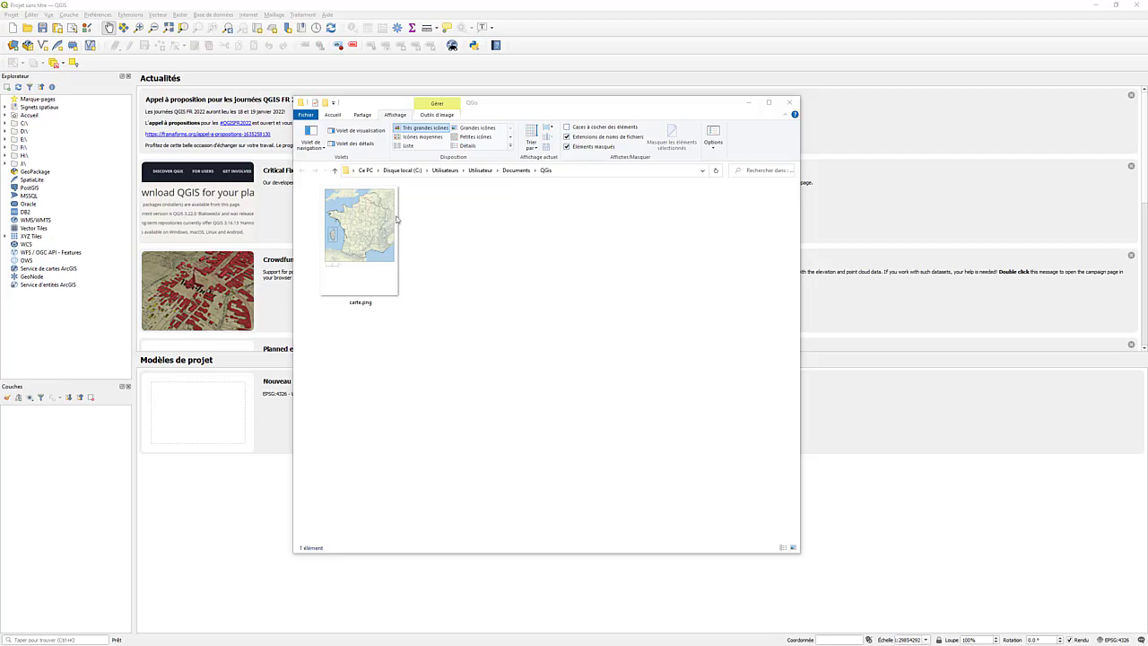
- Open the map image carte.png from the QGis folder to view it
double_click(373, 221)
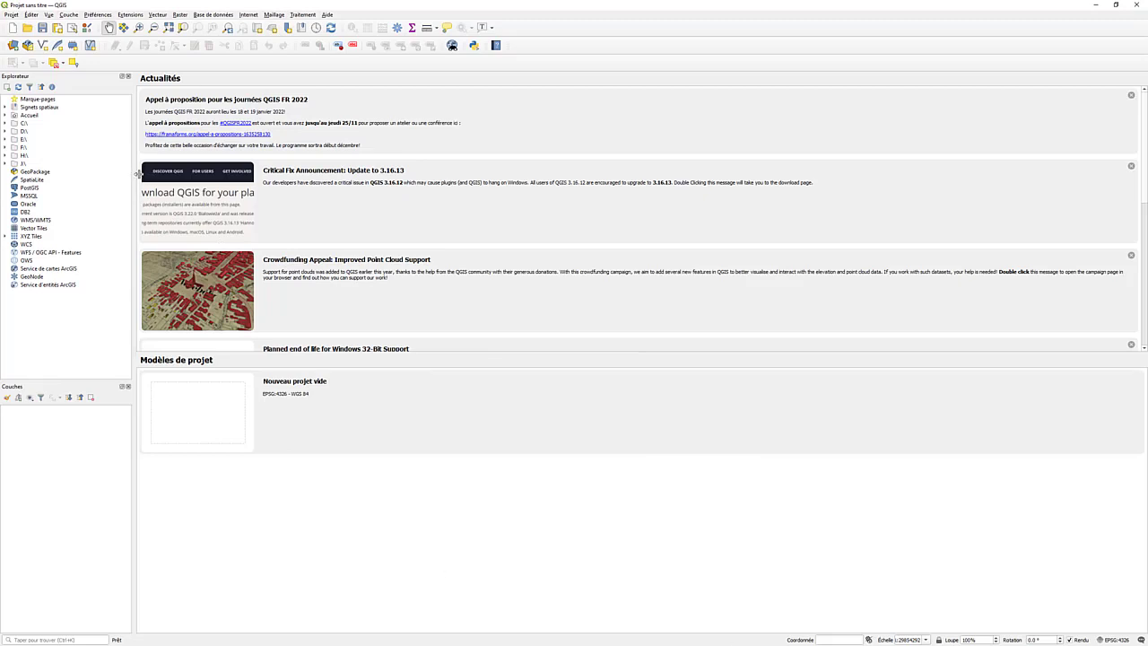
- Switch to the browser, open the QGIS download page and review the Windows installers, then return to QGIS
key("alt+Tab")
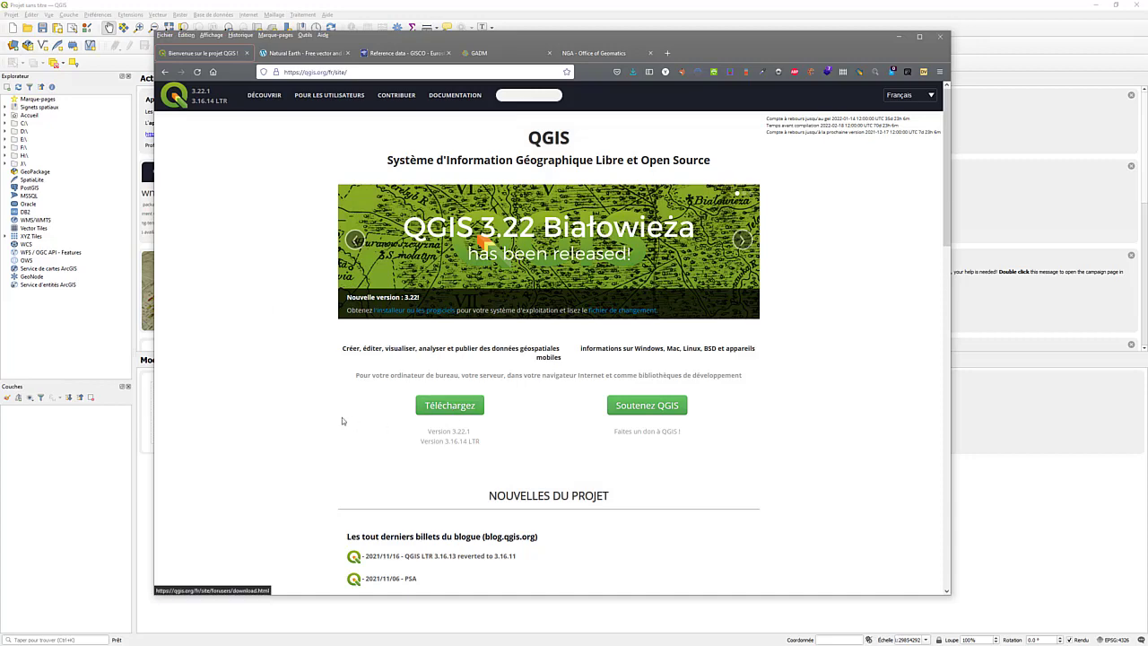
scroll(342, 420, "down", 2)
left_click(463, 320)
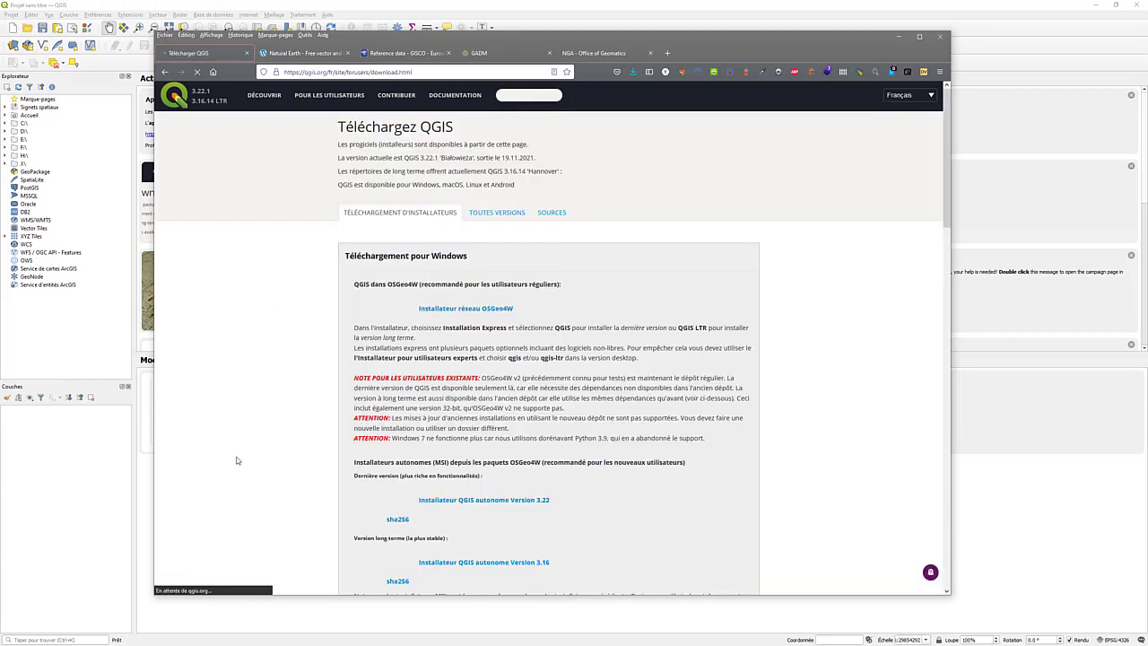
scroll(258, 395, "down", 5)
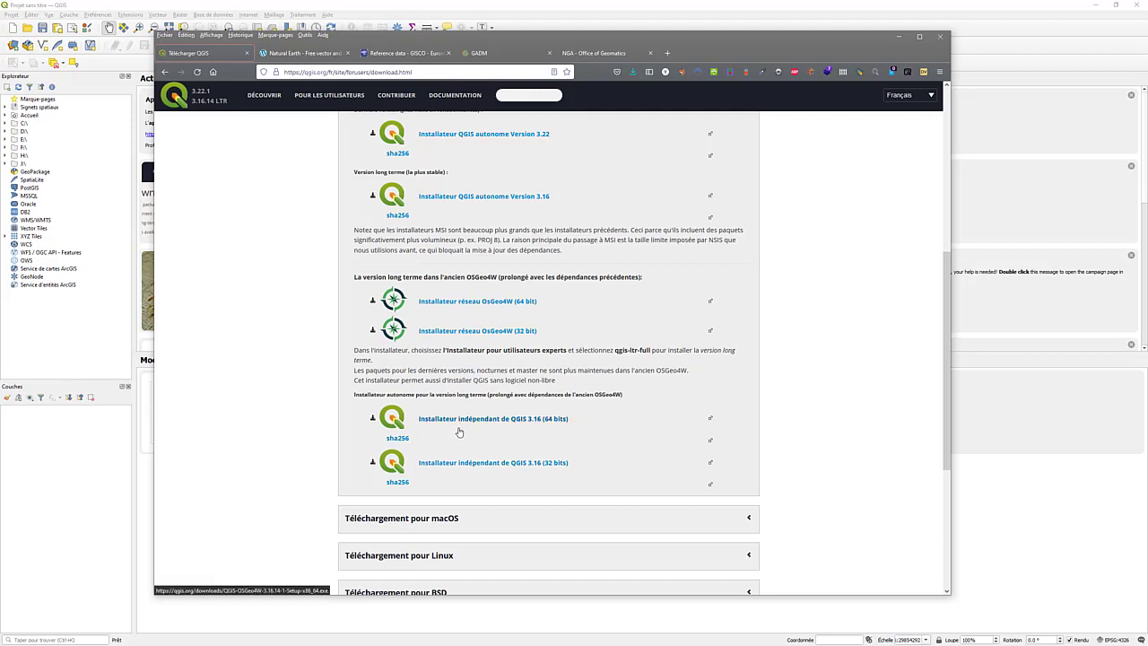
left_click(527, 7)
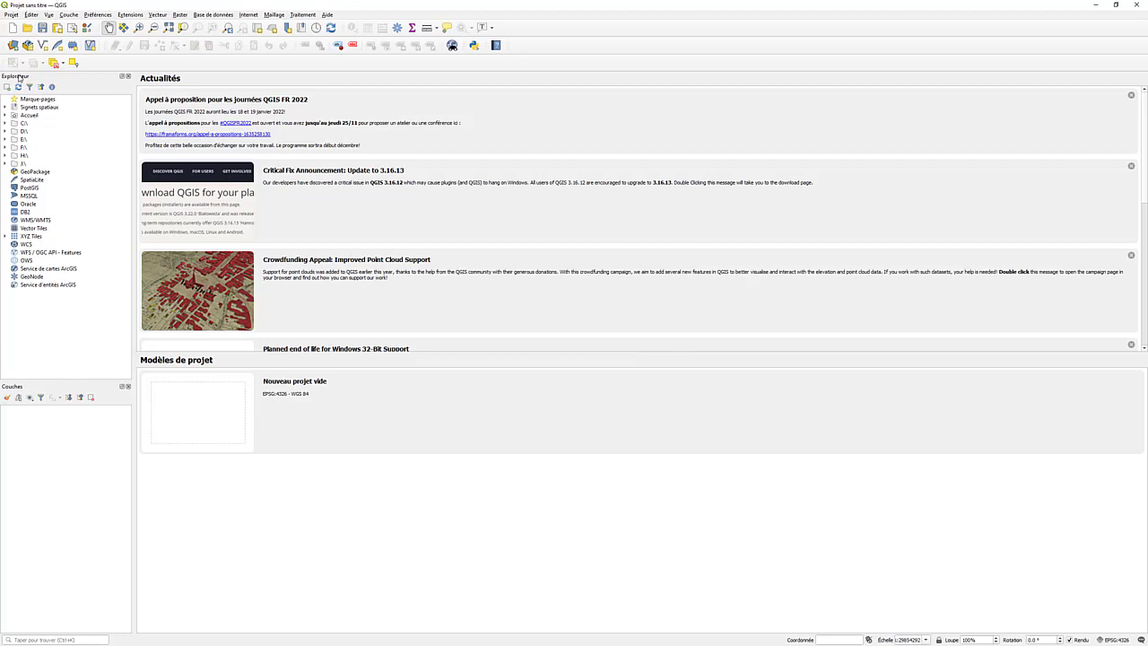
- Stack the Explorateur and Couches panels in one shared dock and alternate between them, leaving Explorateur in front
left_click_drag(27, 78, 31, 155)
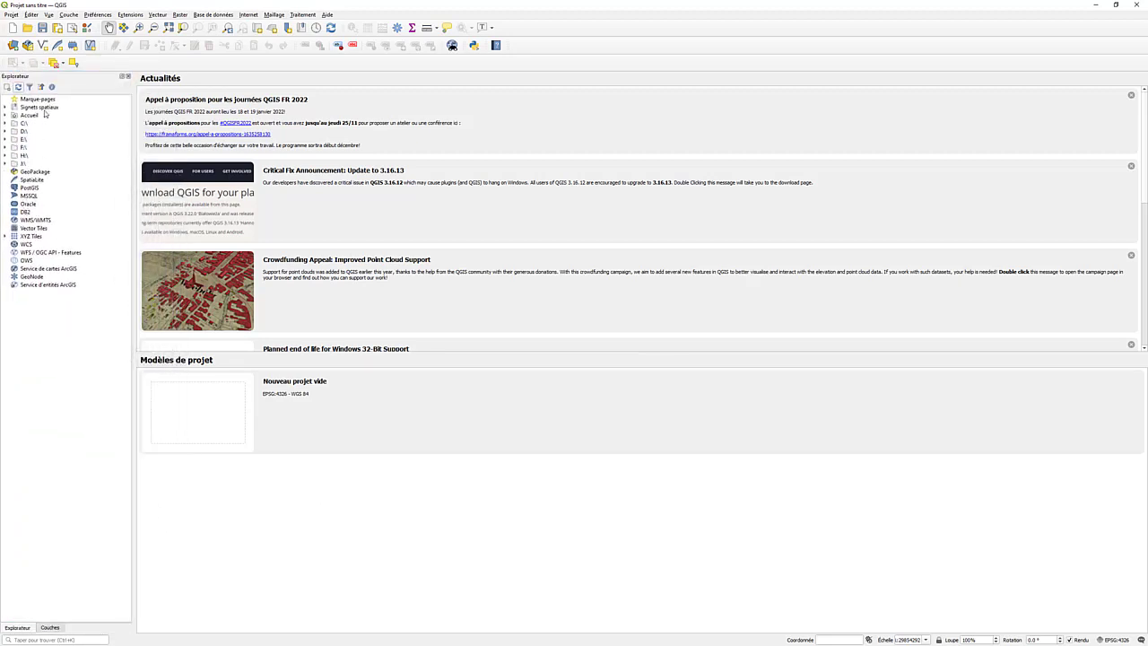
left_click(50, 629)
left_click(20, 628)
left_click(50, 630)
left_click(18, 630)
left_click(49, 629)
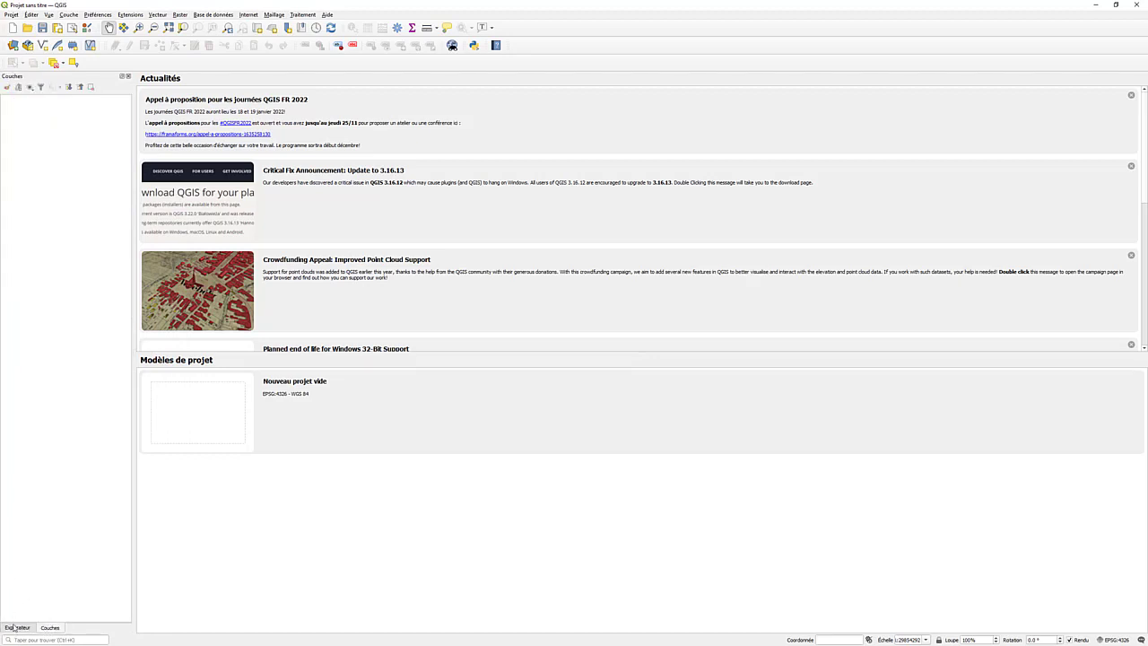
left_click(15, 630)
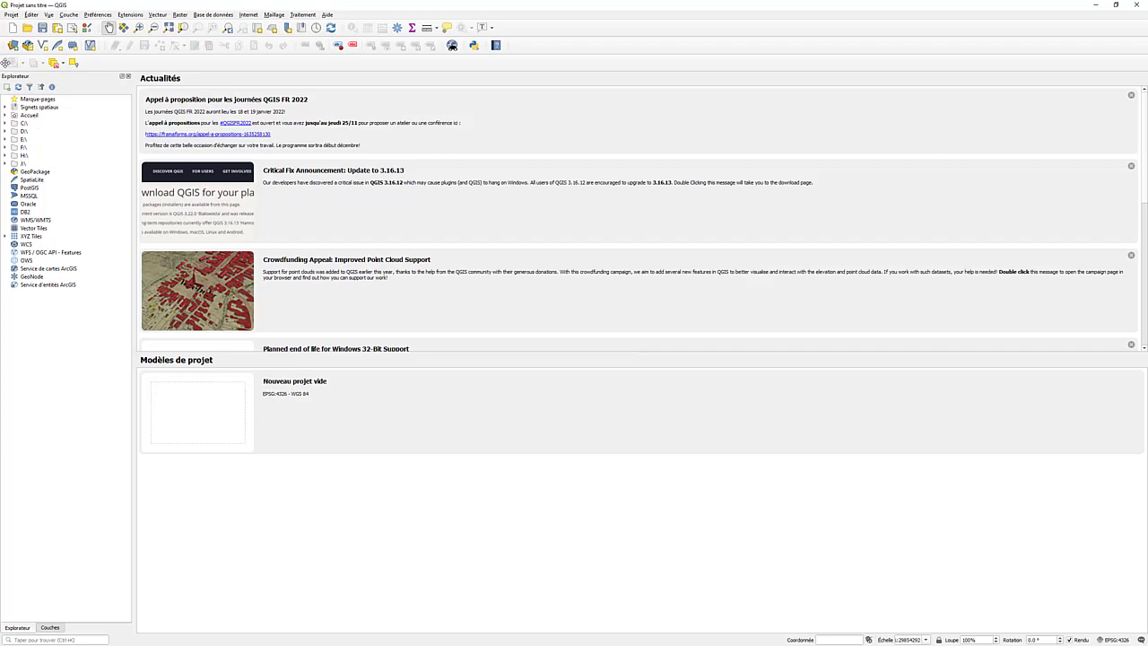
- Move the selection toolbar to the end of the toolbar row above it and show the Boîte à outils de traitements panel
left_click_drag(5, 62, 523, 45)
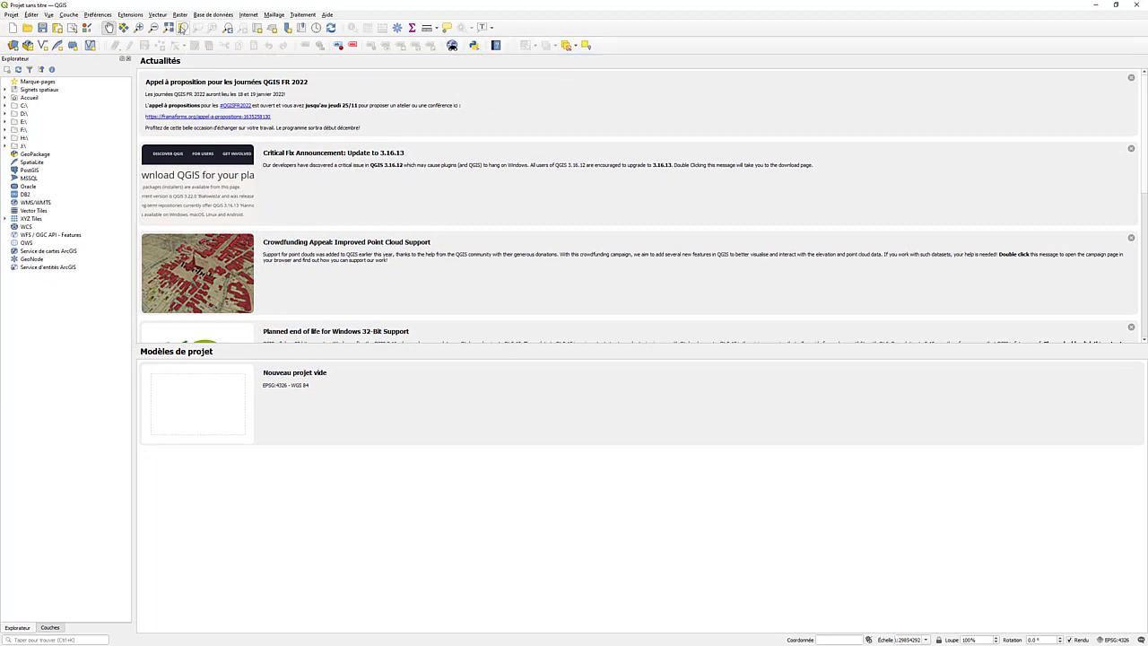
right_click(182, 27)
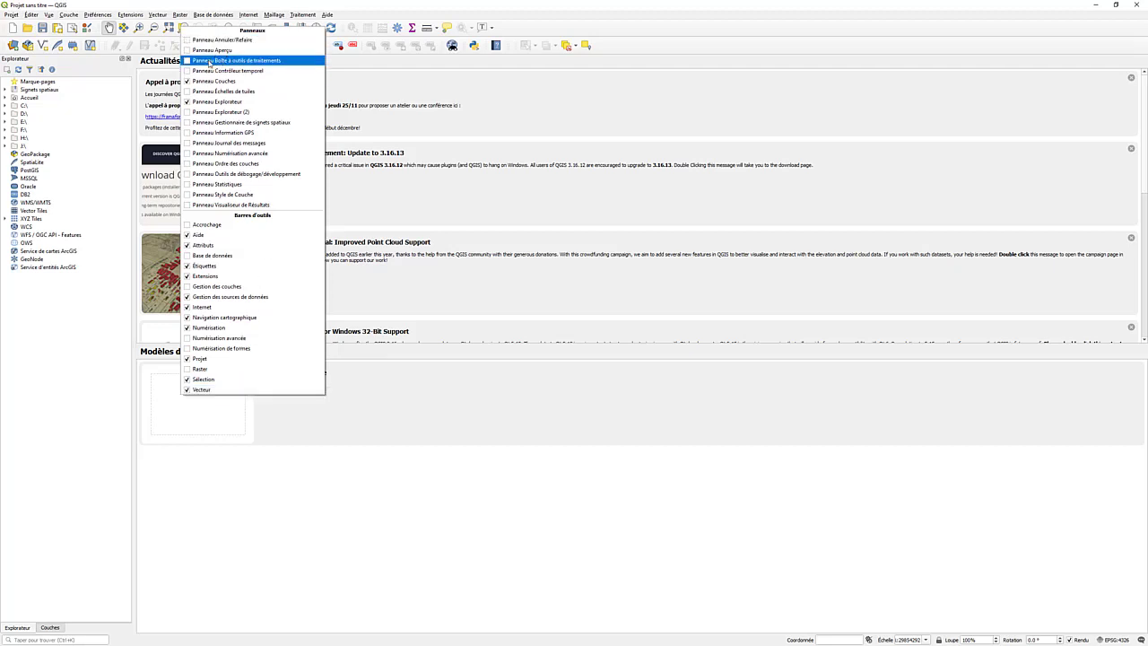
left_click(188, 61)
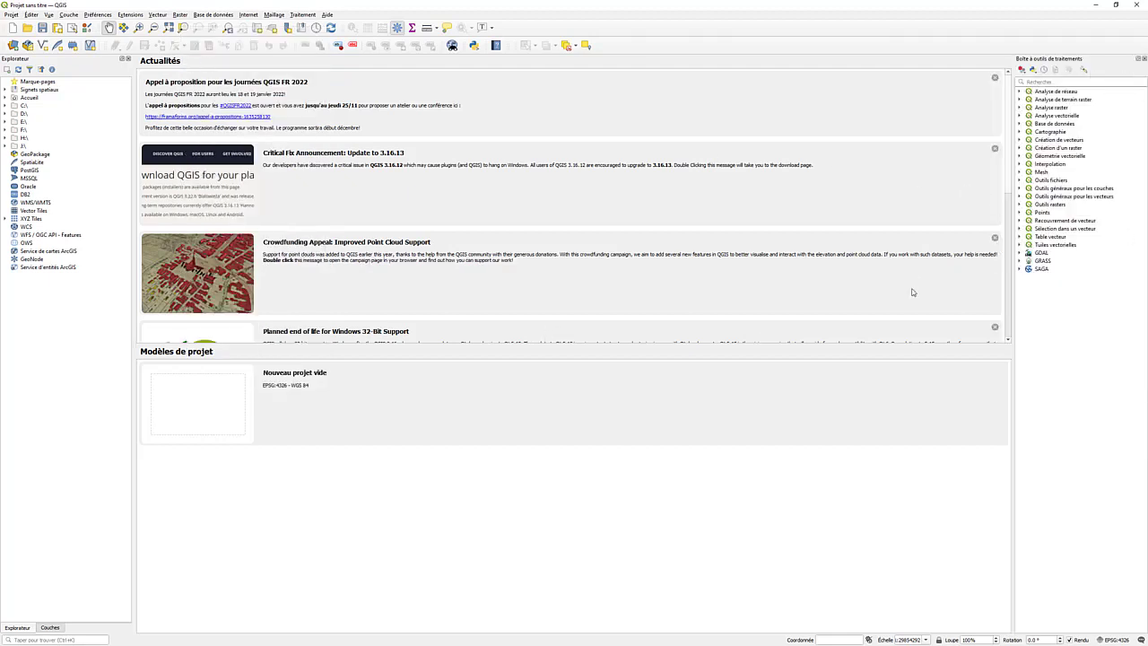
left_click_drag(1066, 63, 1134, 122)
- Create a new empty project
left_click(13, 15)
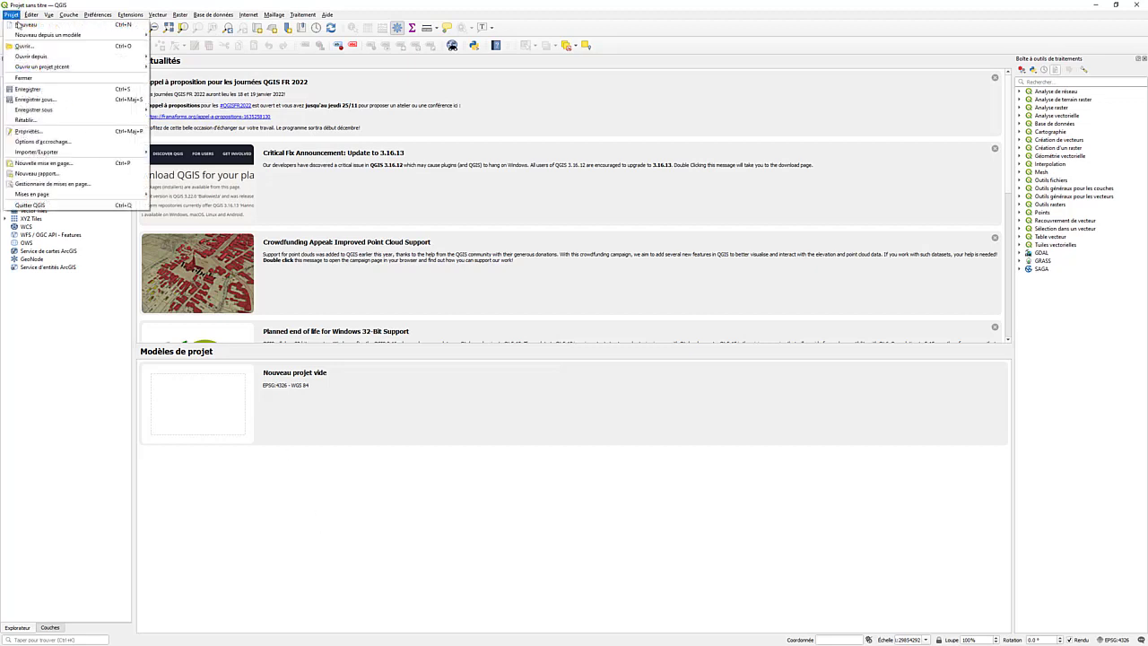
left_click(27, 26)
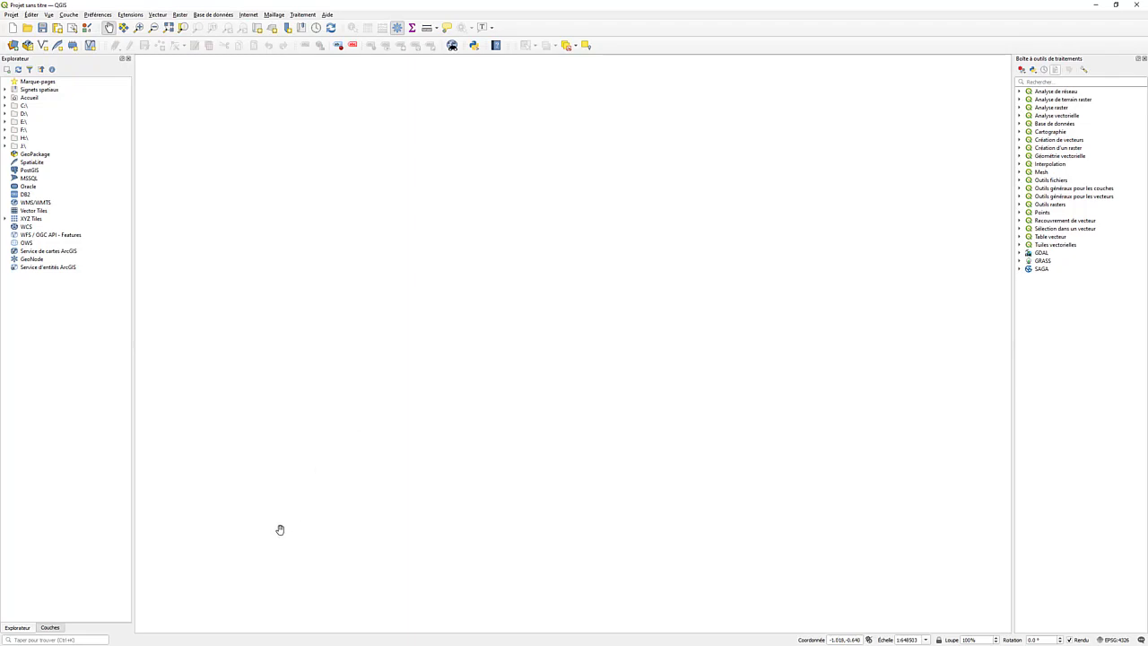
- Switch to the browser and examine the large scale 1:10m Cultural vector downloads on the Natural Earth site
key("alt+Tab")
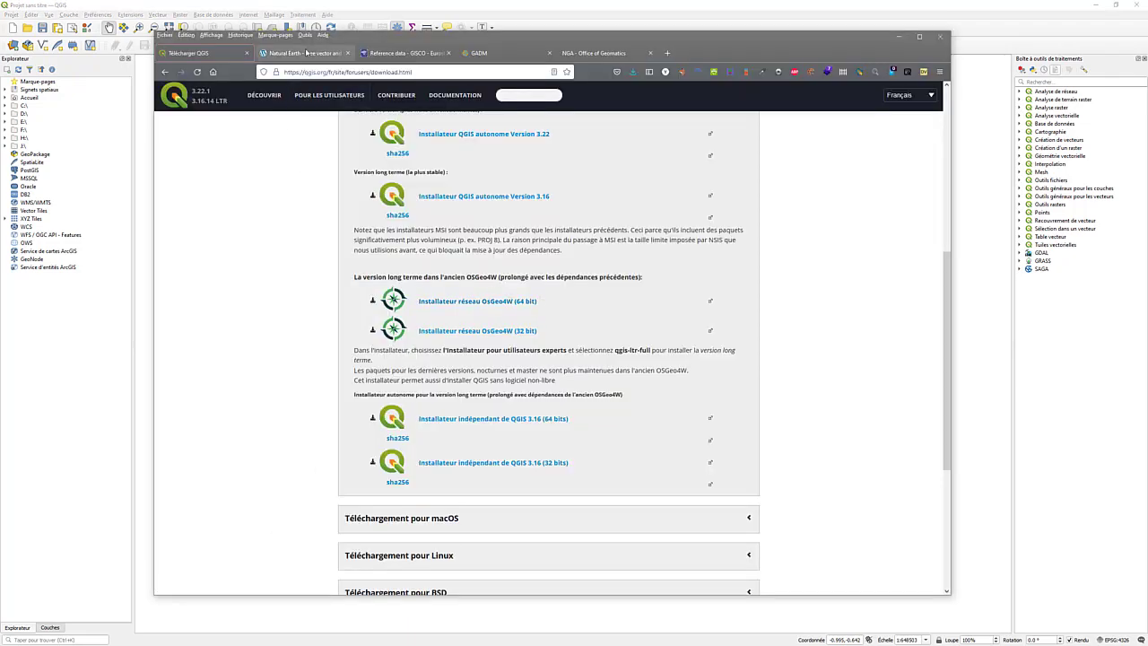
left_click(301, 53)
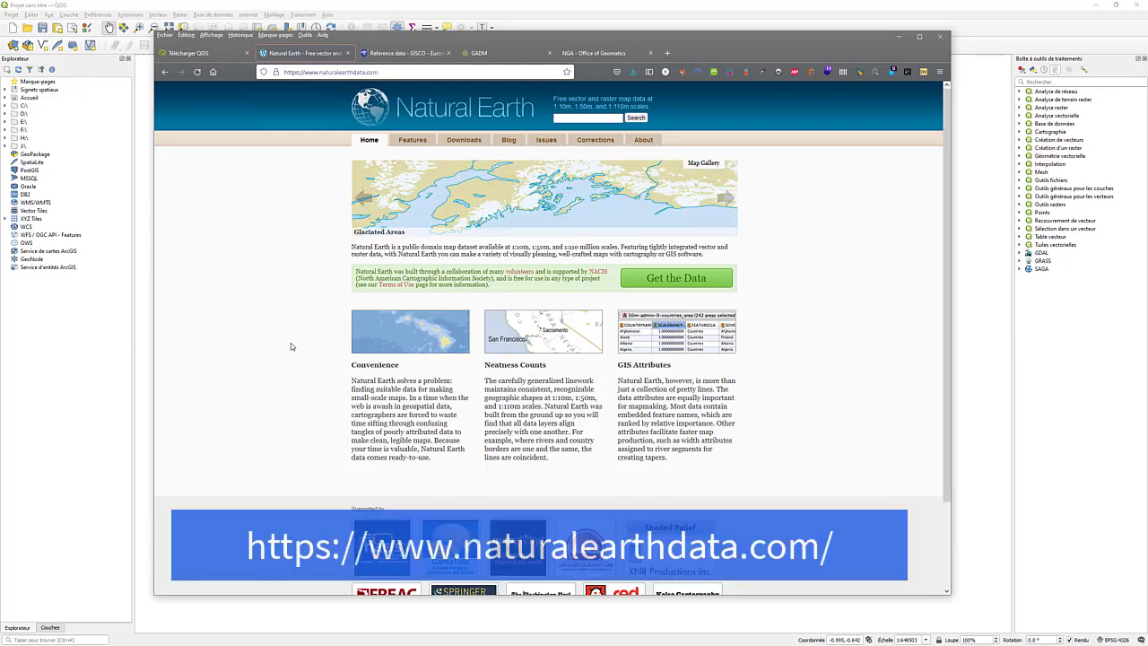
scroll(310, 376, "down", 3)
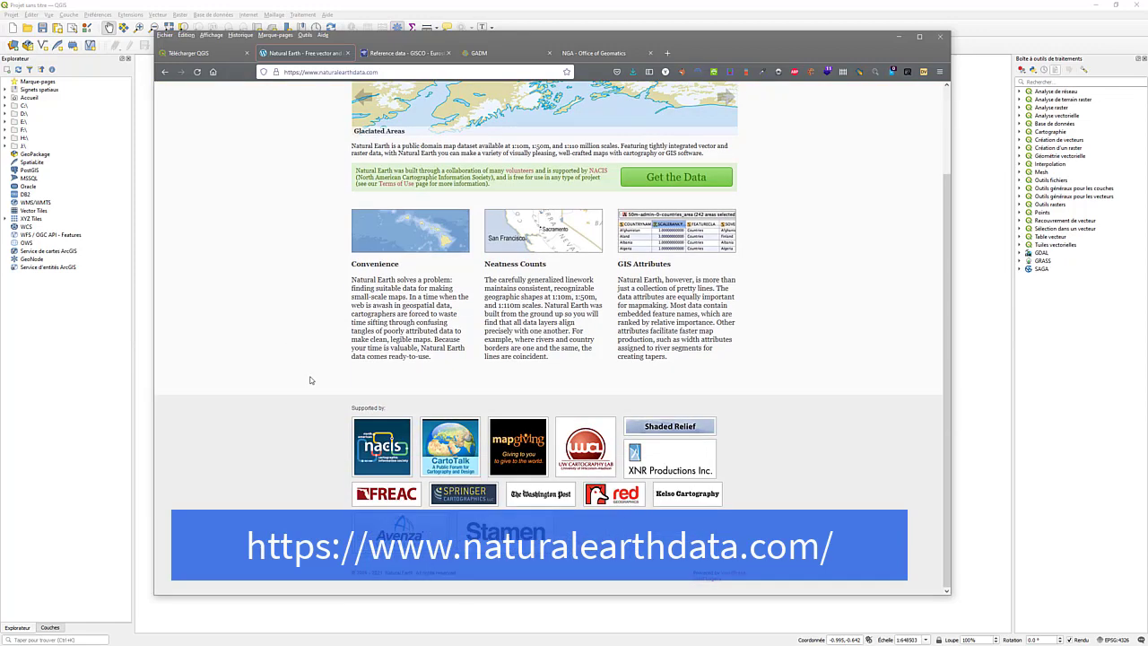
scroll(538, 340, "up", 3)
left_click(665, 279)
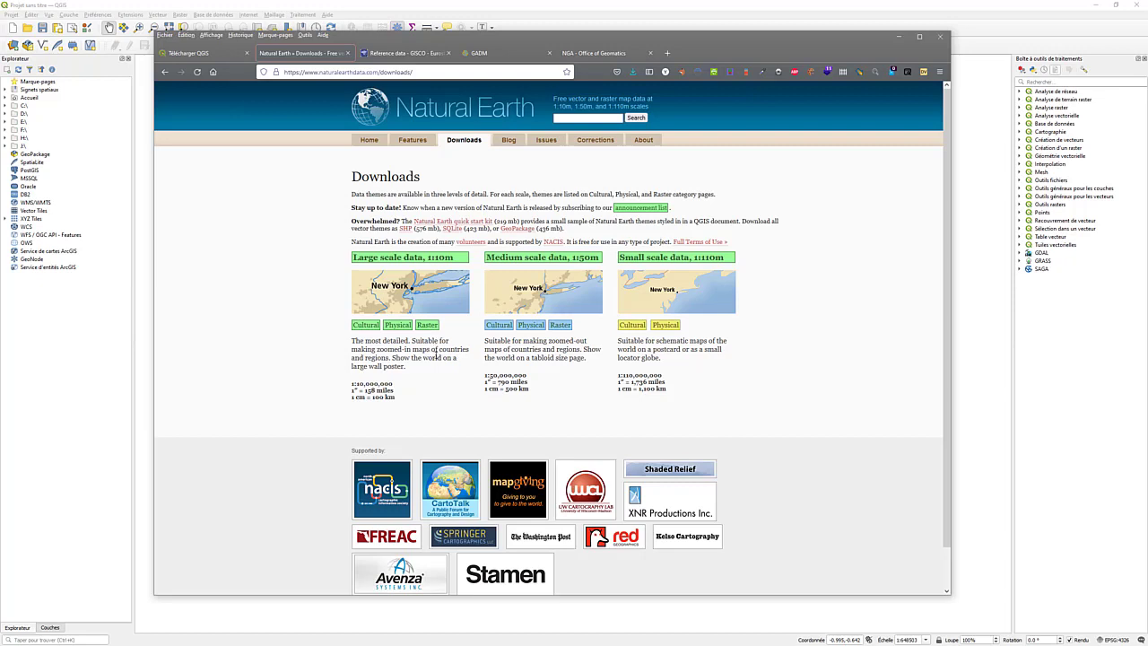
left_click(367, 328)
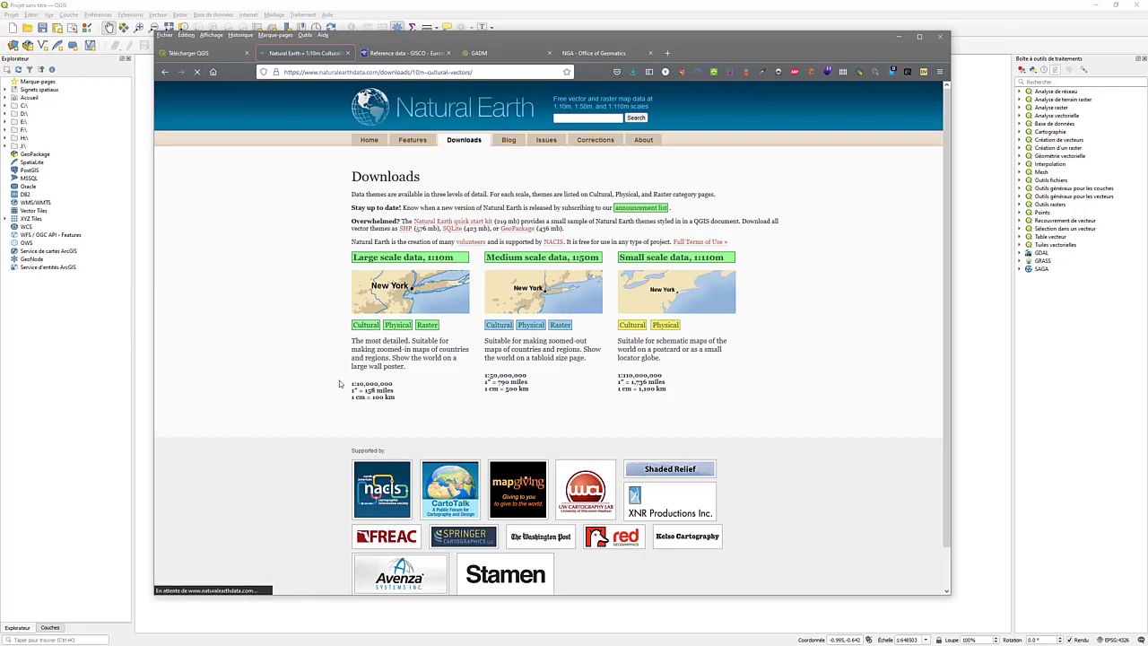
scroll(384, 387, "down", 3)
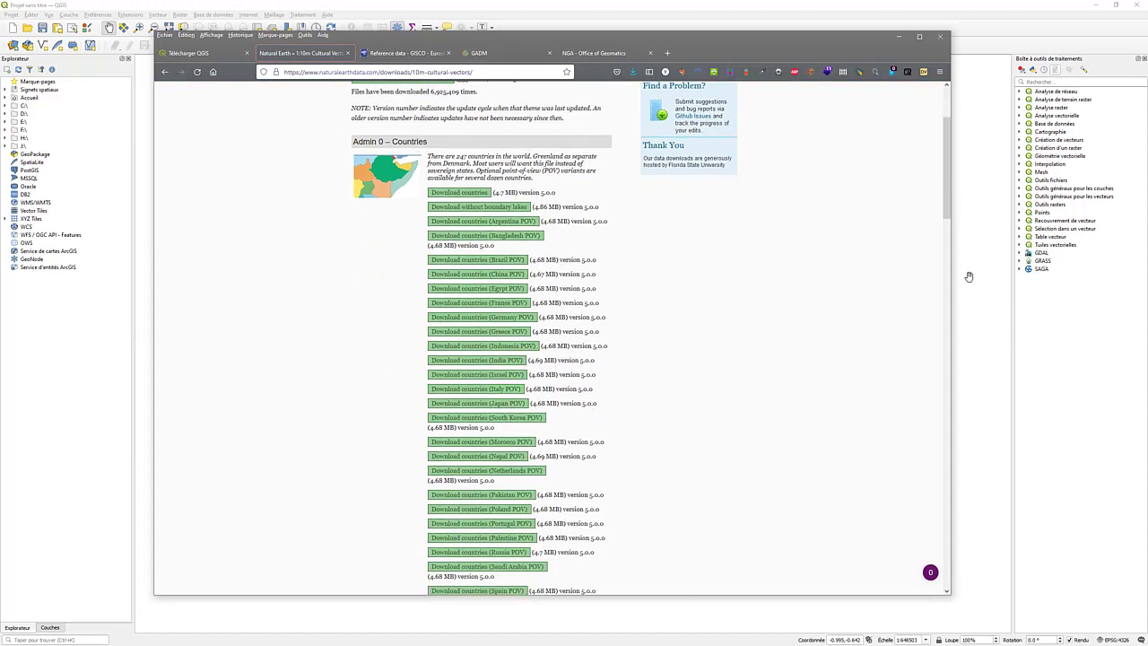
left_click_drag(947, 198, 948, 143)
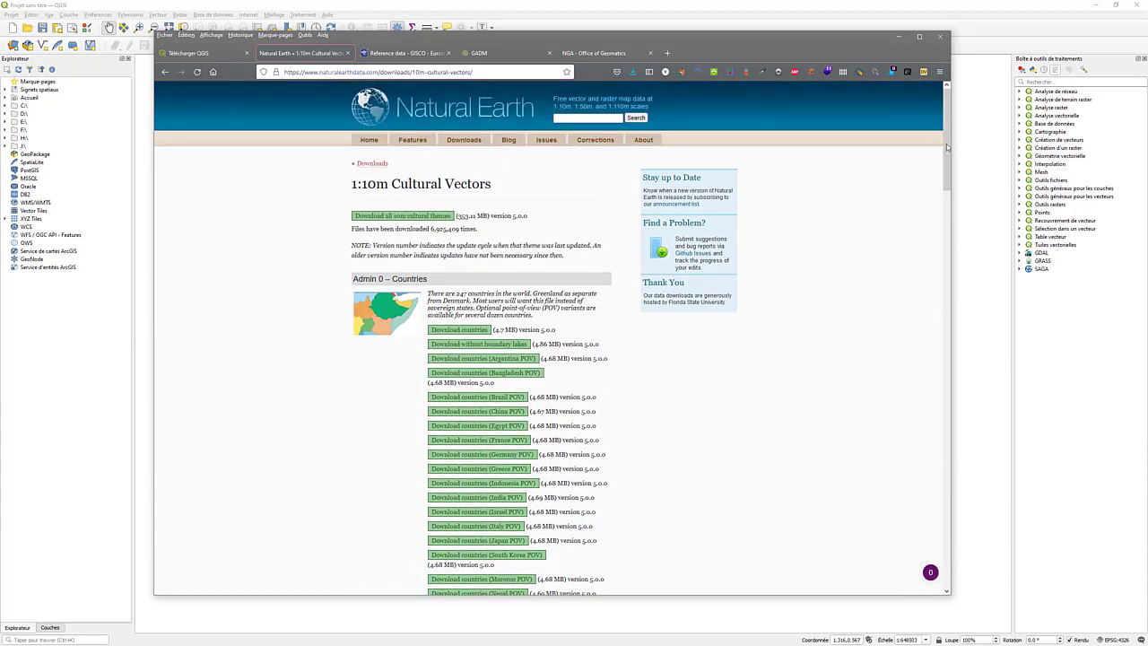
scroll(254, 378, "down", 3)
scroll(253, 377, "up", 3)
- Review the geodata available on the Eurostat GISCO reference data page
left_click(399, 53)
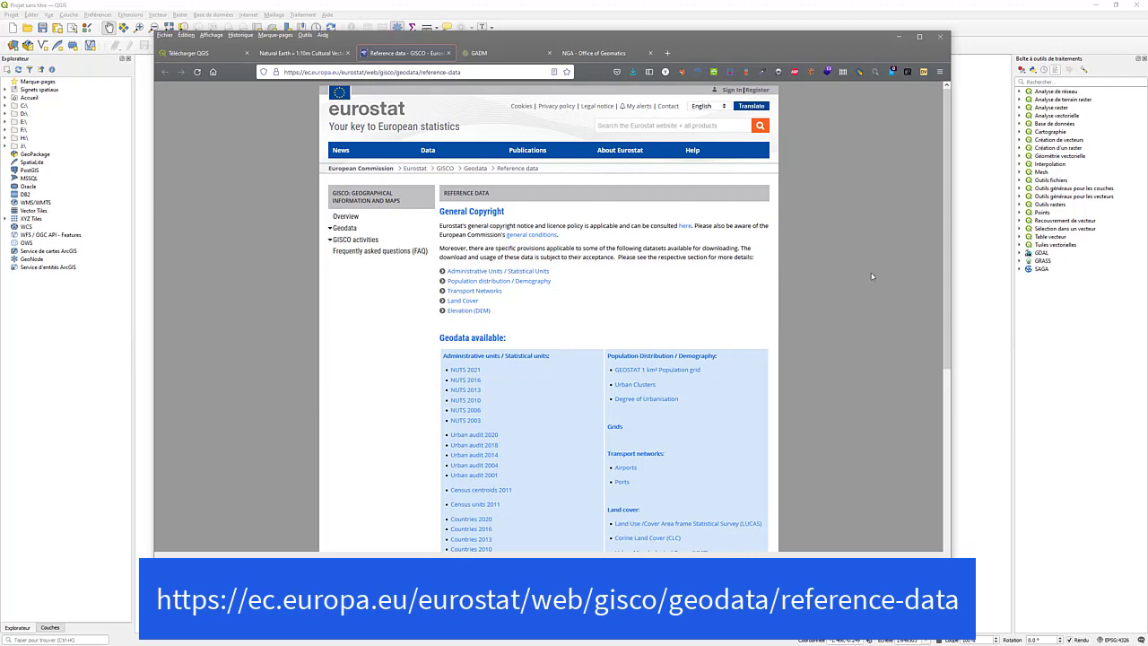
left_click_drag(944, 251, 972, 376)
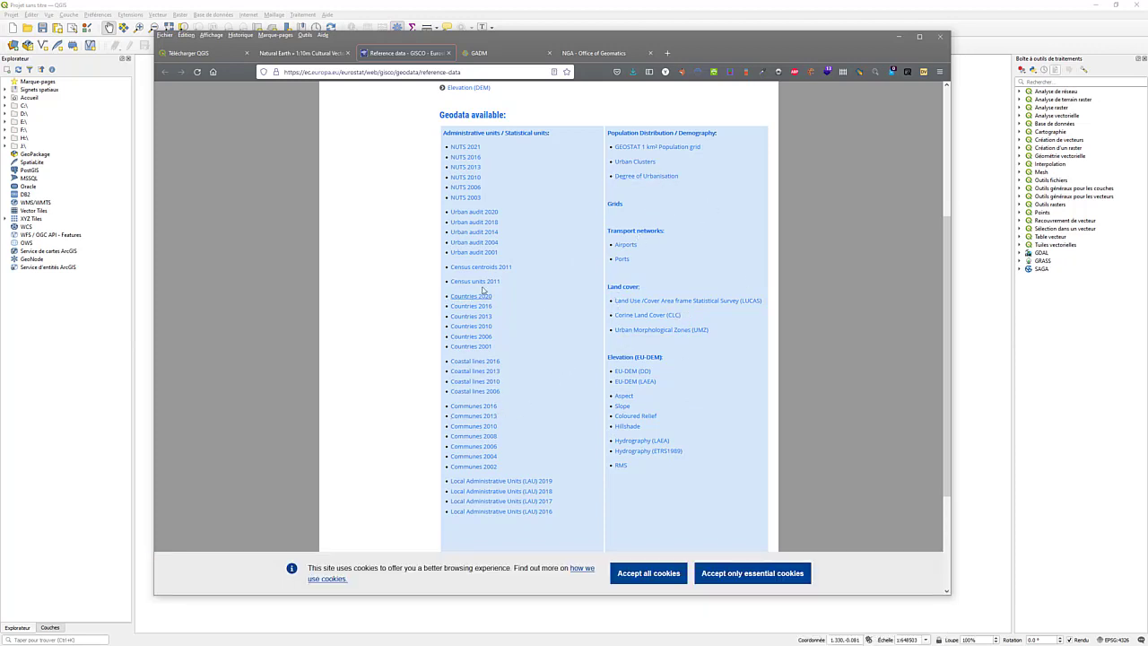
- Open GADM's download-by-country page and choose Belgium to view its available data formats
left_click(521, 53)
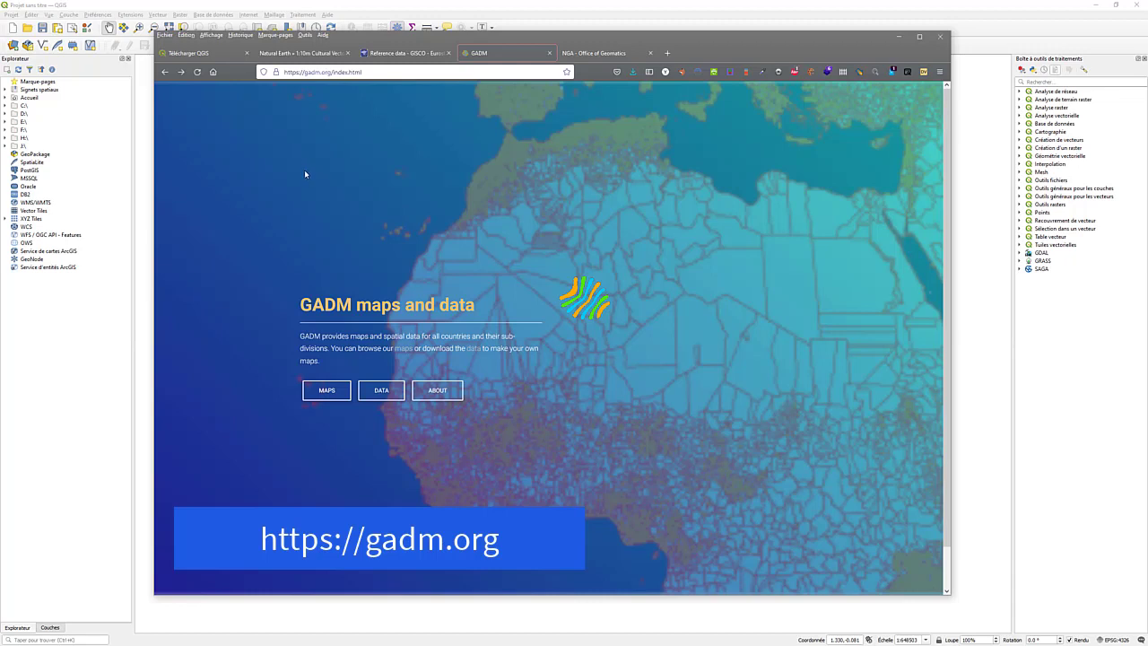
left_click(386, 392)
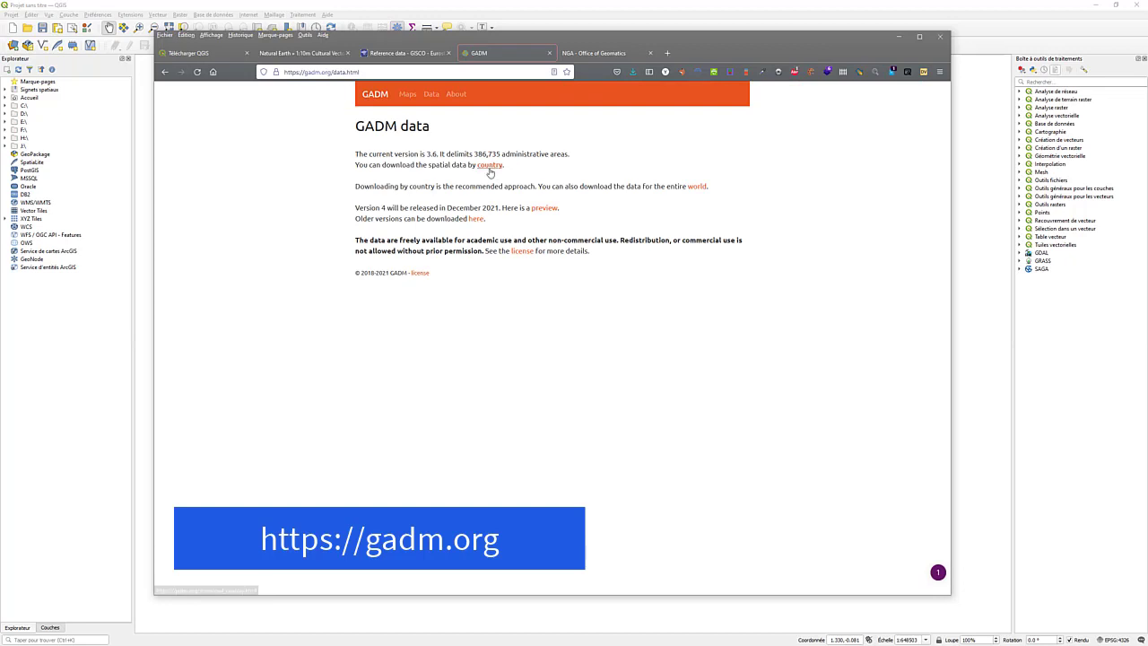
left_click(490, 166)
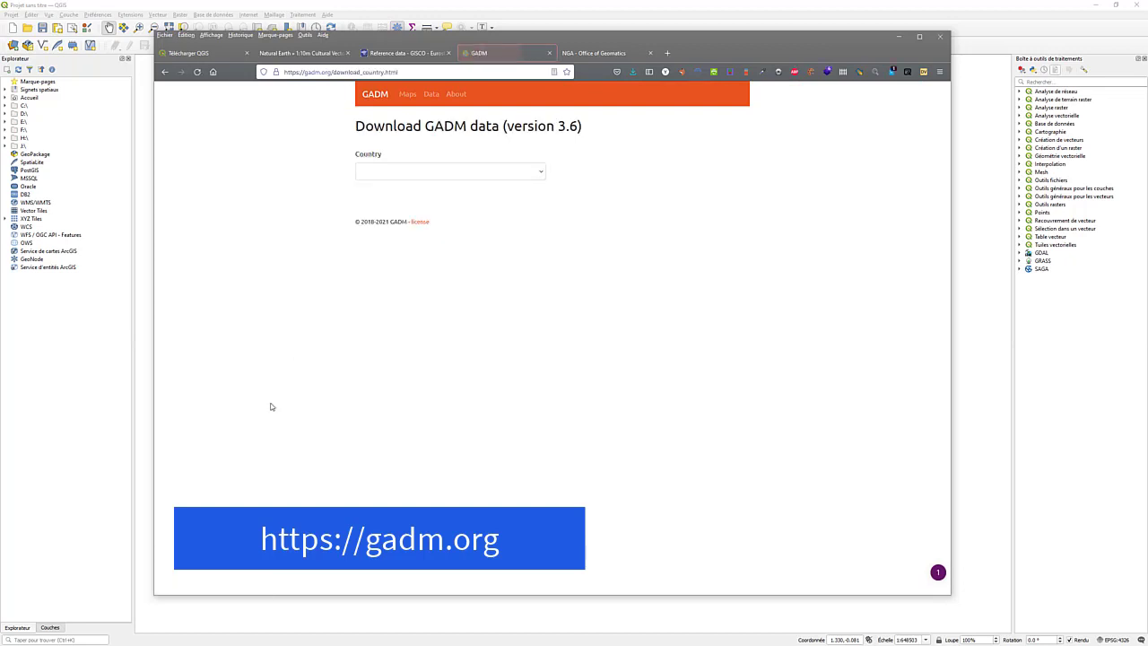
left_click(542, 173)
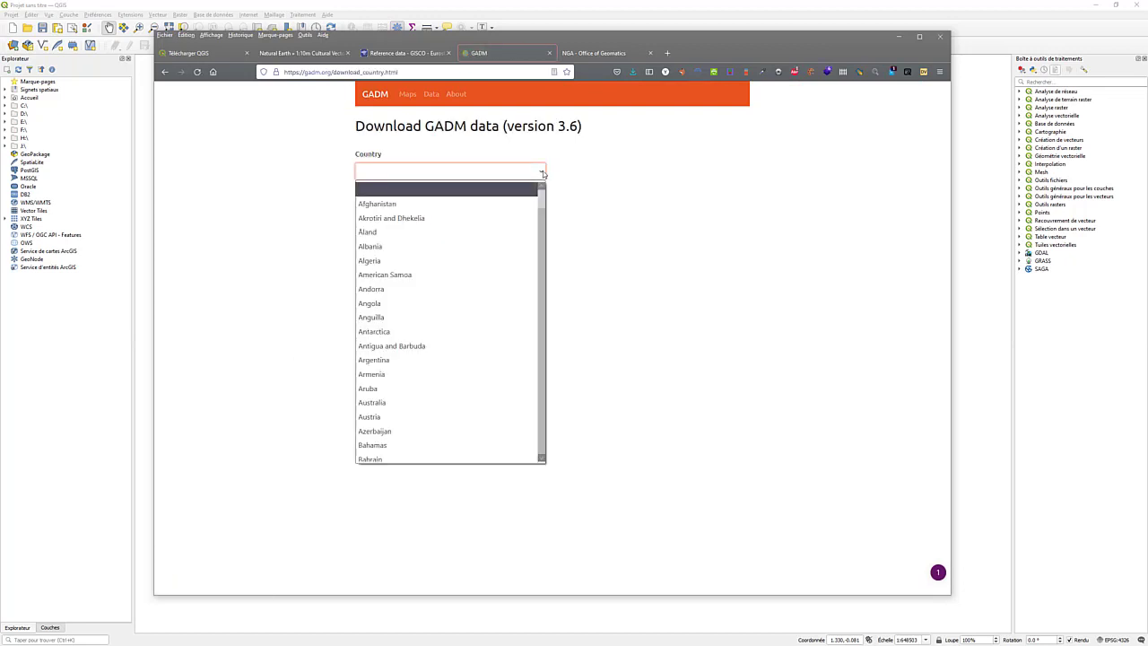
type("belg")
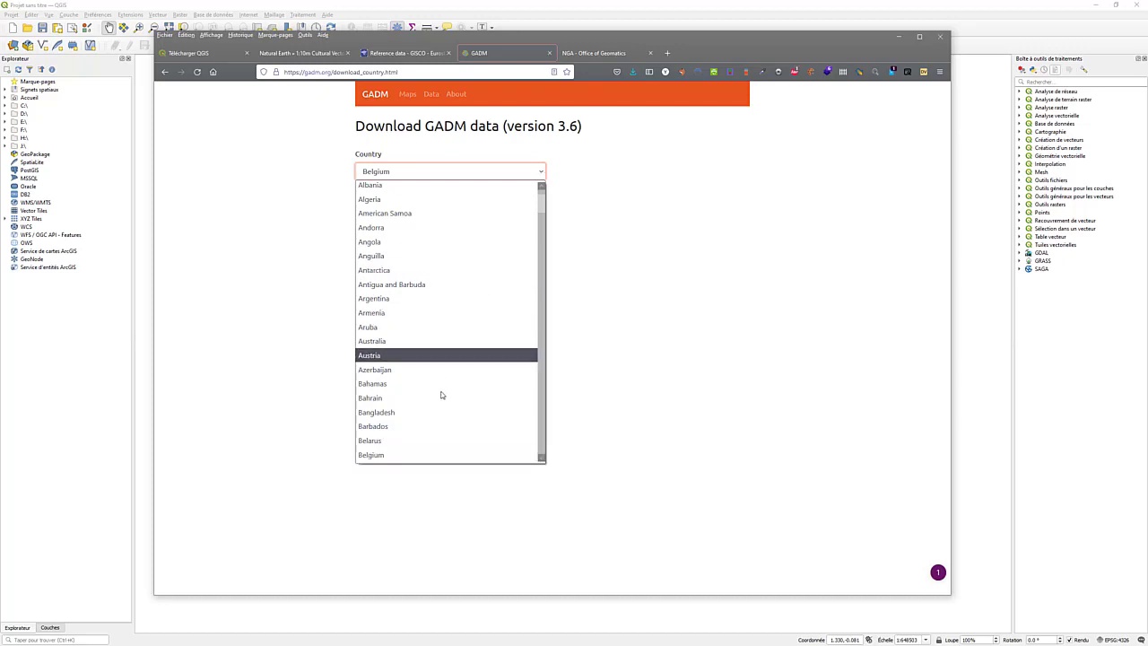
left_click(433, 455)
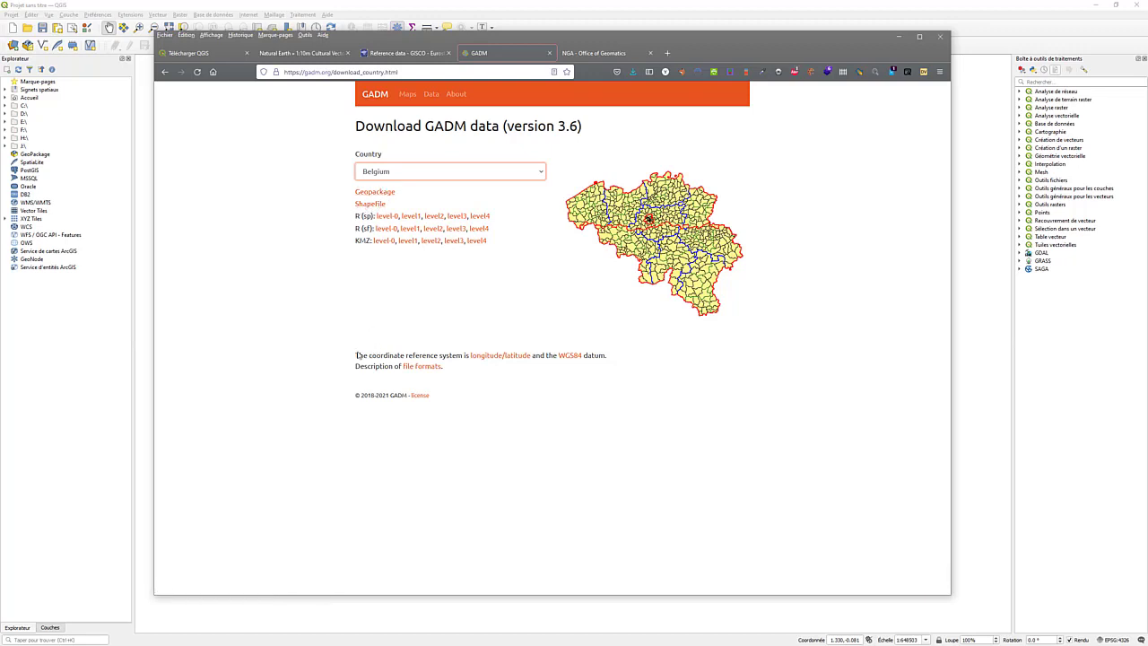
- Examine the Coordinate Systems data and GIS grid layers on the NGA Office of Geomatics site
left_click(623, 54)
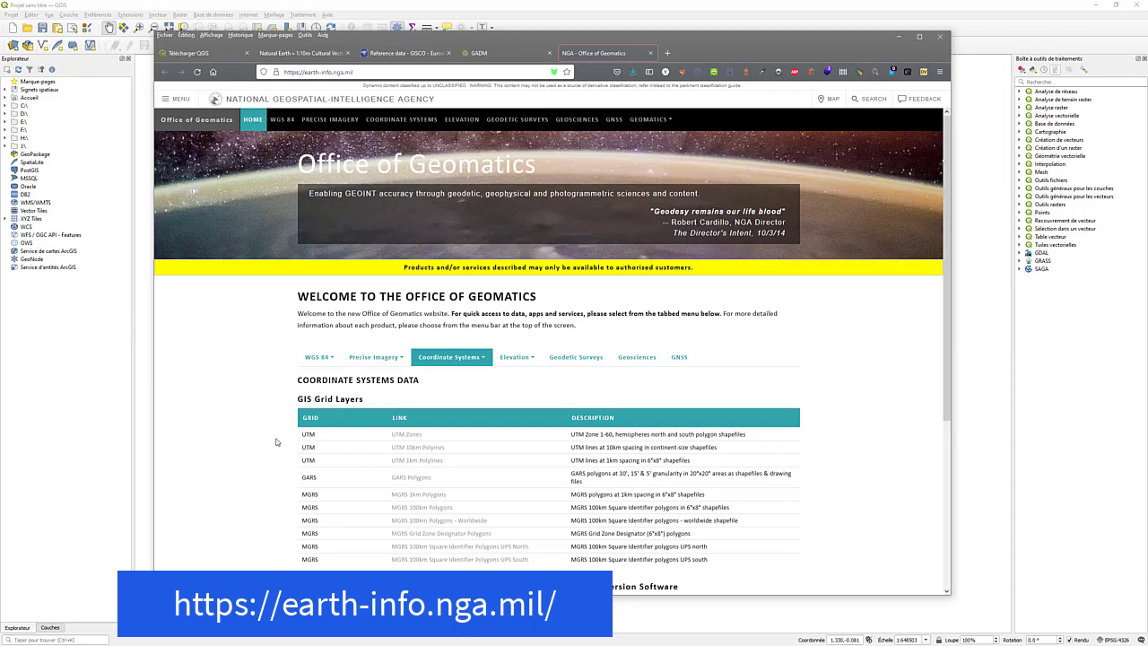
scroll(276, 441, "down", 2)
left_click(452, 256)
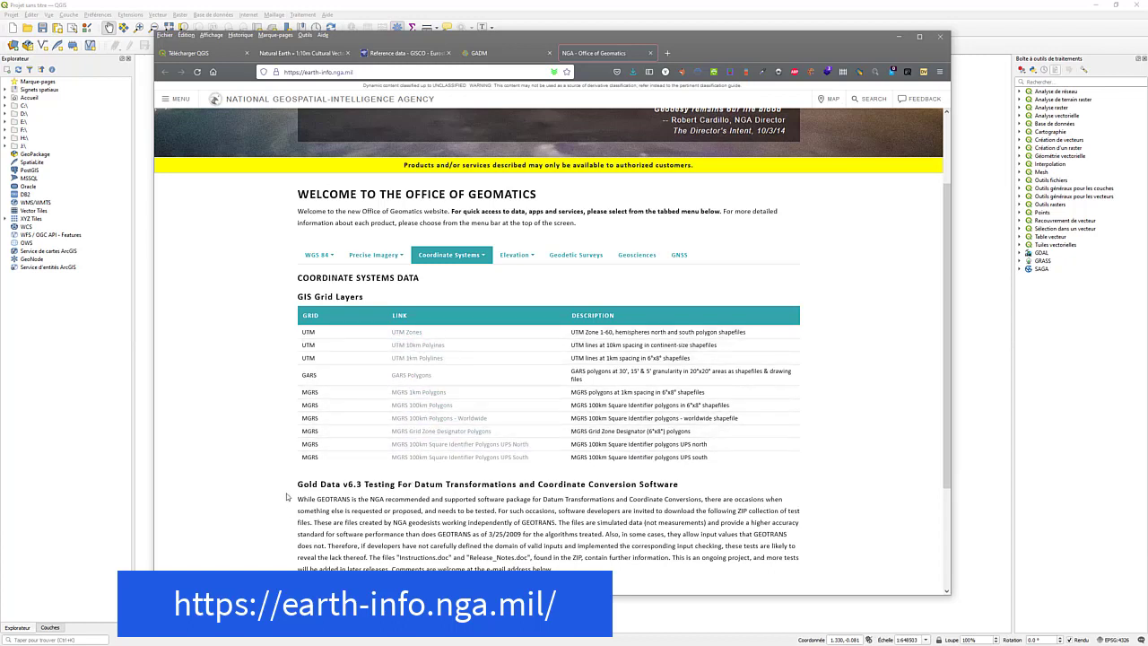
scroll(287, 498, "down", 3)
scroll(287, 499, "up", 5)
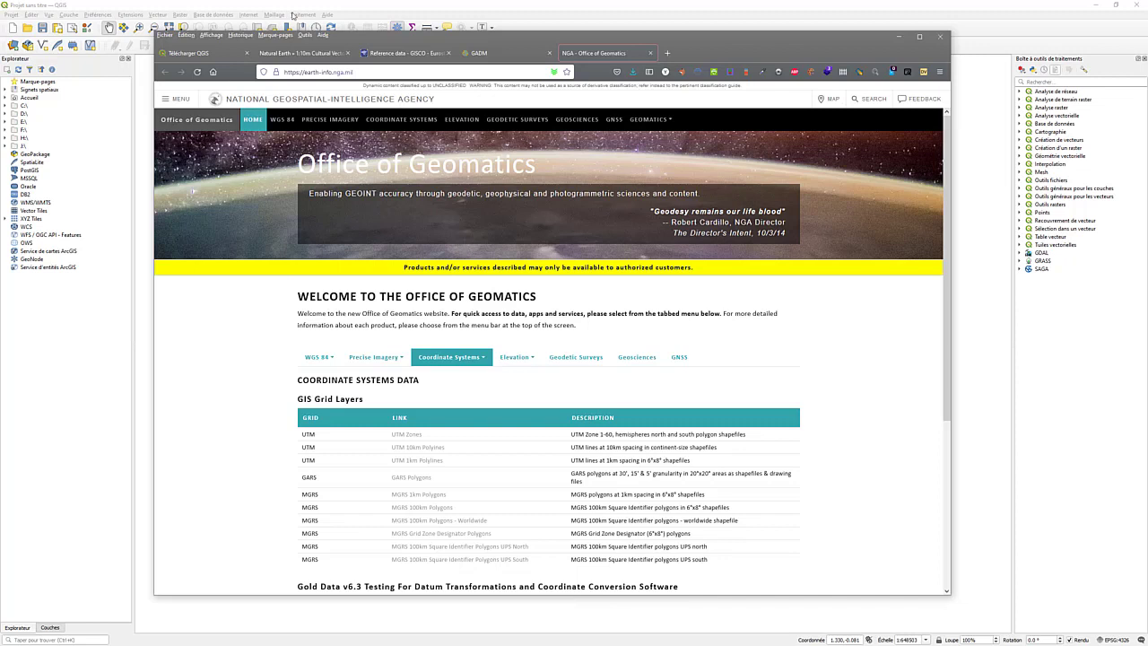
- Switch back to QGIS and open the manager for installing and managing extensions
left_click(334, 3)
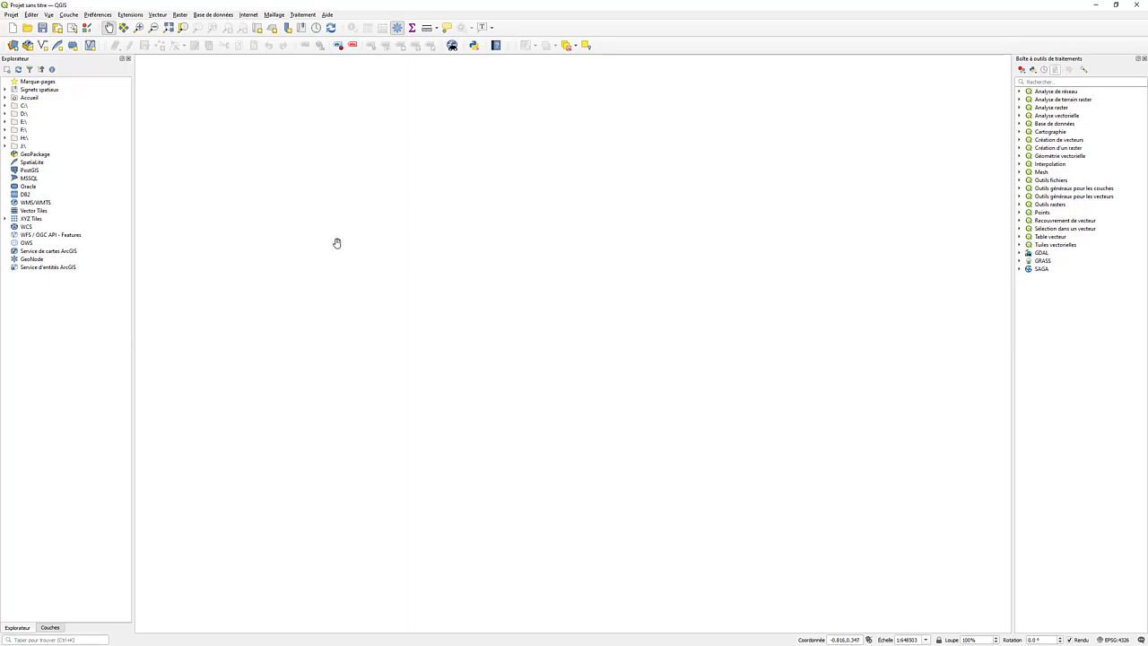
scroll(336, 243, "up", 1)
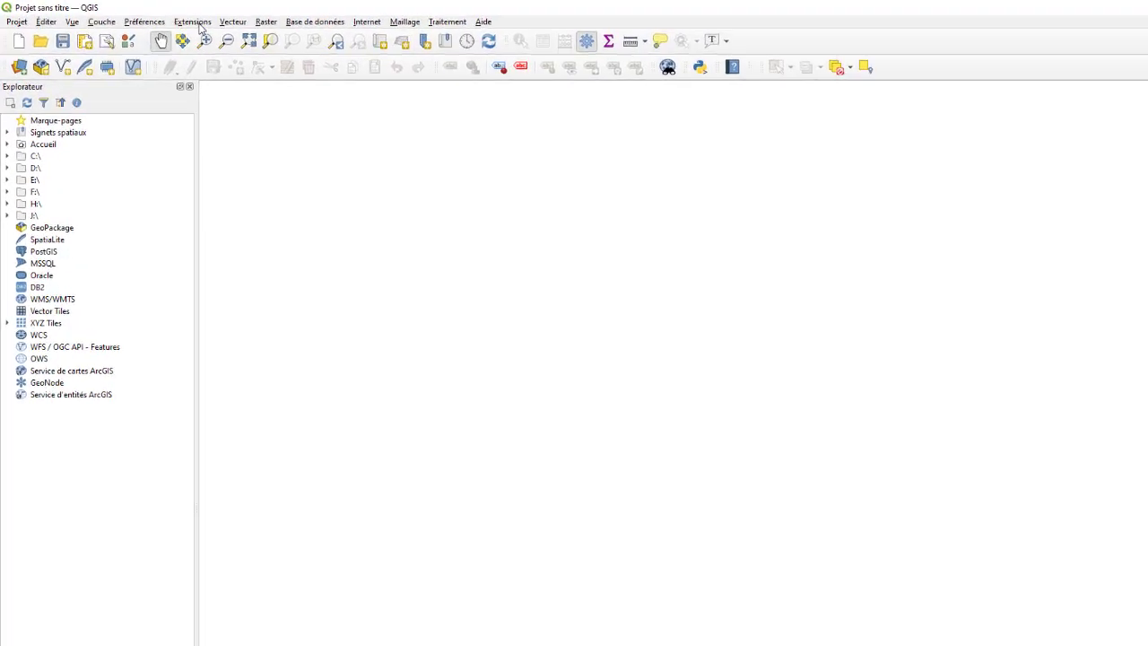
left_click(278, 32)
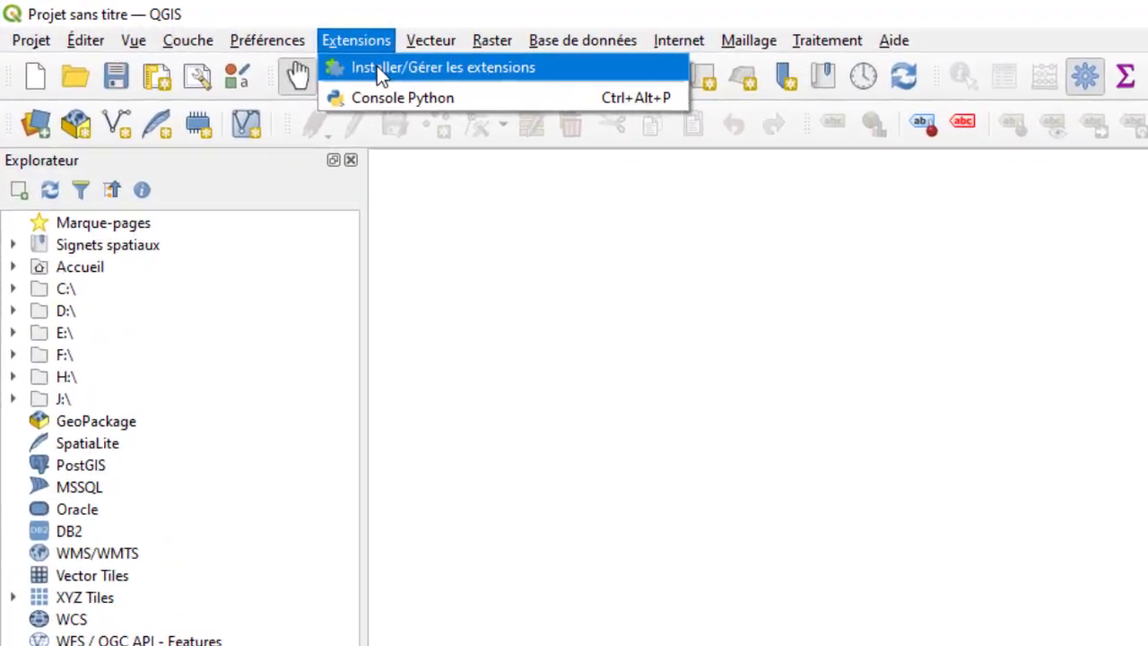
left_click(446, 90)
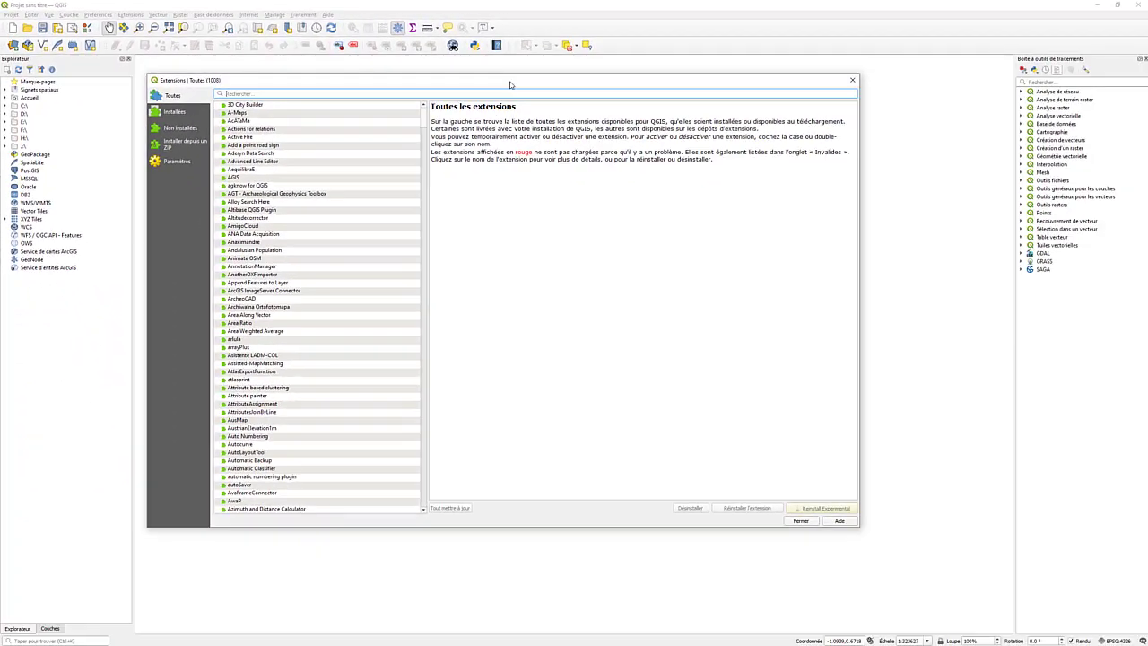
- Find and install the HCMGIS extension, and close the extension manager
left_click_drag(636, 99, 711, 112)
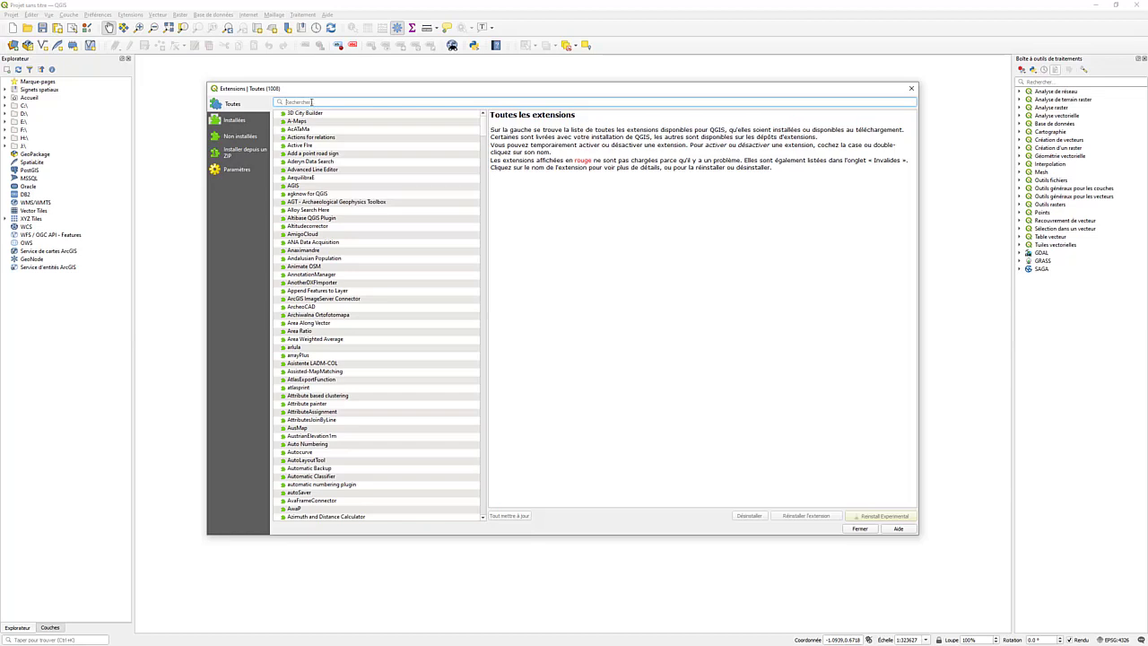
type("hcmgis")
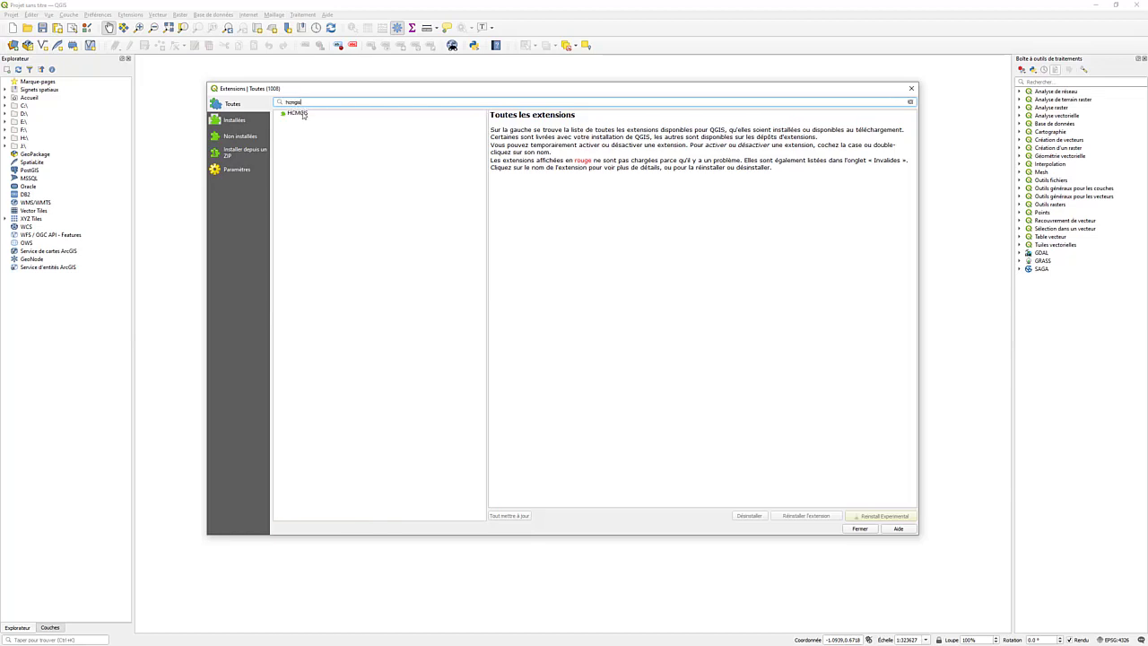
left_click(297, 113)
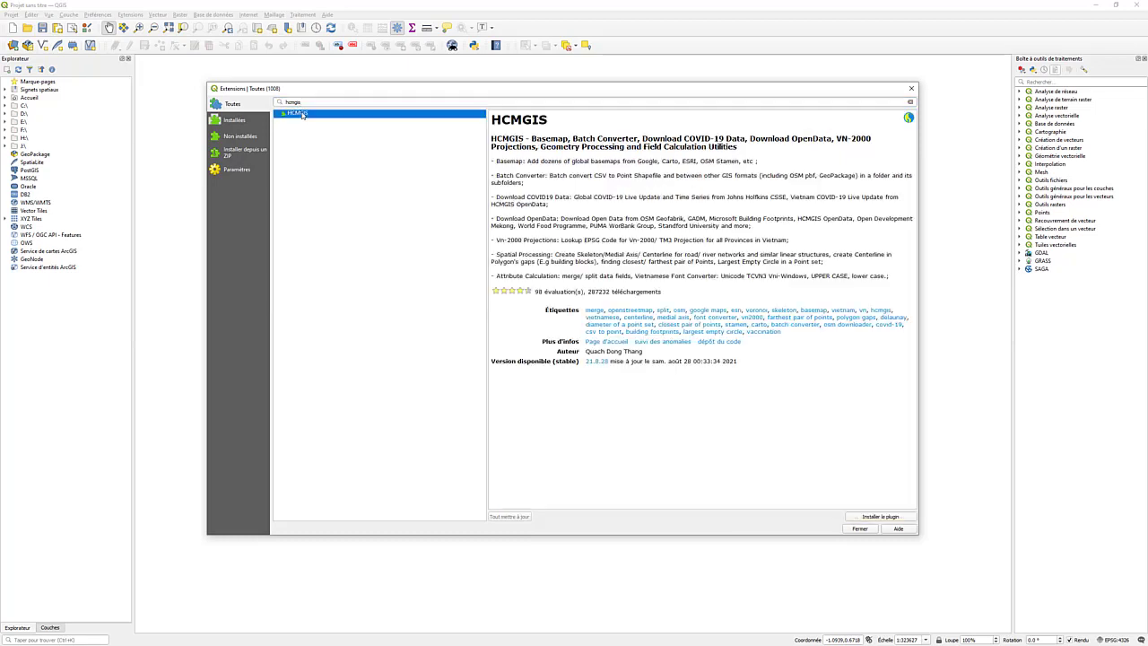
left_click(880, 516)
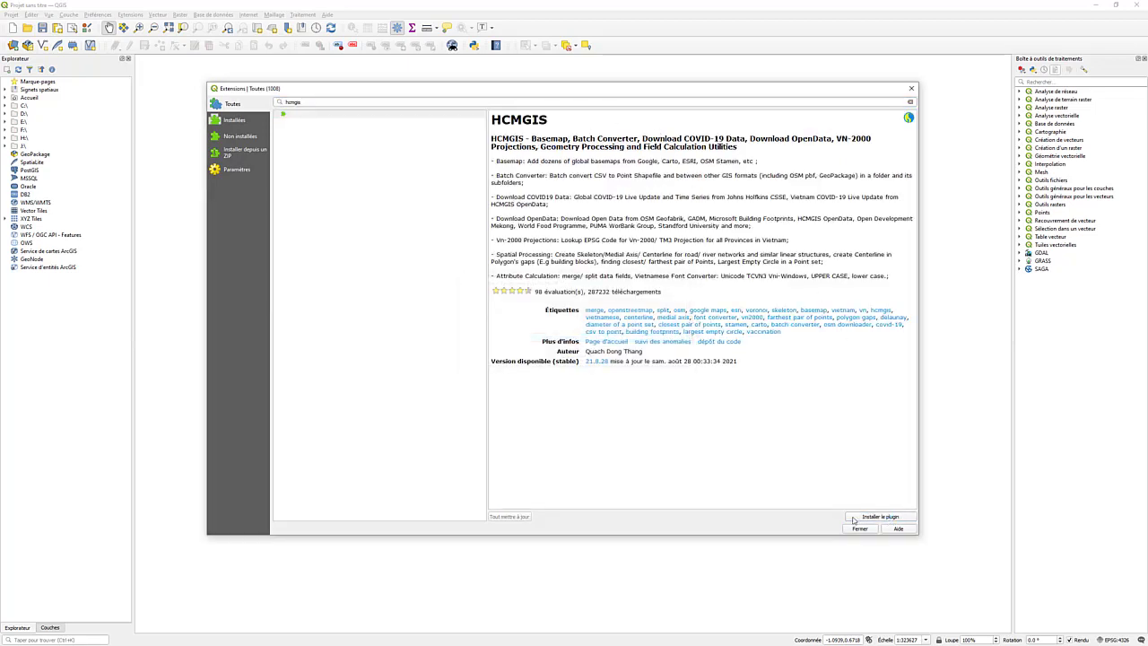
left_click(912, 90)
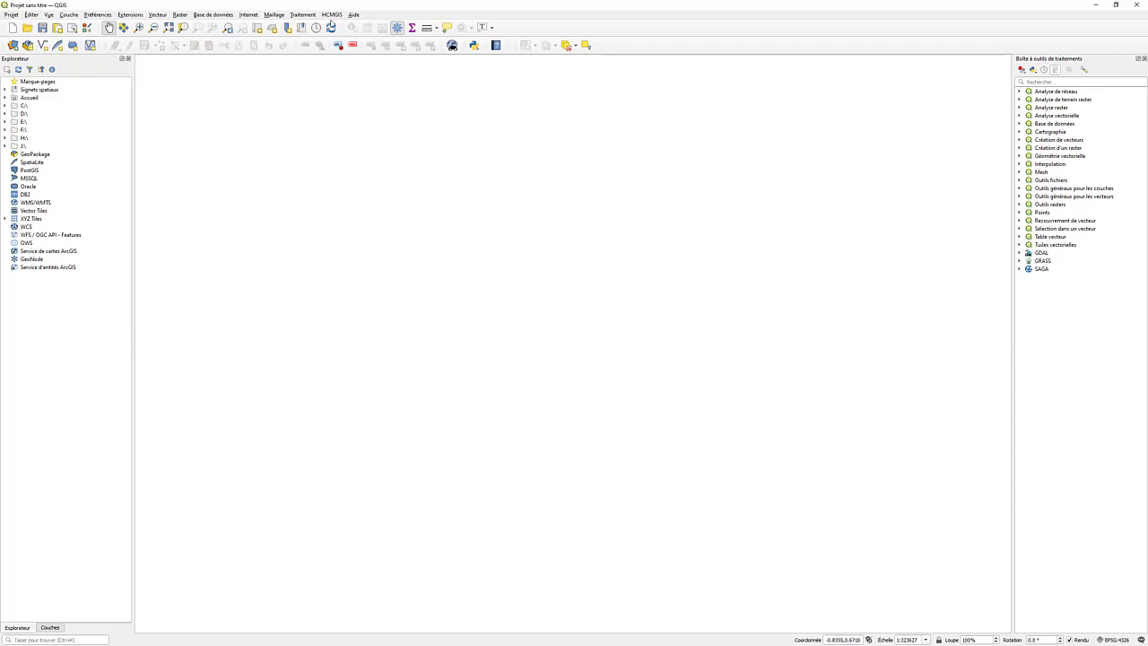
- Add the Google Maps basemap from HCMGIS and show the project's layer list
left_click(332, 16)
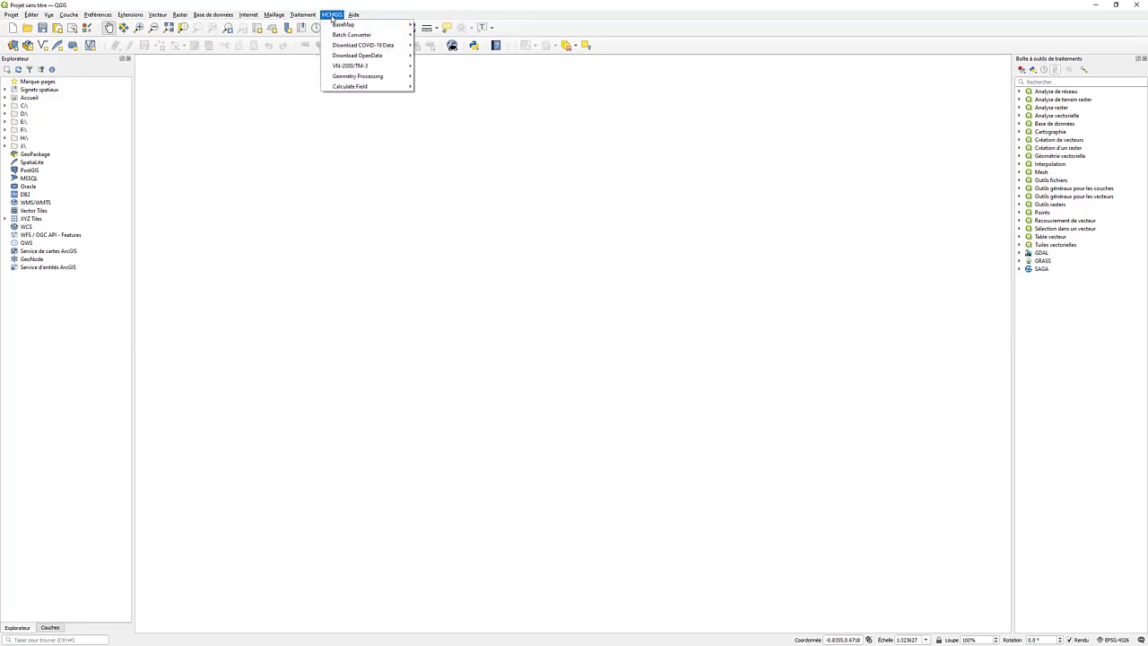
mouse_move(337, 26)
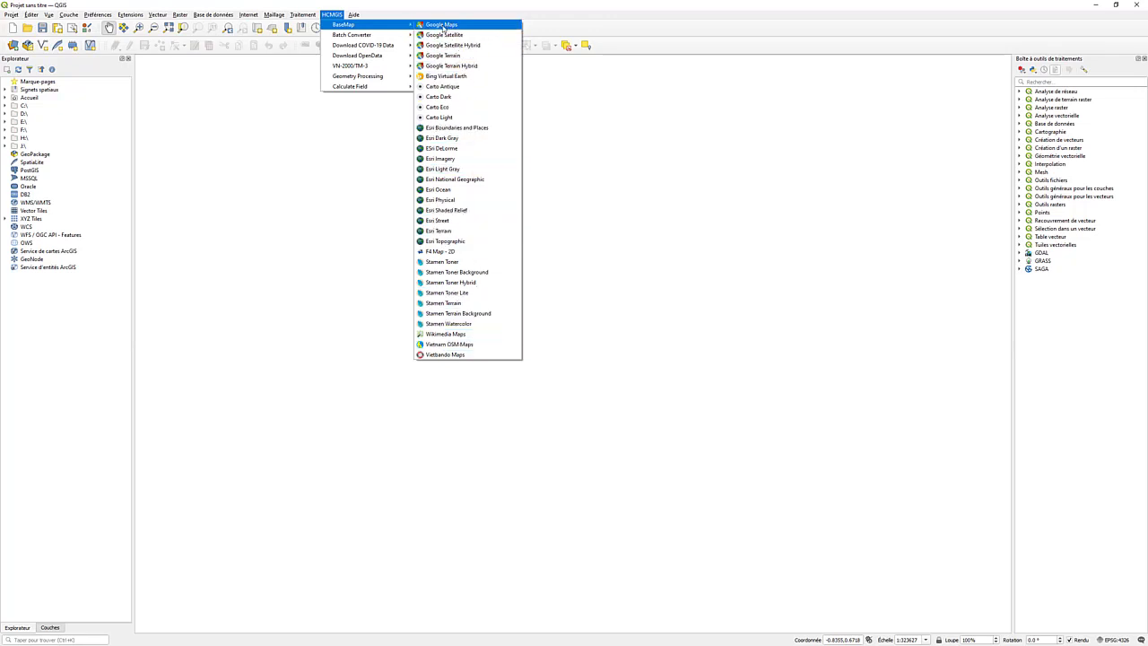
left_click(443, 25)
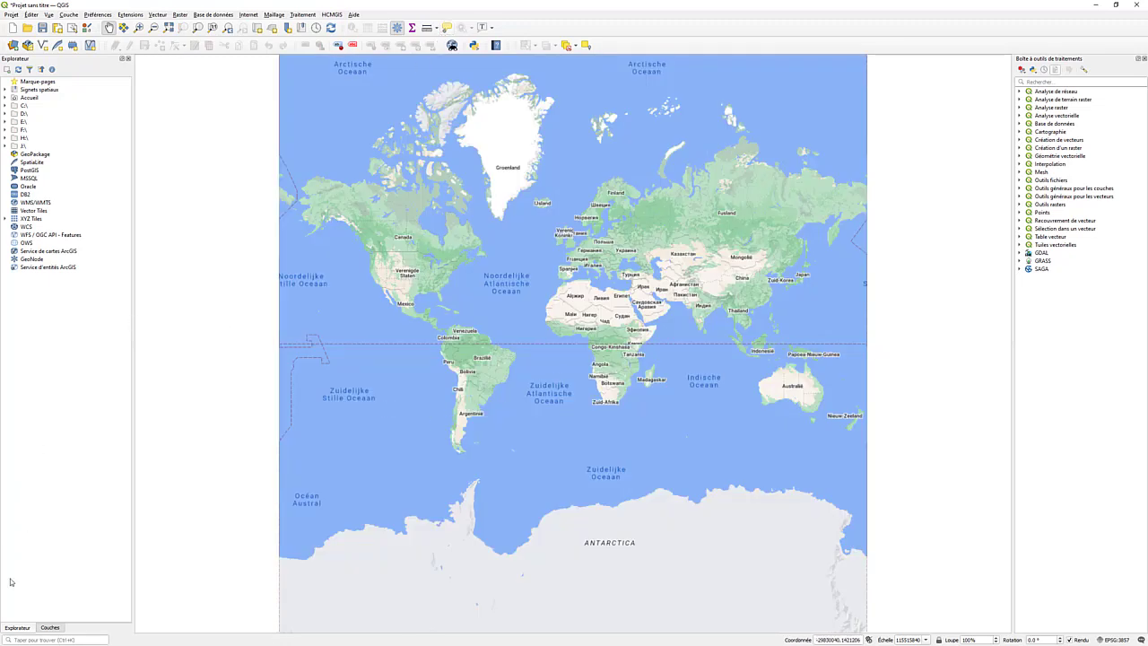
left_click(50, 628)
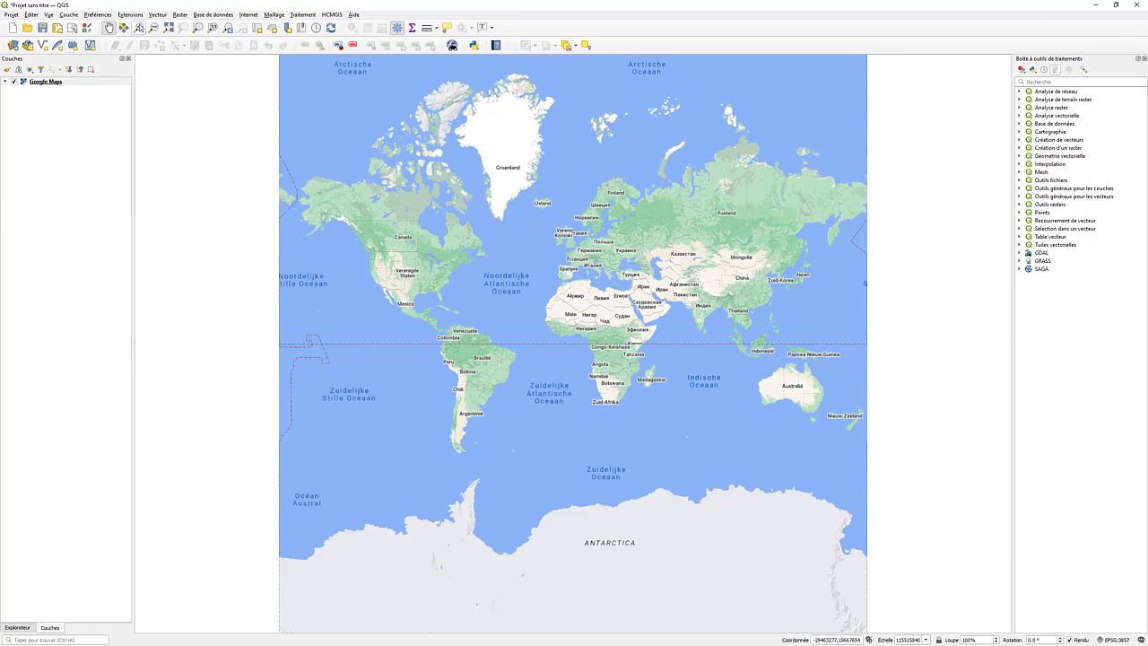
- Examine the Google Maps basemap's detail over Europe and southern Belgium, and return to the Europe-wide view
left_click(139, 28)
left_click_drag(545, 209, 644, 296)
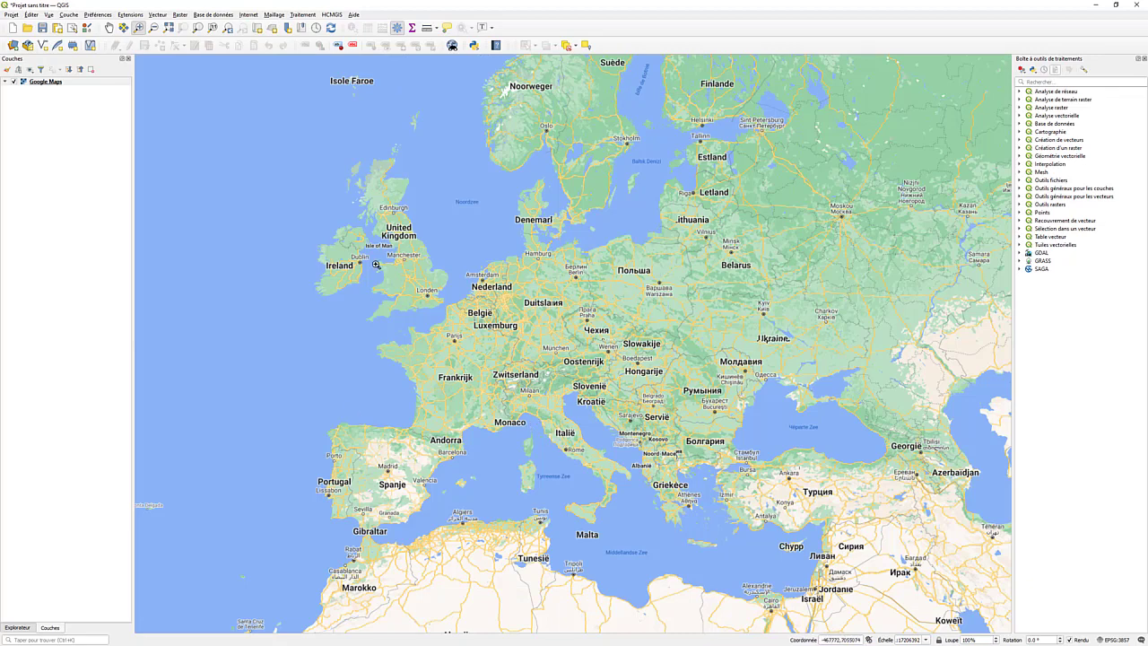
left_click_drag(422, 269, 558, 375)
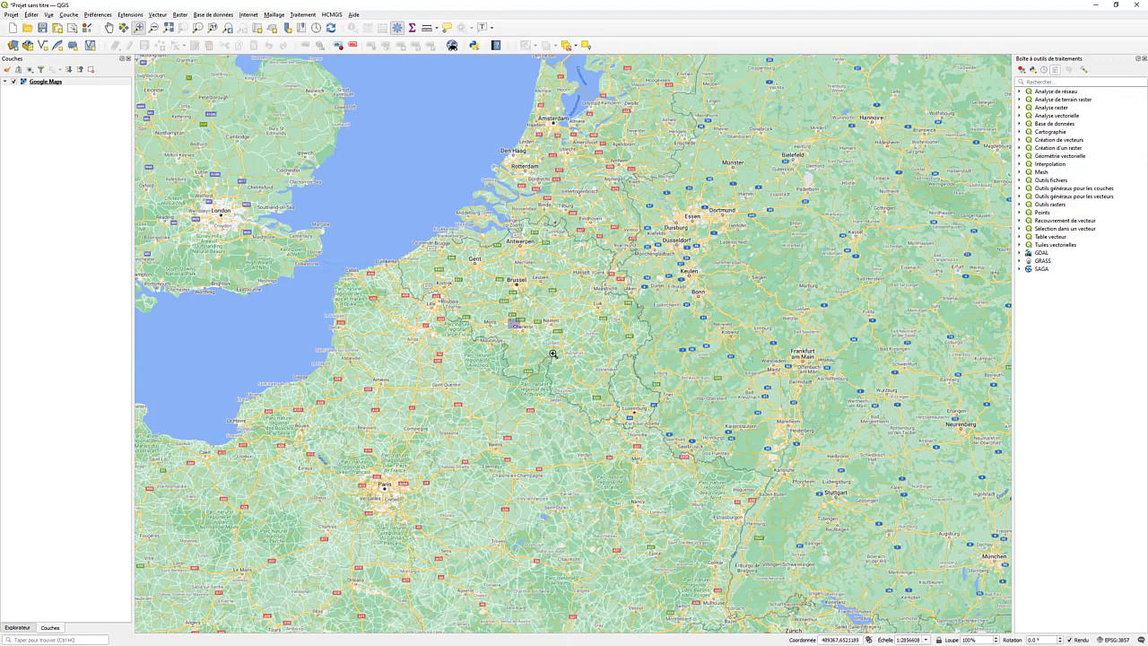
left_click_drag(508, 319, 627, 407)
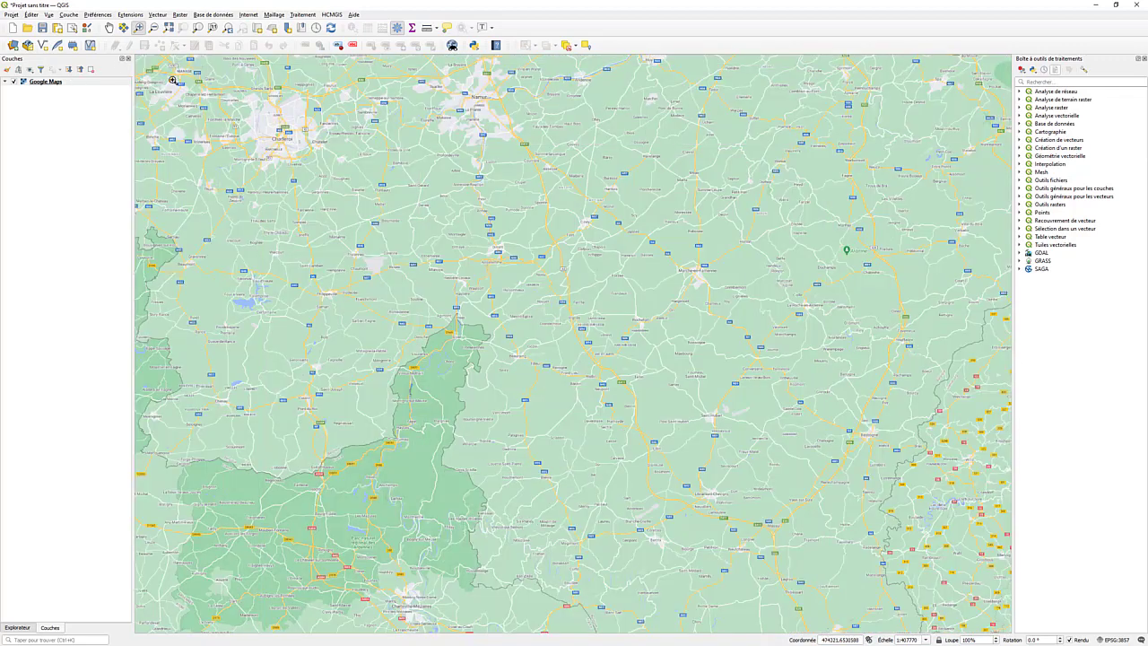
left_click(229, 30)
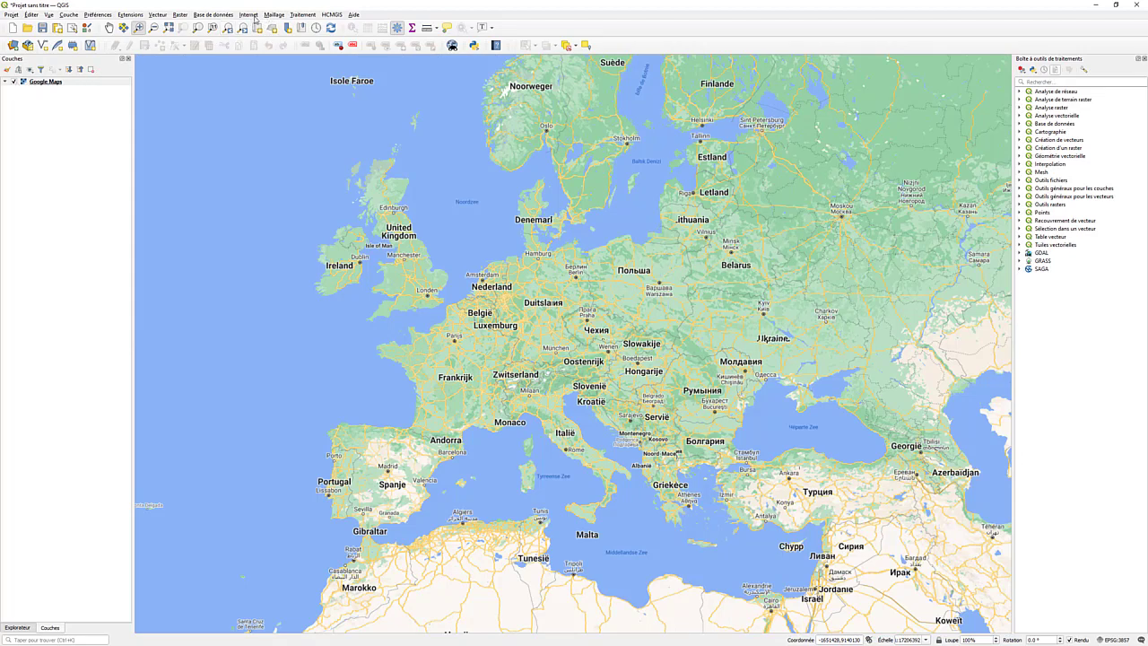
- Add the Esri Light Gray basemap from HCMGIS
left_click(329, 15)
mouse_move(345, 25)
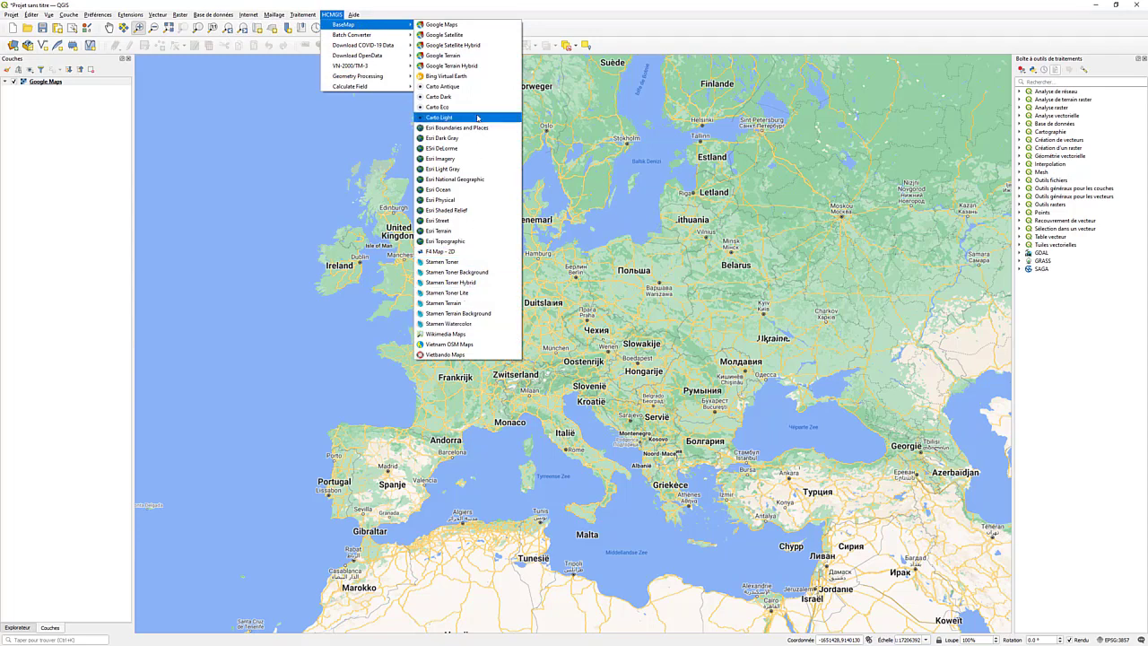
left_click(440, 170)
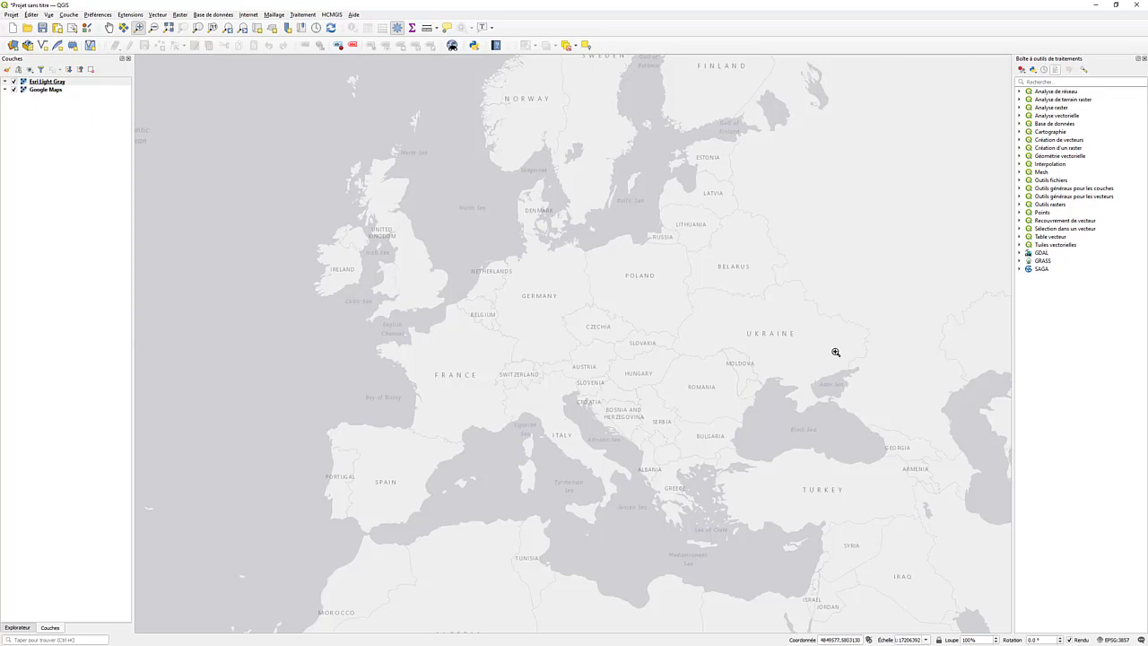
- Add the Esri Physical basemap from HCMGIS
left_click(325, 14)
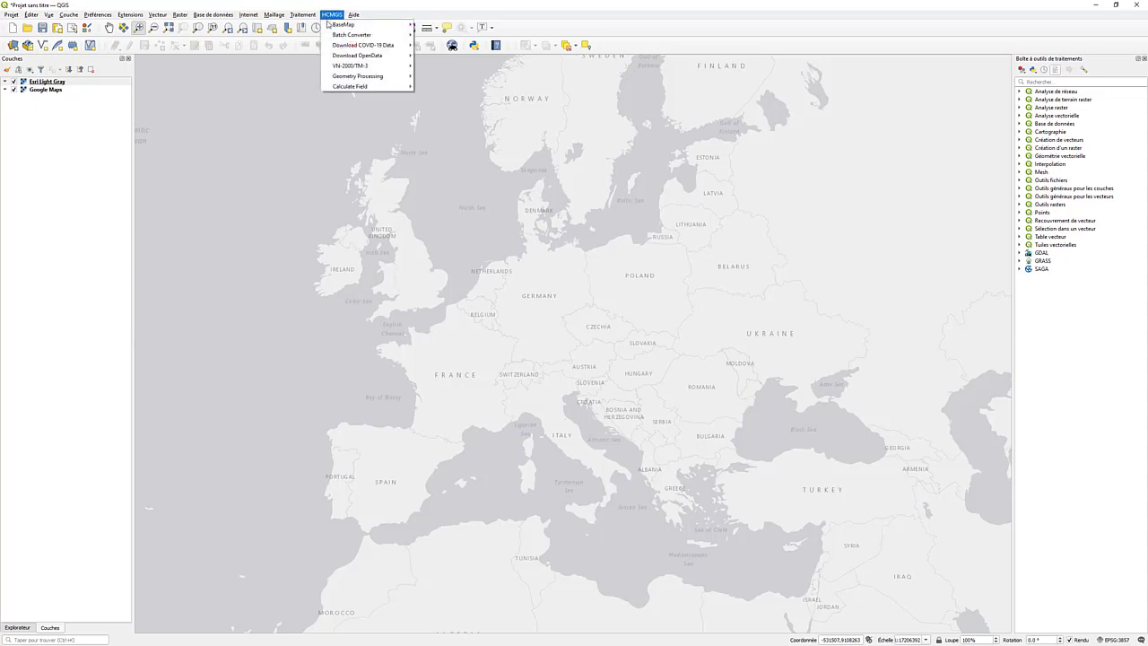
mouse_move(346, 26)
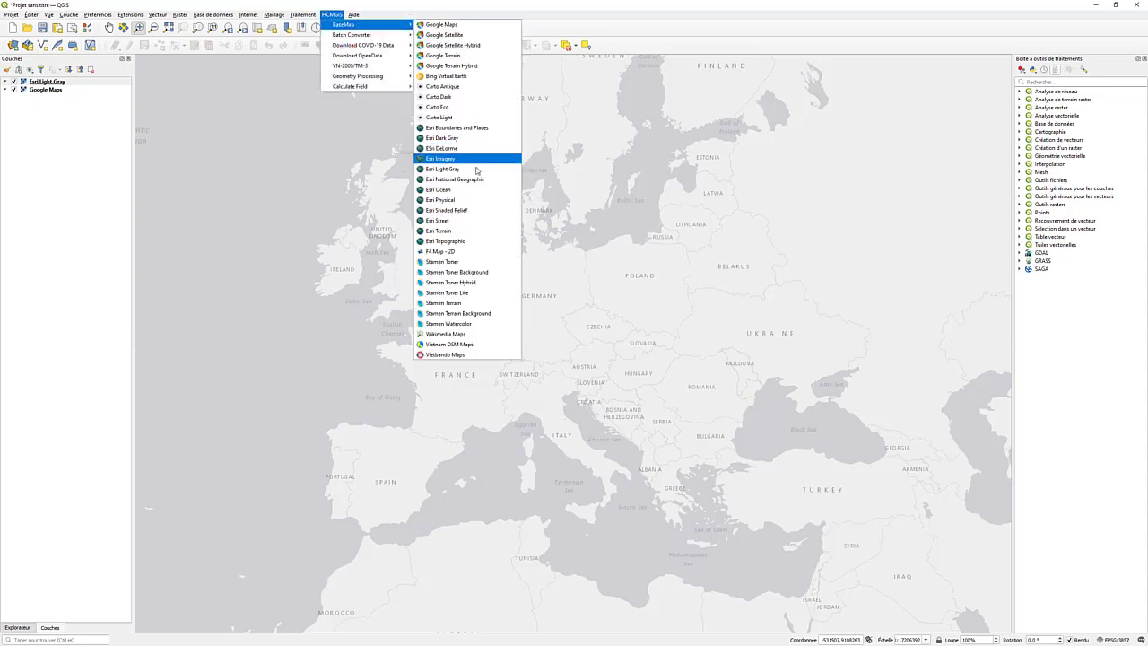
left_click(467, 199)
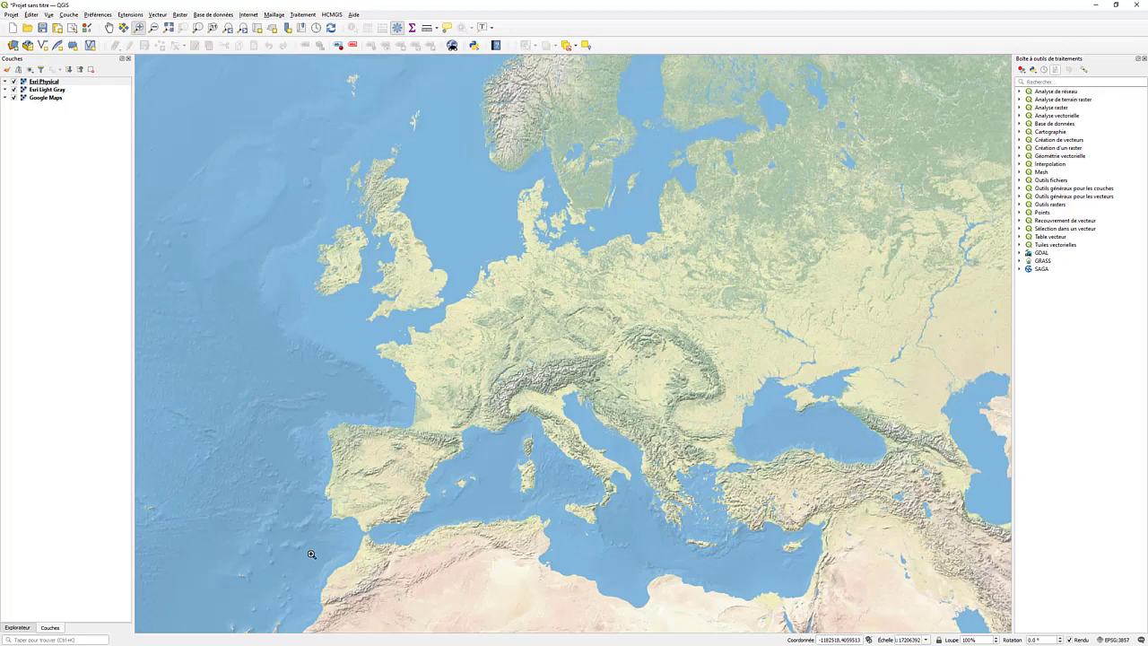
- Remove the Esri Light Gray and Google Maps layers from the project
left_click(40, 90)
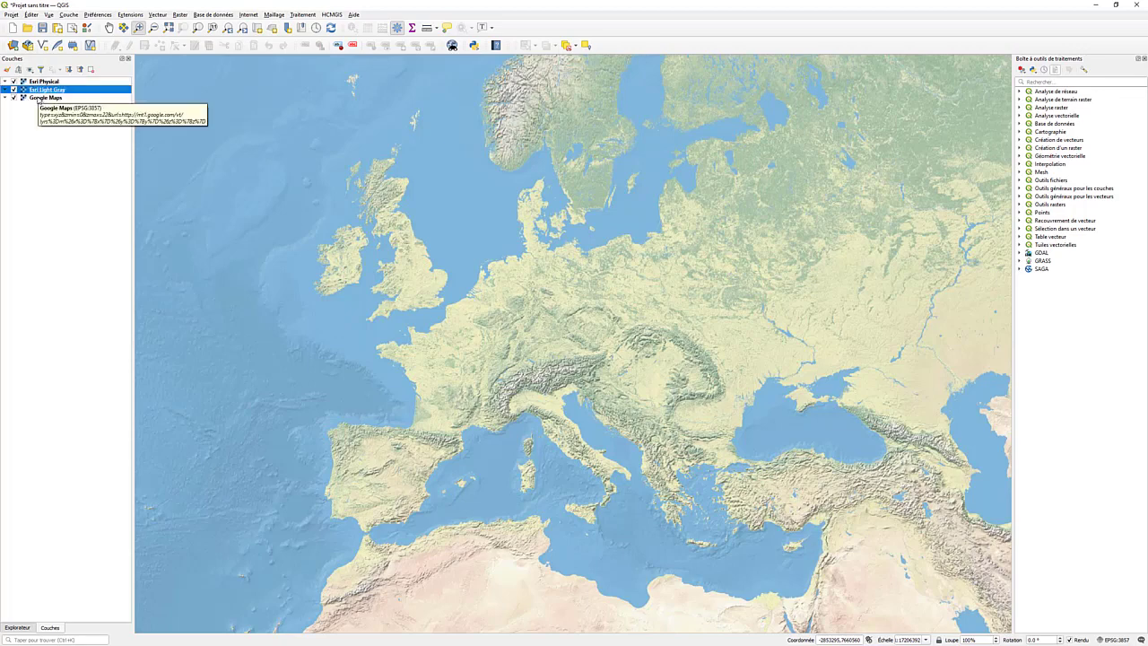
left_click(38, 99, "shift")
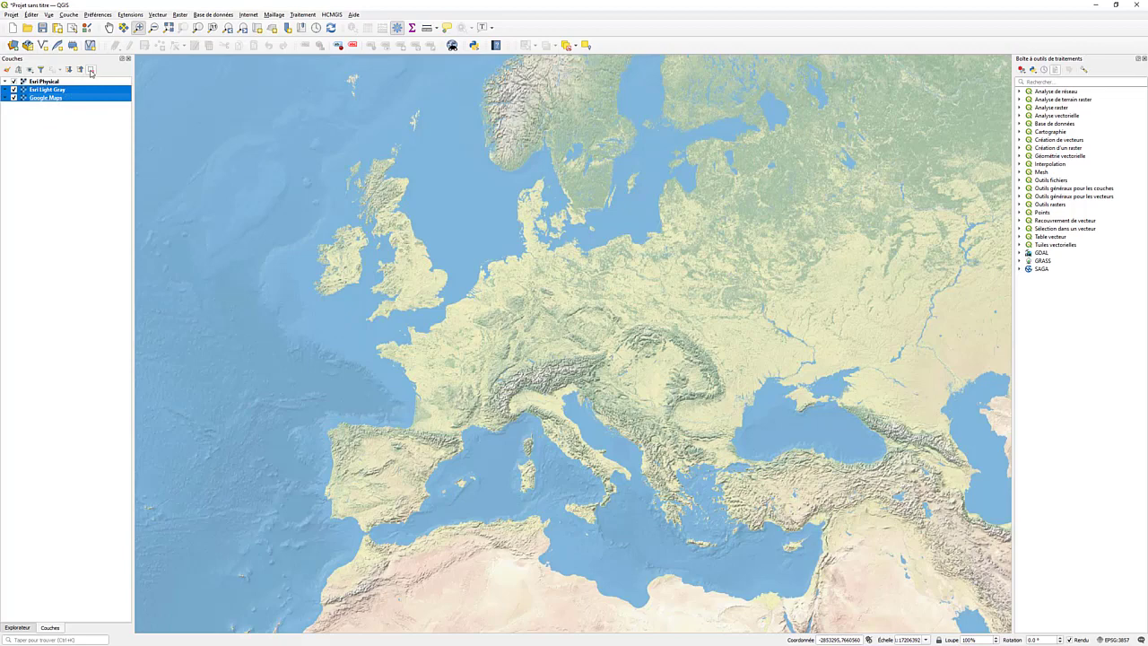
left_click(91, 70)
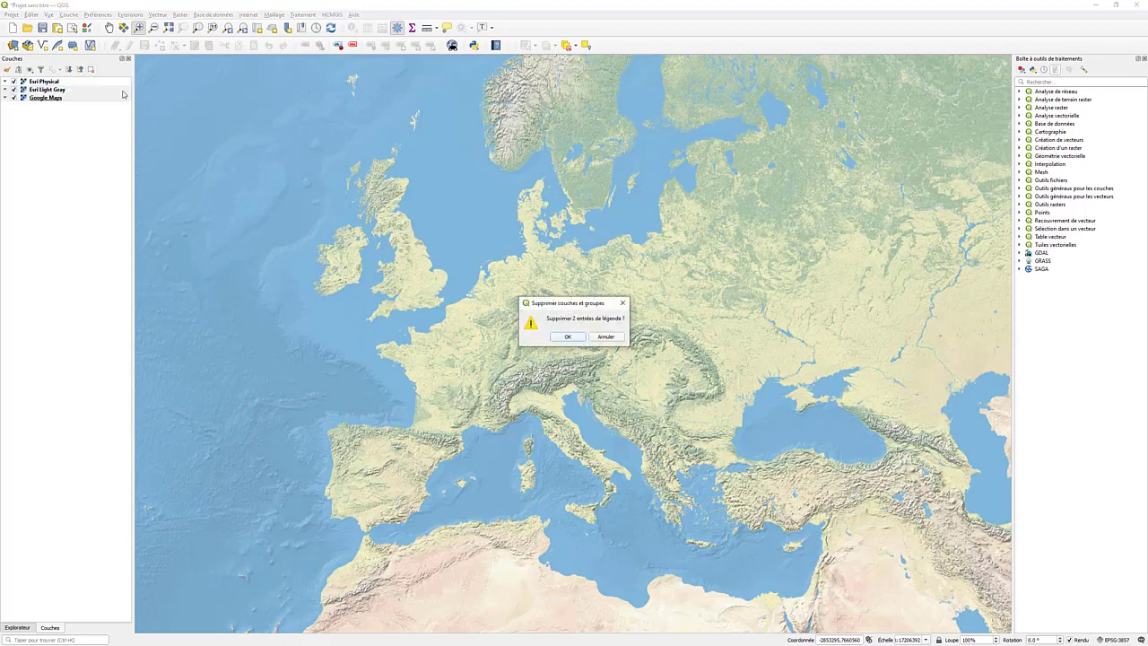
left_click(567, 337)
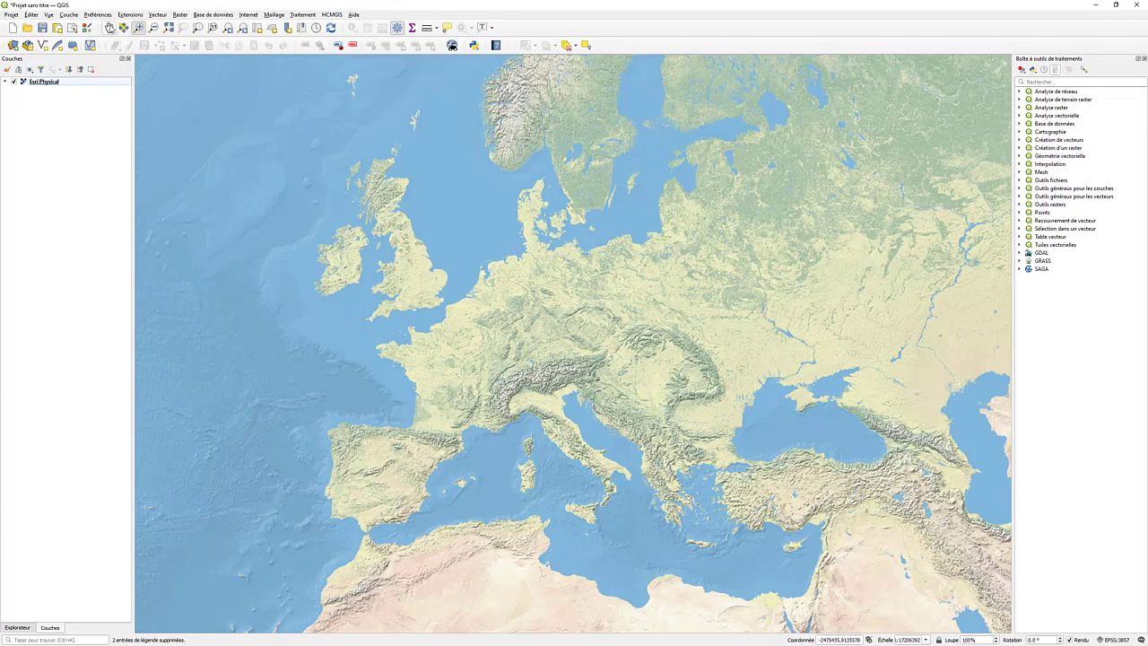
- Examine the Esri Physical relief at Europe-wide scale and close up over France and the Alps
left_click(109, 28)
mouse_move(594, 355)
left_mouse_down()
mouse_move(769, 228)
mouse_move(665, 359)
mouse_move(538, 422)
mouse_move(576, 281)
mouse_move(613, 332)
mouse_move(591, 361)
left_mouse_up()
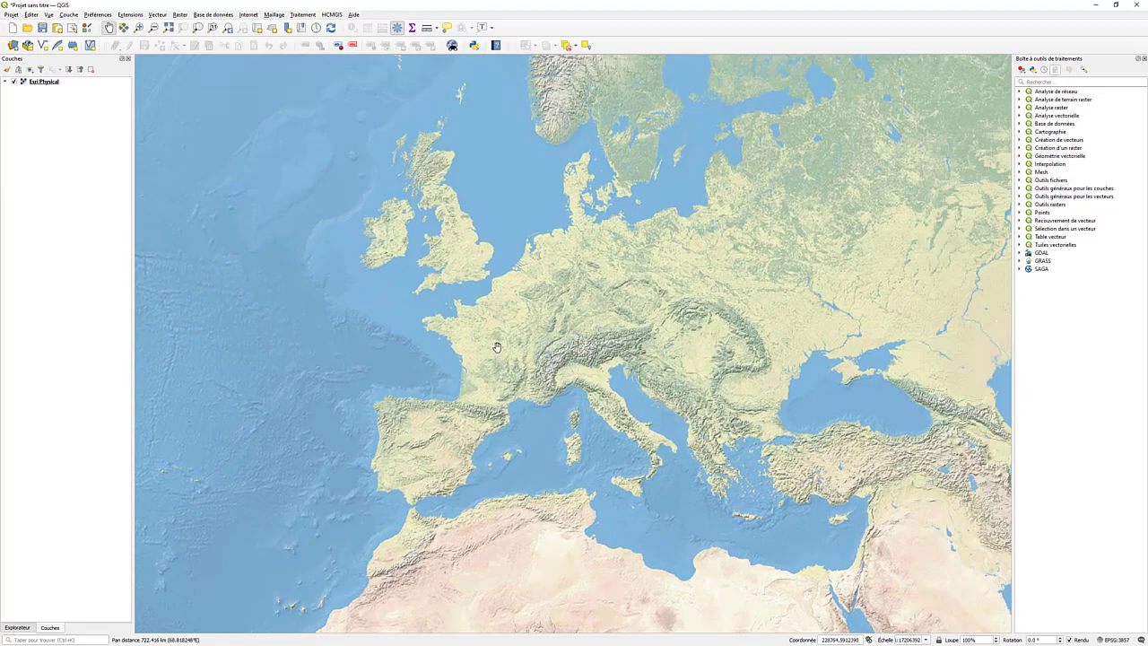
scroll(498, 347, "up", 2)
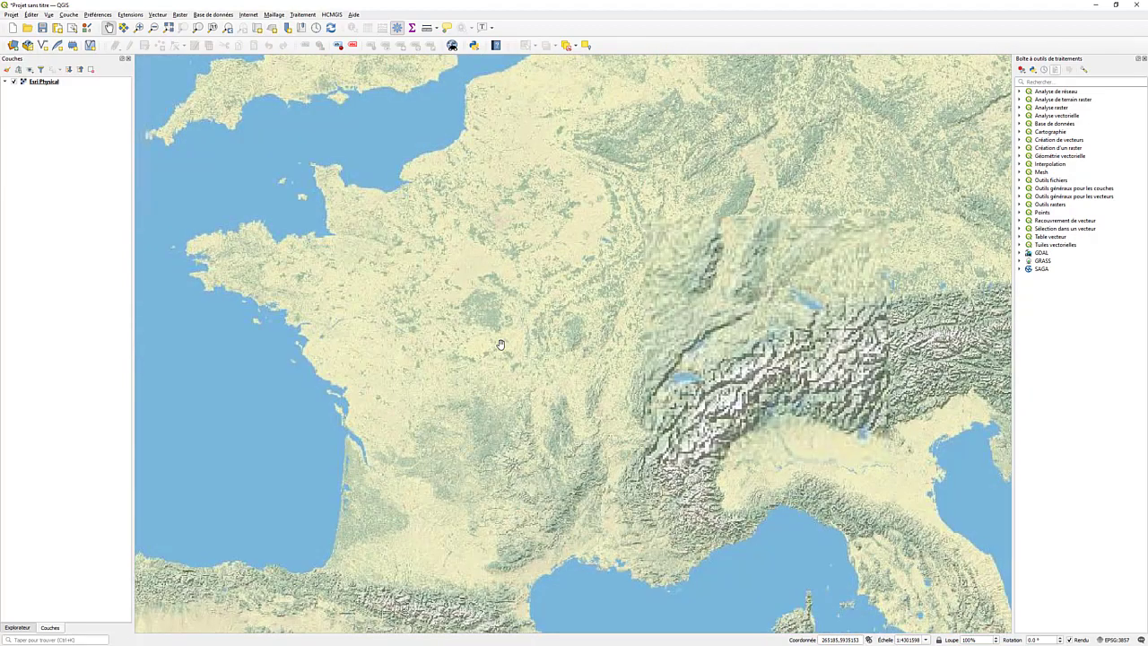
scroll(501, 344, "down", 2)
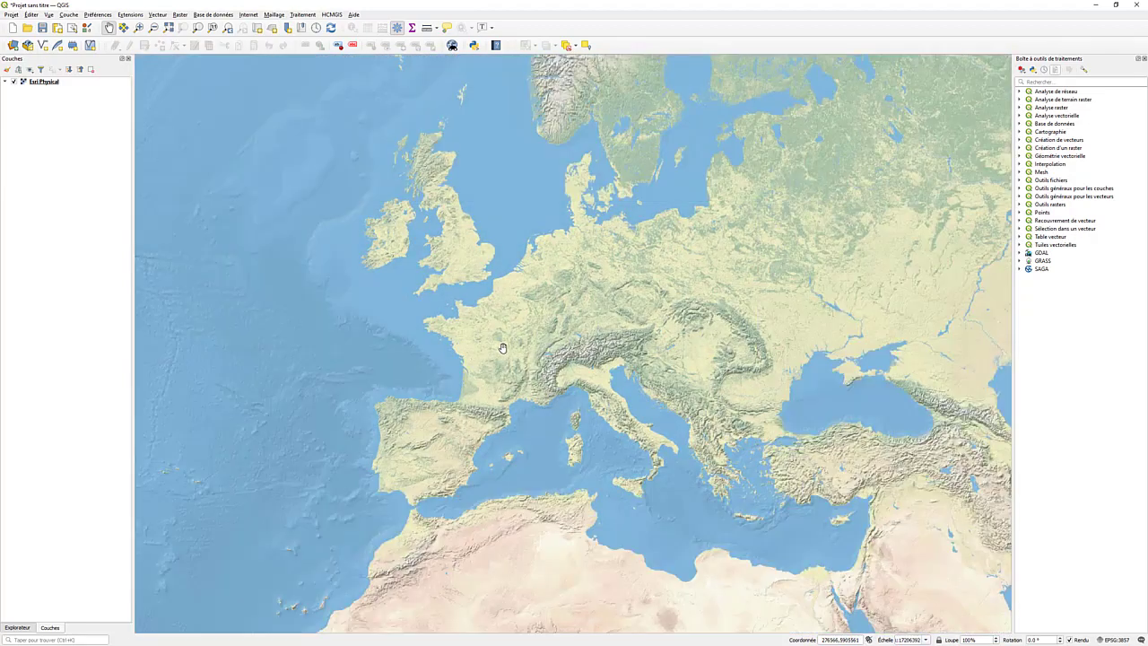
scroll(502, 348, "up", 2)
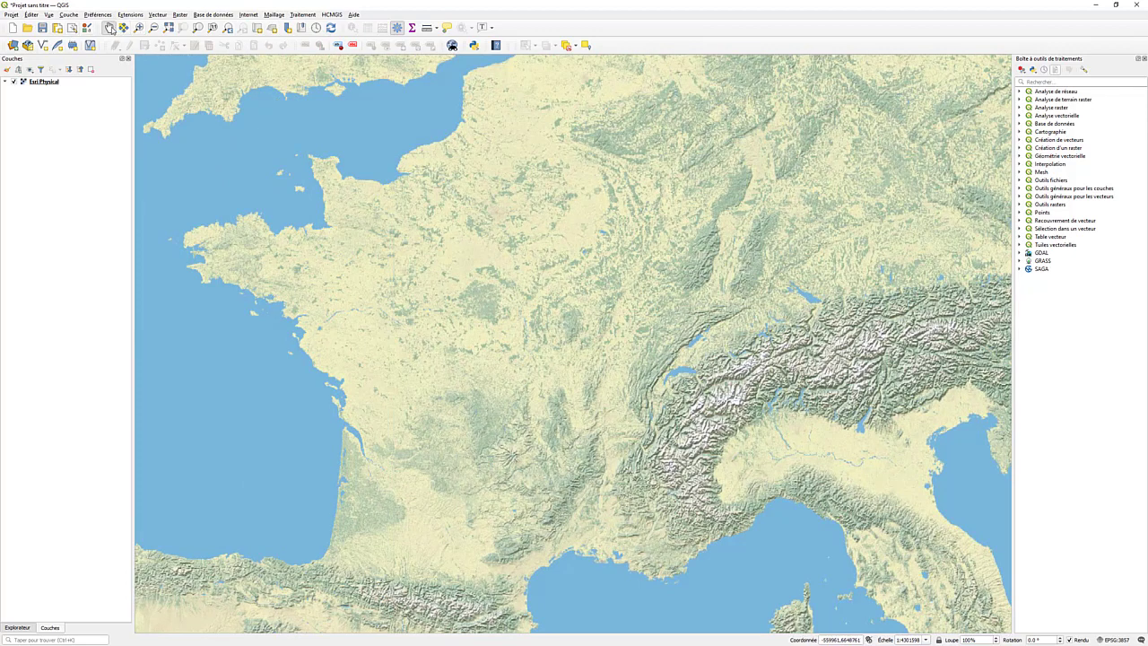
left_click_drag(453, 305, 493, 297)
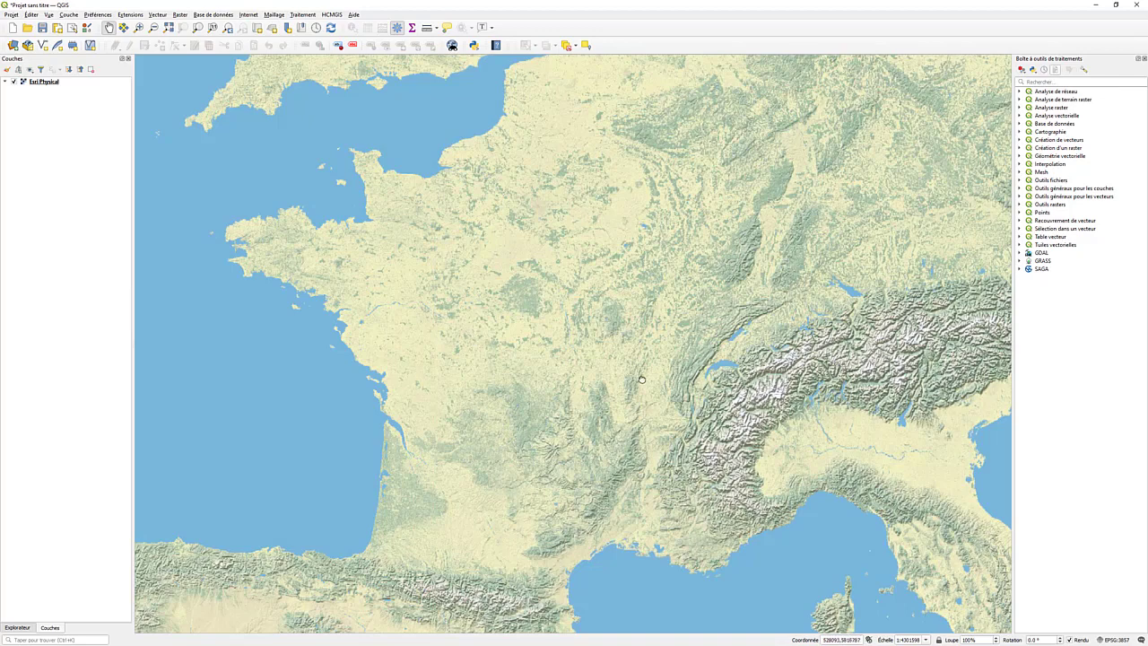
left_click_drag(644, 372, 633, 382)
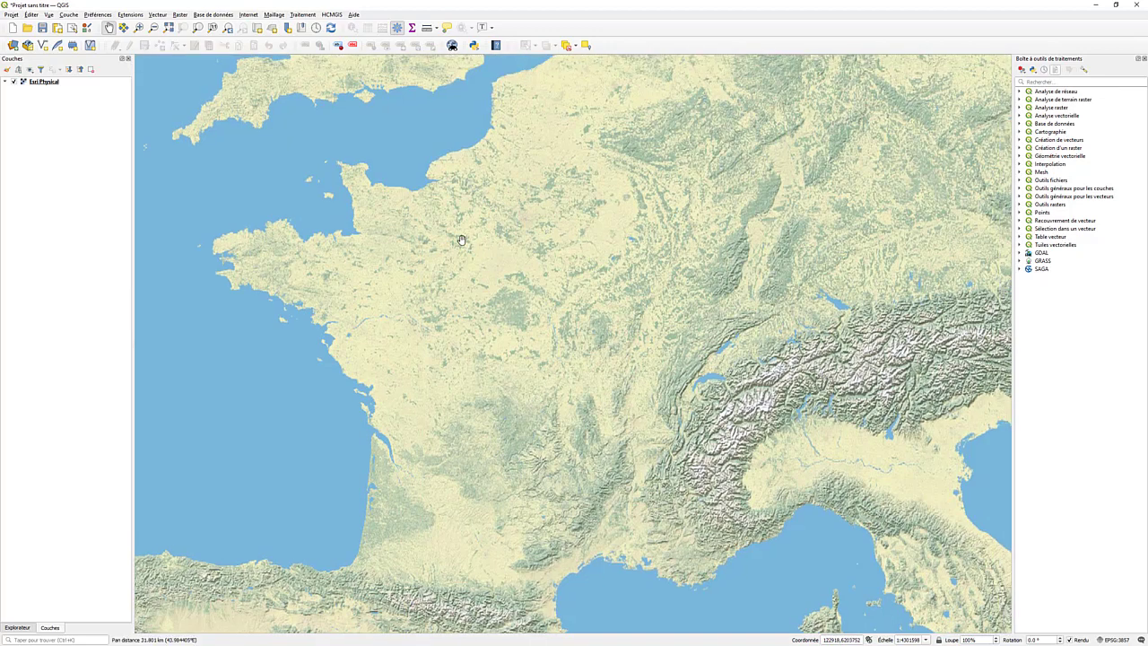
- Start a GADM administrative areas download from HCMGIS with Belgium as the country
left_click(332, 14)
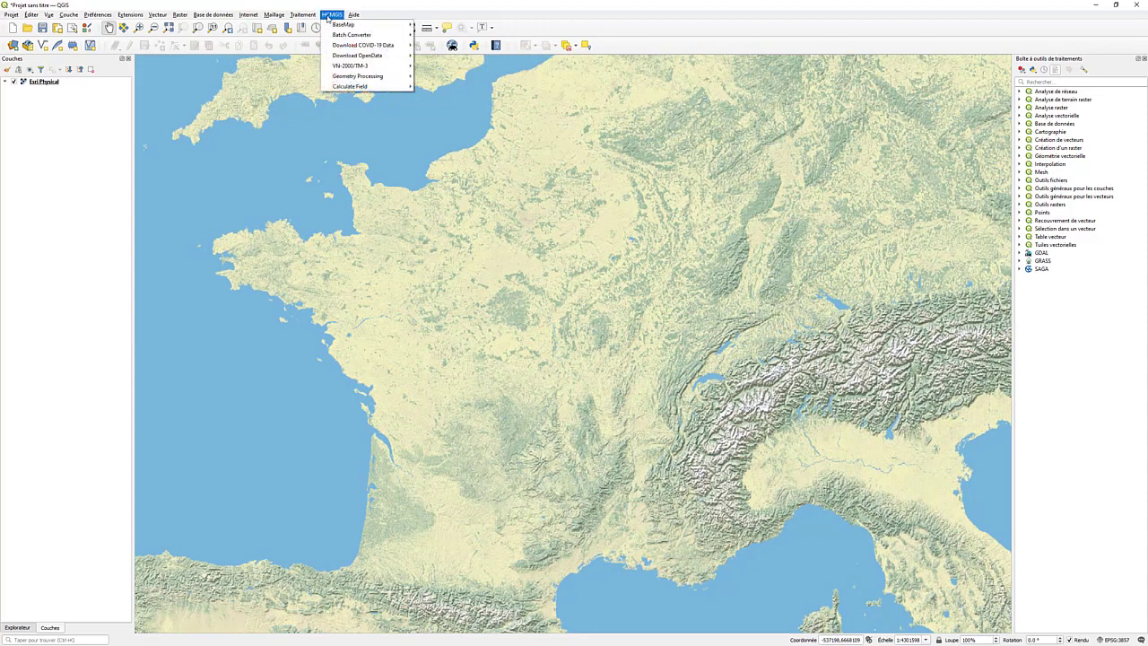
mouse_move(351, 56)
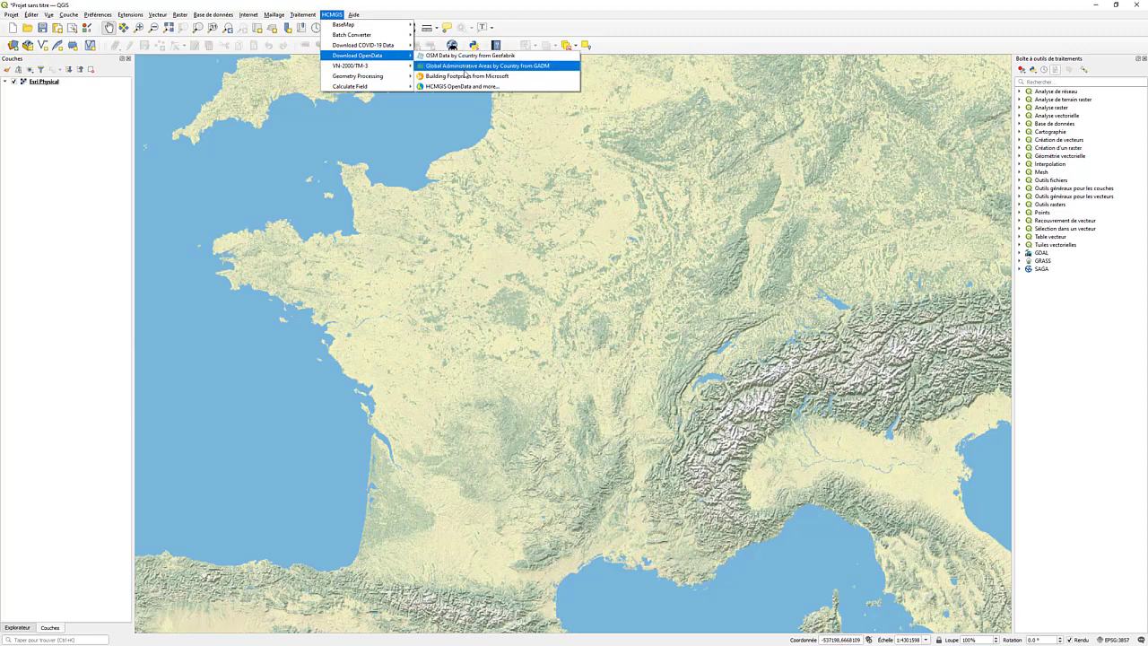
left_click(498, 68)
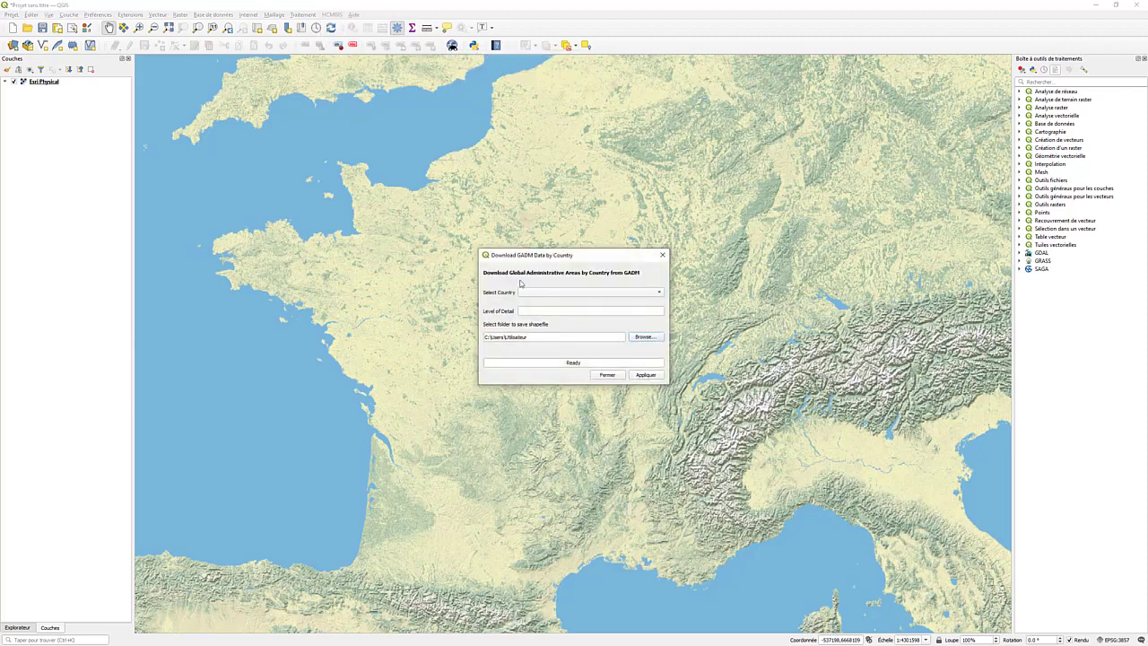
left_click_drag(521, 259, 461, 240)
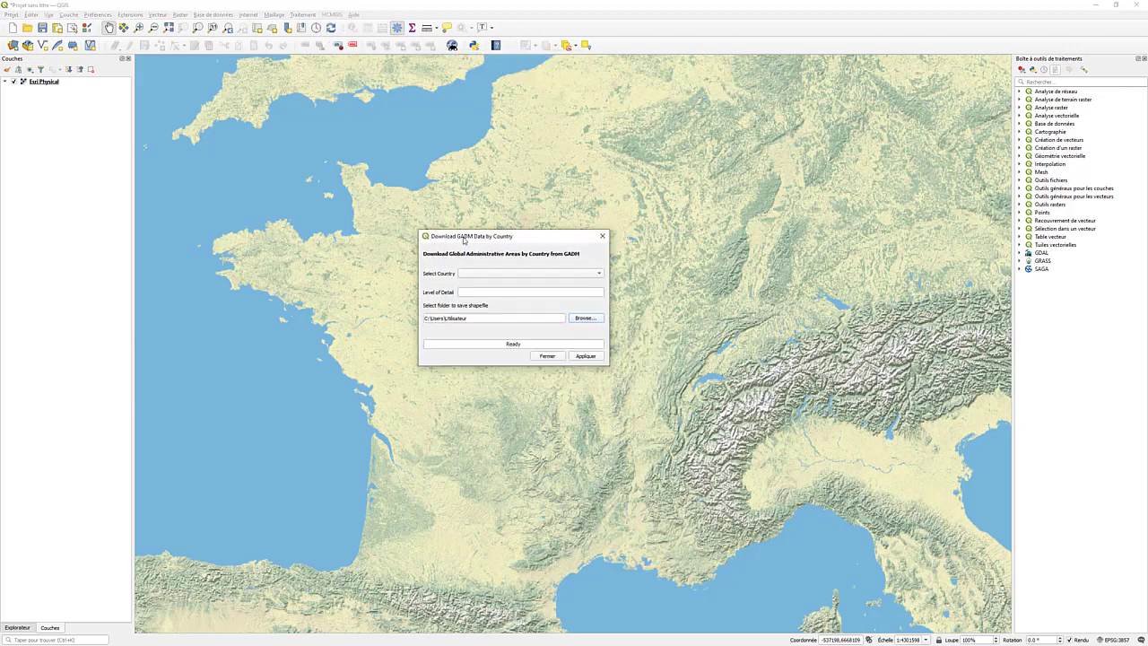
left_click(600, 275)
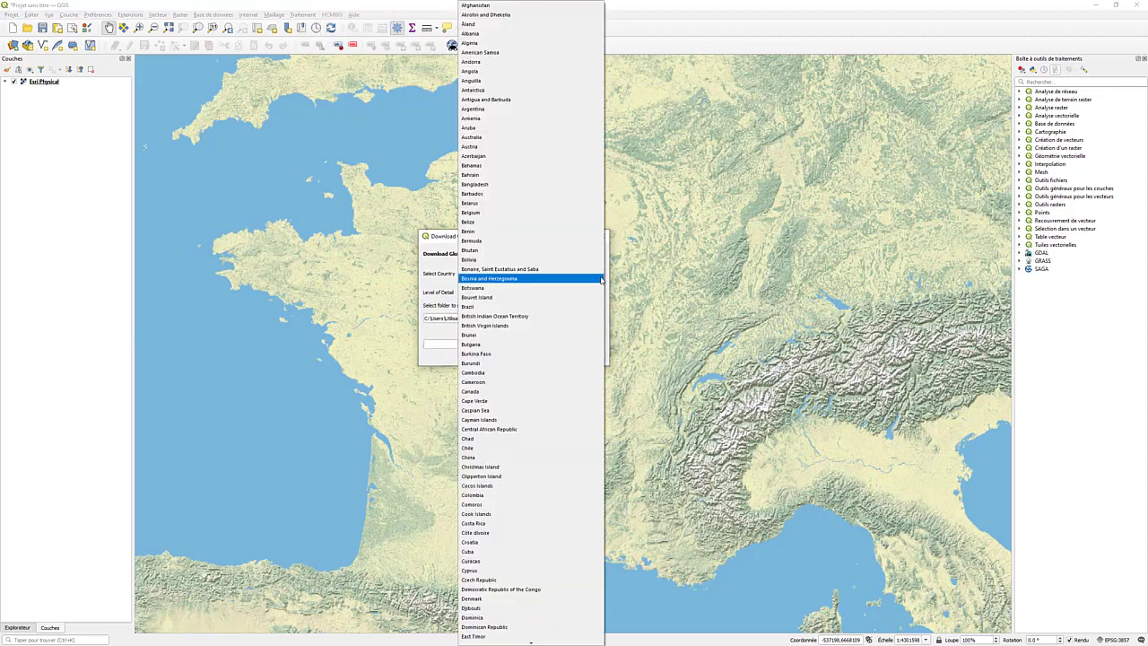
left_click(535, 213)
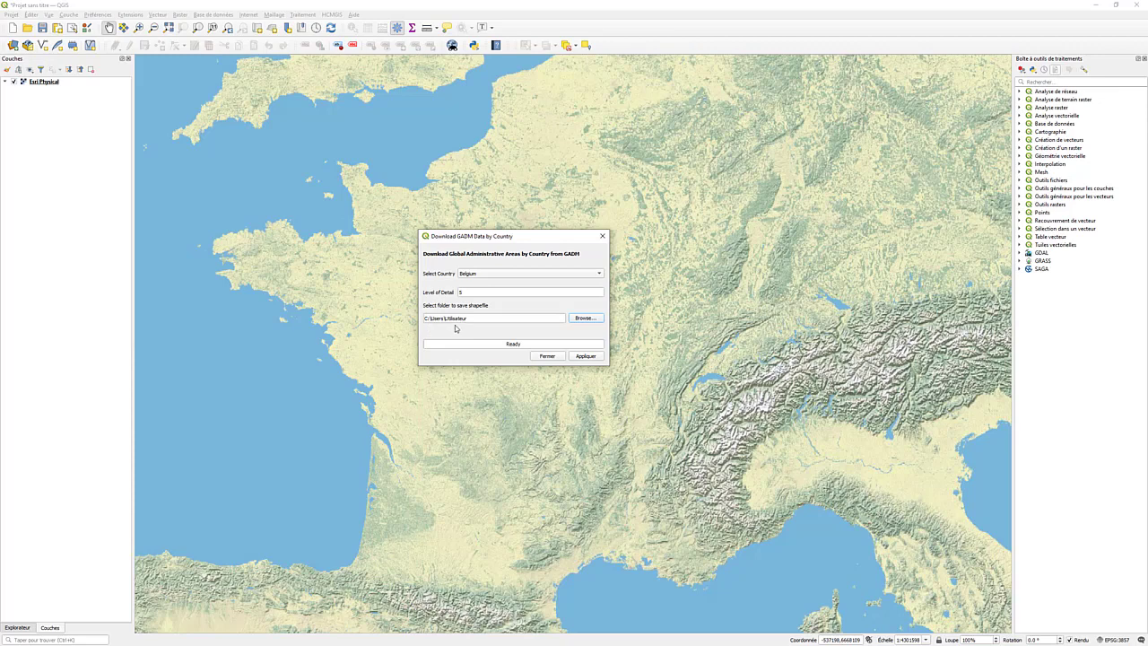
- Set the QGis folder in Documents as the save location for the Belgium shapefiles
left_click(584, 319)
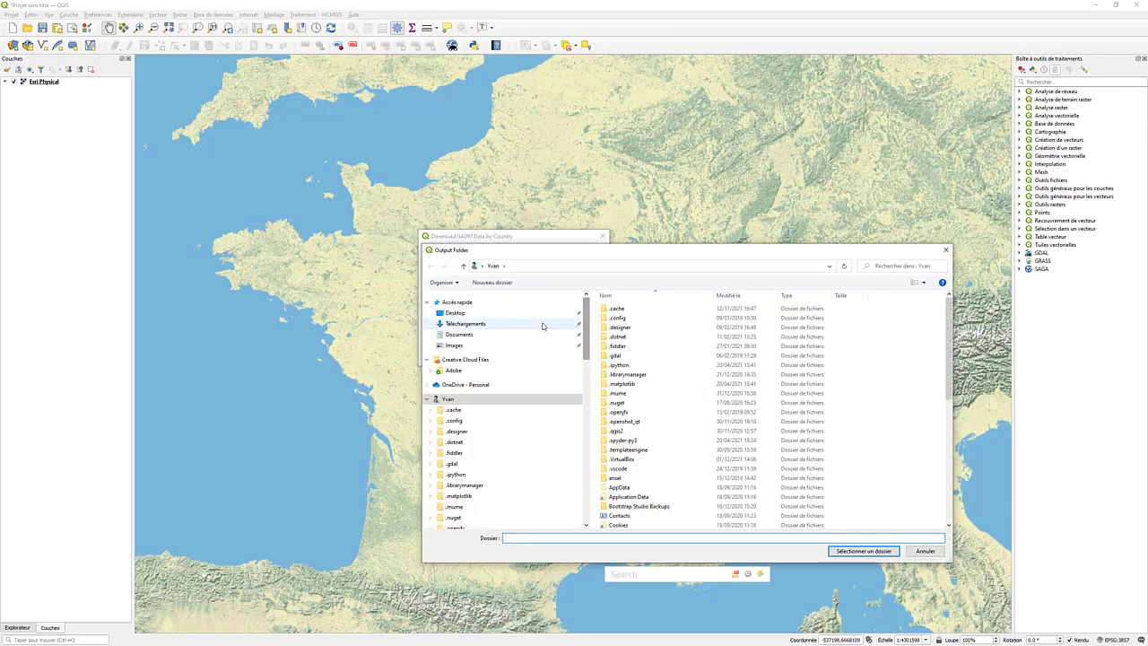
left_click_drag(511, 253, 332, 160)
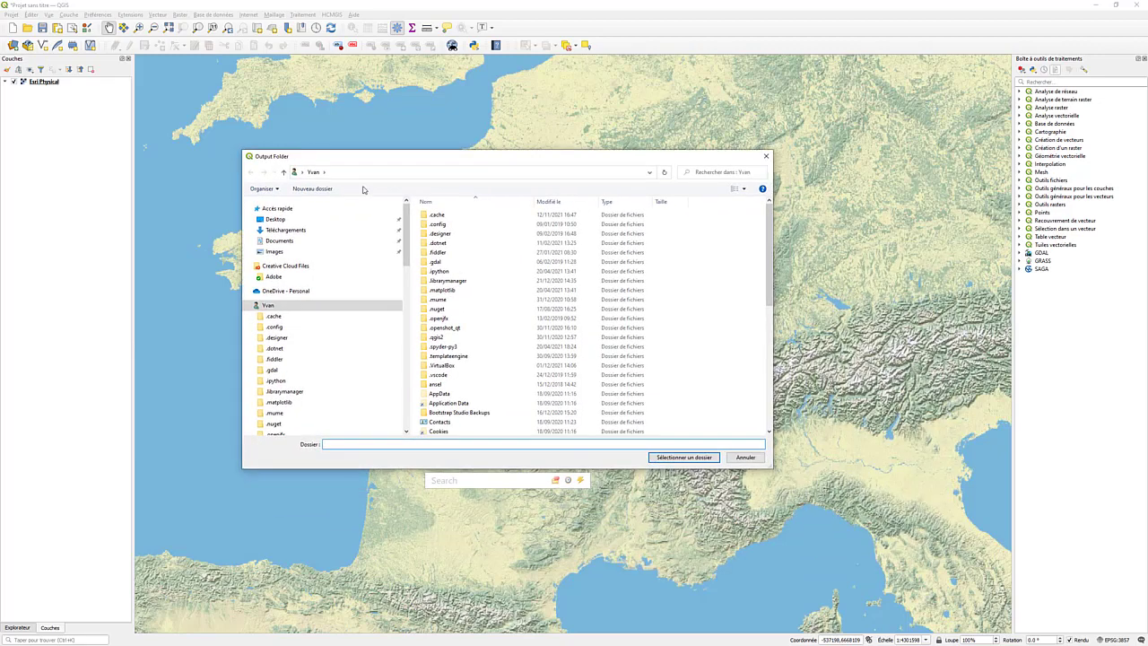
scroll(453, 325, "down", 6)
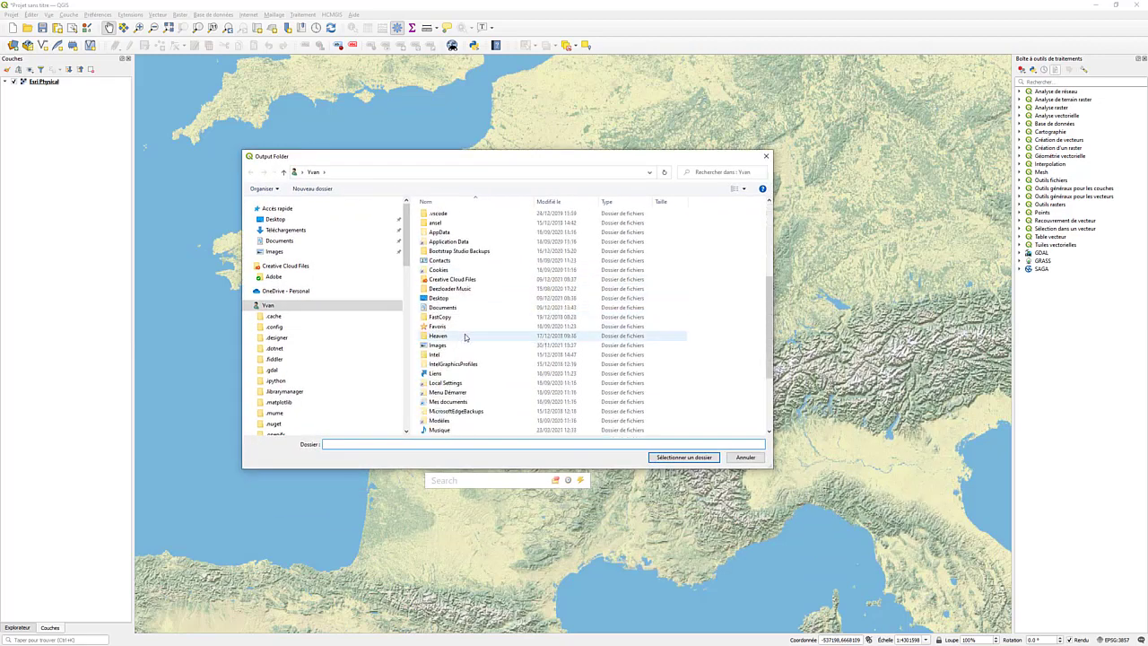
left_click(248, 305)
left_click(279, 340)
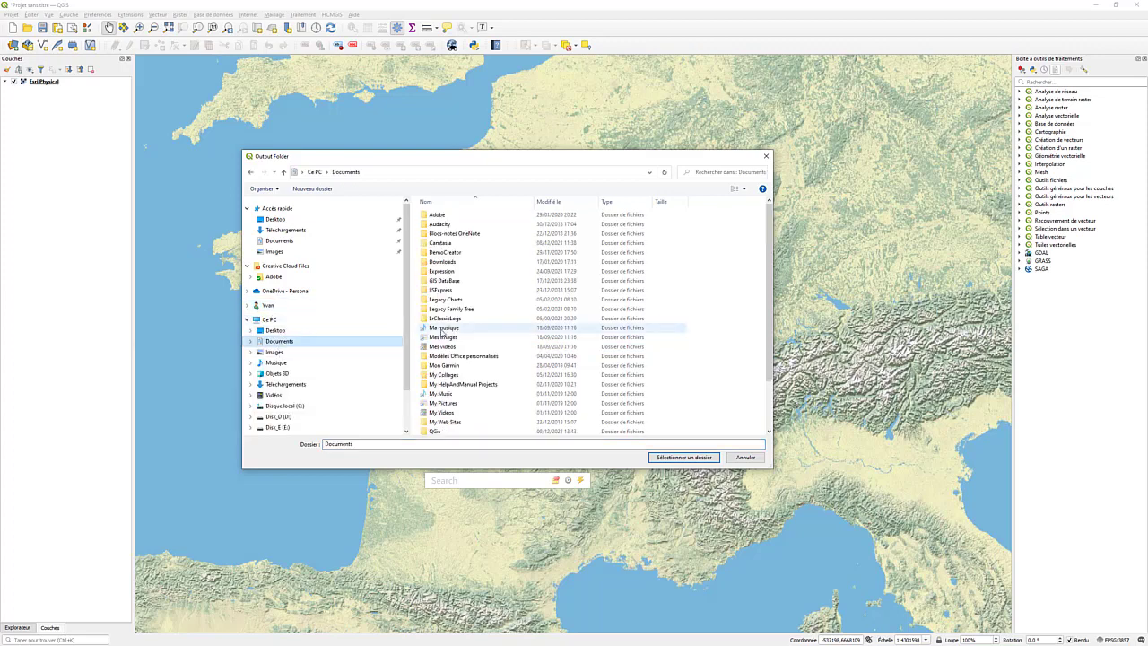
double_click(437, 383)
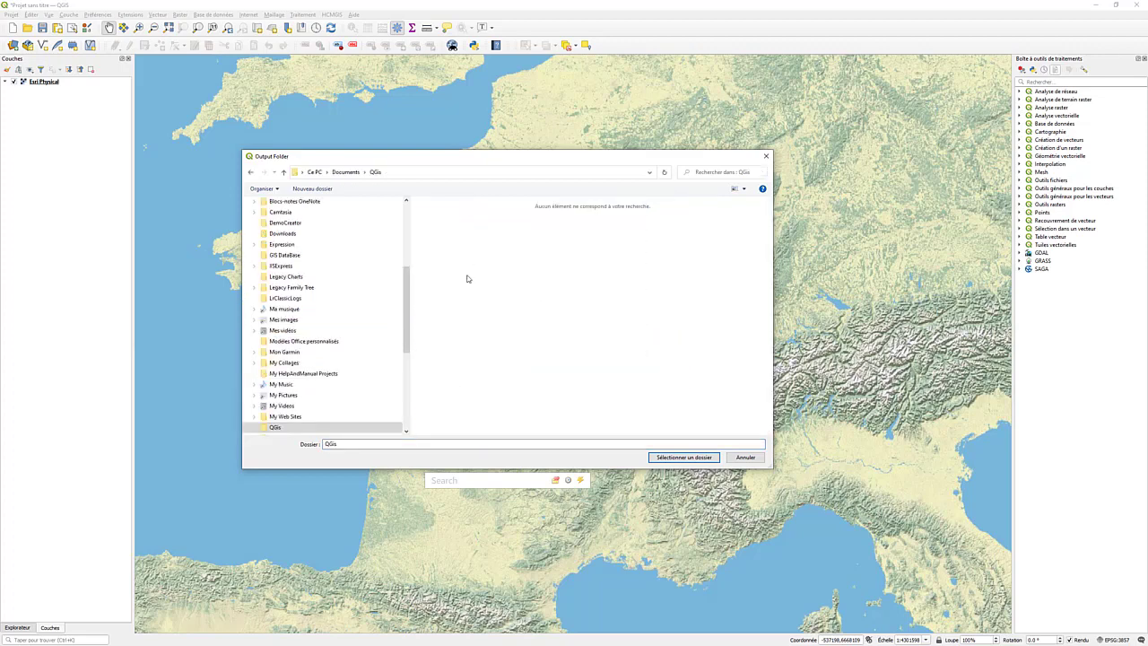
left_click(686, 457)
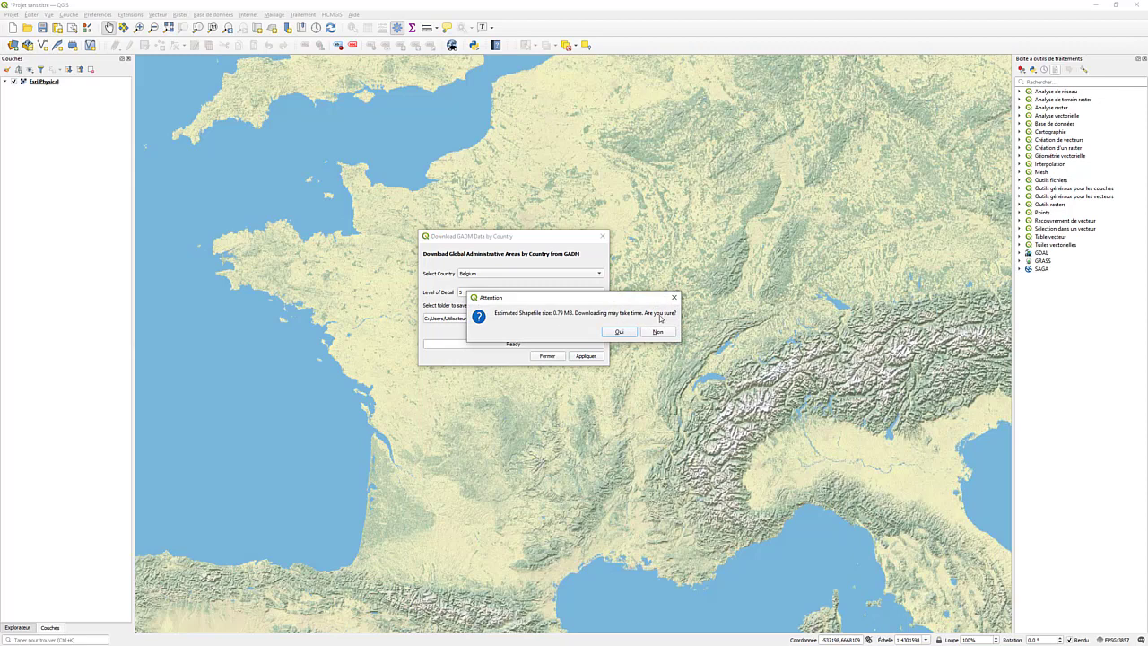
- Download the Belgium administrative areas into the project and close the download dialog
left_click(619, 333)
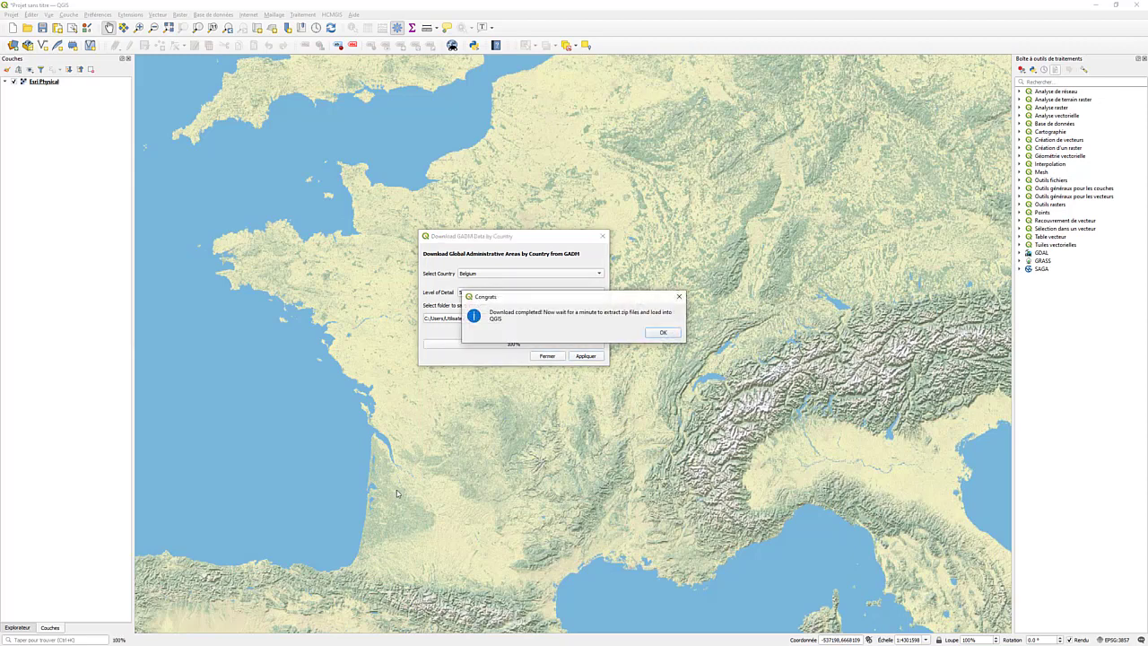
left_click(670, 334)
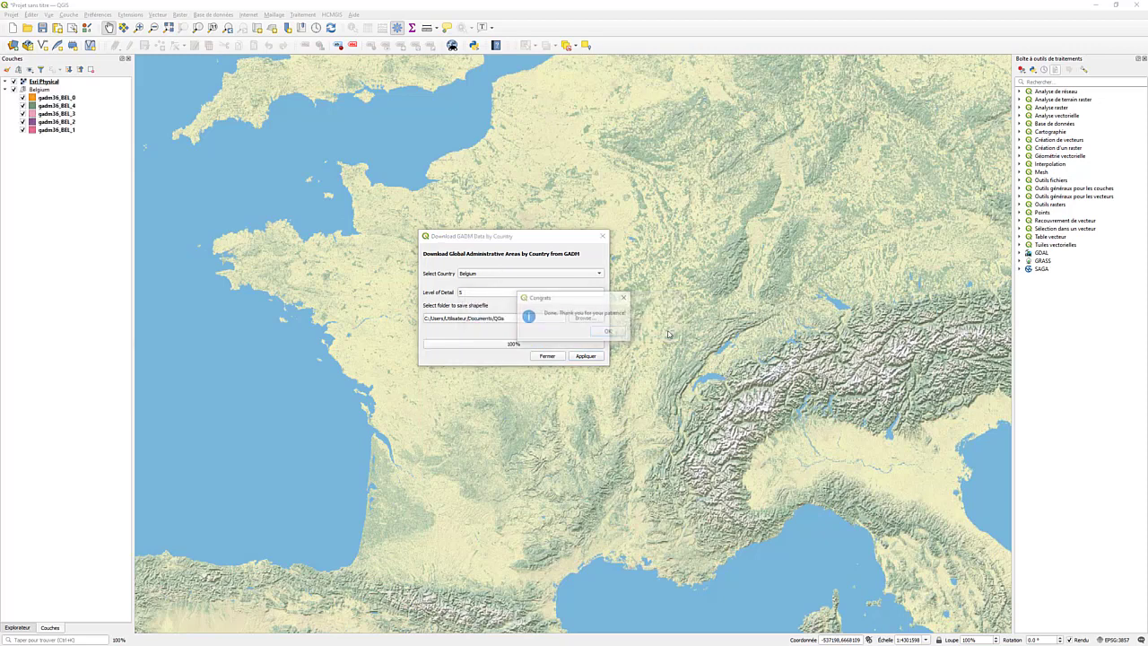
left_click(611, 333)
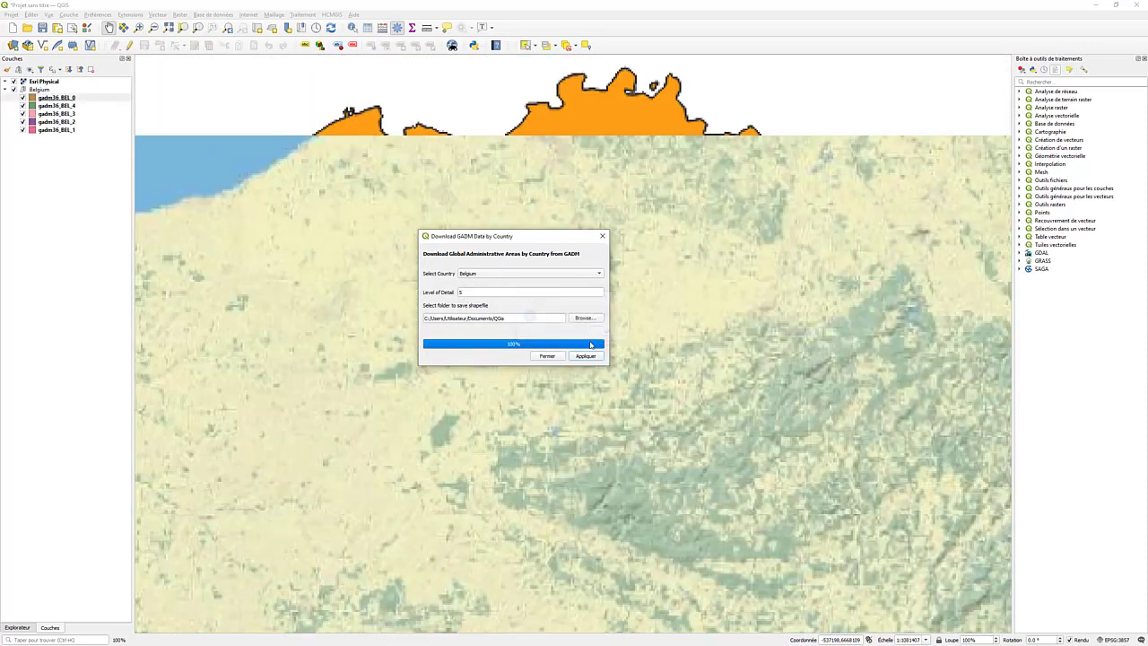
left_click(547, 356)
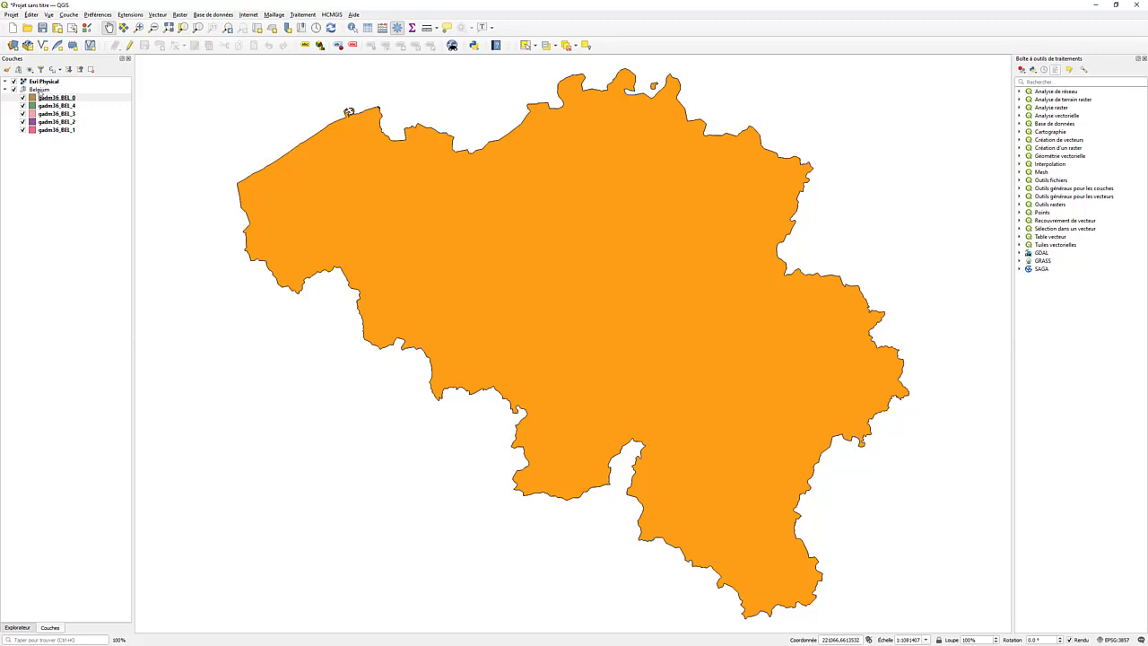
- Move the Belgium layer group above the Esri Physical basemap
left_click(40, 90)
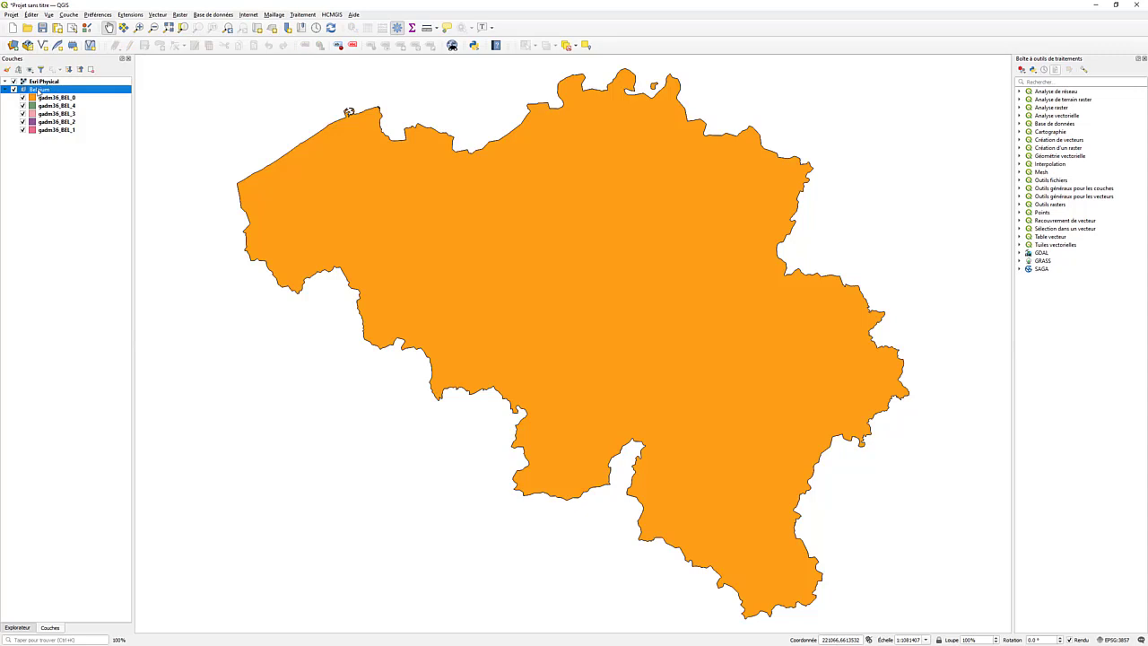
left_click_drag(43, 92, 65, 82)
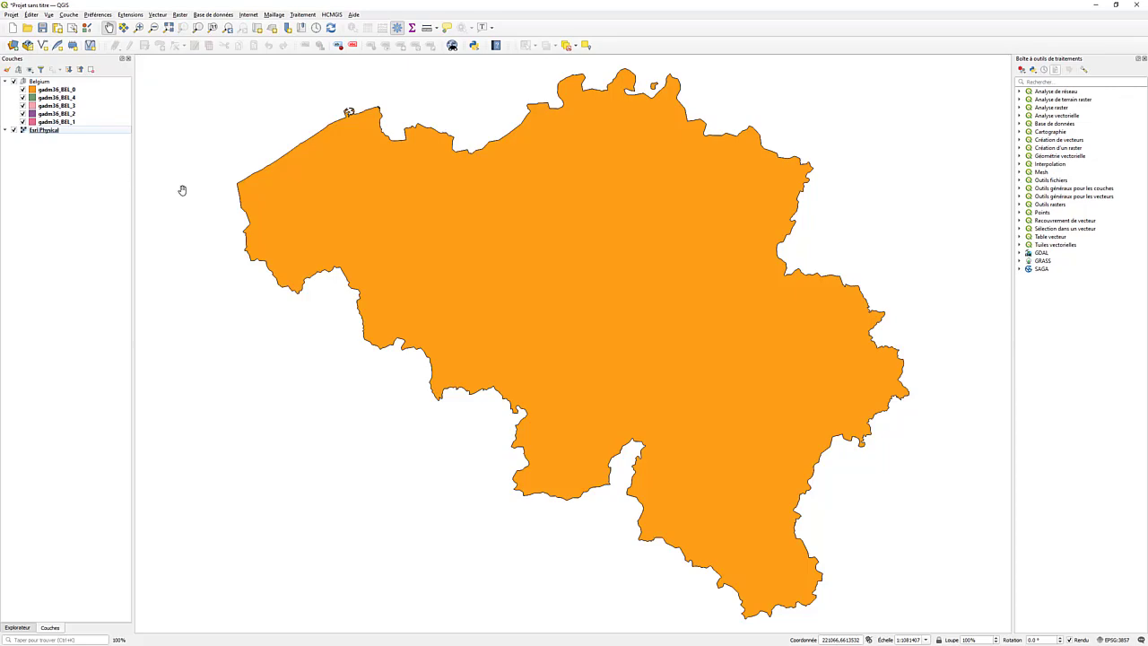
scroll(507, 291, "down", 1)
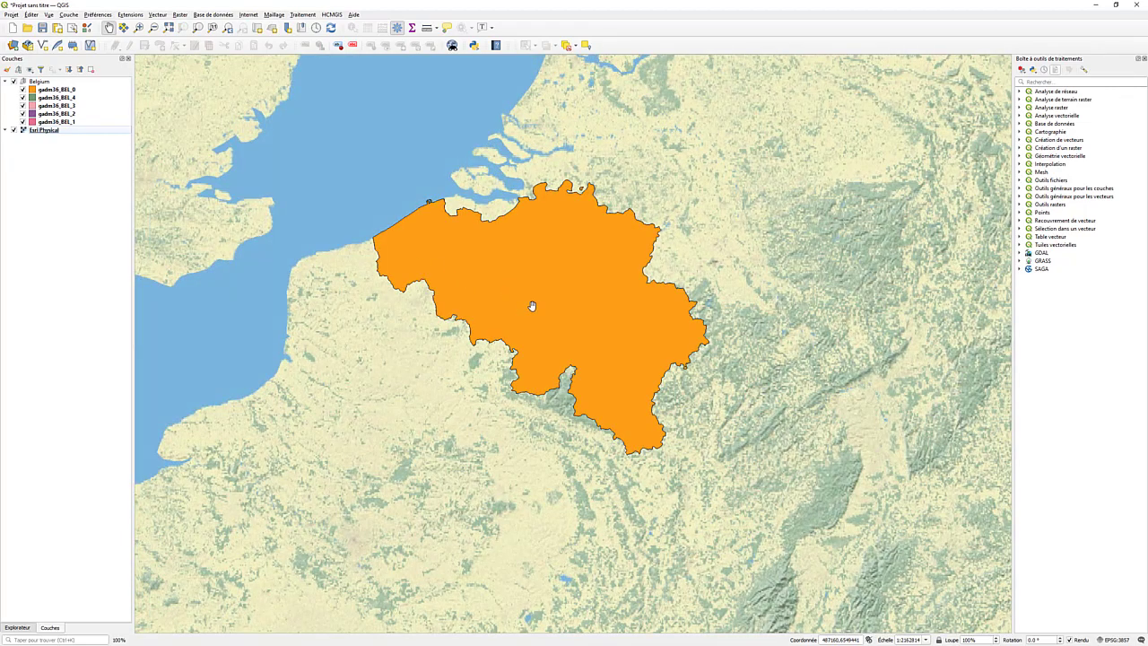
left_click_drag(536, 314, 684, 281)
left_click_drag(571, 376, 588, 358)
scroll(552, 432, "down", 1)
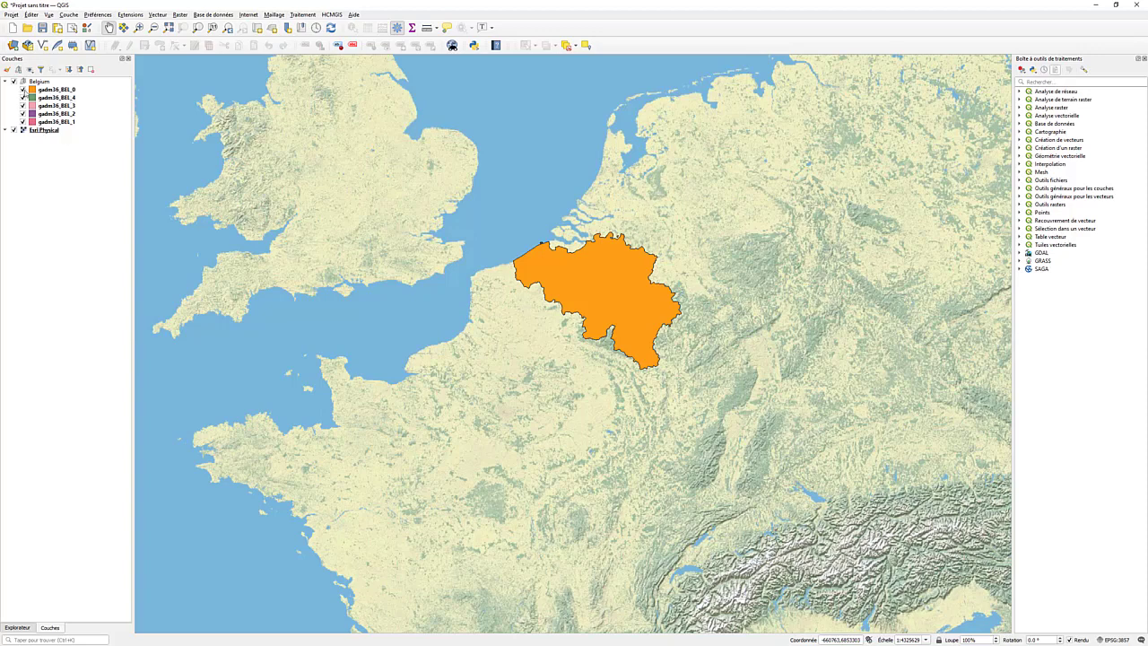
- Hide the Belgium layers gadm36_BEL_0, gadm36_BEL_4, gadm36_BEL_3 and gadm36_BEL_2 one by one, leaving gadm36_BEL_1 selected
left_click(22, 90)
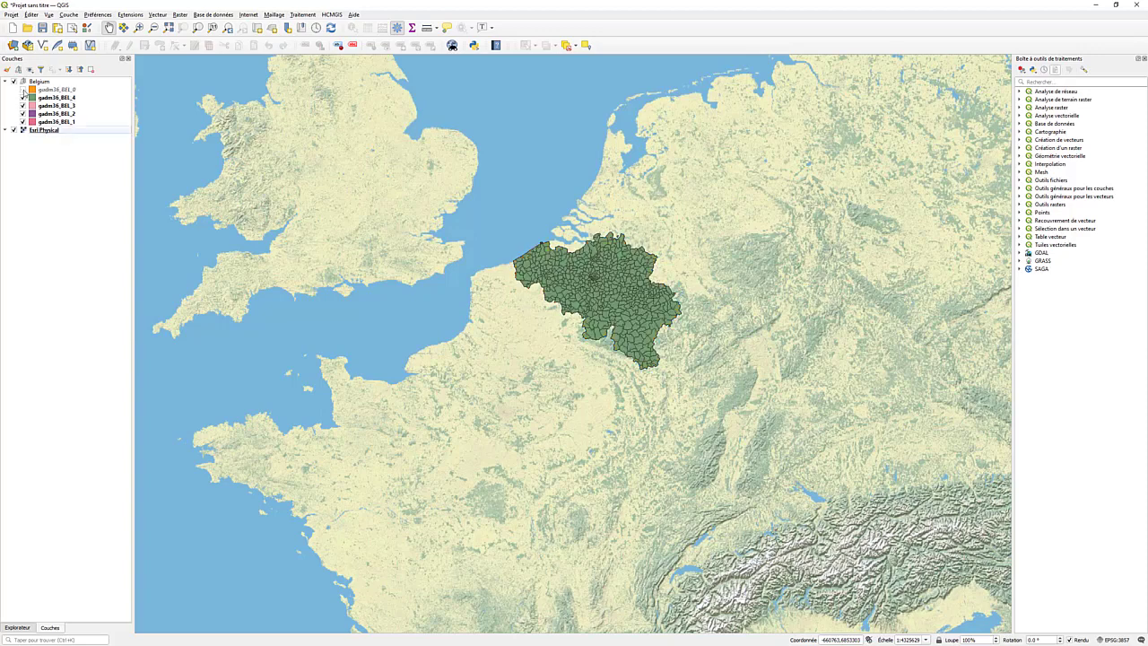
left_click(74, 99)
scroll(592, 274, "up", 1)
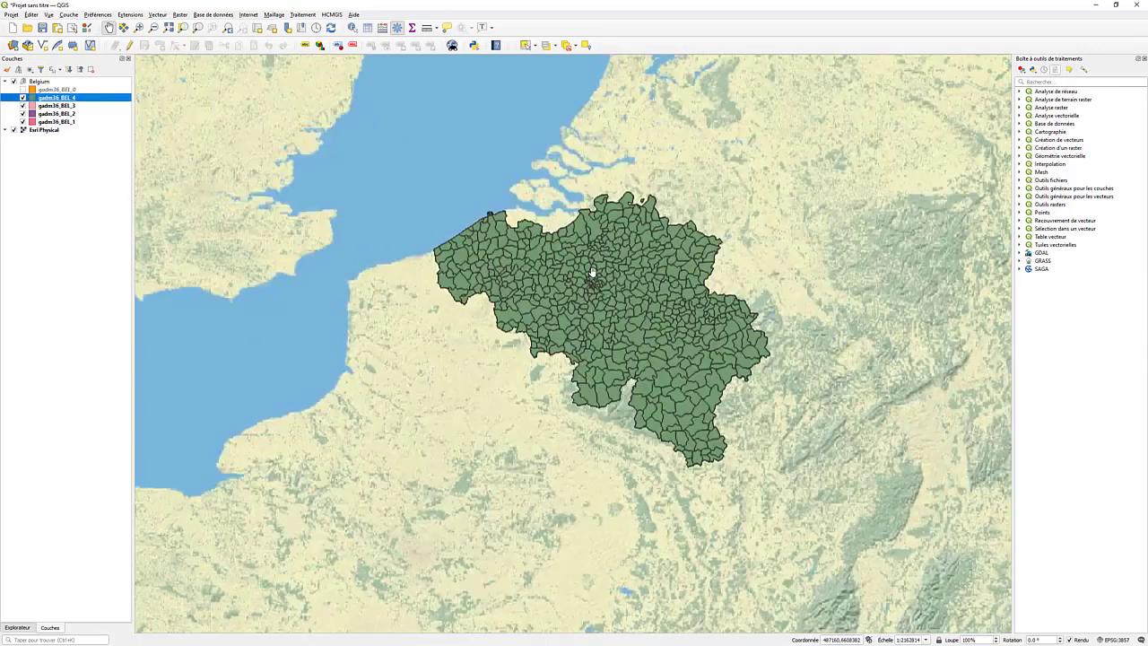
left_click(22, 97)
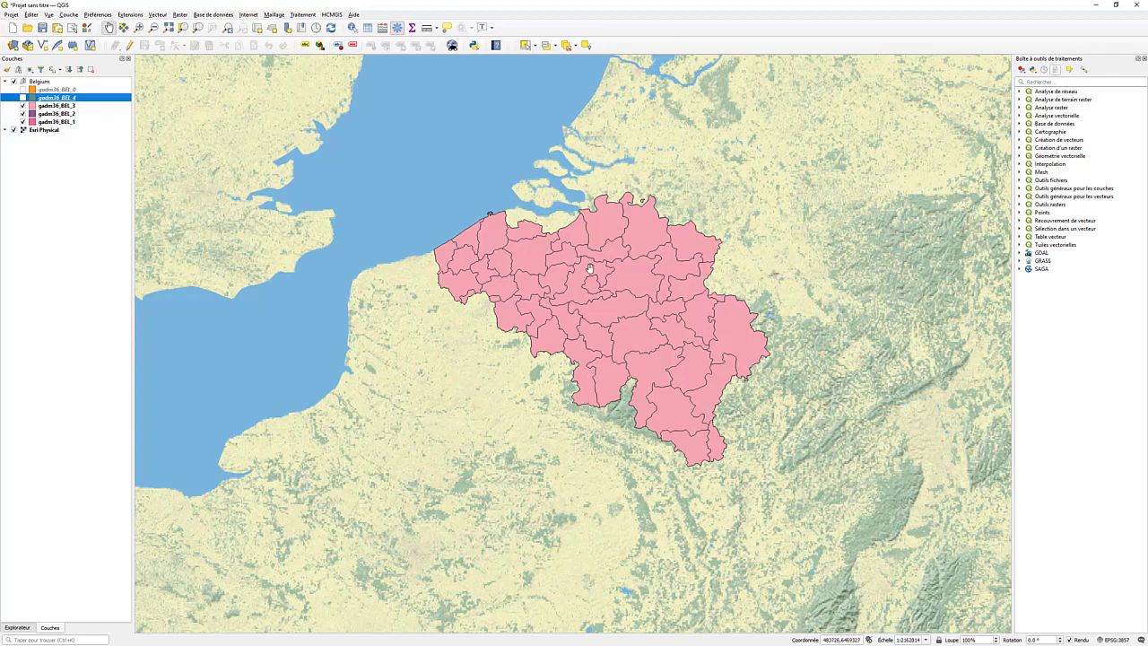
left_click(23, 105)
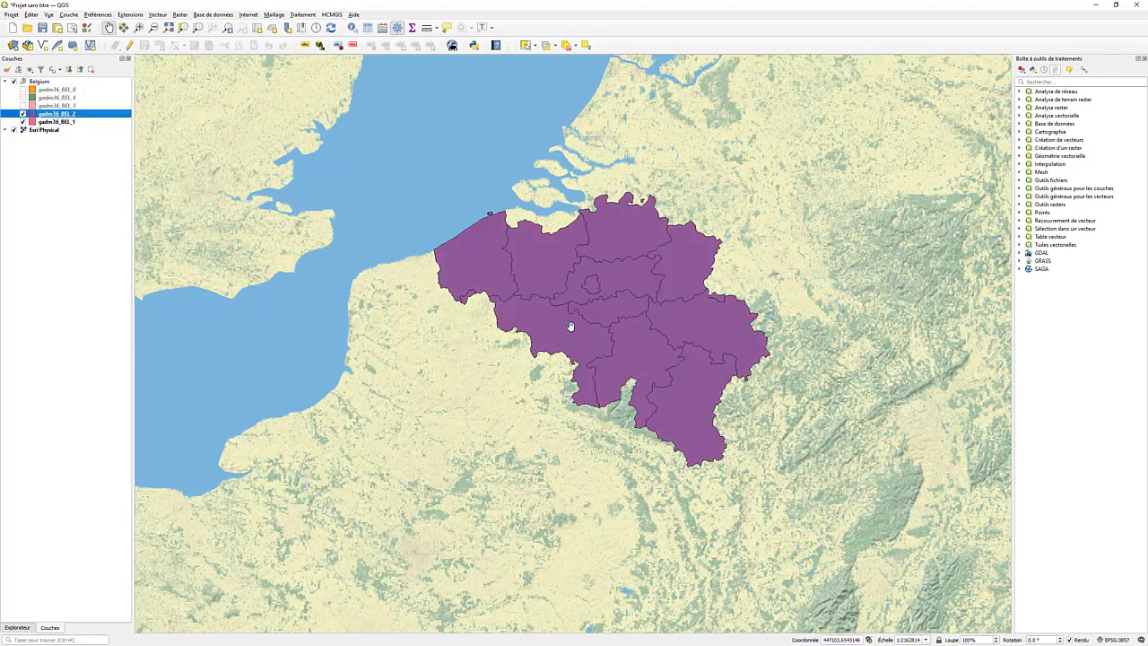
left_click(23, 113)
left_click(73, 122)
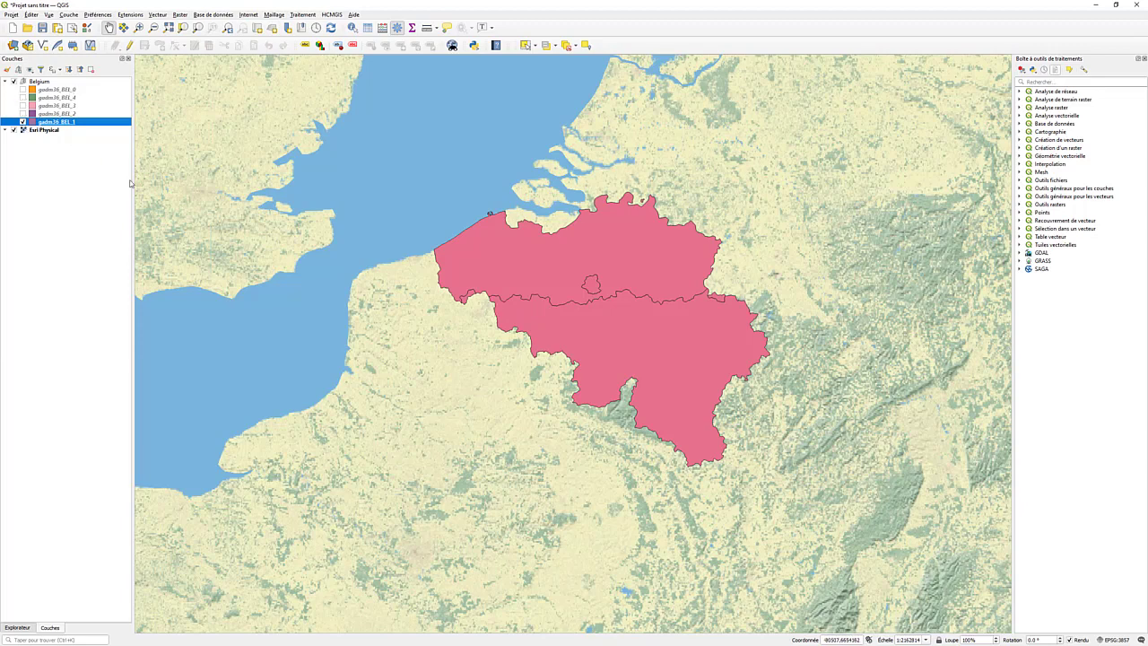
- Start another GADM administrative areas download from HCMGIS with France as the country
left_click(333, 15)
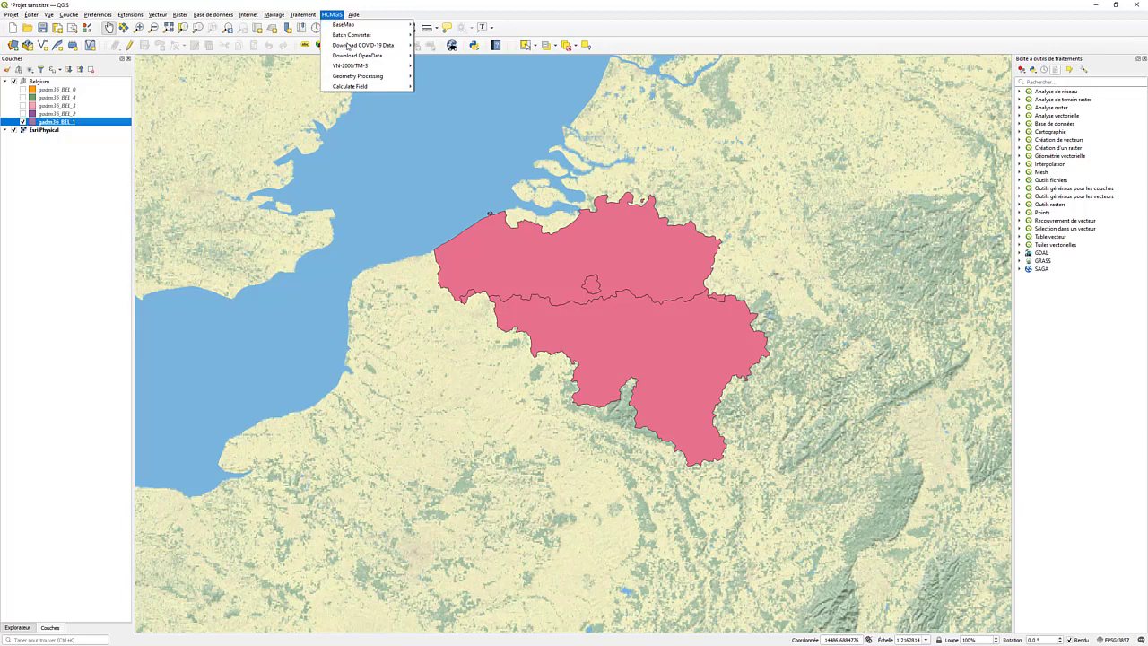
mouse_move(350, 55)
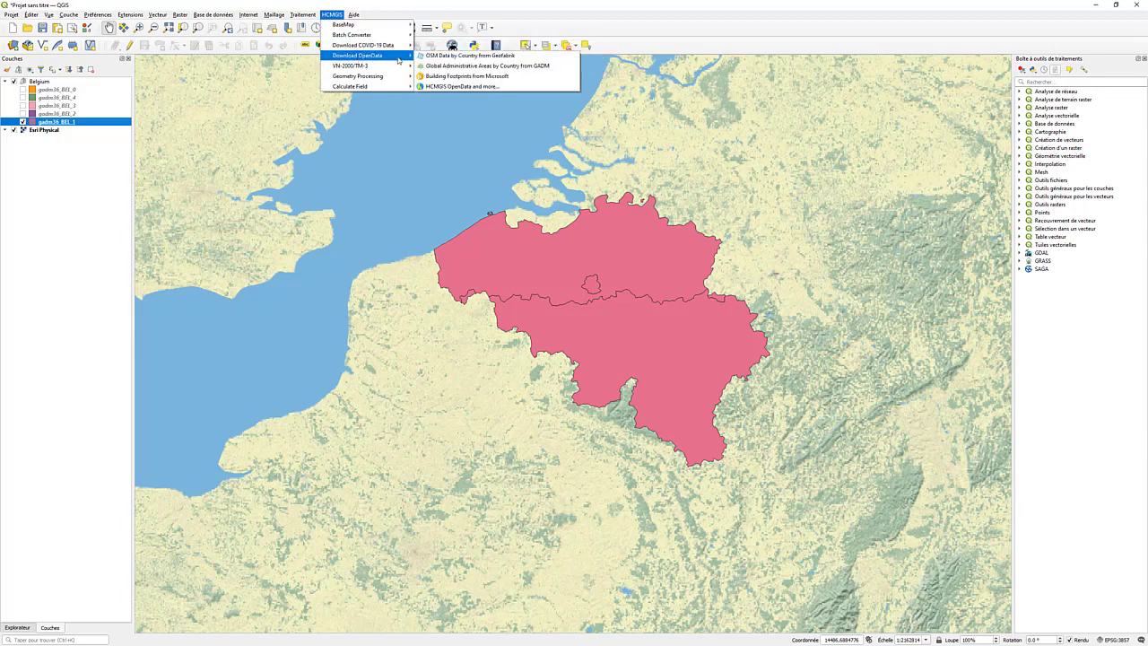
left_click(470, 66)
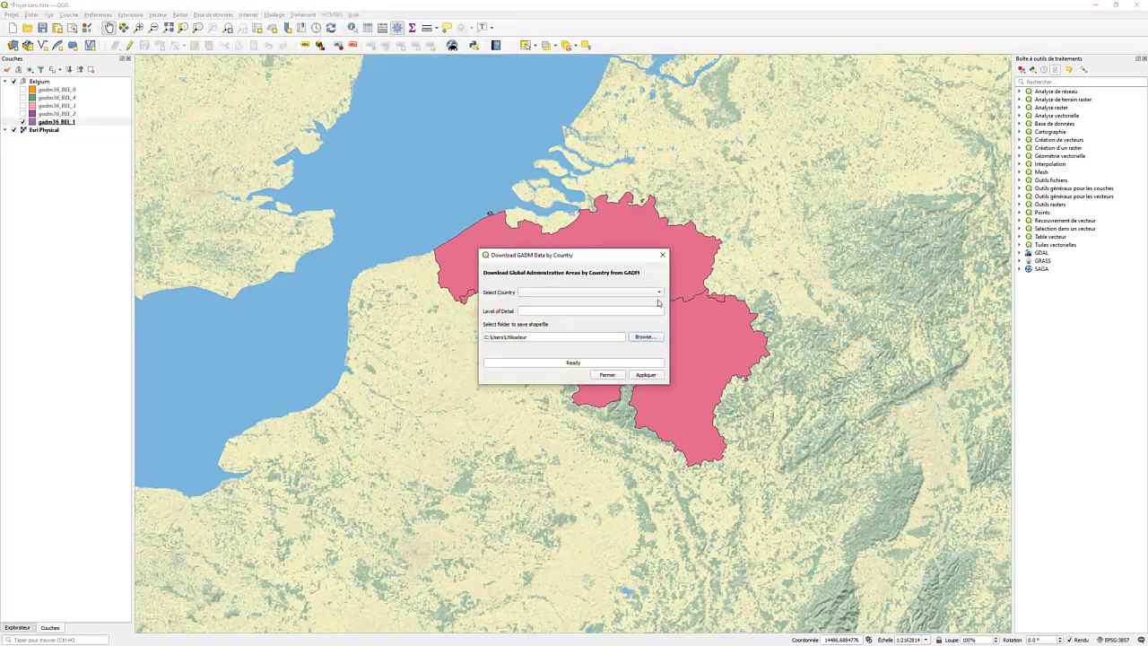
left_click(659, 292)
key("r")
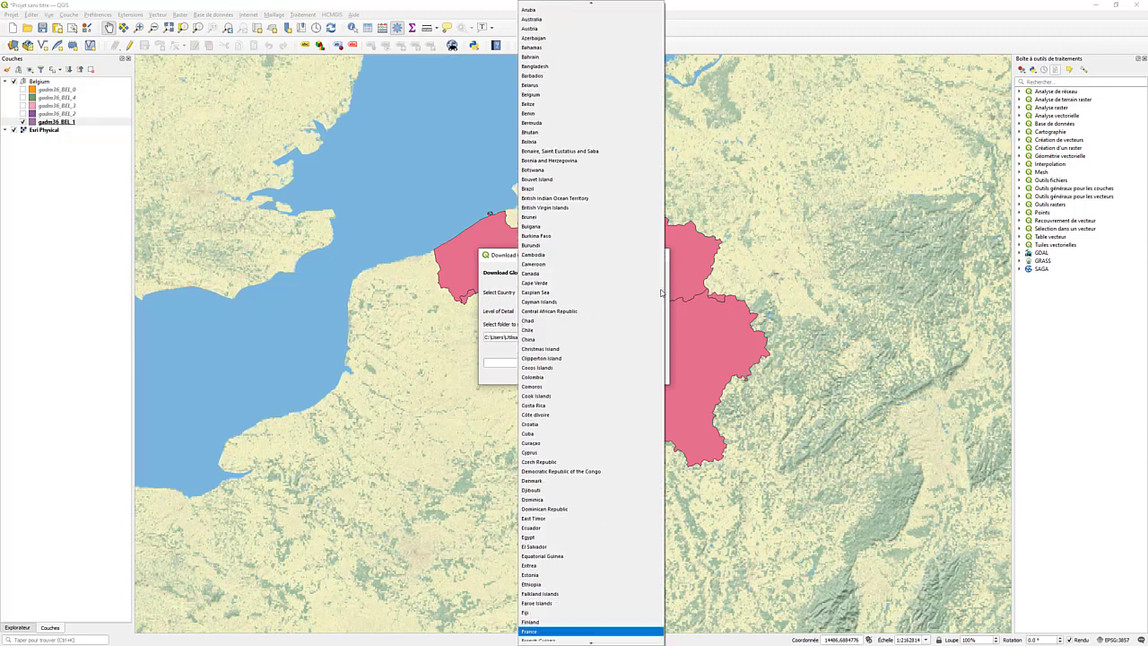
left_click(578, 632)
- Set the QGis folder in Documents as the save location and download the France administrative areas
left_click(644, 338)
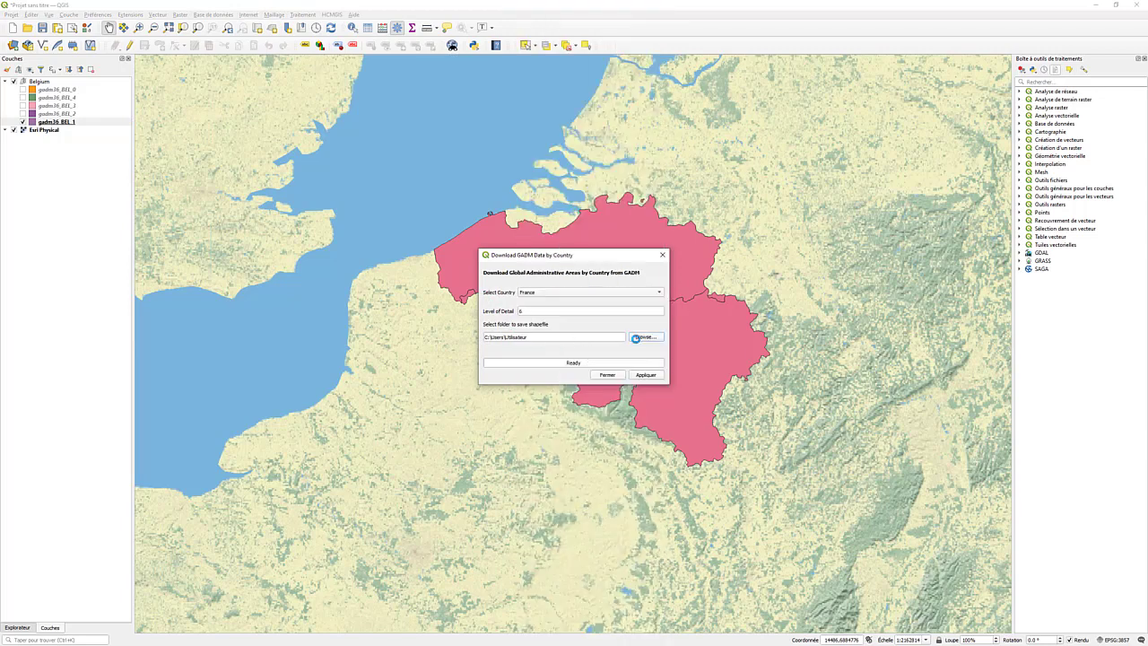
left_click(487, 419)
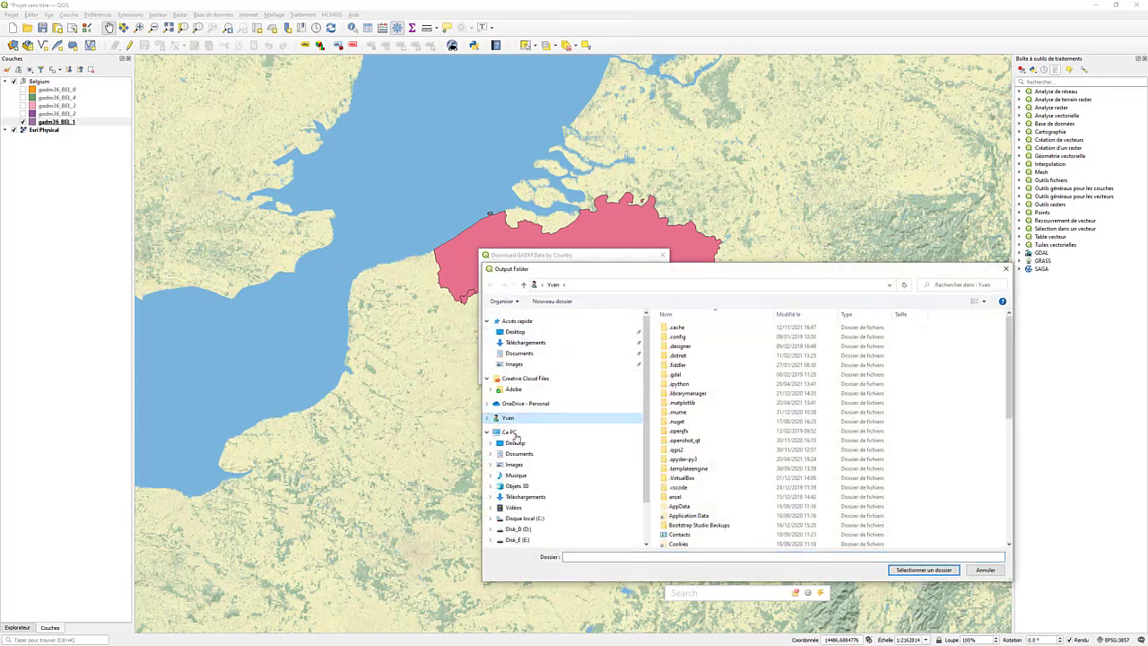
left_click(518, 453)
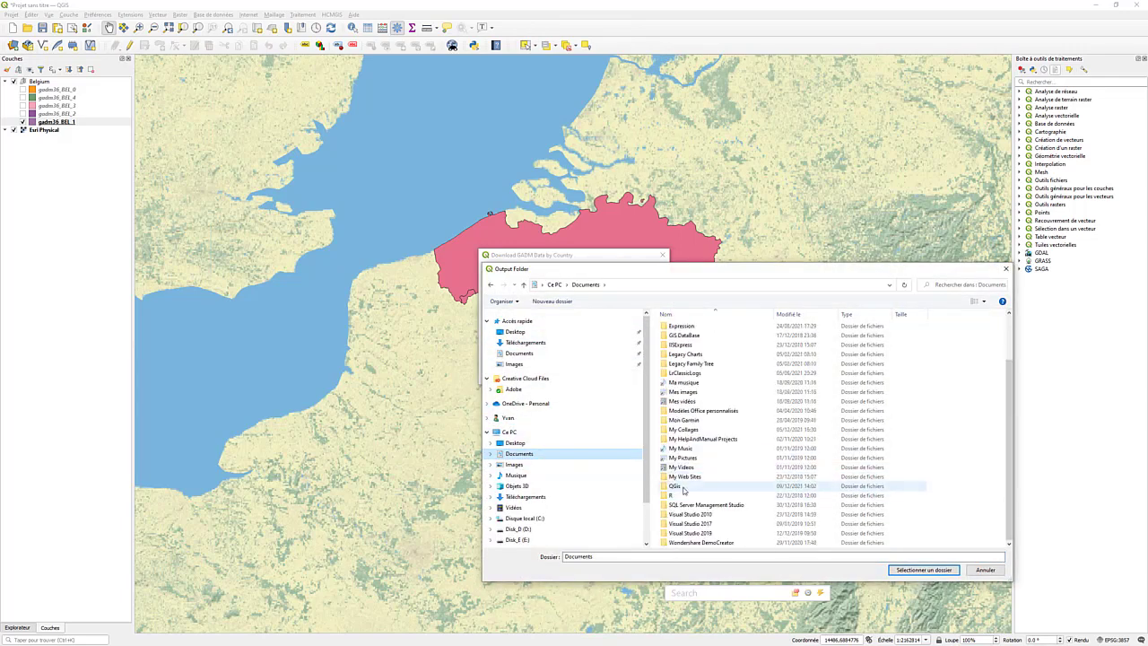
double_click(718, 486)
left_click(923, 570)
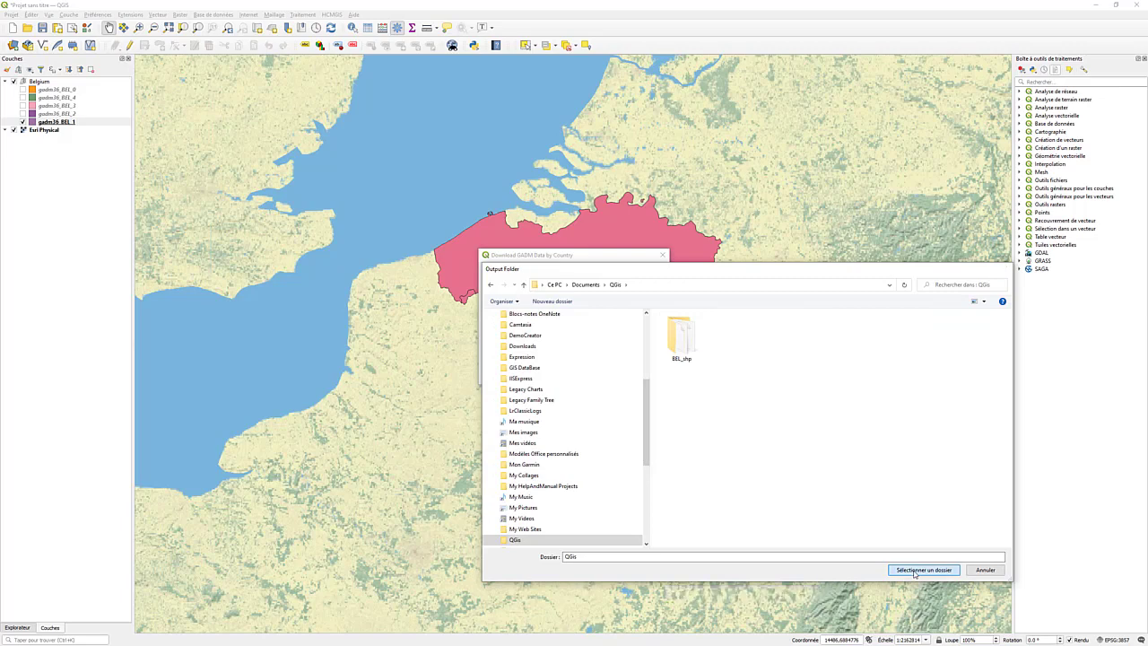
left_click(649, 375)
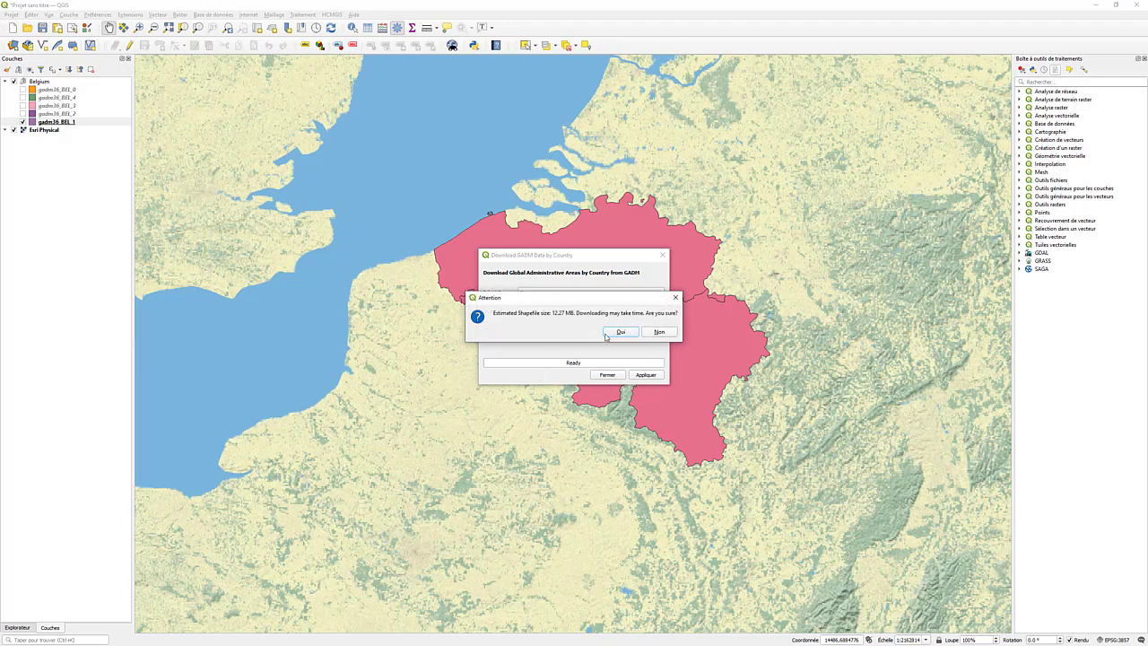
left_click(608, 334)
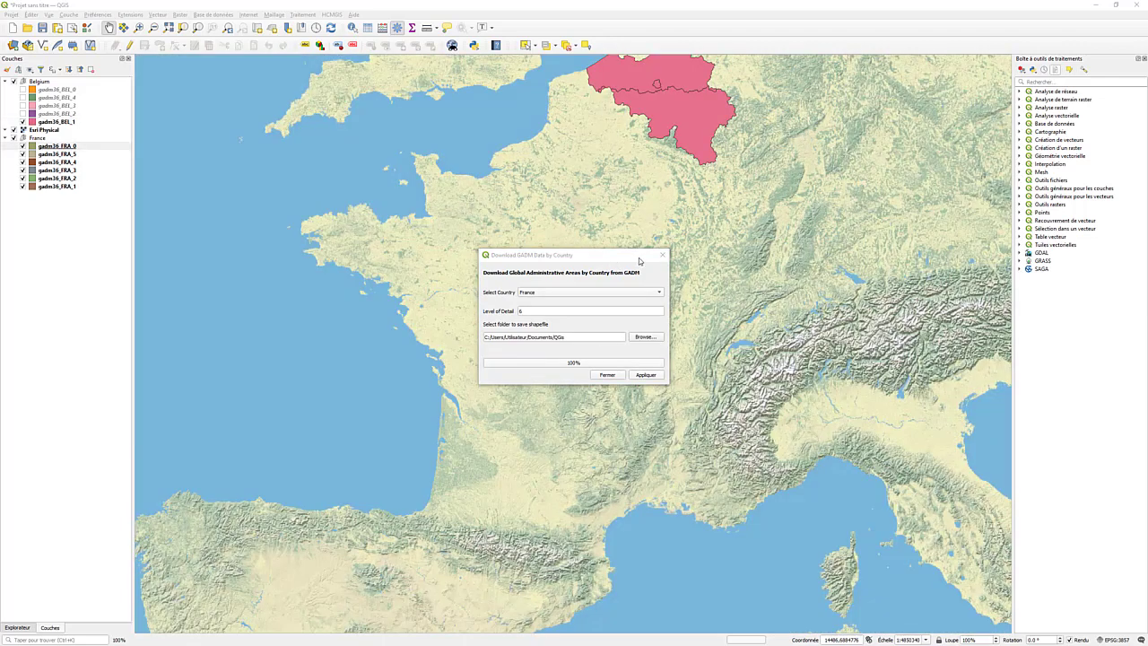
- Close the finished GADM download dialog and move the France layer group above the Esri Physical basemap
left_click(663, 254)
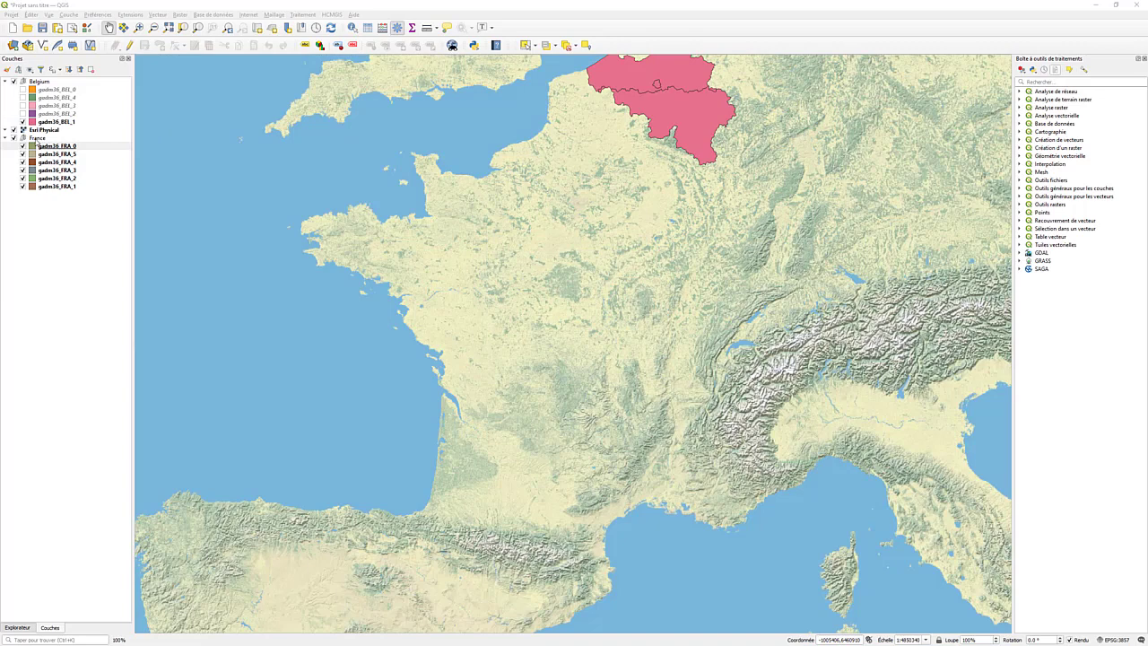
left_click_drag(36, 138, 63, 126)
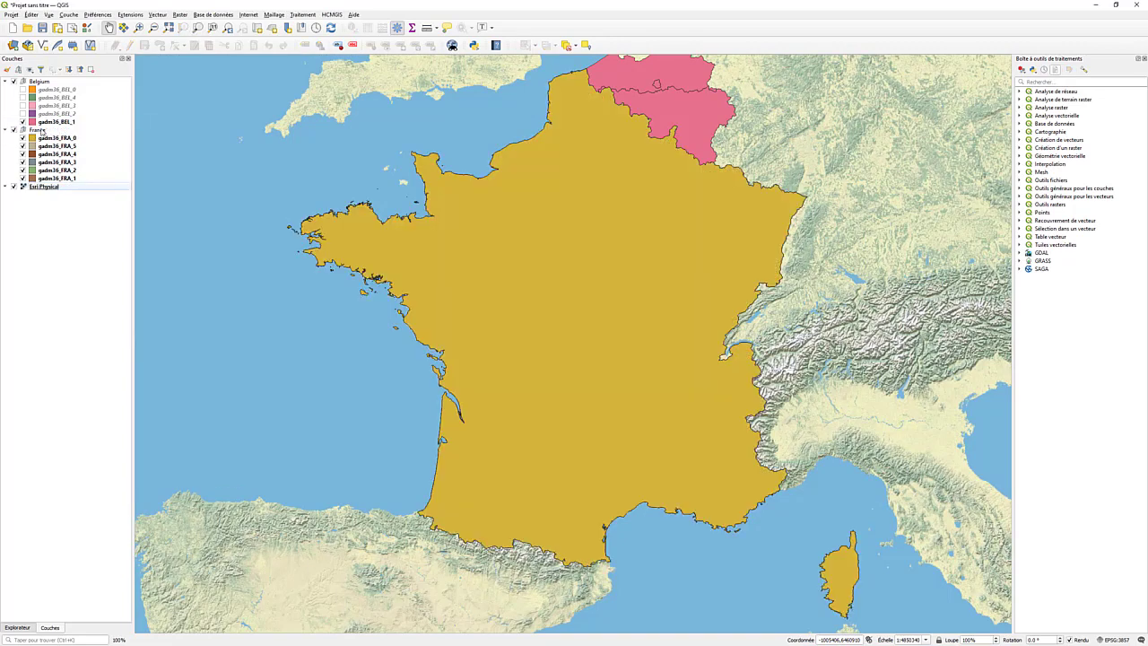
- Hide the France layers gadm36_FRA_0, gadm36_FRA_5, gadm36_FRA_4 and gadm36_FRA_3 one by one
left_click(54, 138)
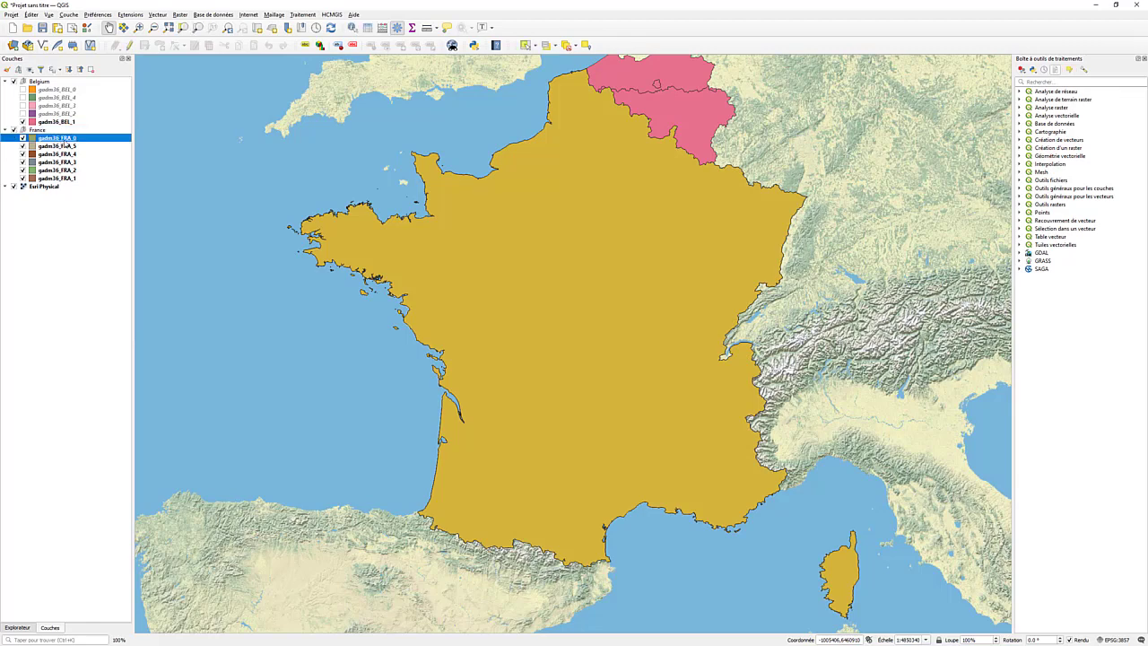
left_click(23, 138)
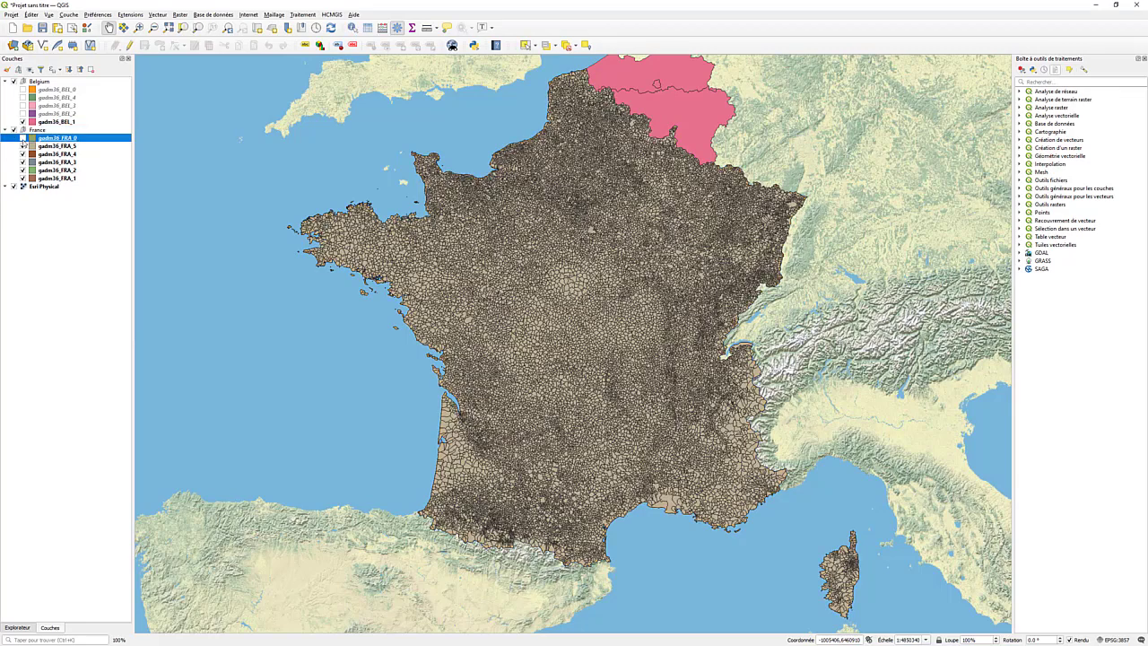
left_click(49, 149)
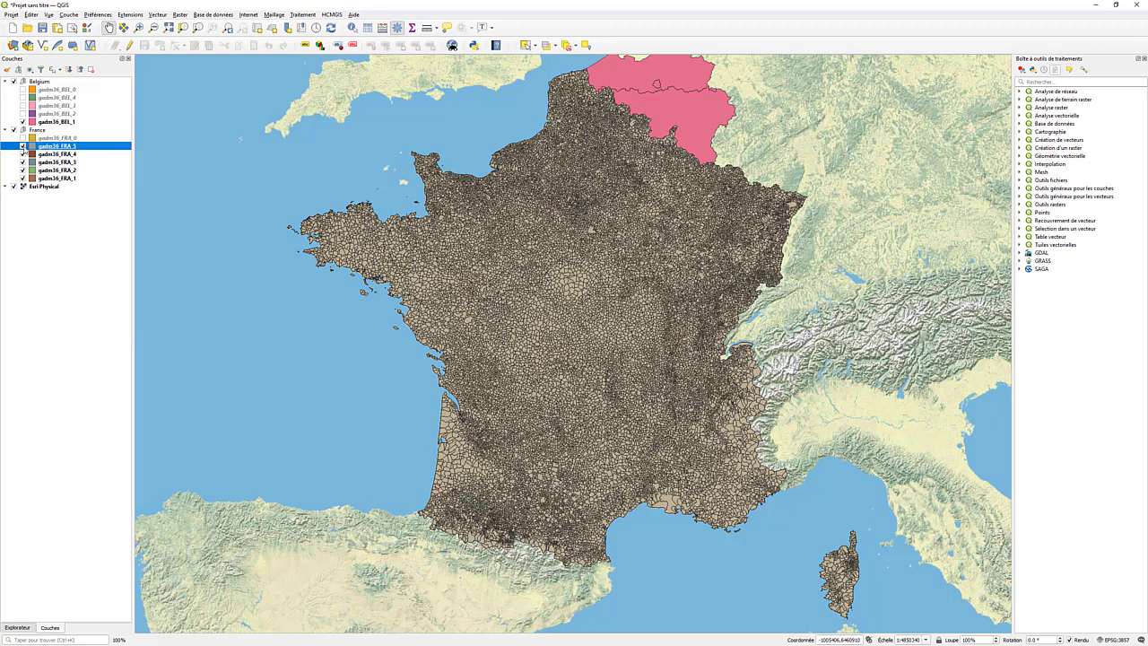
left_click(23, 147)
left_click(36, 154)
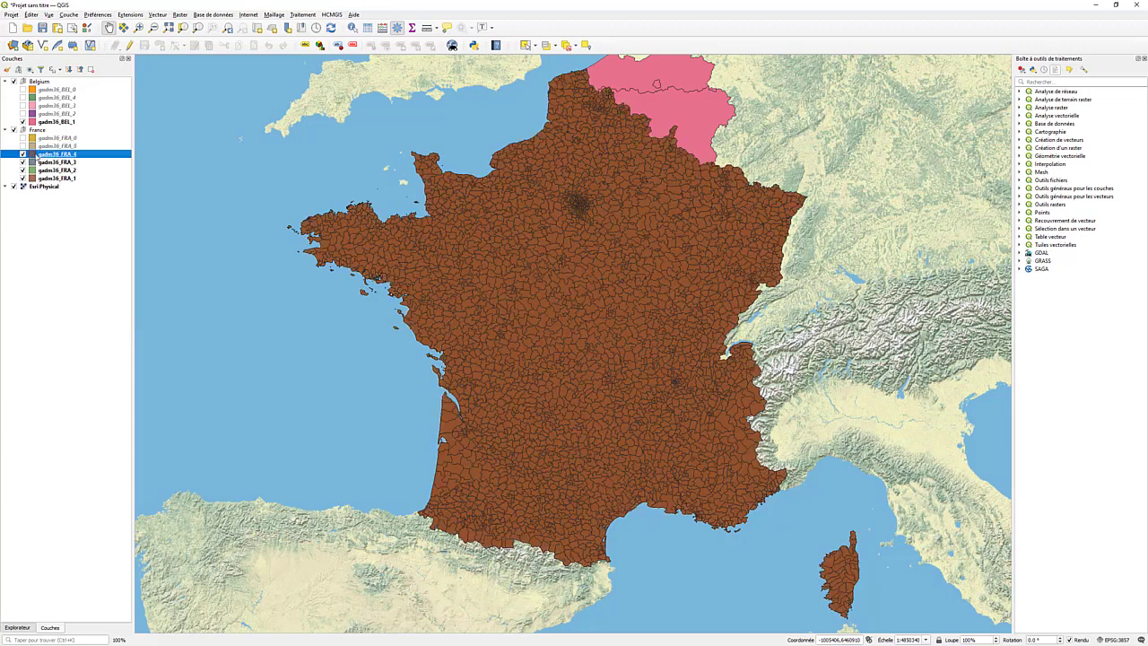
left_click(22, 154)
left_click(29, 163)
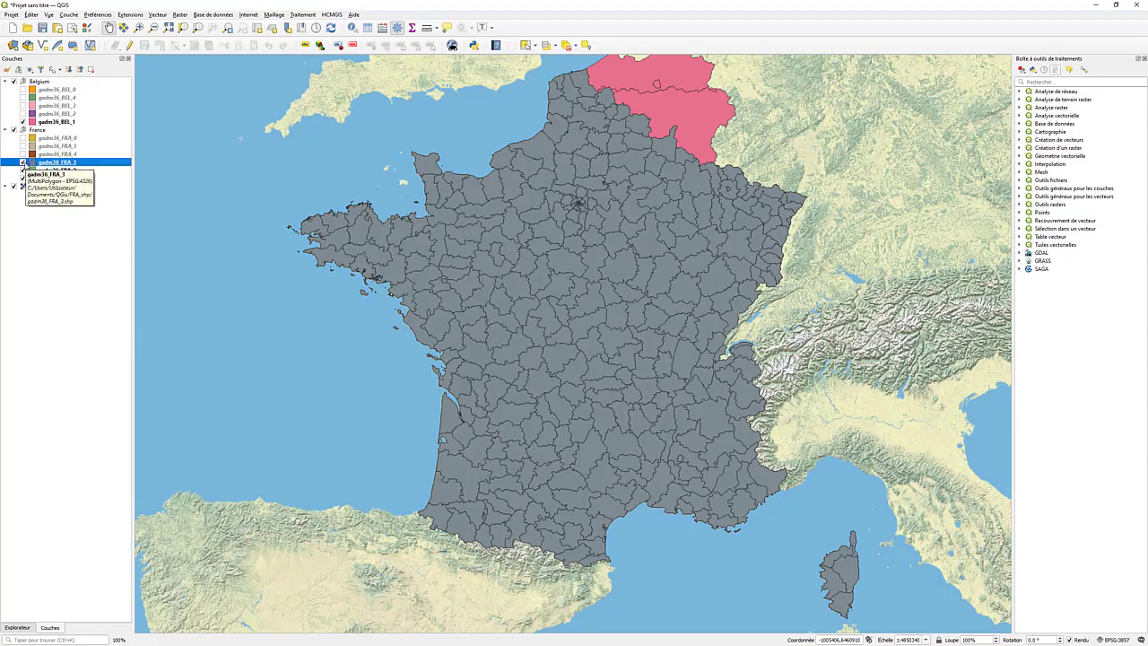
left_click(22, 162)
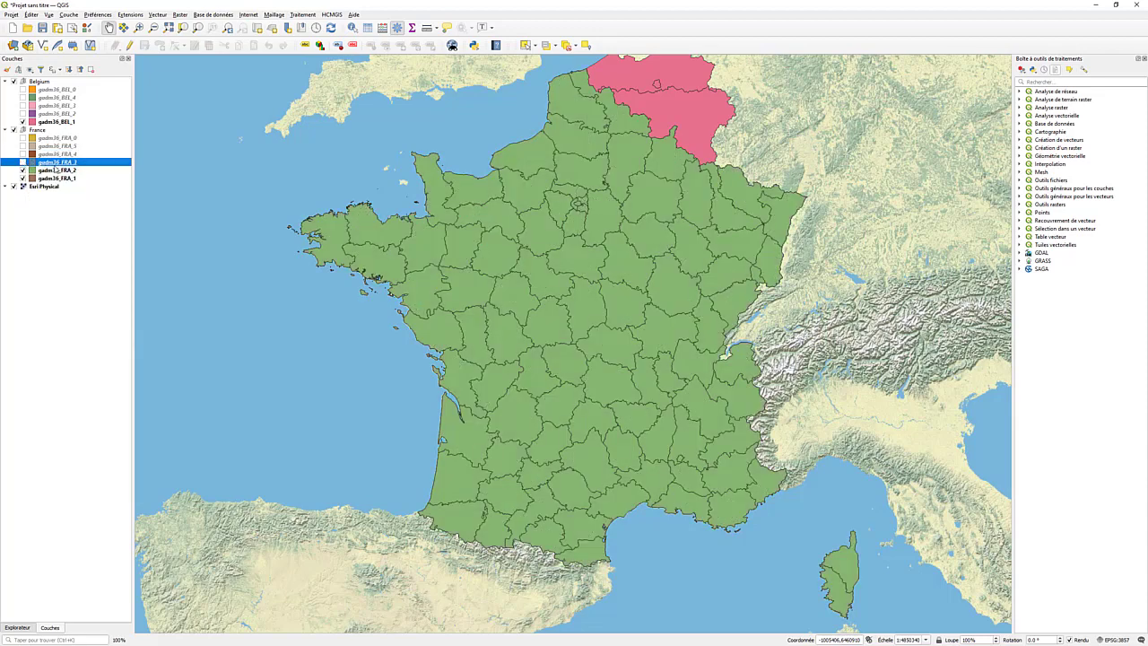
- Compare gadm36_FRA_2 with gadm36_FRA_1 on the map, keeping gadm36_FRA_2 displayed and hiding gadm36_FRA_1
left_click(60, 171)
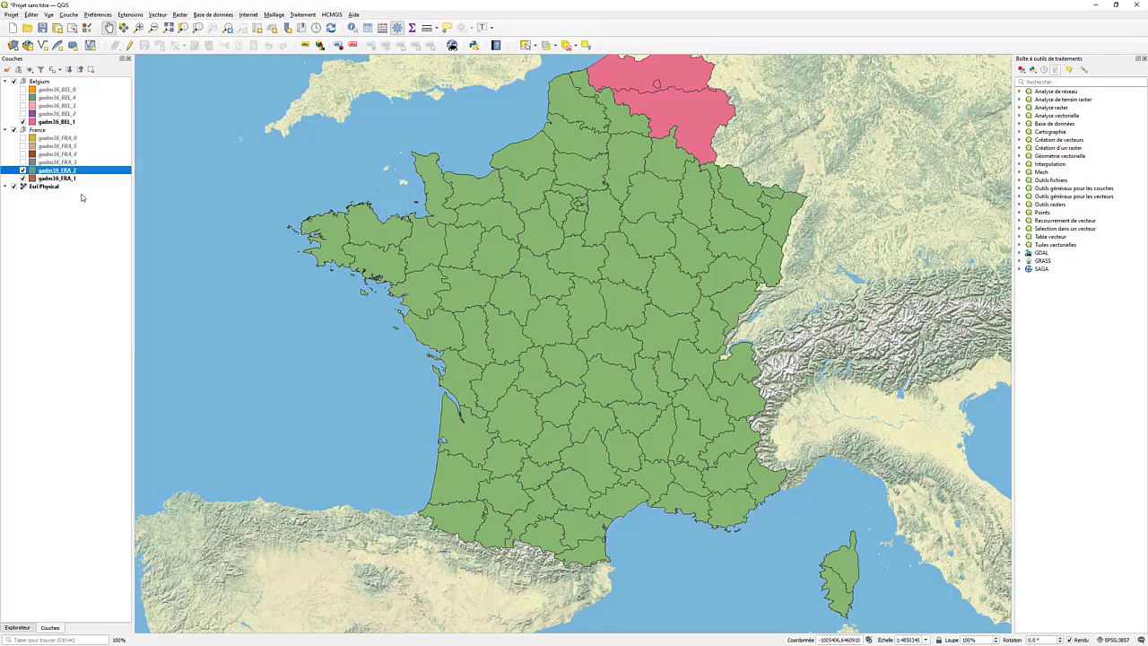
left_click(59, 179)
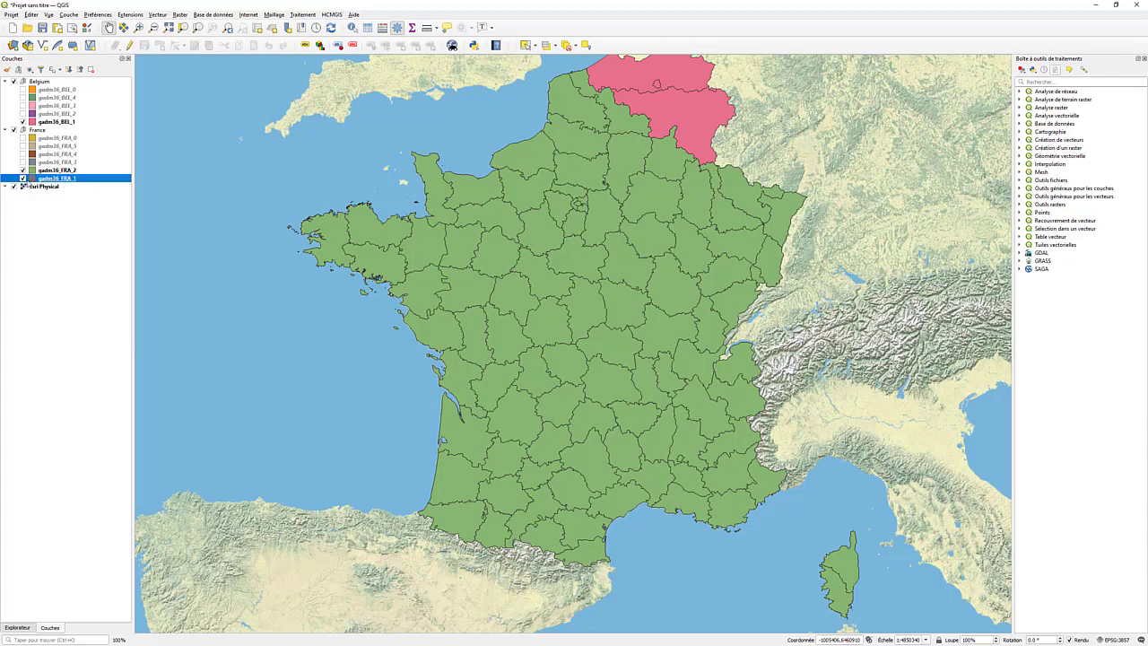
left_click(22, 171)
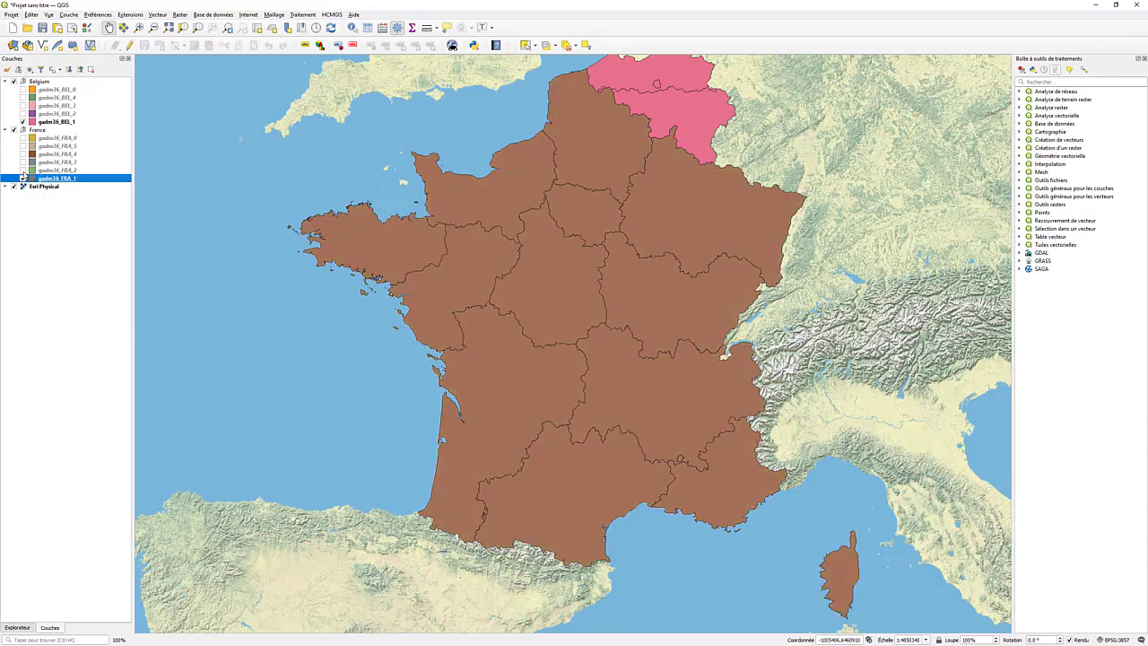
left_click(22, 171)
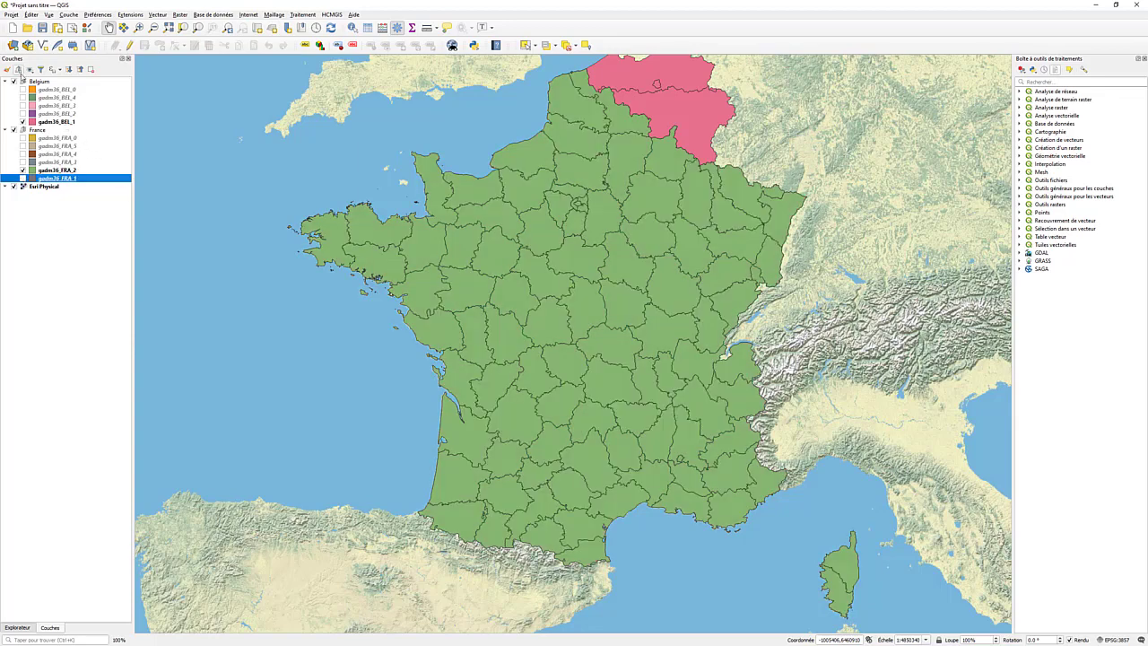
- Download the GADM administrative areas with HCMGIS for Luxembourg
left_click(332, 15)
mouse_move(338, 25)
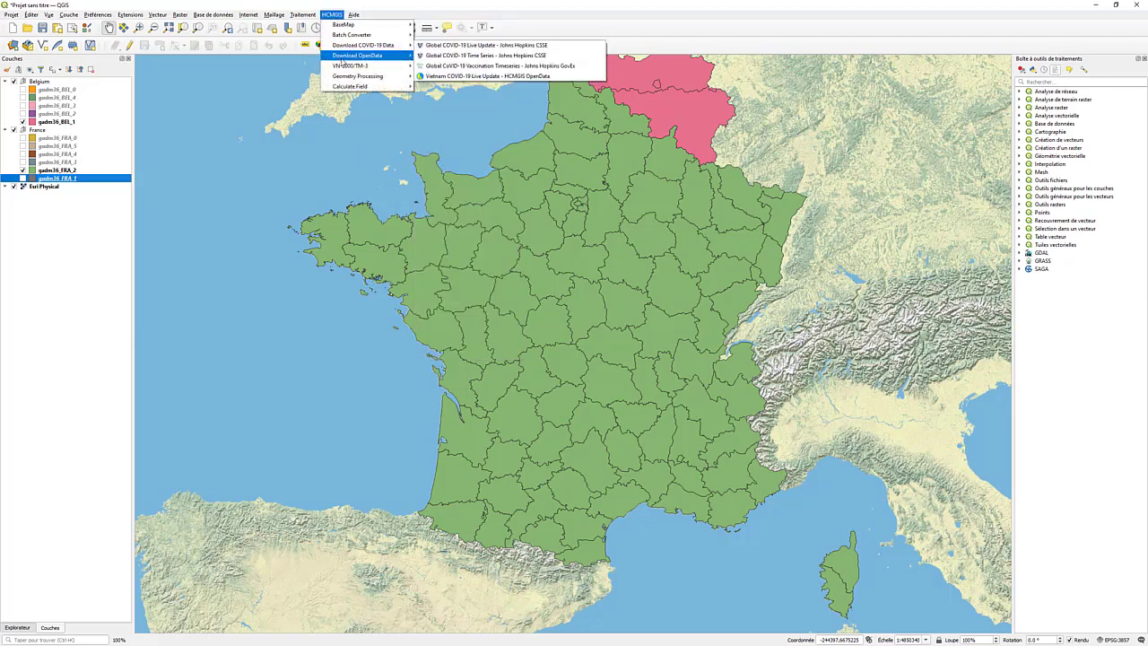
mouse_move(345, 57)
left_click(502, 66)
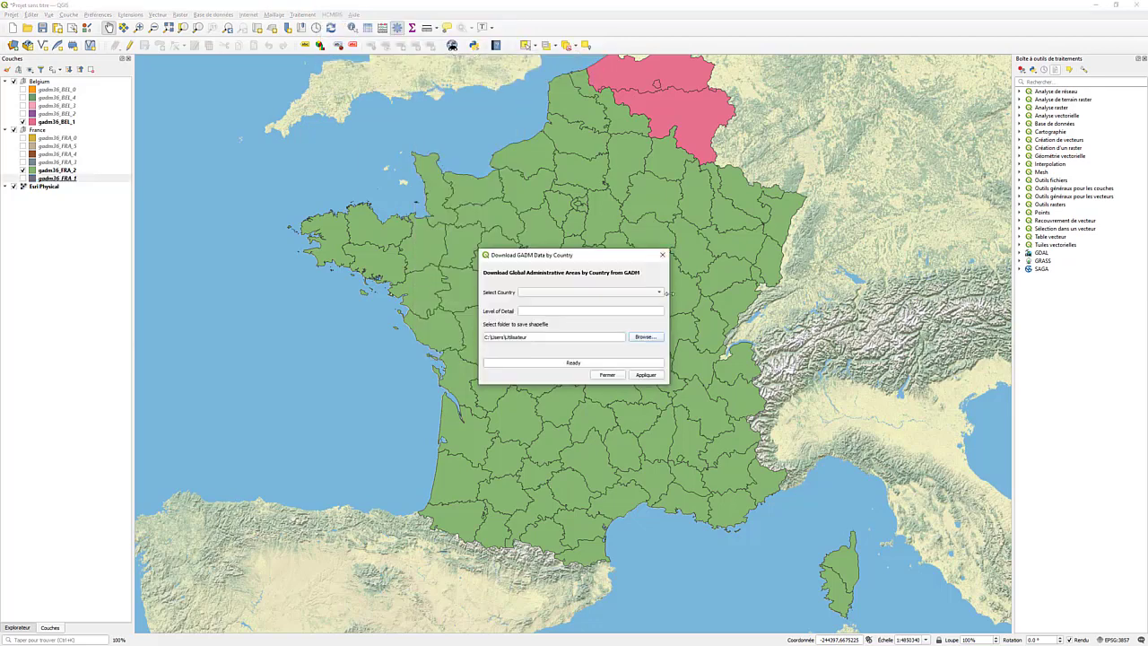
left_click(659, 294)
type("lu")
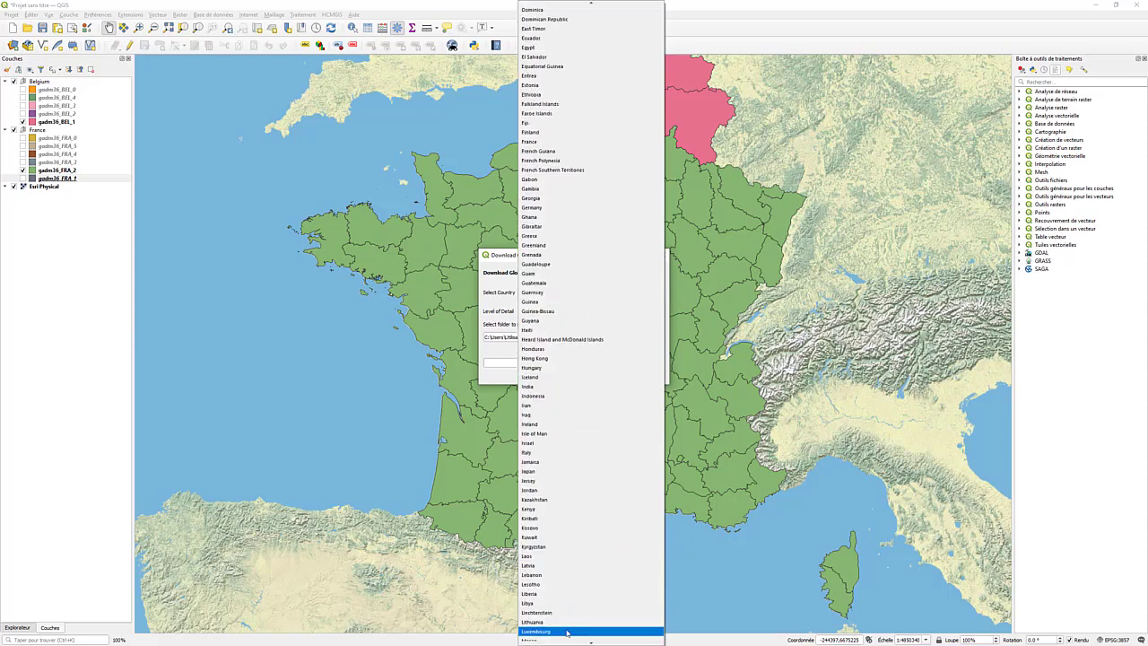
left_click(648, 631)
left_click(662, 376)
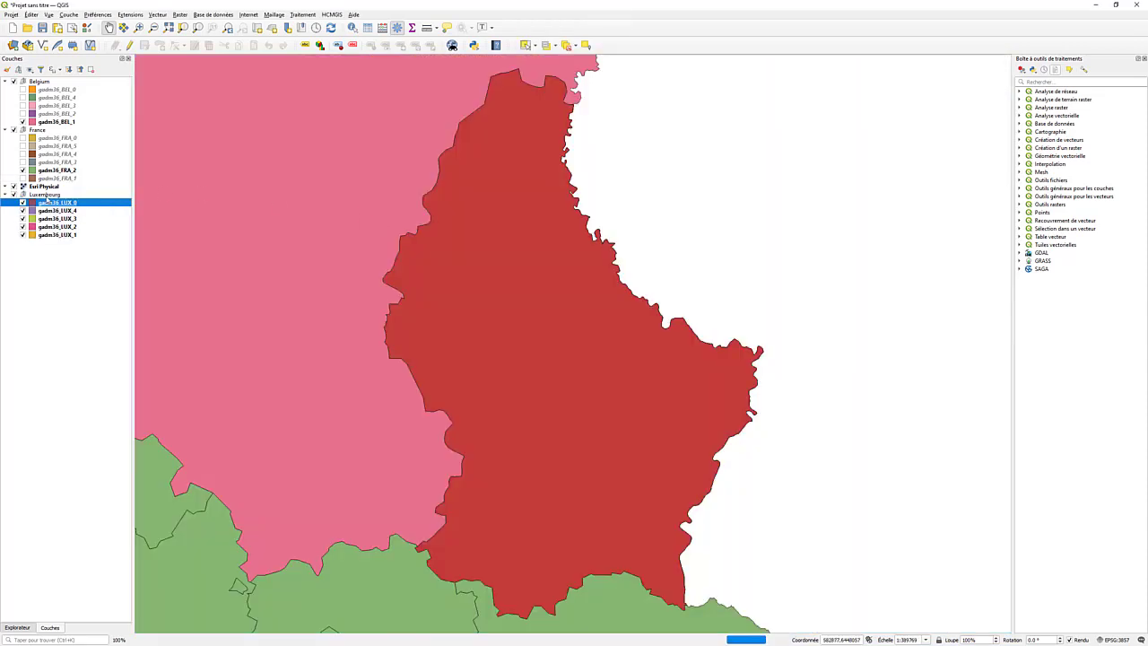
- Move the Luxembourg group above Belgium and hide its layers gadm36_LUX_4, gadm36_LUX_3, gadm36_LUX_2 and gadm36_LUX_1
left_click_drag(45, 195, 51, 80)
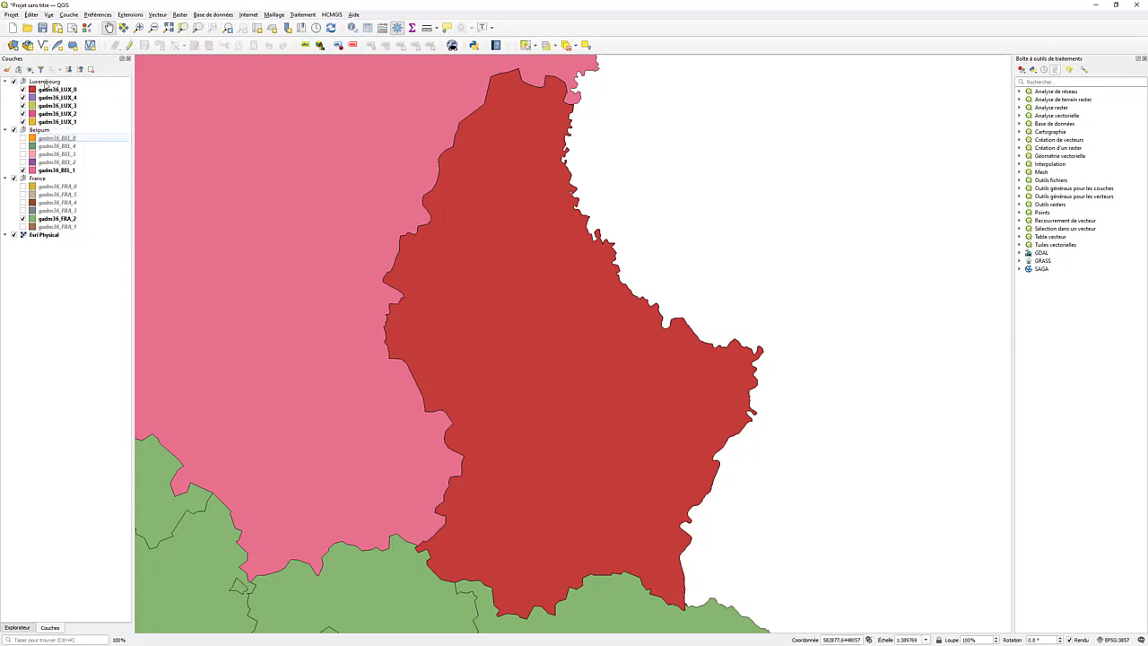
left_click(22, 96)
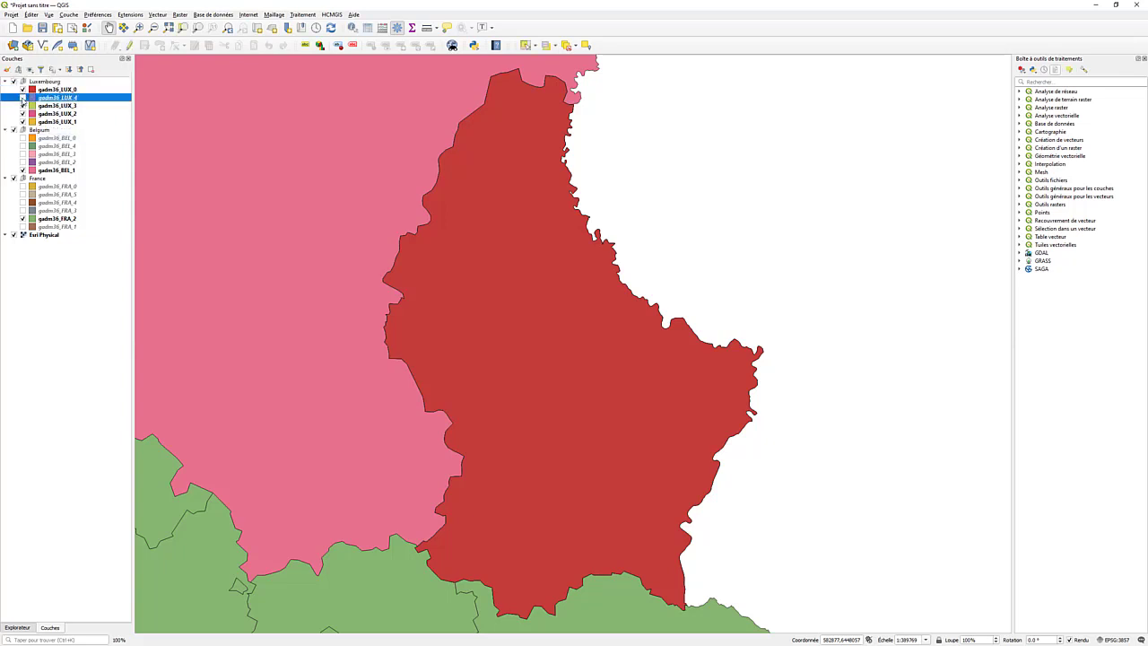
left_click(23, 105)
left_click(22, 113)
left_click(22, 121)
- Set the simple fill style of the gadm36_FRA_2 layer to Pas de remplissage and apply it
scroll(402, 276, "down", 2)
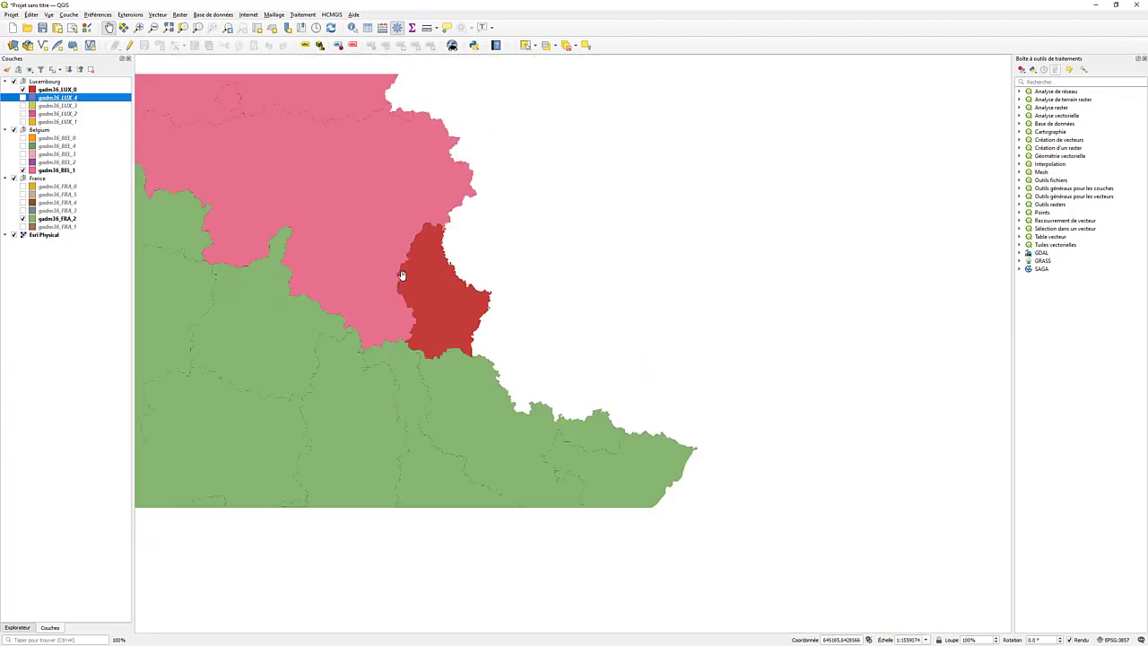
scroll(359, 331, "down", 2)
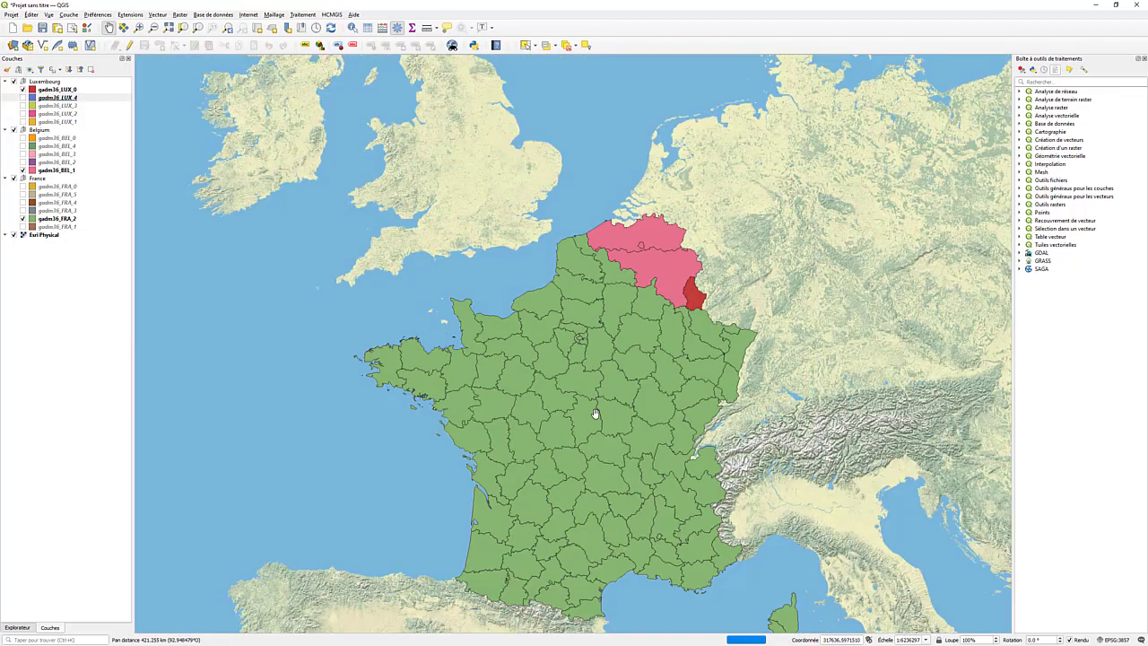
mouse_move(595, 413)
left_mouse_down()
mouse_move(569, 324)
mouse_move(587, 398)
left_mouse_up()
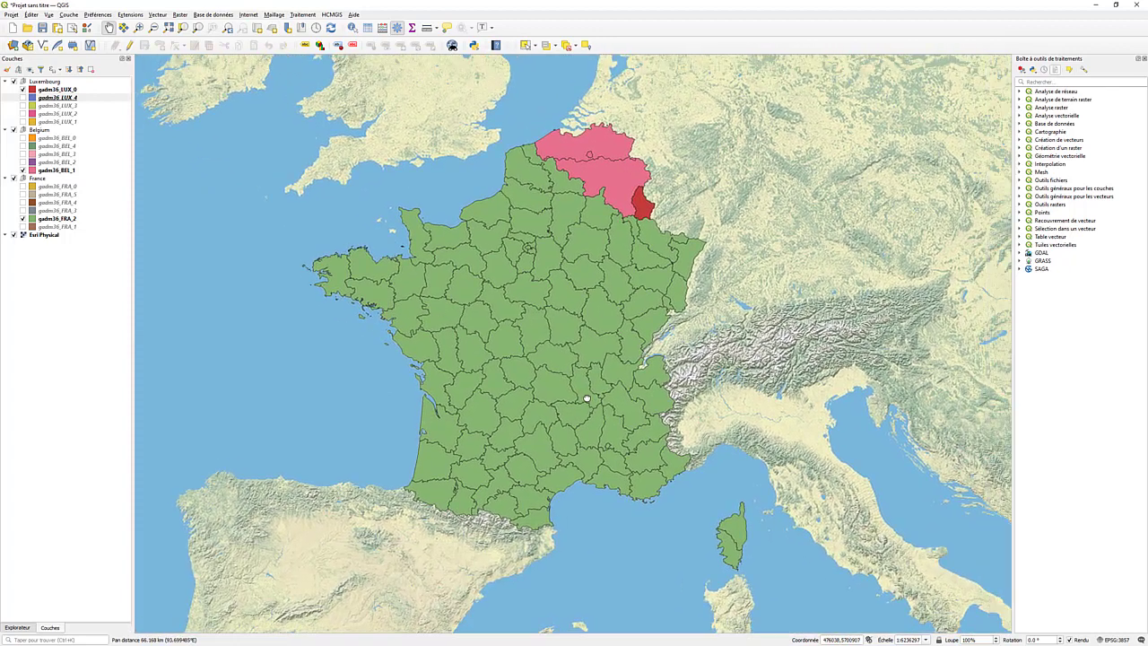
left_click_drag(501, 417, 501, 419)
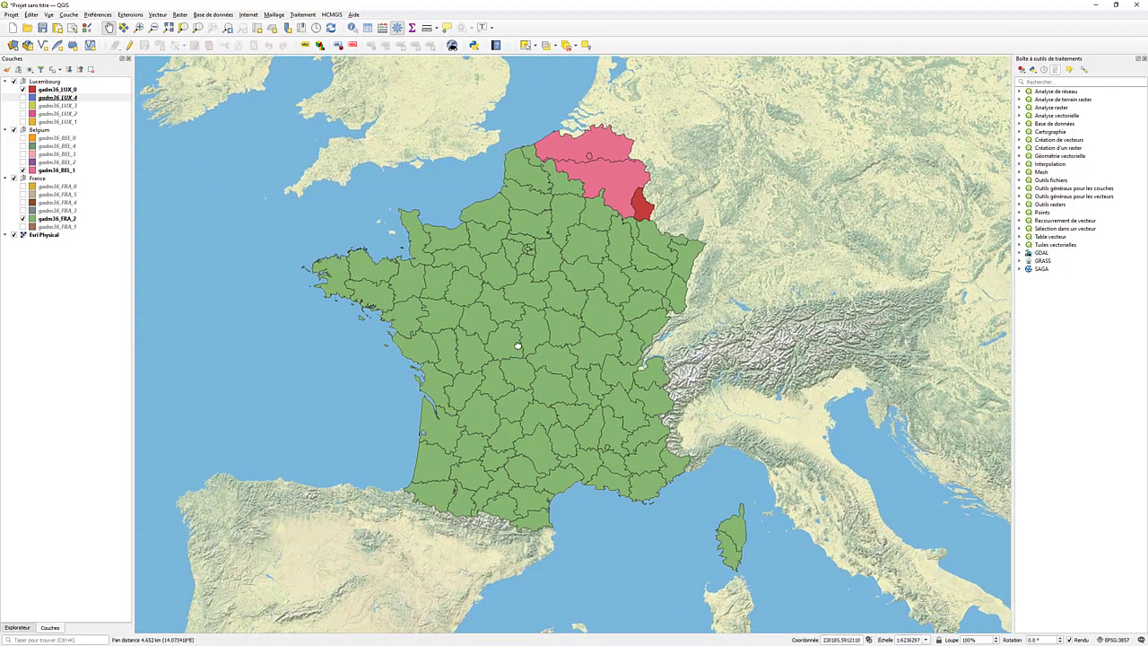
left_click_drag(517, 345, 508, 356)
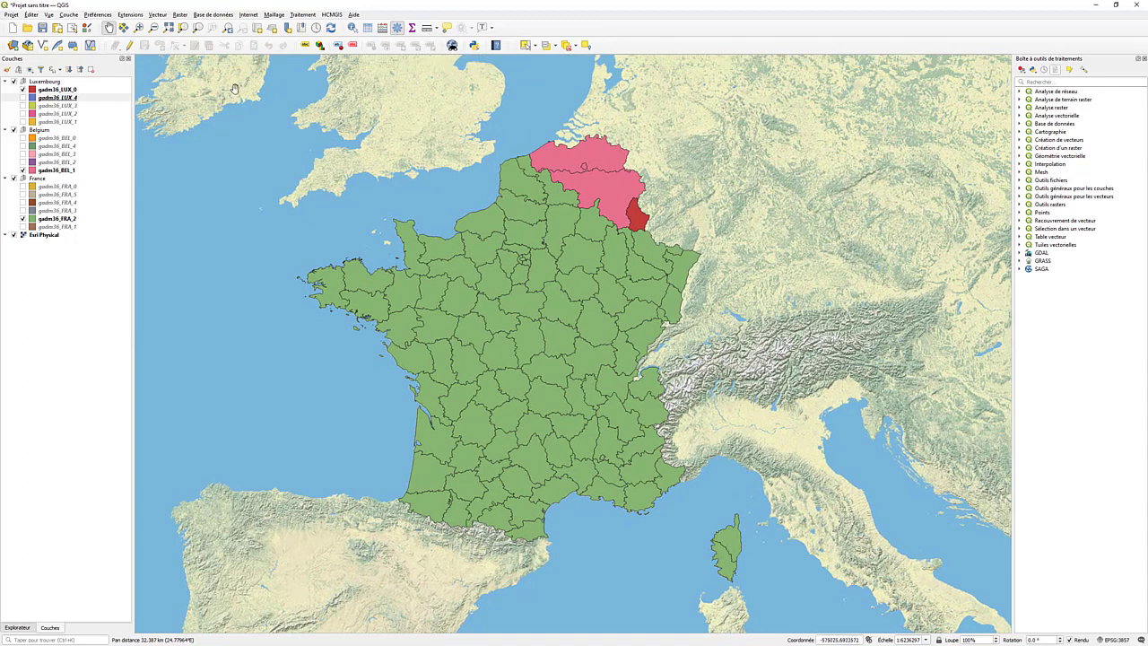
double_click(58, 221)
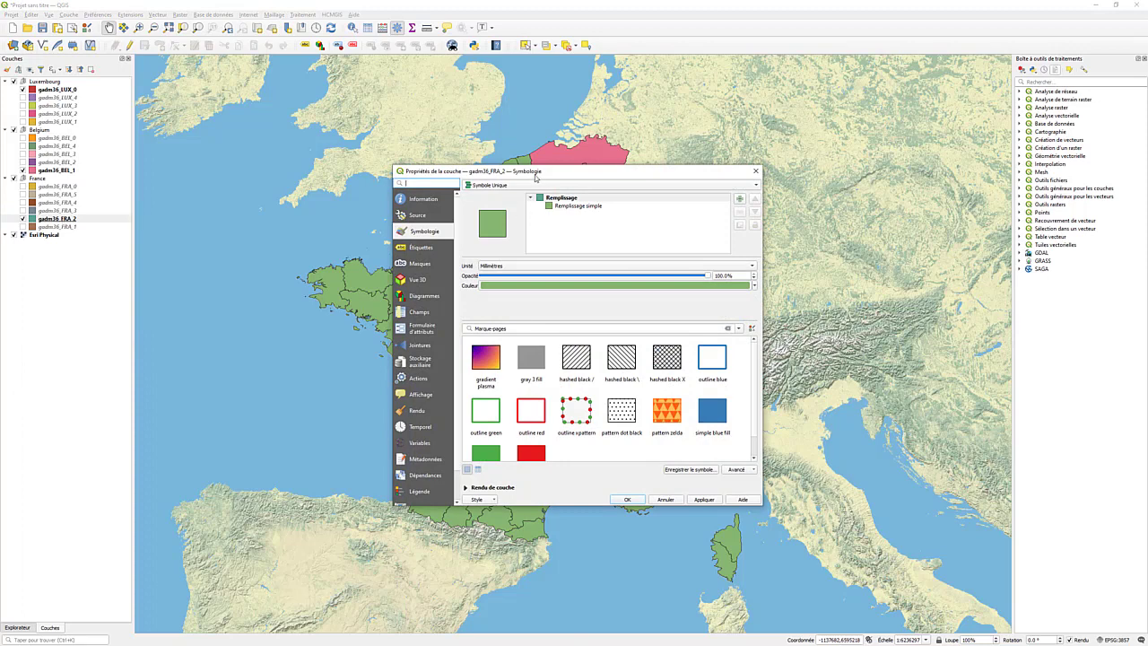
left_click_drag(536, 175, 499, 157)
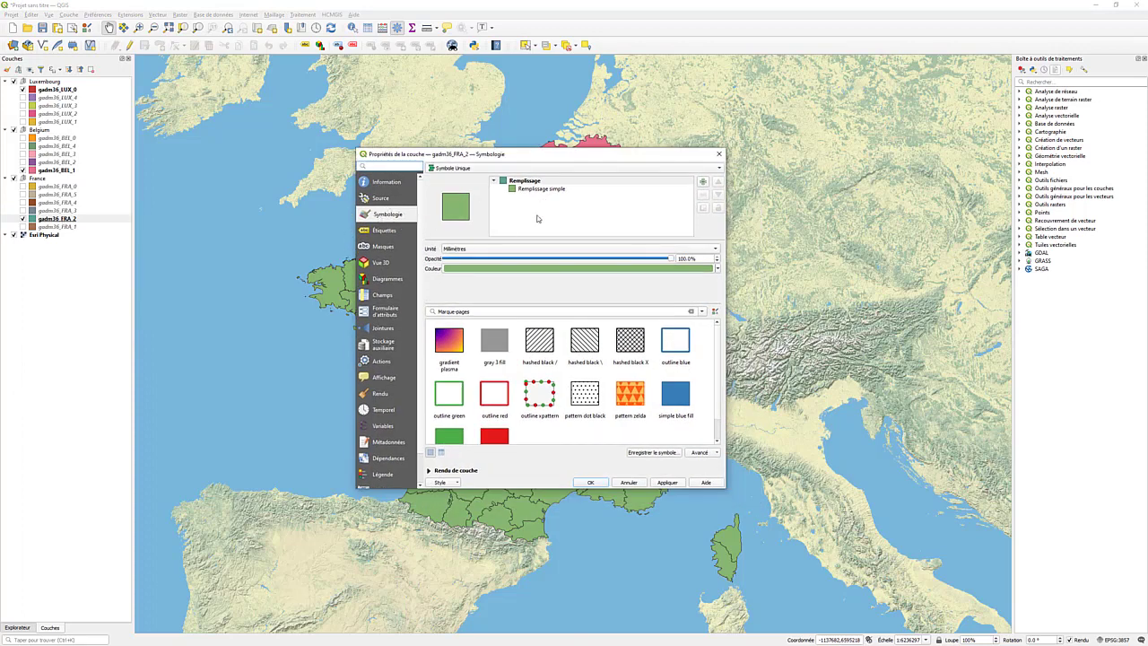
left_click_drag(576, 160, 831, 139)
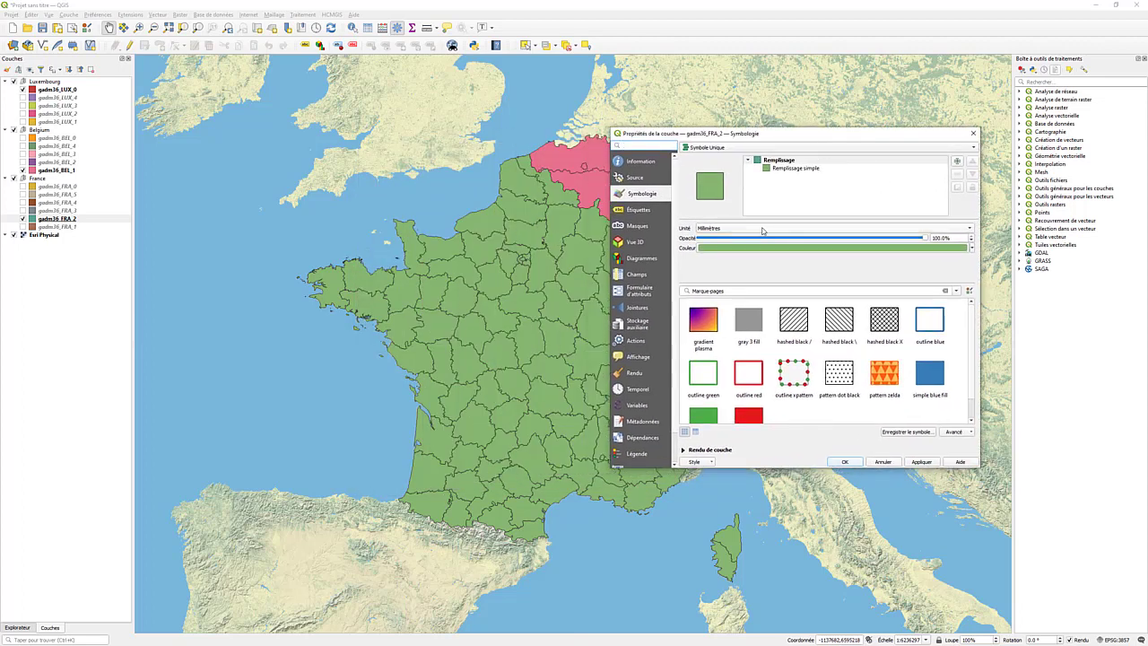
left_click(788, 169)
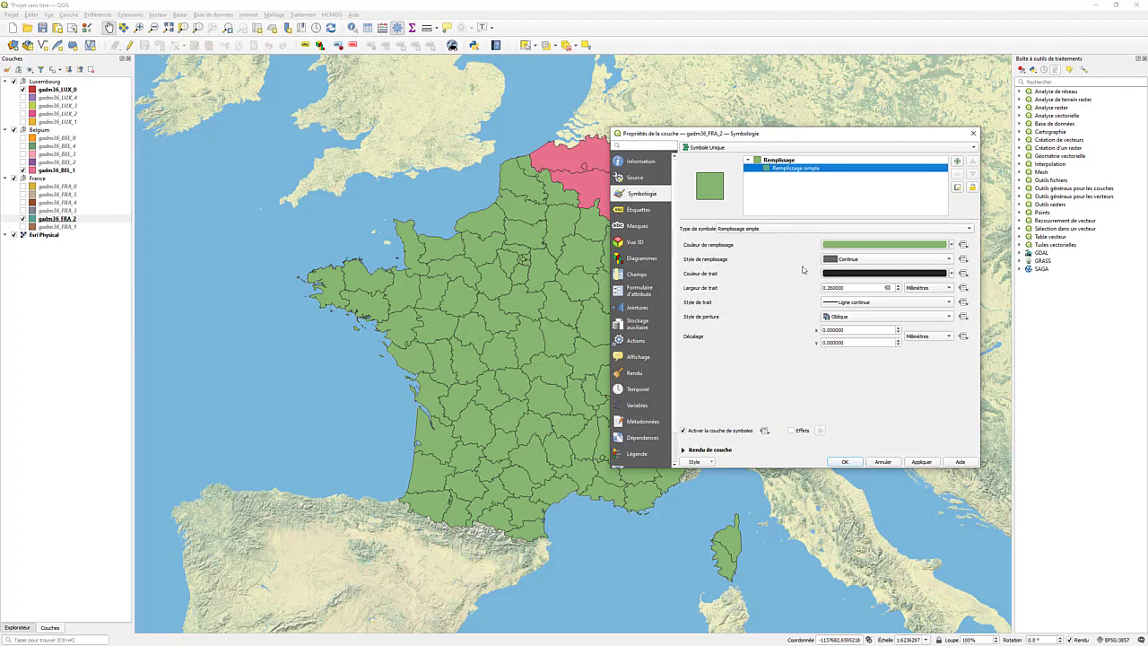
left_click(856, 261)
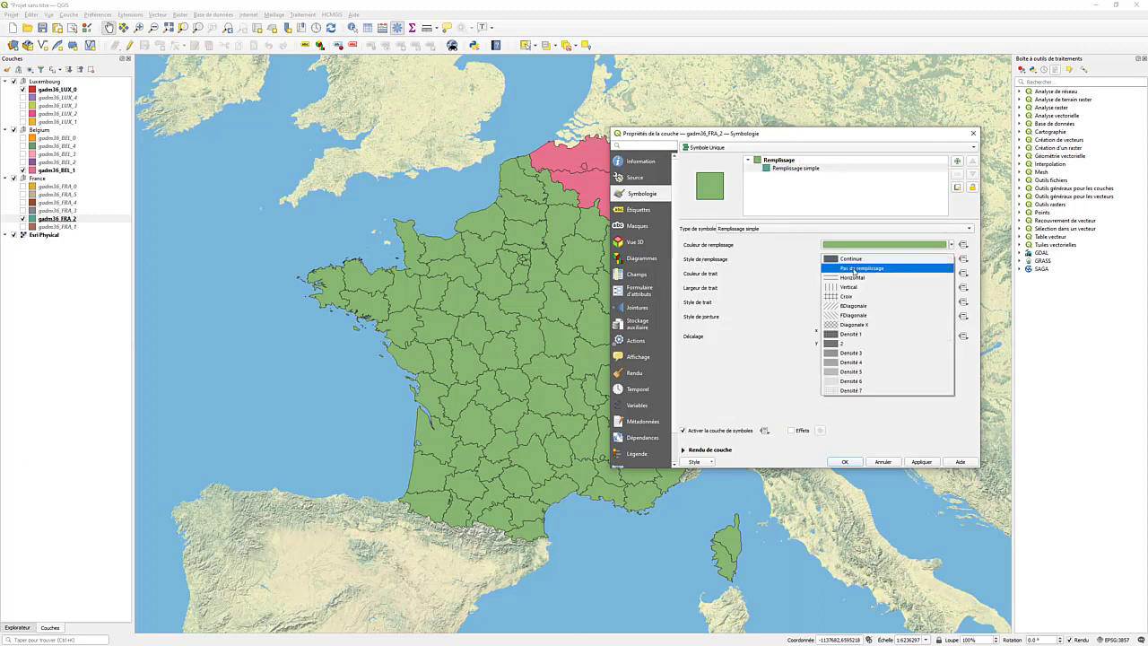
left_click(854, 269)
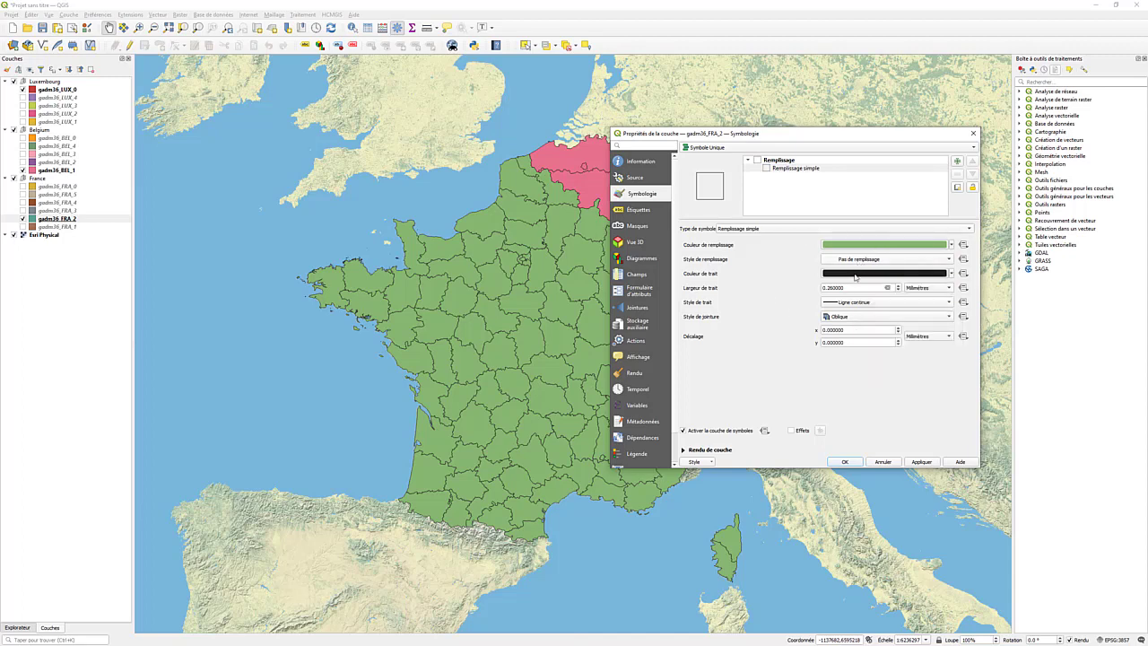
left_click(922, 462)
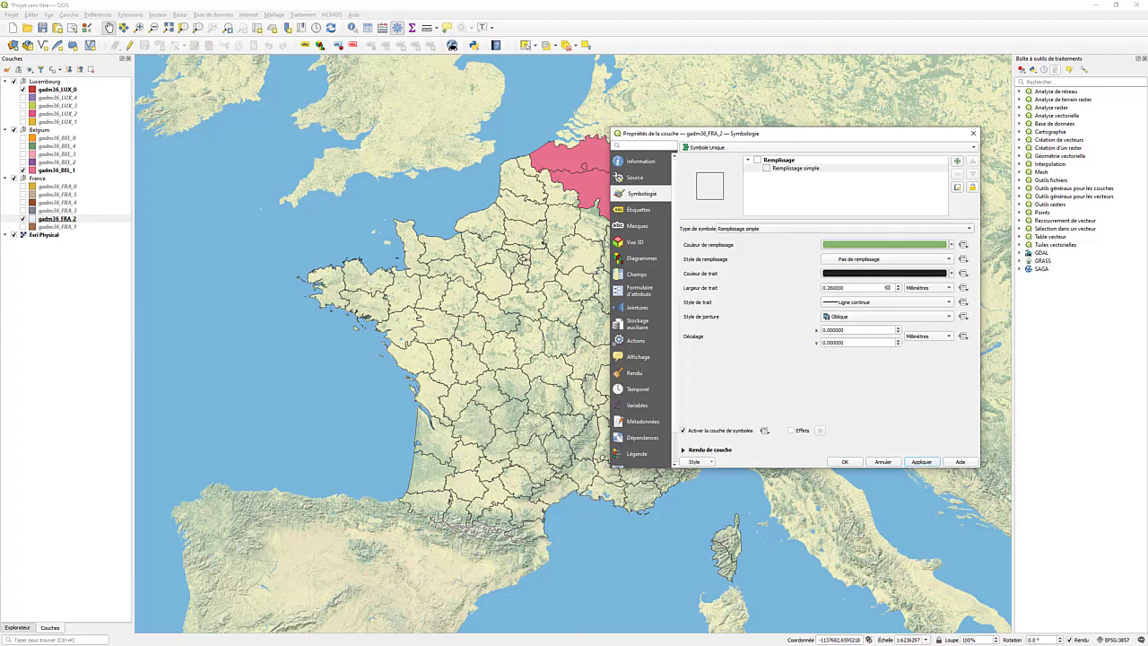
- Set the stroke colour of gadm36_FRA_2 to grey #858585 and accept the layer properties
left_click(880, 274)
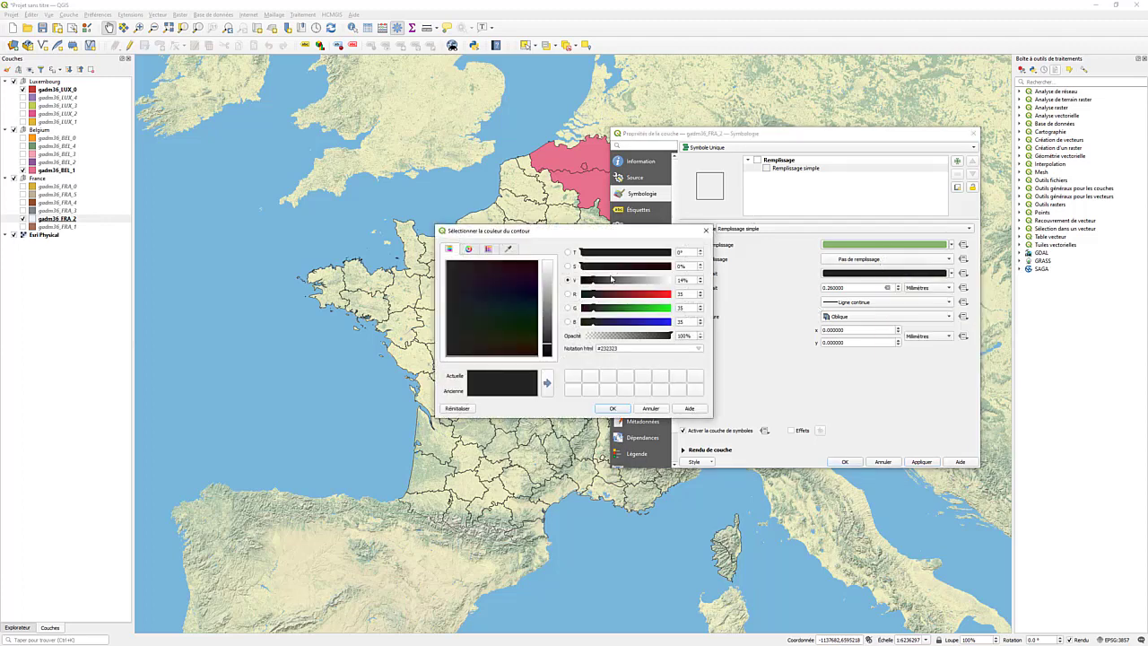
left_click_drag(594, 281, 629, 283)
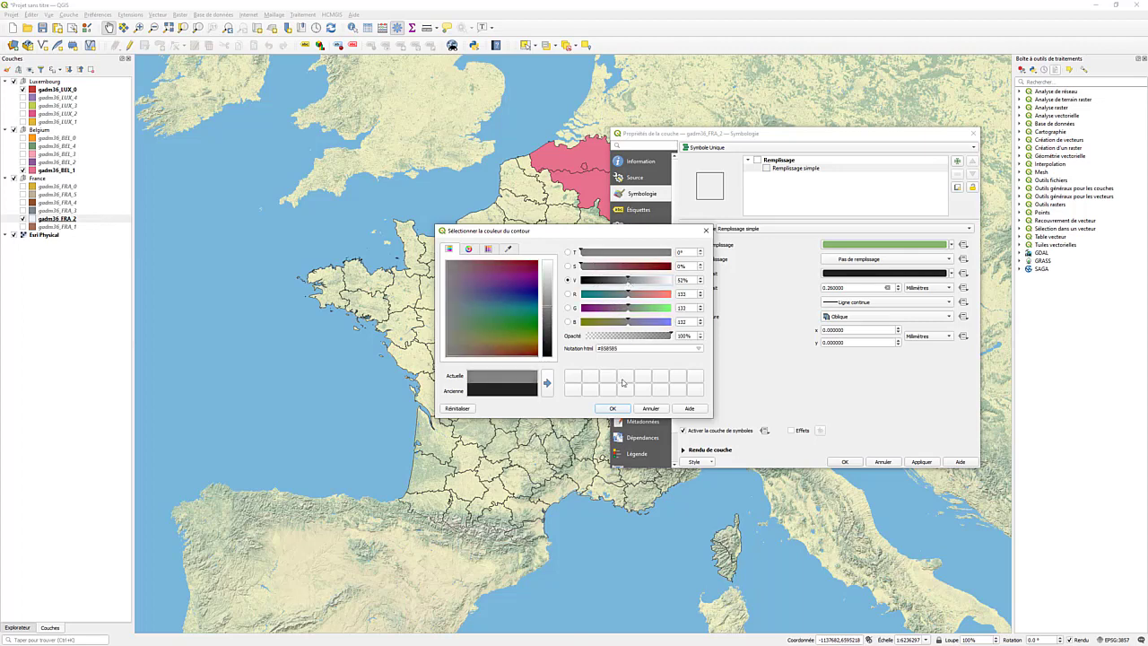
left_click(612, 409)
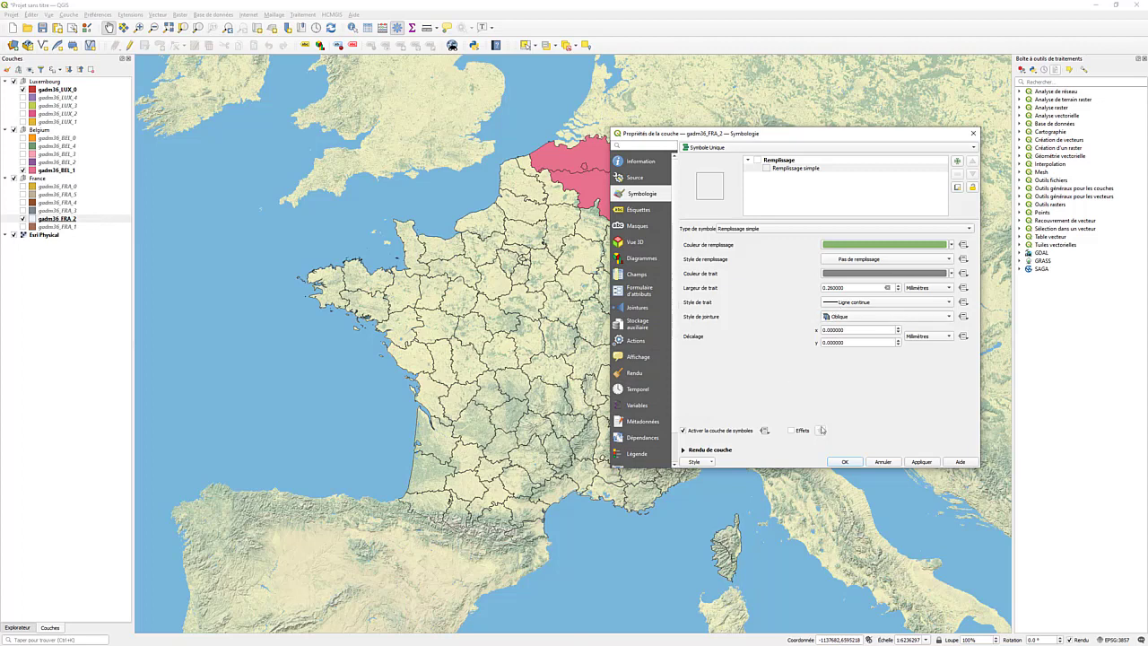
left_click(845, 462)
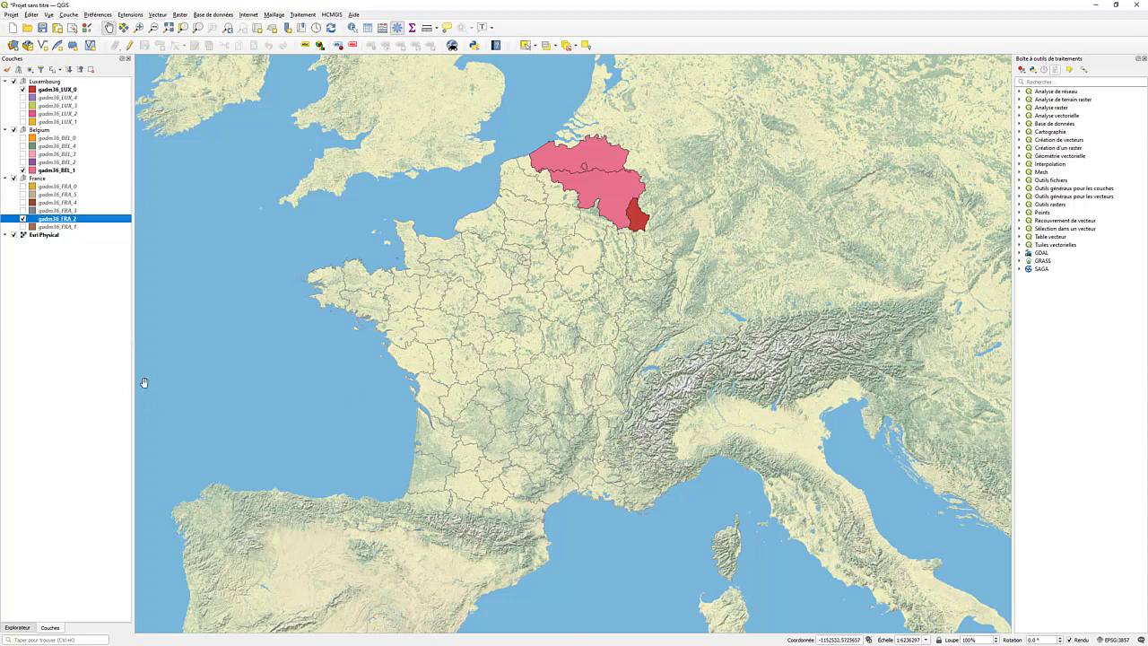
- Copy all style categories of the gadm36_FRA_2 layer
right_click(52, 221)
mouse_move(72, 413)
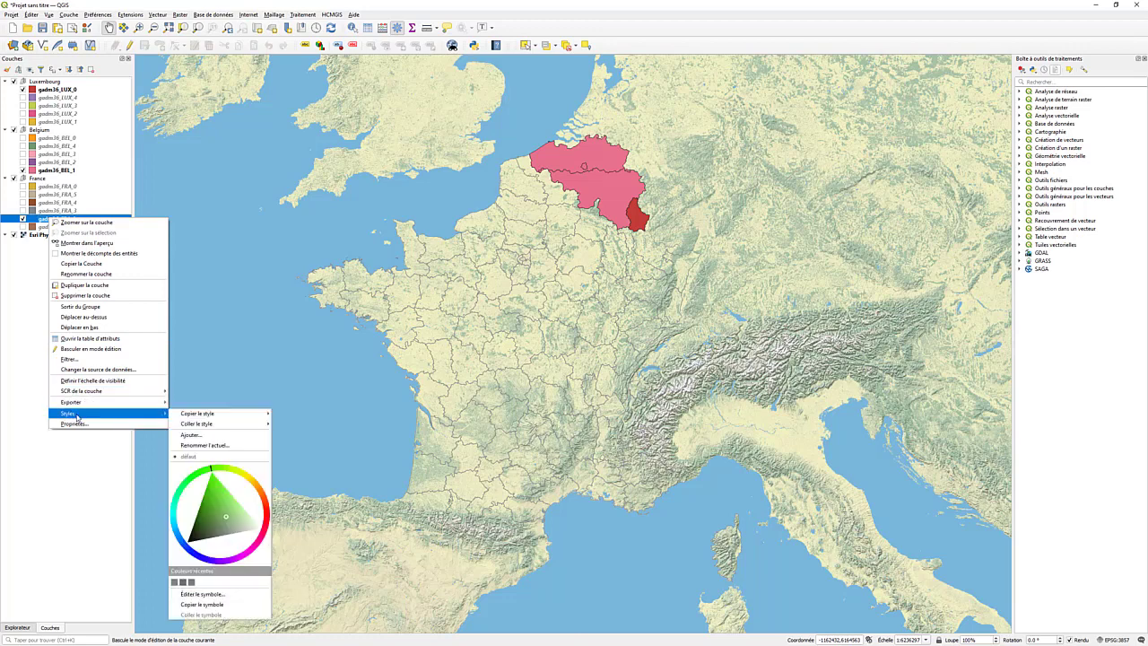
mouse_move(224, 413)
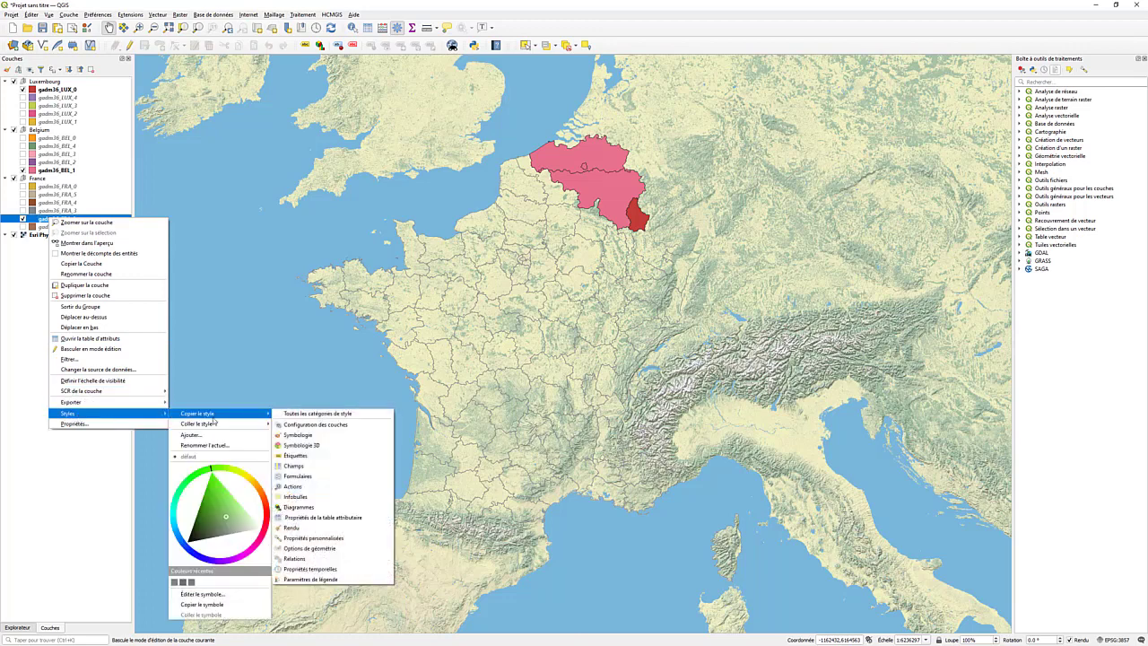
left_click(305, 416)
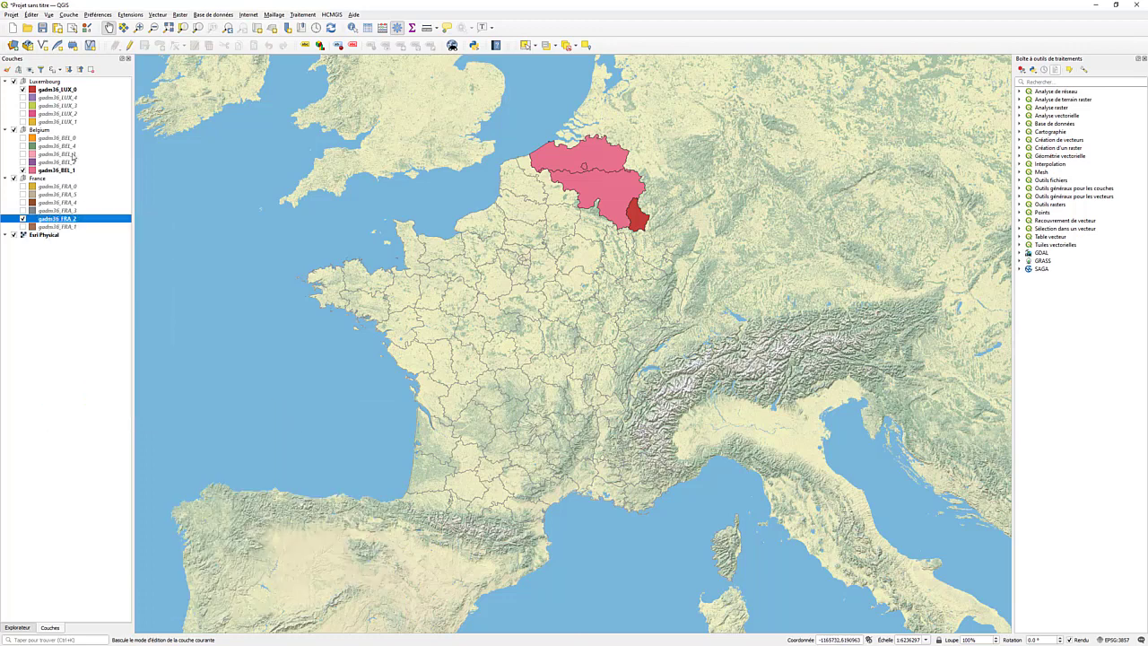
- Copy all style categories of the gadm36_BEL_1 layer in the Belgium group
left_click(59, 171)
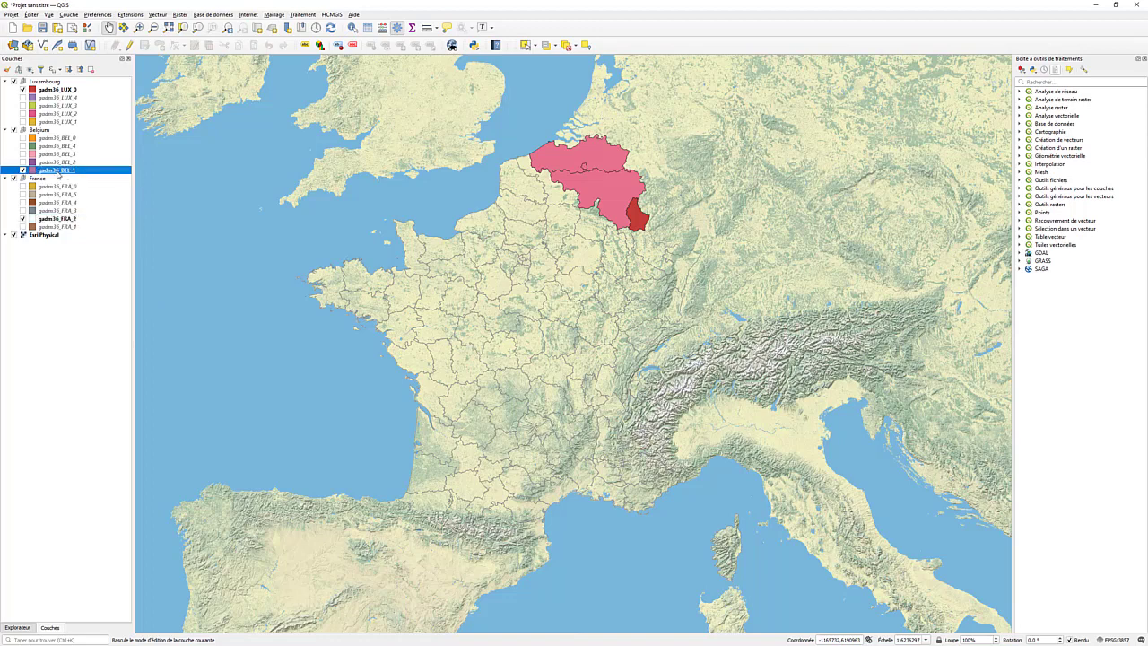
right_click(59, 172)
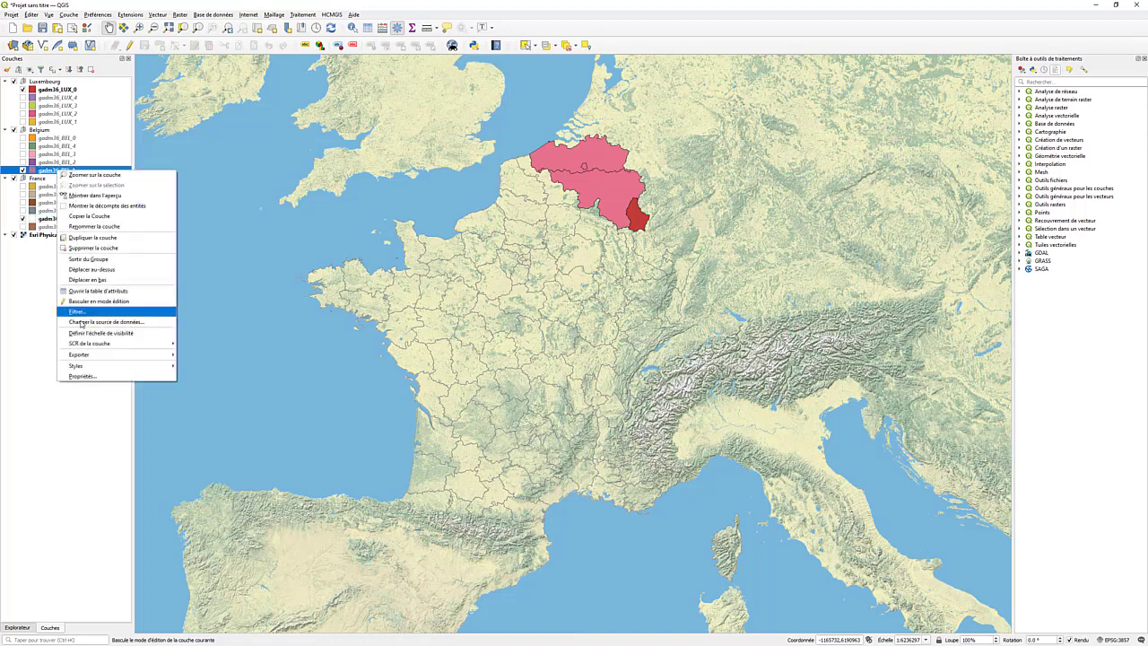
mouse_move(86, 365)
mouse_move(206, 370)
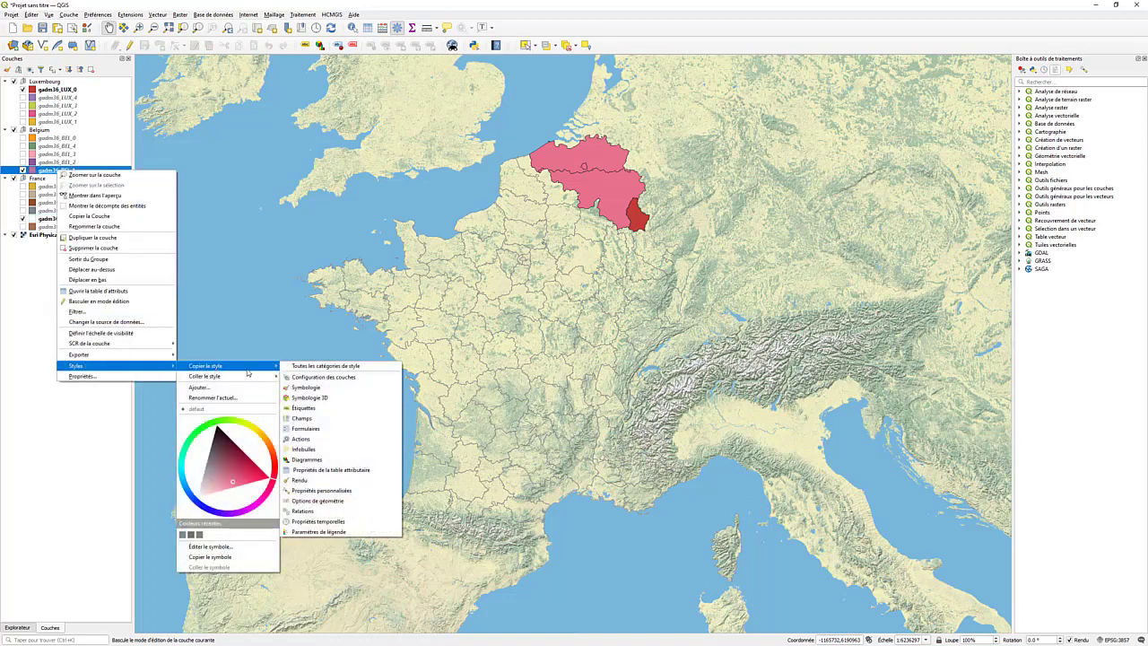
left_click(315, 368)
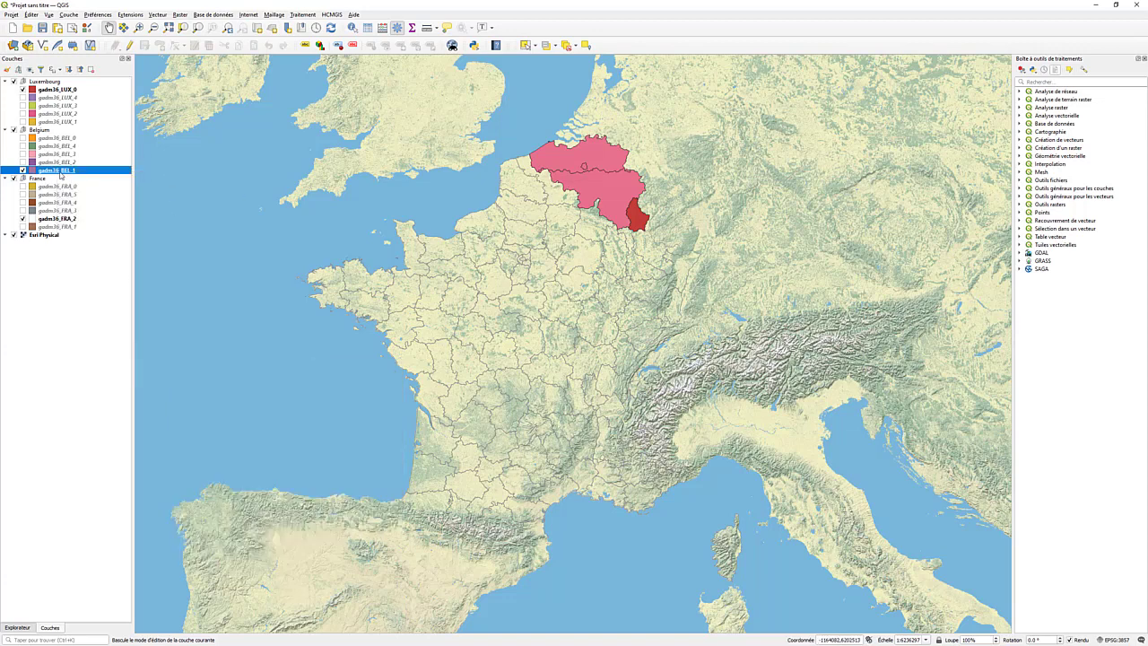
- Copy all style categories from gadm36_FRA_2 and paste them onto gadm36_BEL_1
left_click(55, 220)
right_click(54, 220)
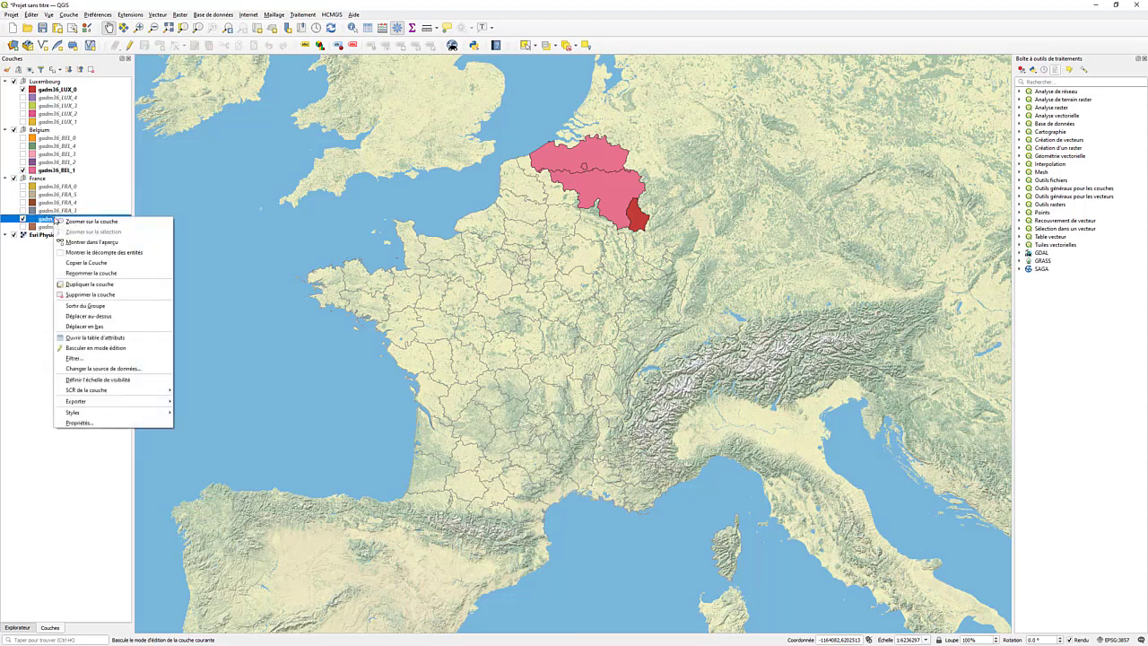
mouse_move(97, 412)
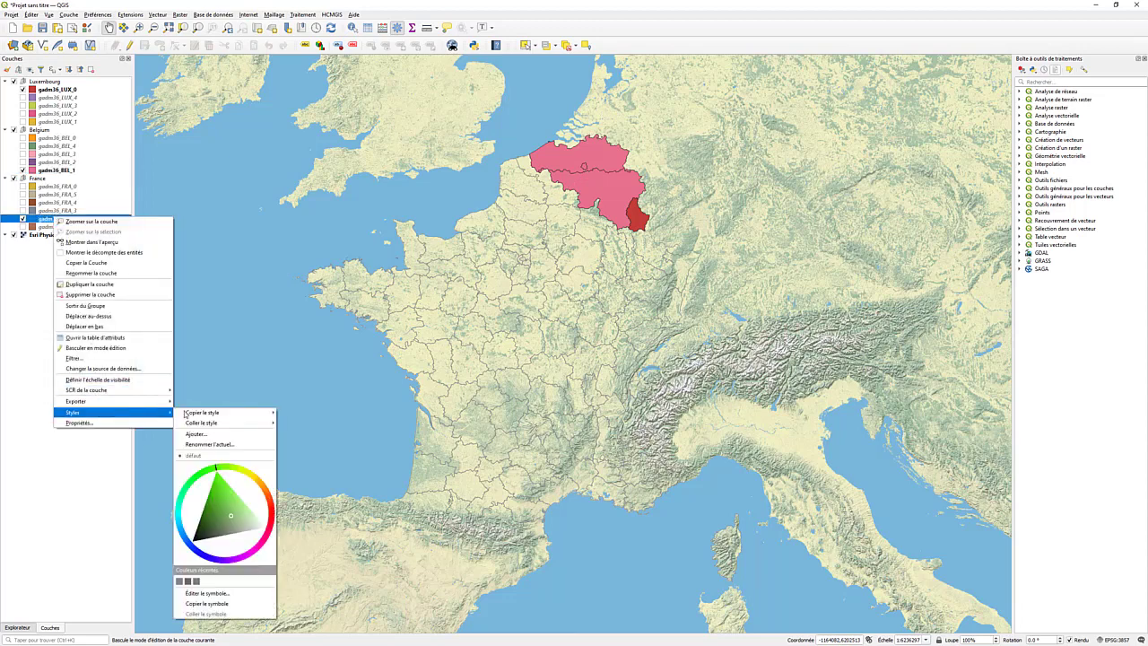
mouse_move(224, 415)
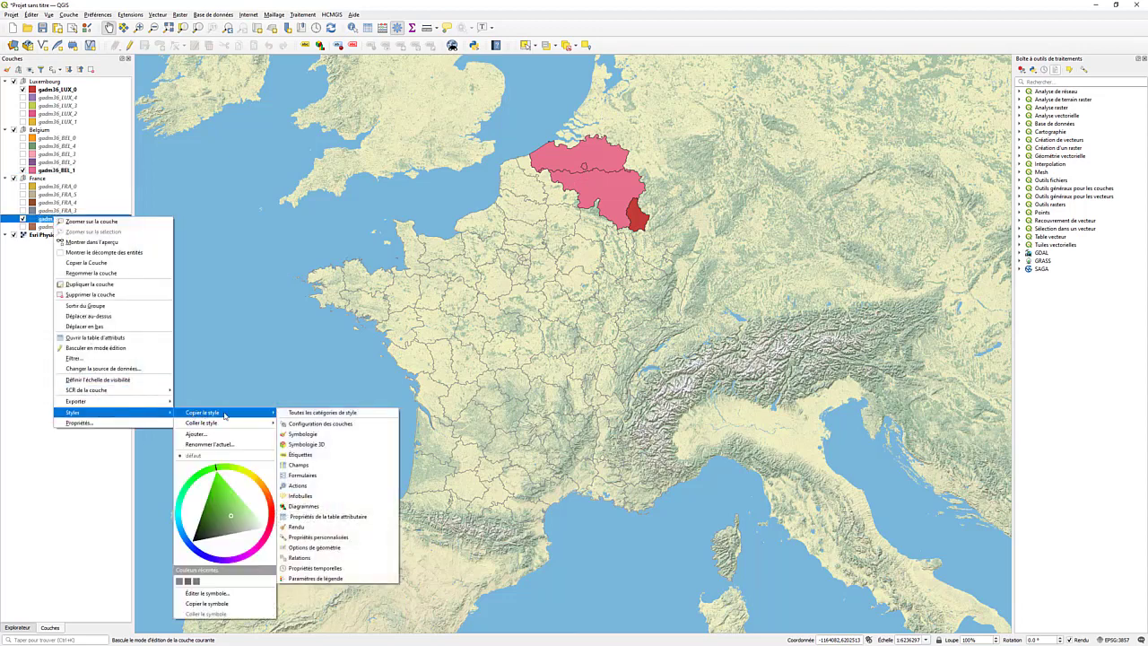
left_click(303, 414)
right_click(63, 171)
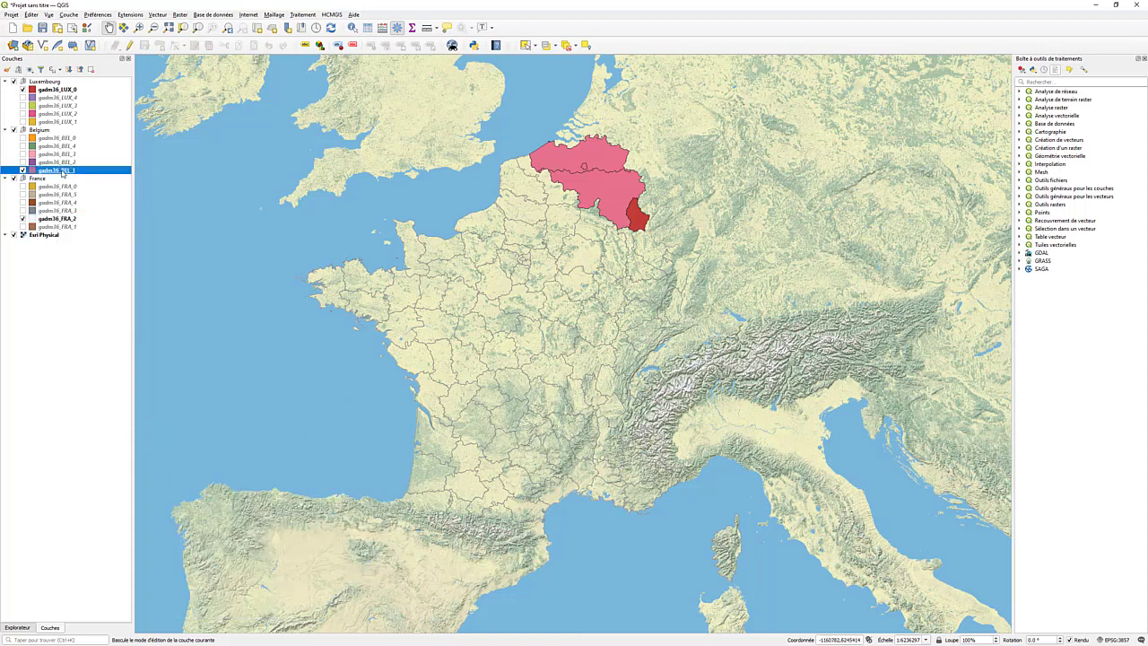
mouse_move(99, 366)
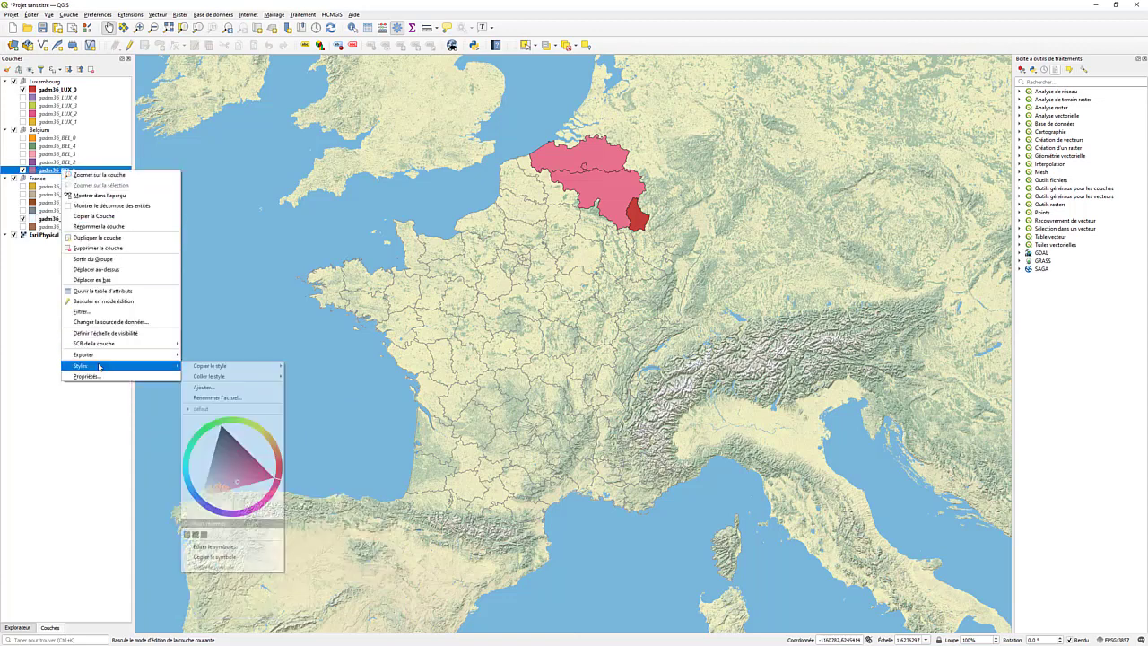
mouse_move(208, 376)
left_click(301, 376)
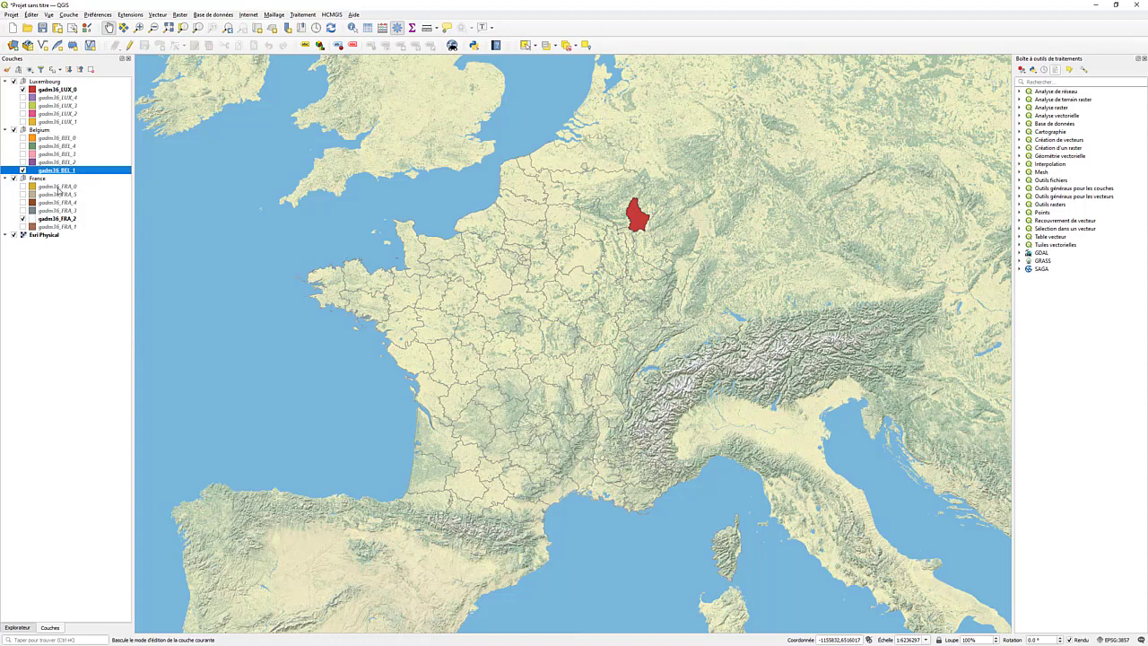
- Show the gadm36_FRA_0 layer and set its simple fill style to Pas de remplissage
left_click(58, 187)
left_click(23, 187)
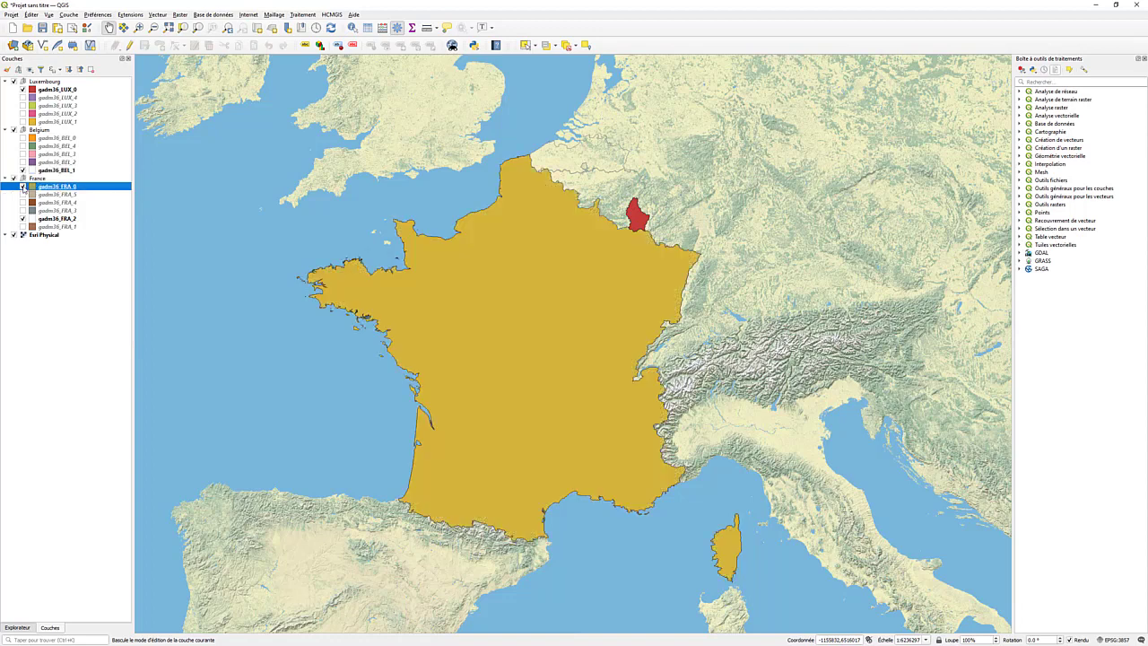
double_click(57, 187)
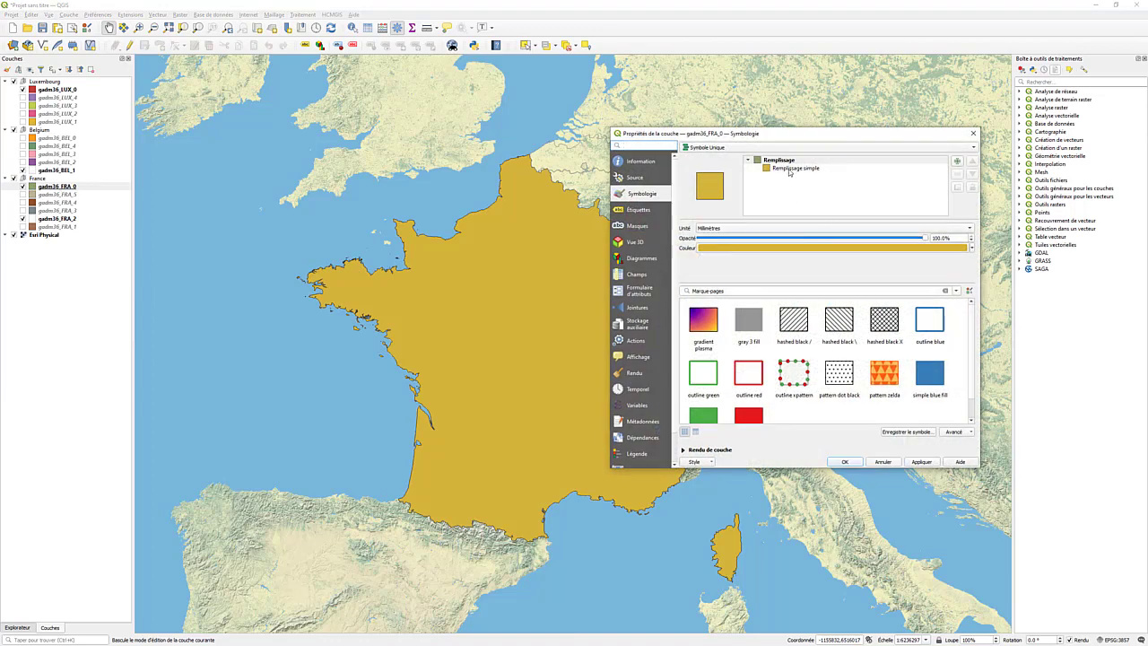
left_click(789, 170)
left_click(861, 259)
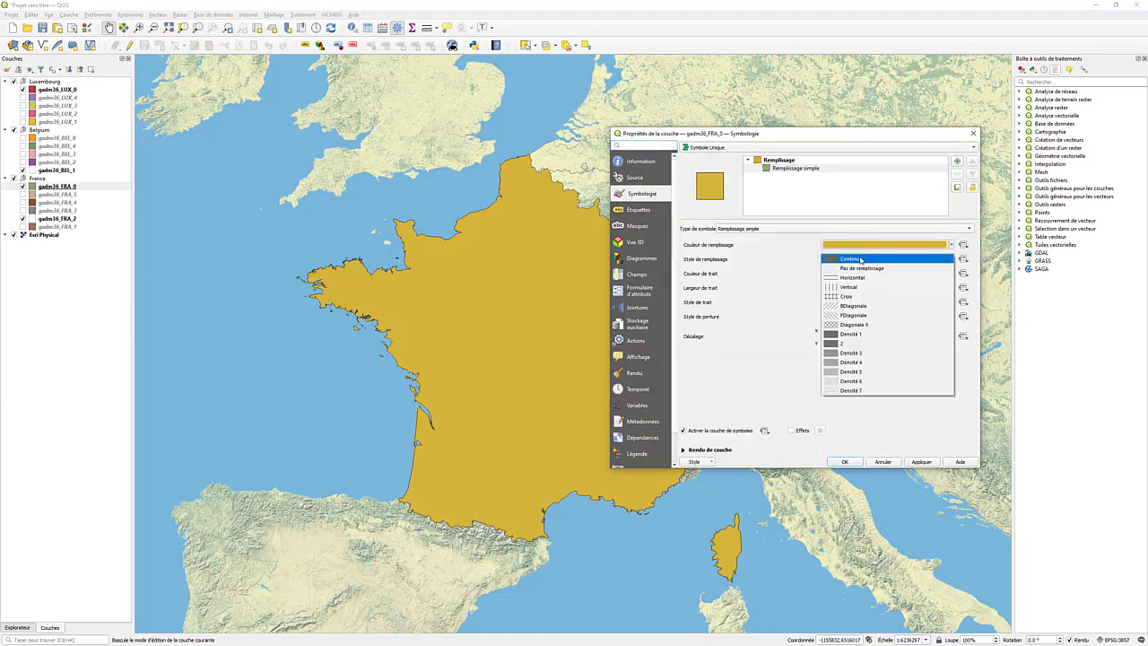
left_click(860, 268)
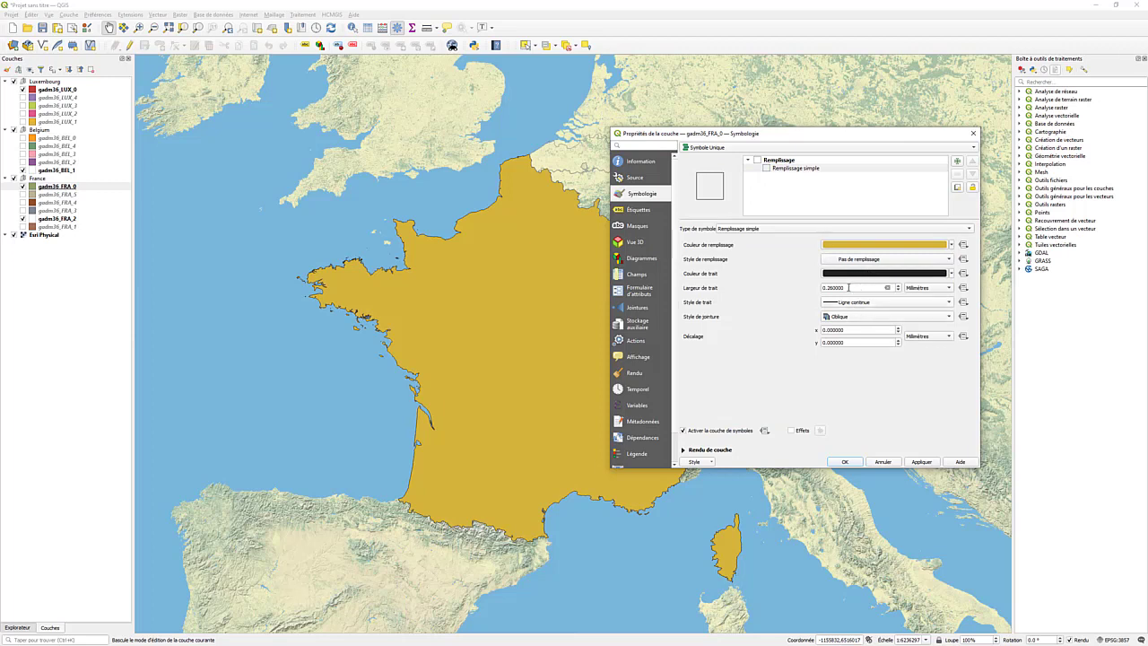
- Set the stroke width of gadm36_FRA_0 to 0.3 mm, apply it and accept the layer properties
left_click_drag(828, 287, 888, 295)
type("3")
left_click(923, 462)
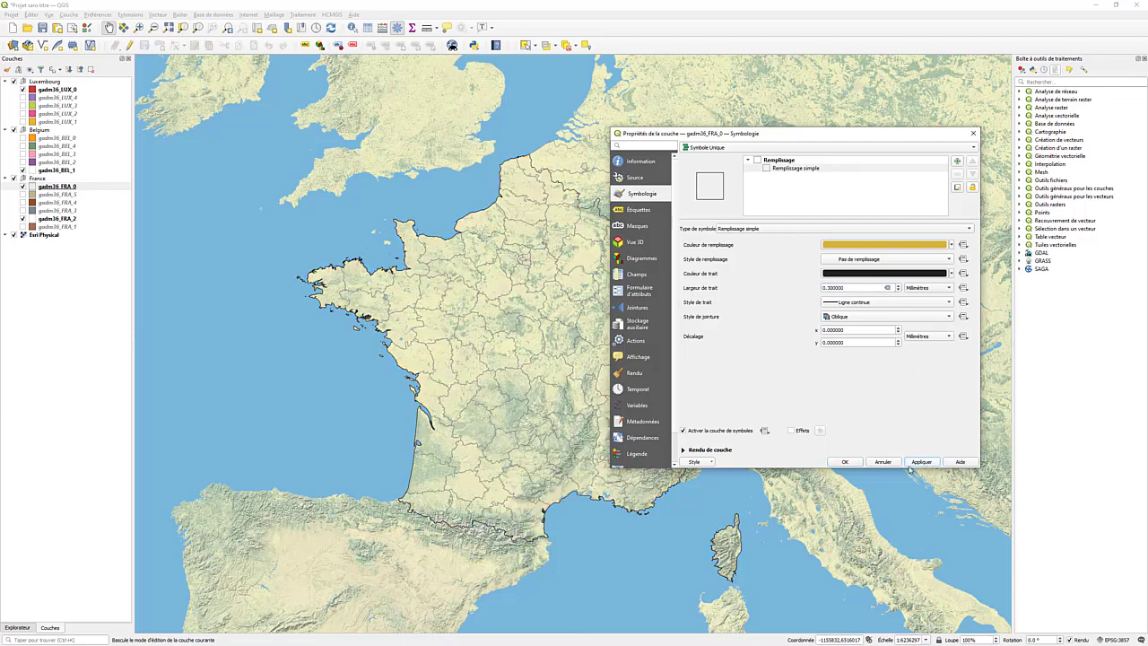
left_click(844, 462)
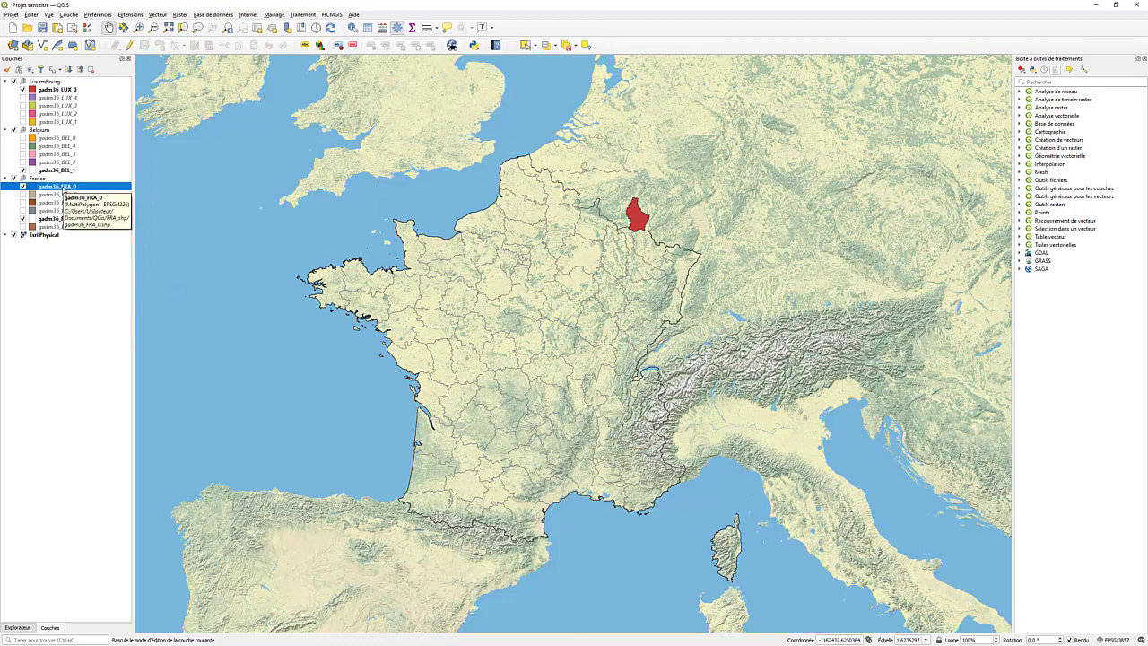
- Copy all style categories of the gadm36_FRA_0 country outline layer
right_click(64, 190)
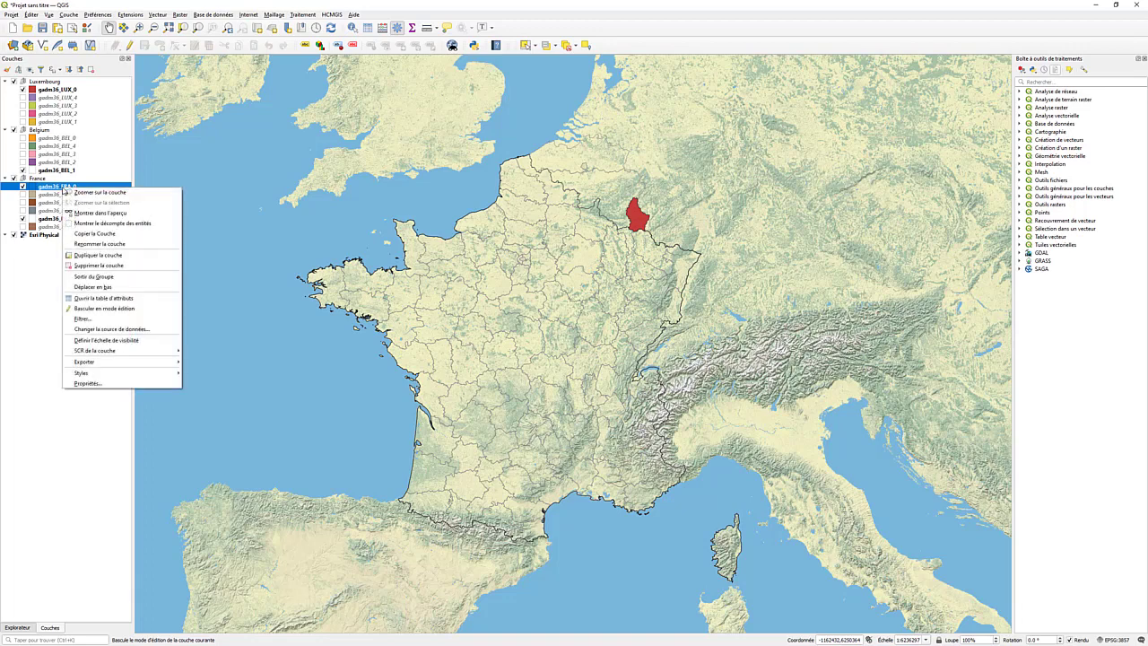
mouse_move(86, 373)
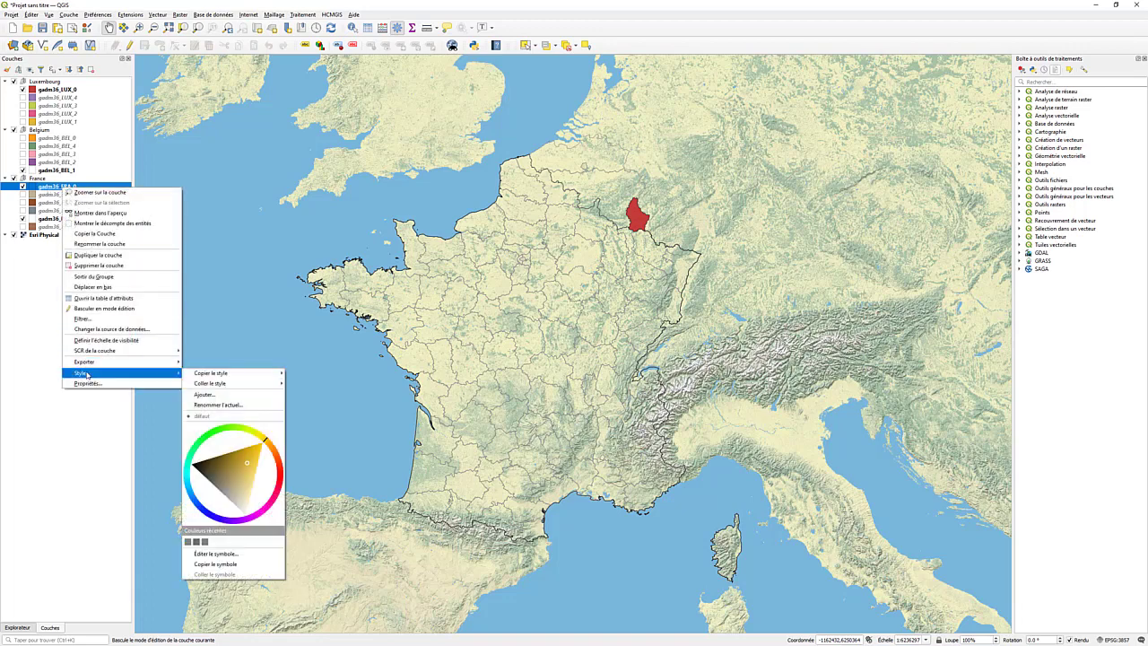
mouse_move(206, 372)
left_click(305, 376)
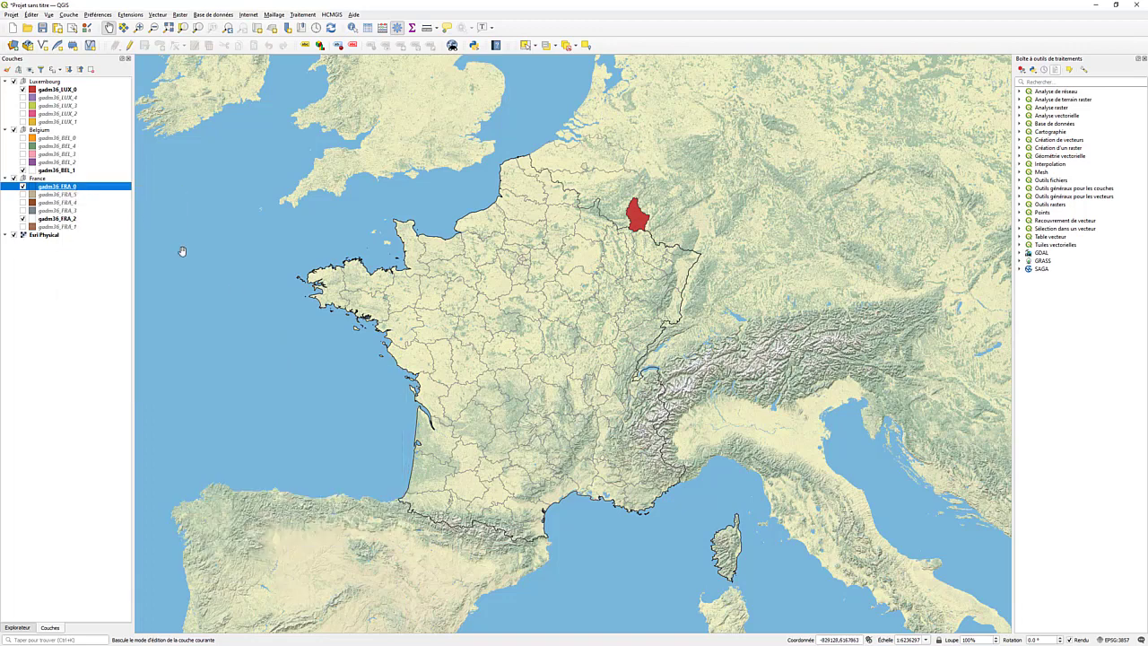
- Show the gadm36_BEL_0 layer and paste all categories of the copied outline style onto it
left_click(56, 139)
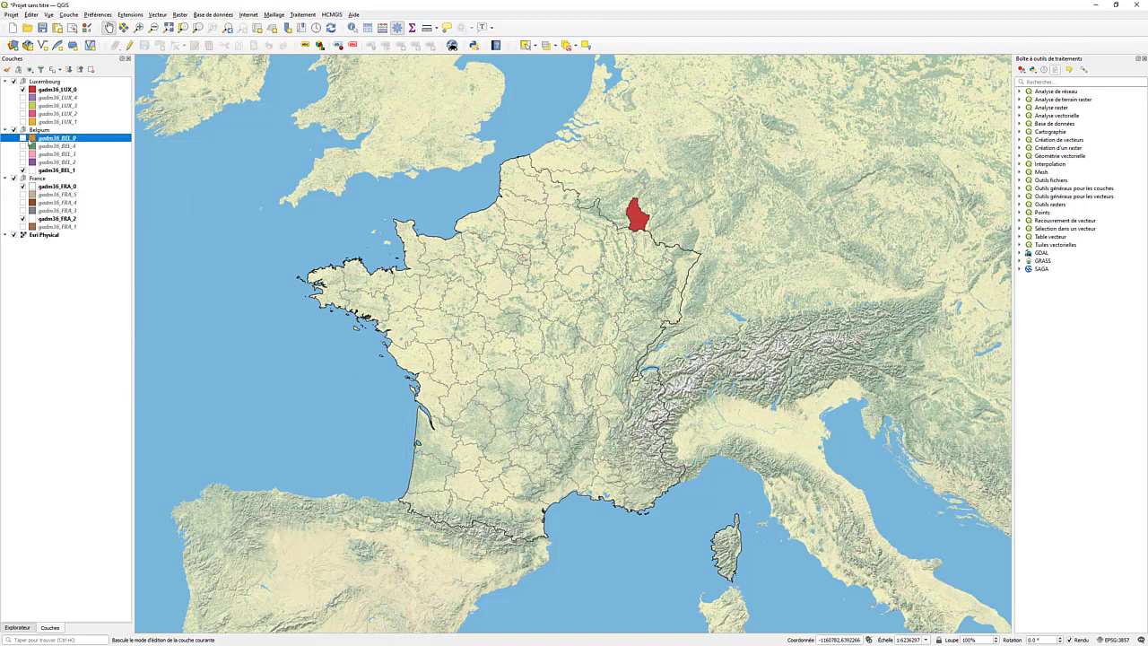
left_click(22, 138)
right_click(54, 140)
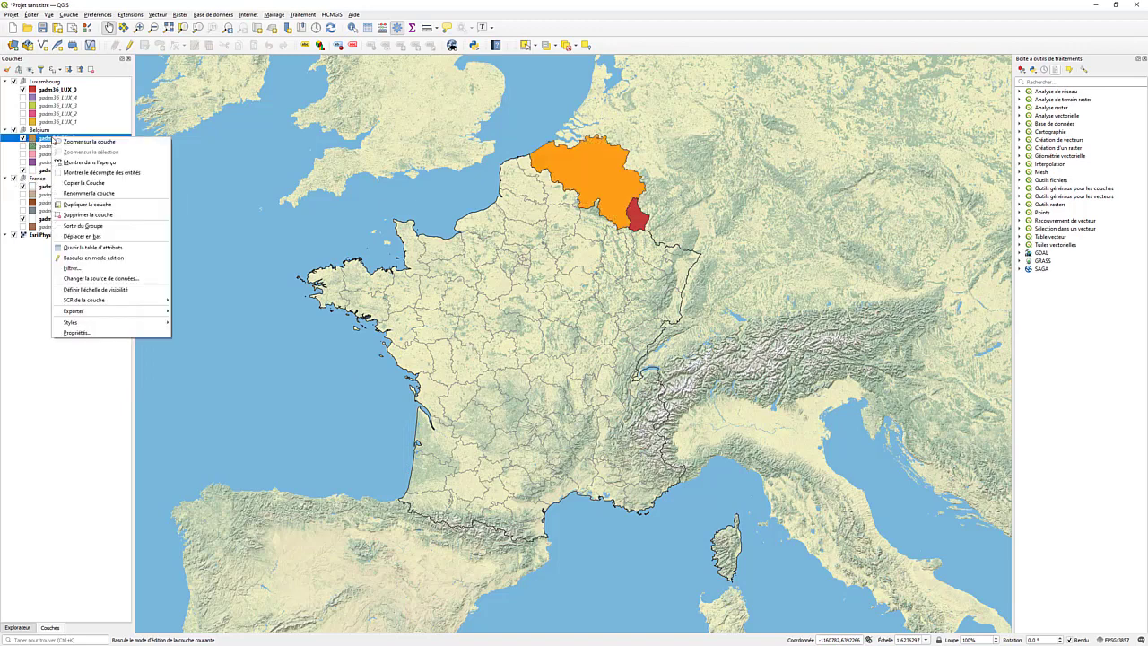
mouse_move(90, 325)
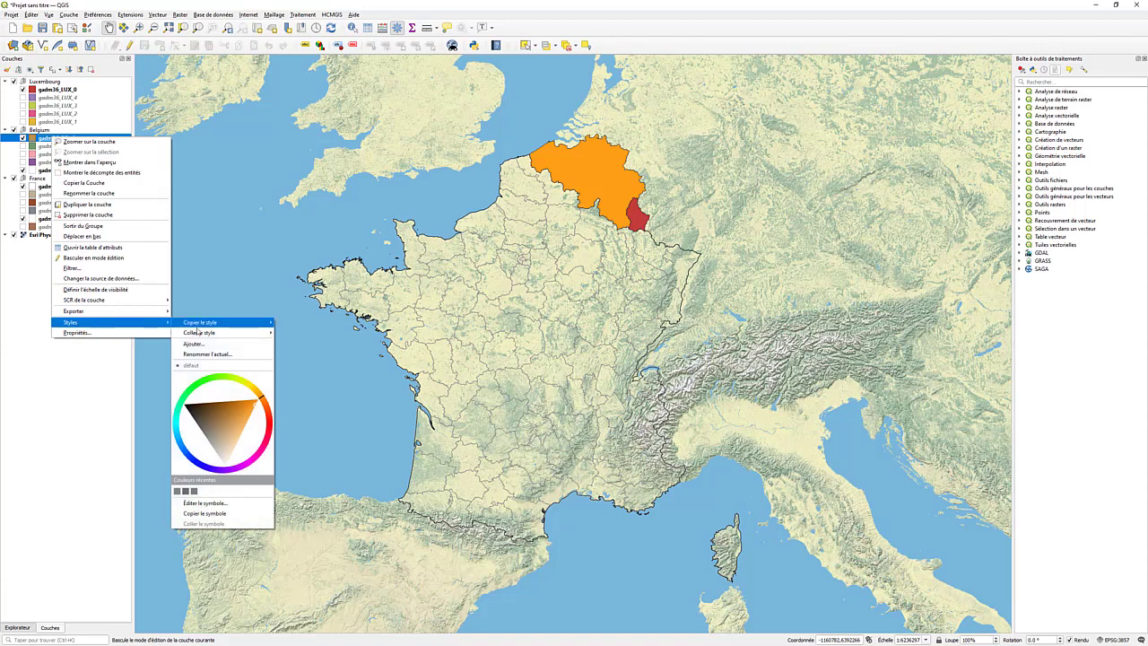
mouse_move(203, 337)
left_click(308, 338)
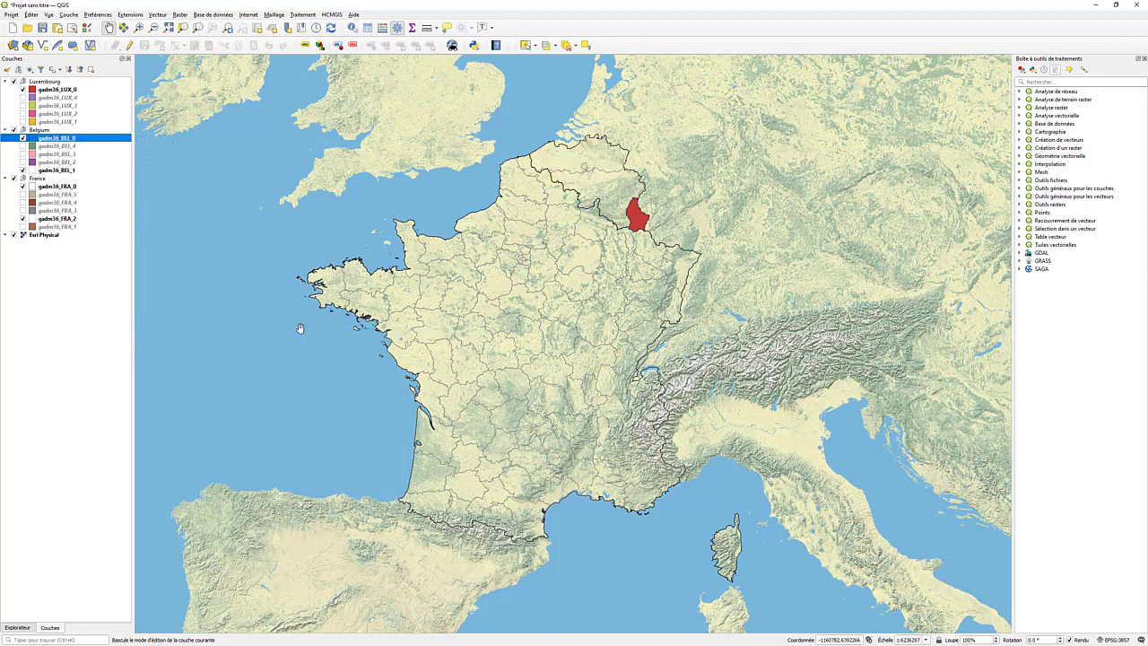
- Paste all categories of the copied outline style onto the gadm36_LUX_0 layer
left_click(59, 83)
left_click(59, 90)
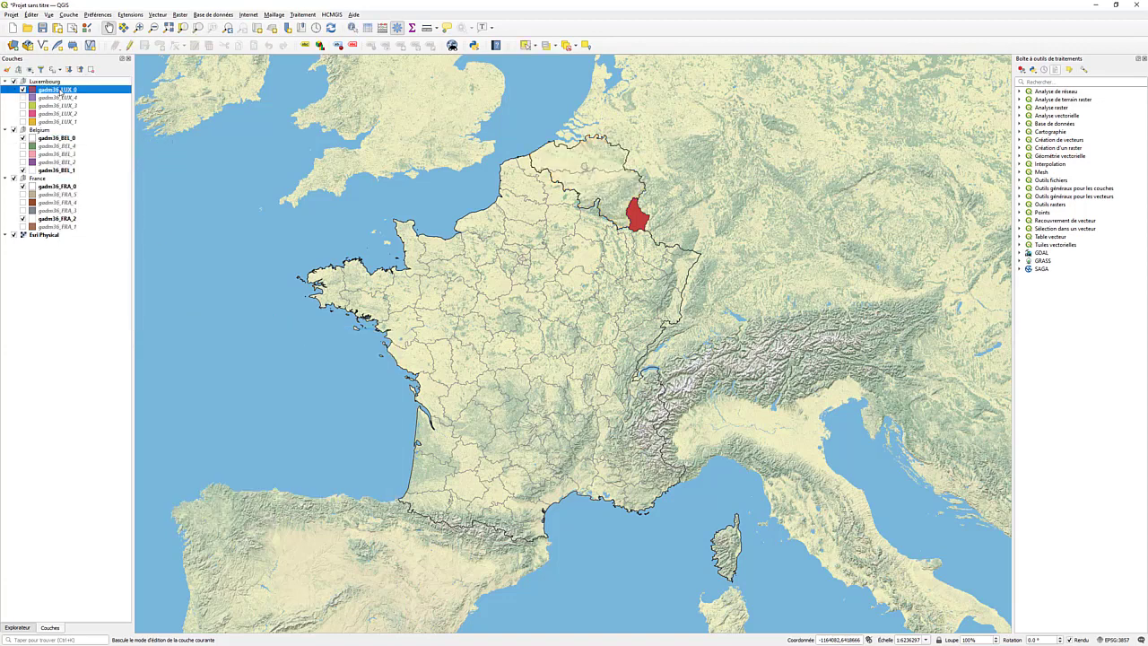
right_click(59, 90)
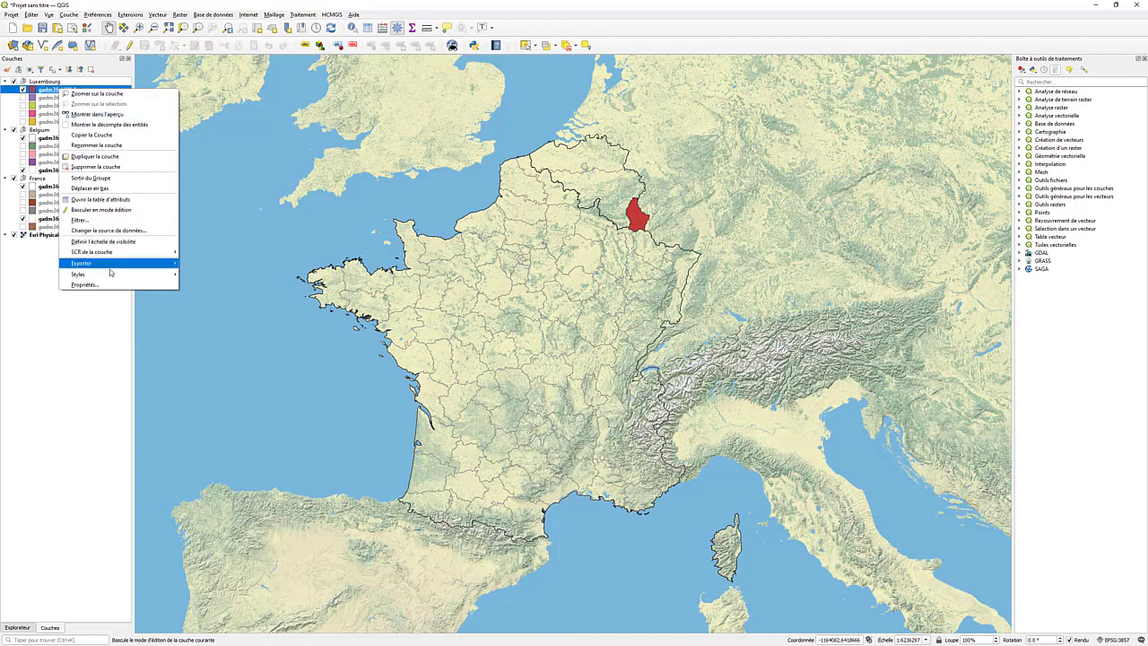
mouse_move(110, 273)
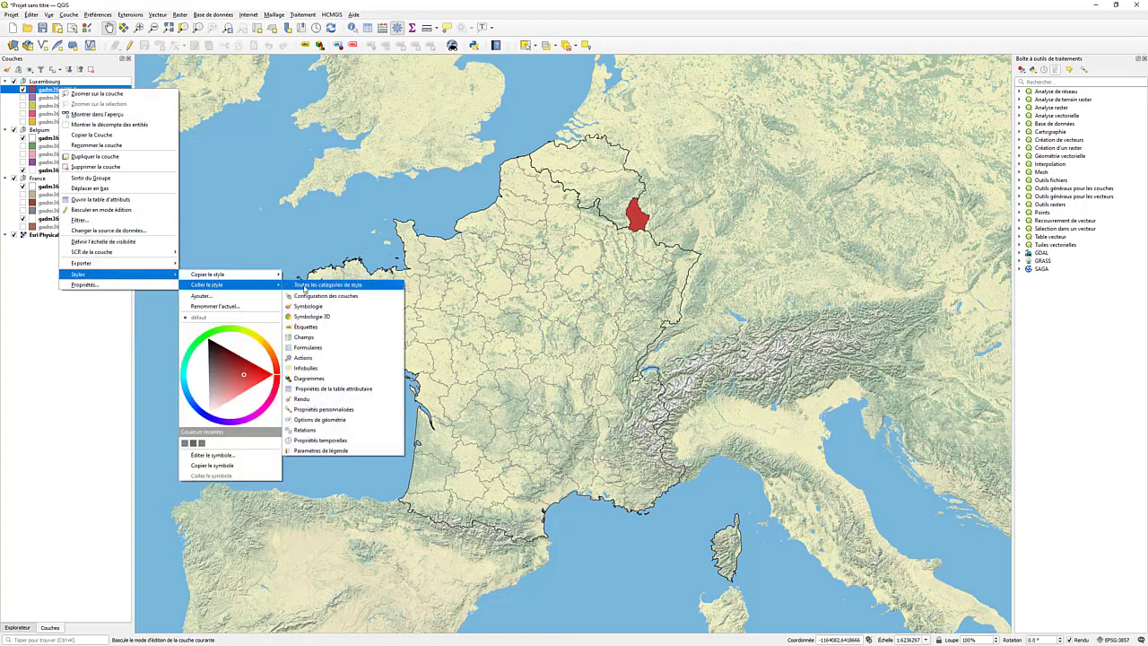
left_click(304, 285)
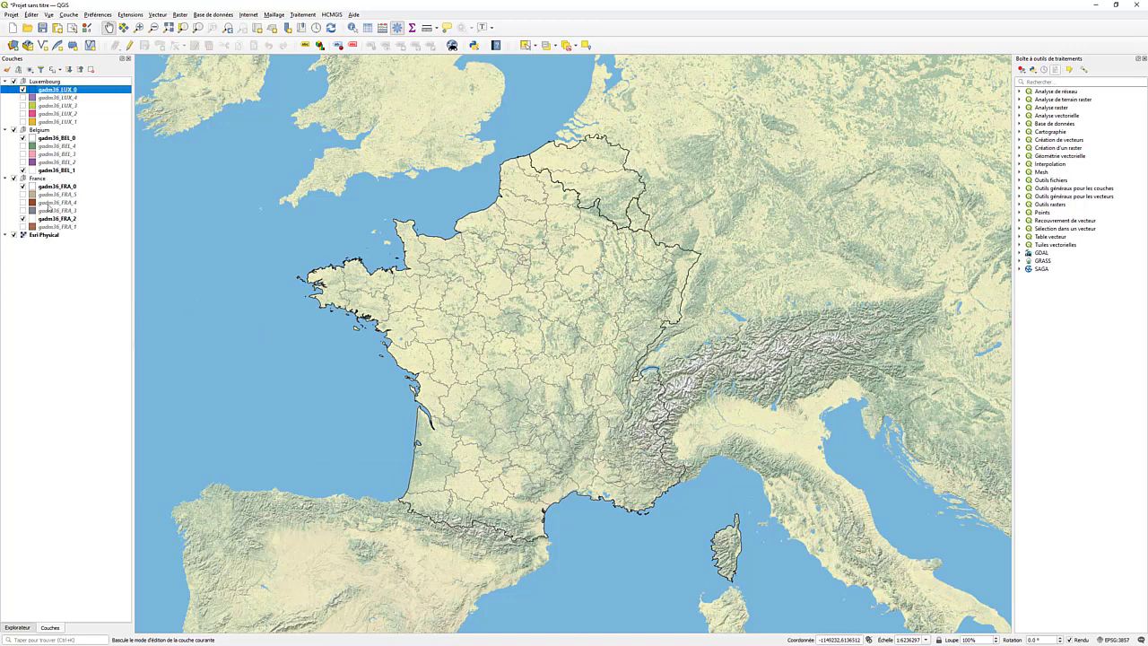
- Collapse the Luxembourg, Belgium and France layer groups
left_click(5, 82)
left_click(6, 89)
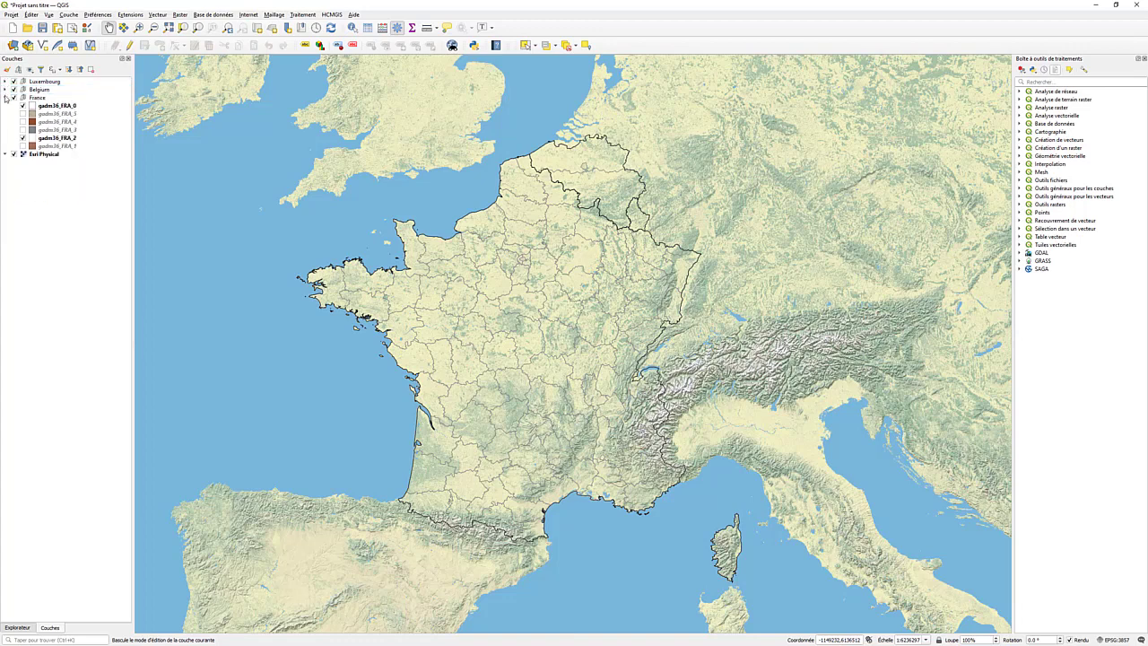
left_click(6, 98)
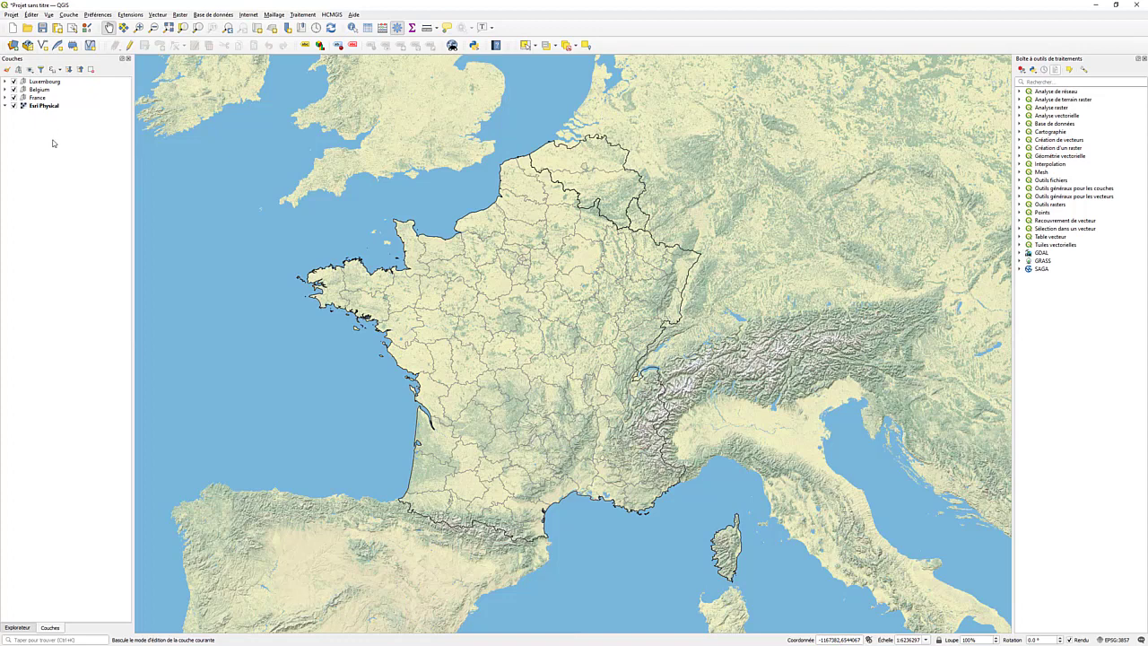
- Open the Esri Physical layer properties to examine its provider information, moving the dialog aside
left_click(39, 107)
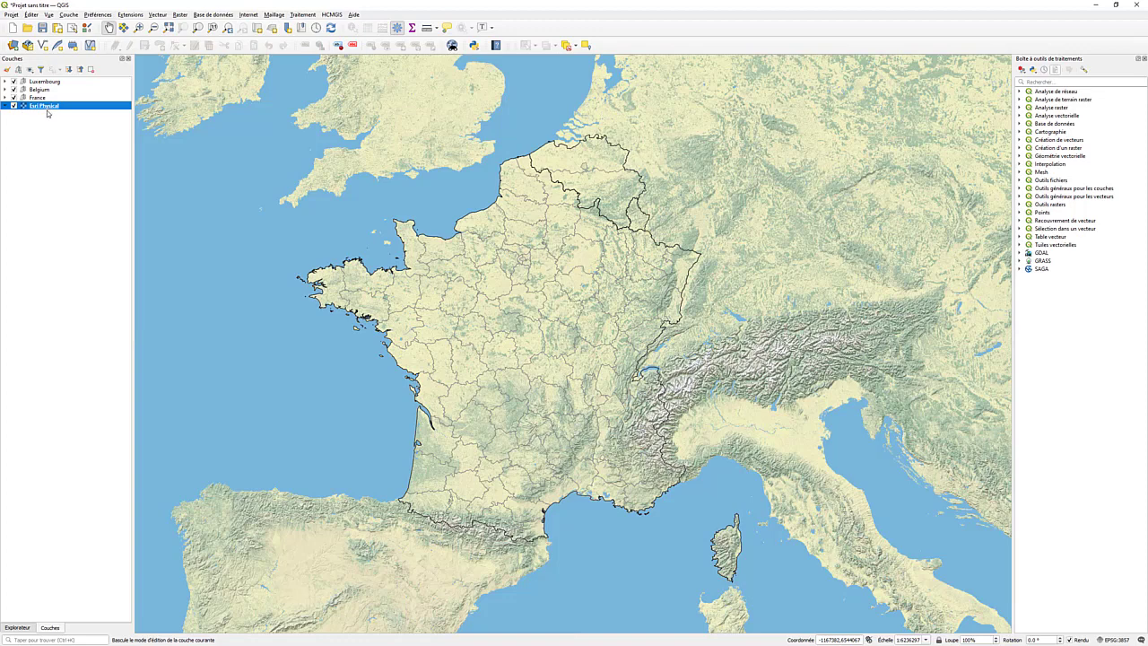
double_click(44, 107)
left_click(421, 185)
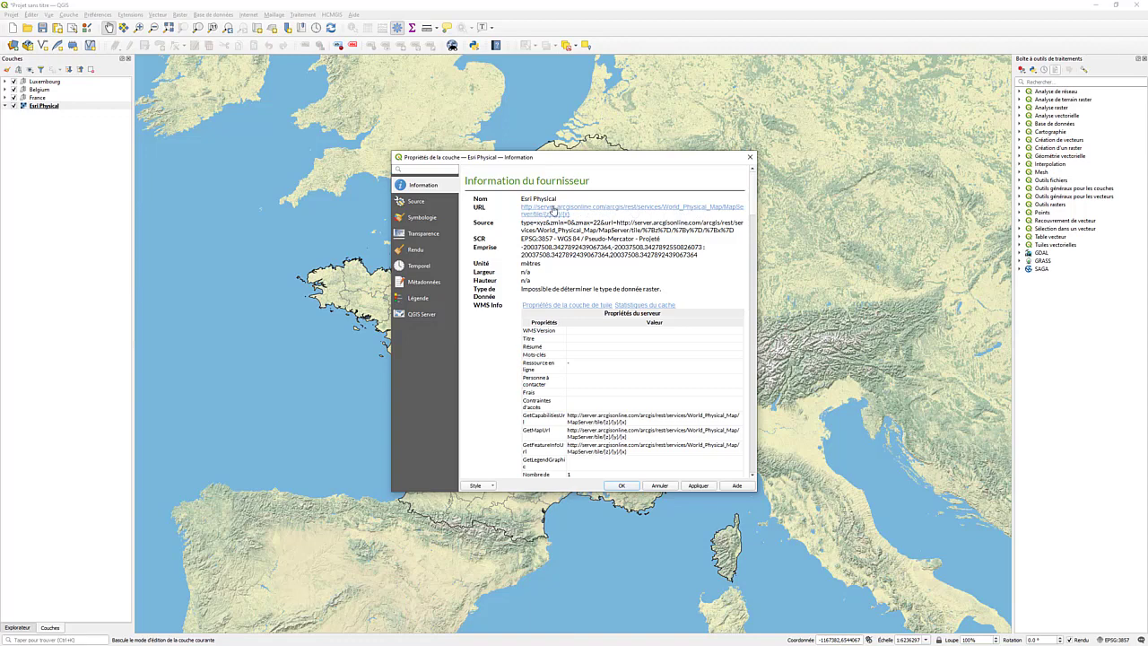
left_click_drag(582, 165, 485, 149)
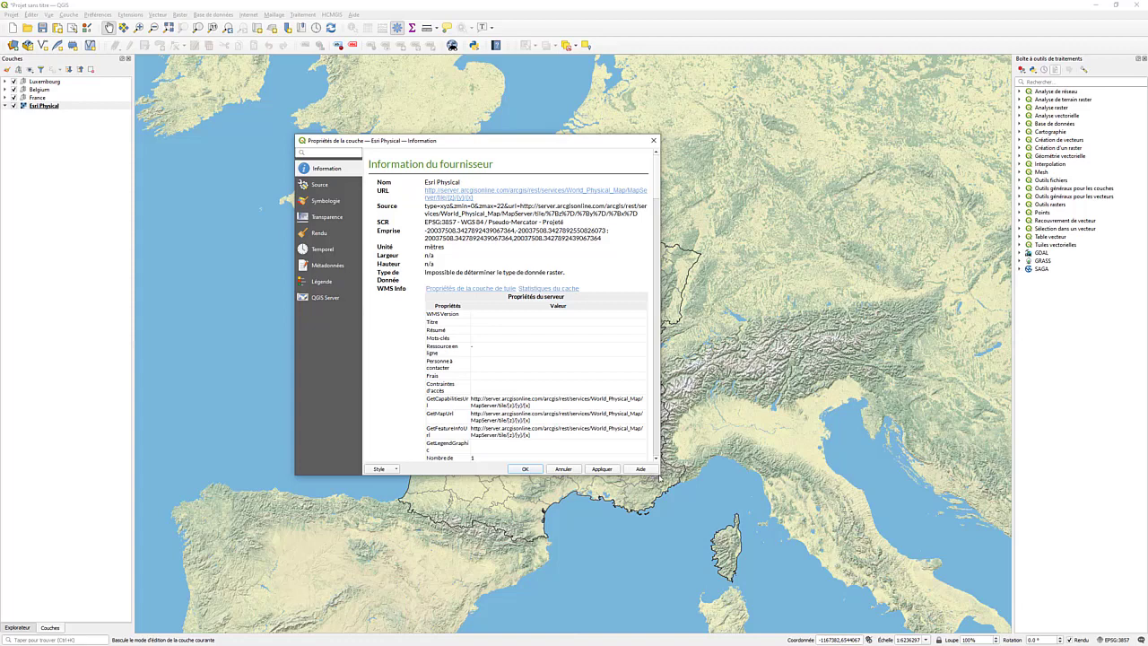
- Enlarge the Esri Physical properties dialog to examine the full provider information and source URL, and close it
left_click_drag(659, 477, 765, 556)
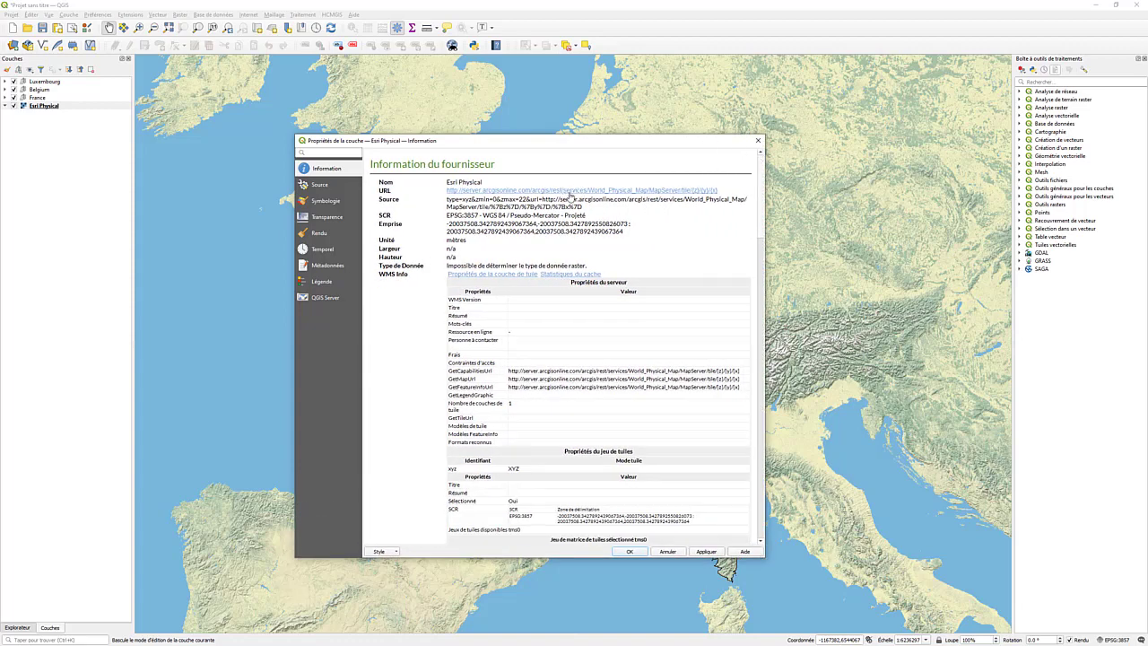
left_click(759, 142)
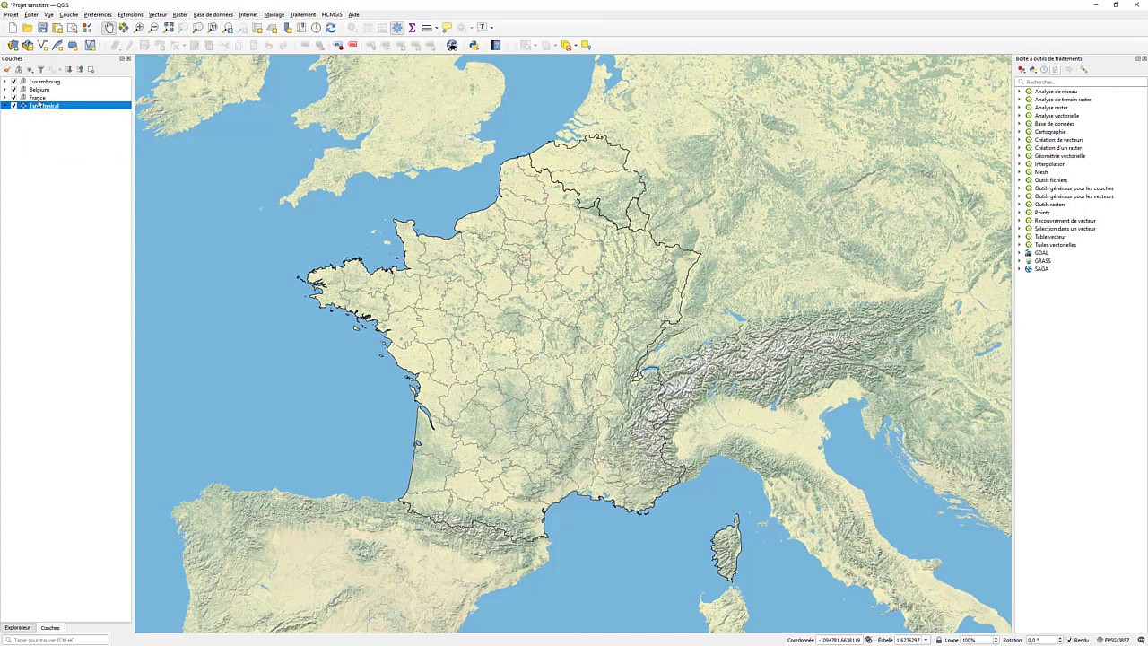
left_click(38, 98)
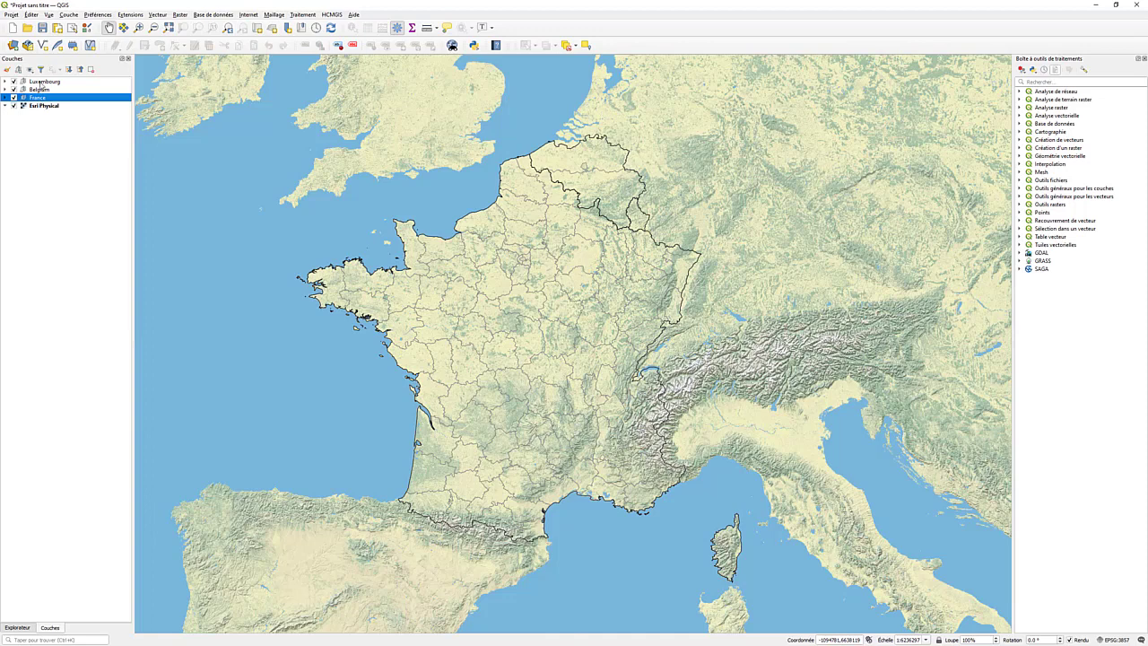
left_click(41, 84, "shift")
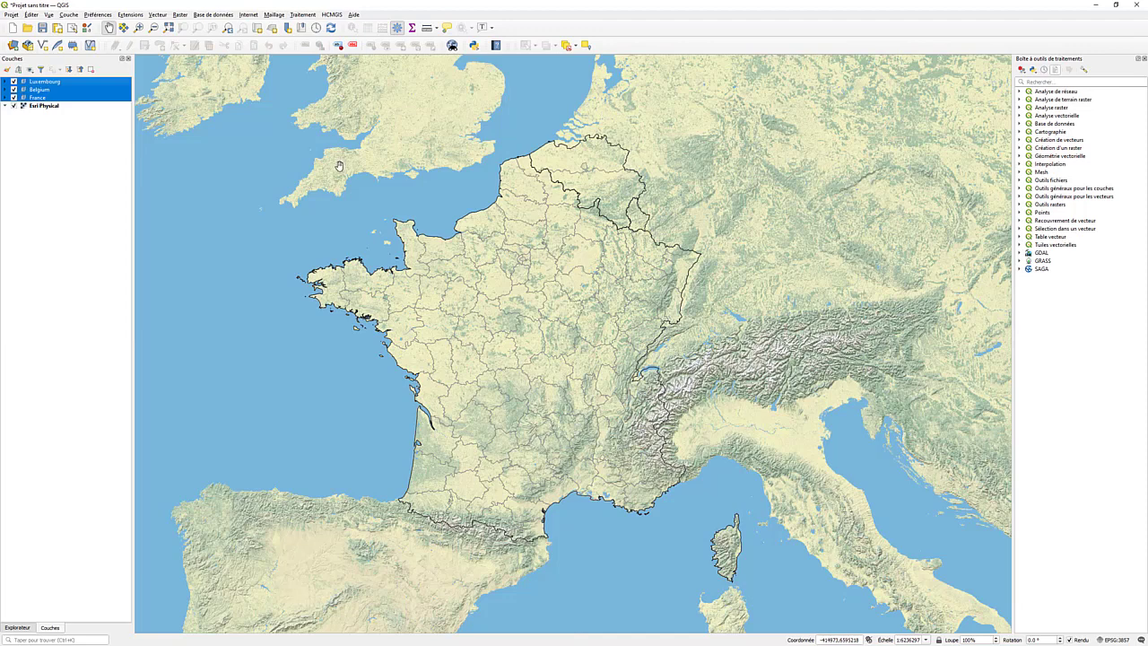
left_click(57, 180)
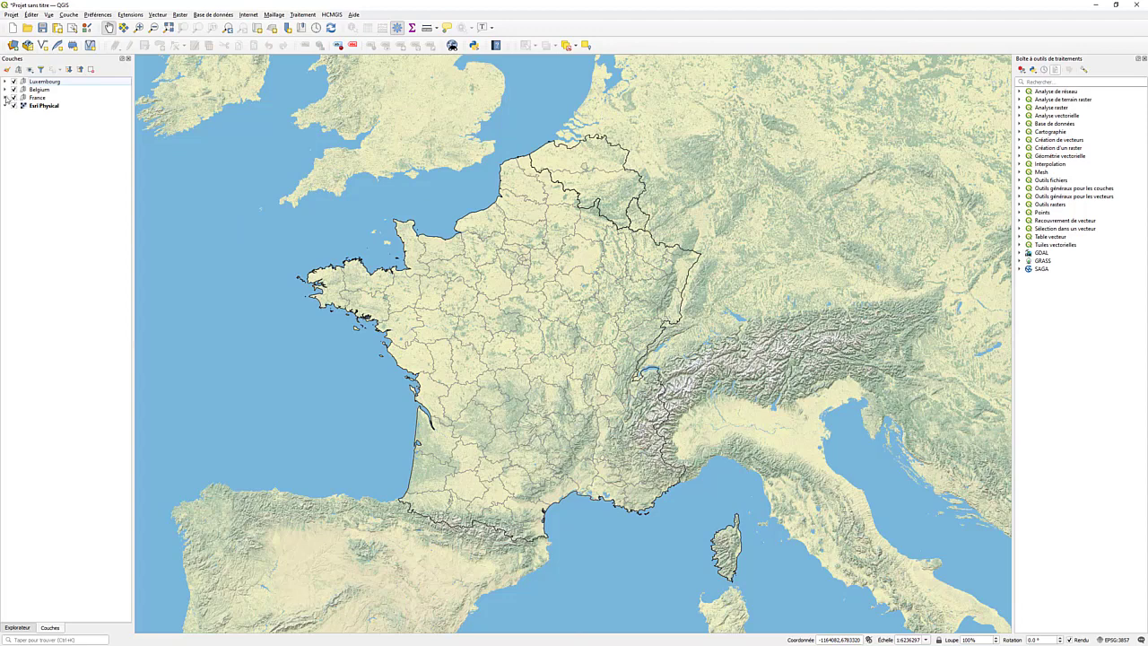
- Open the gadm36_FRA_2 attribute table from the France group, enlarge it to examine the department records and codes, and close it
left_click(7, 98)
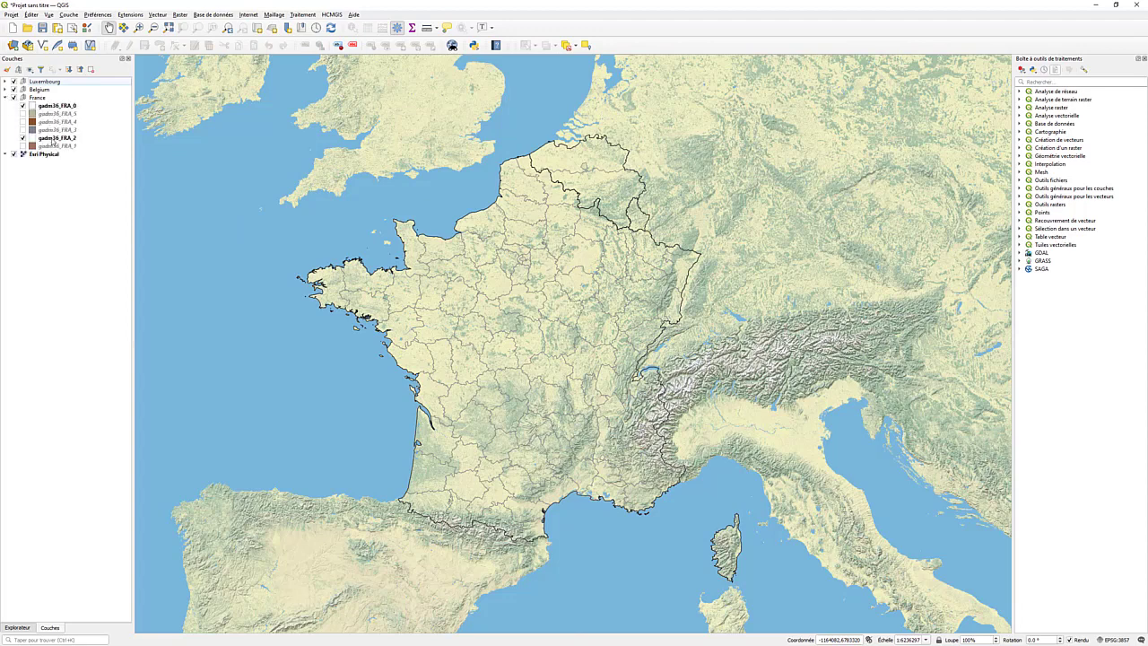
left_click(53, 139)
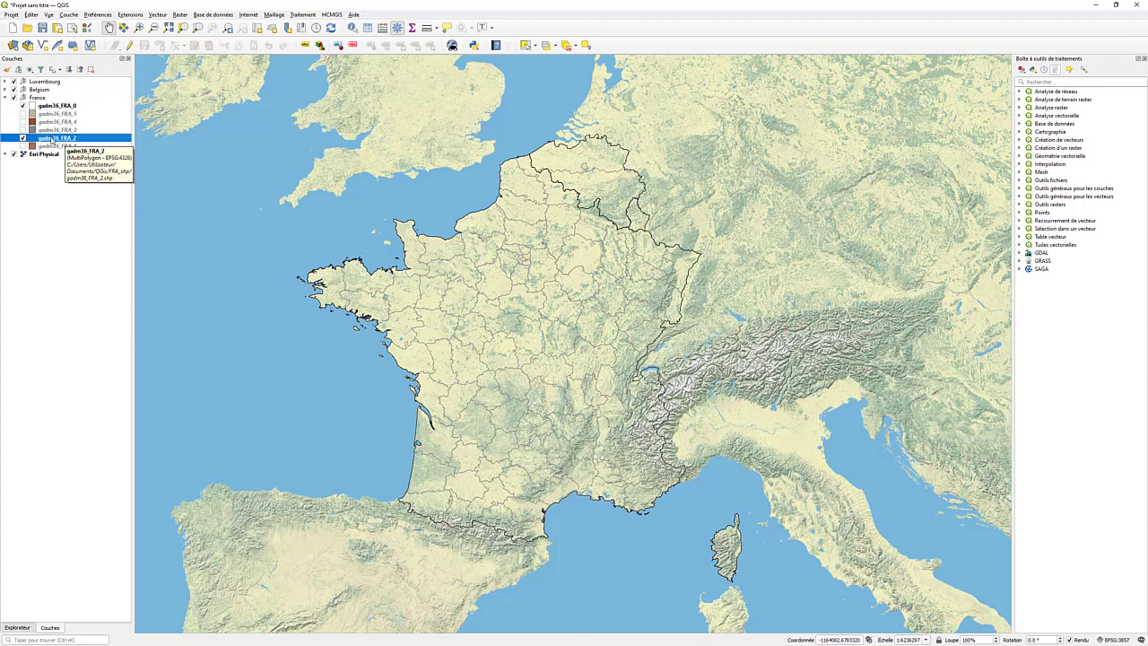
right_click(53, 140)
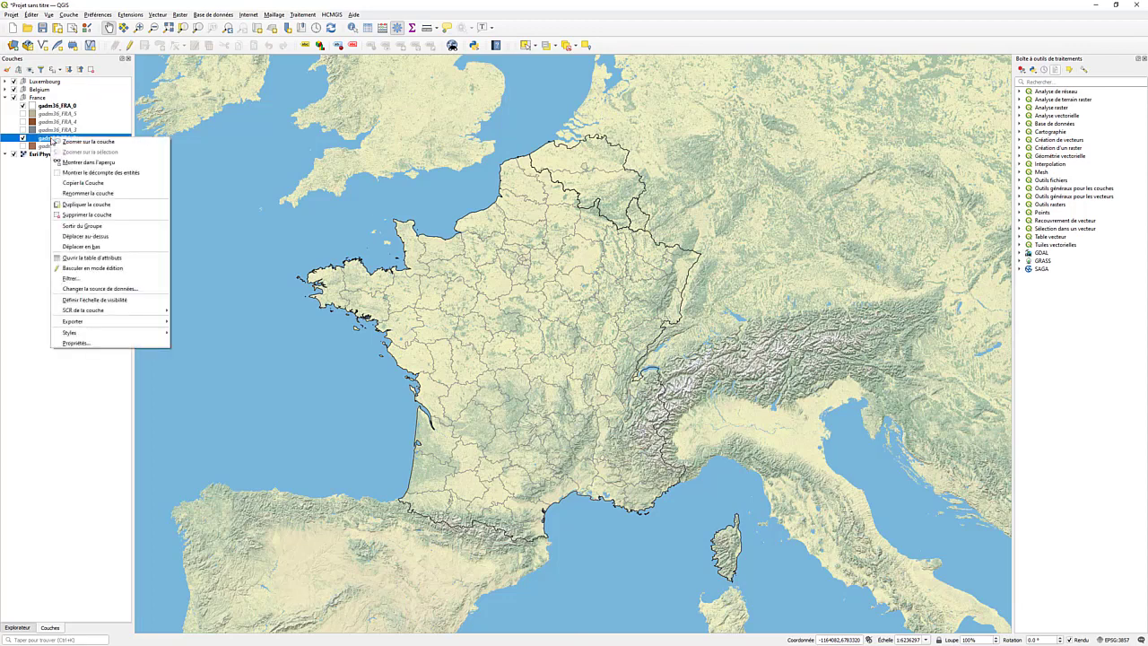
left_click(86, 260)
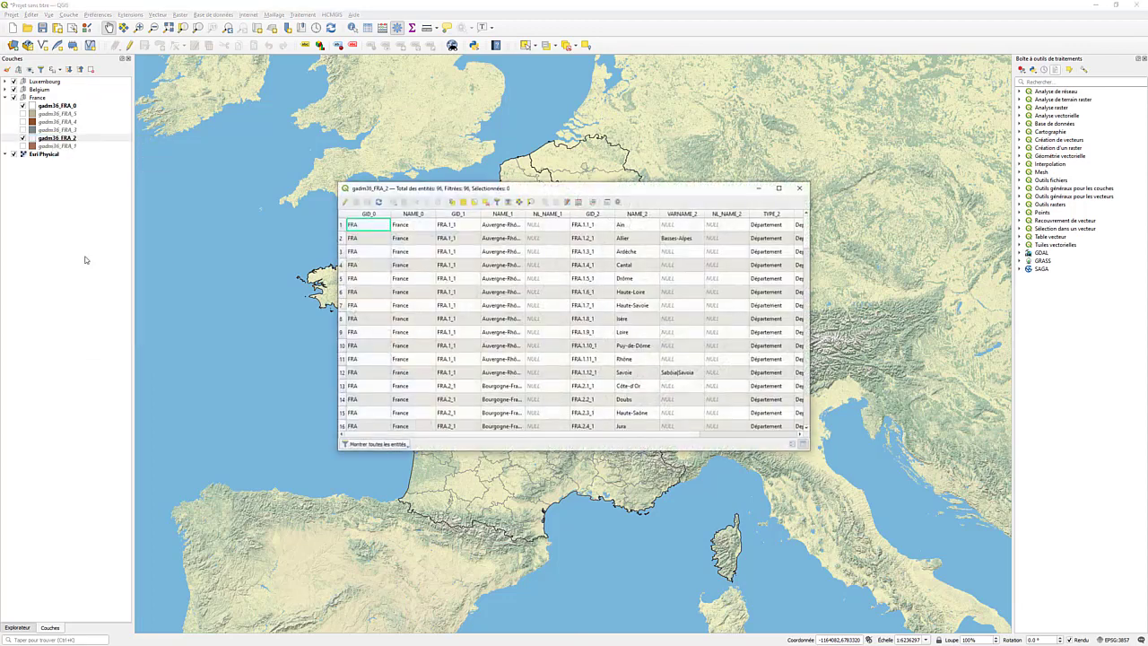
left_click_drag(518, 178, 309, 80)
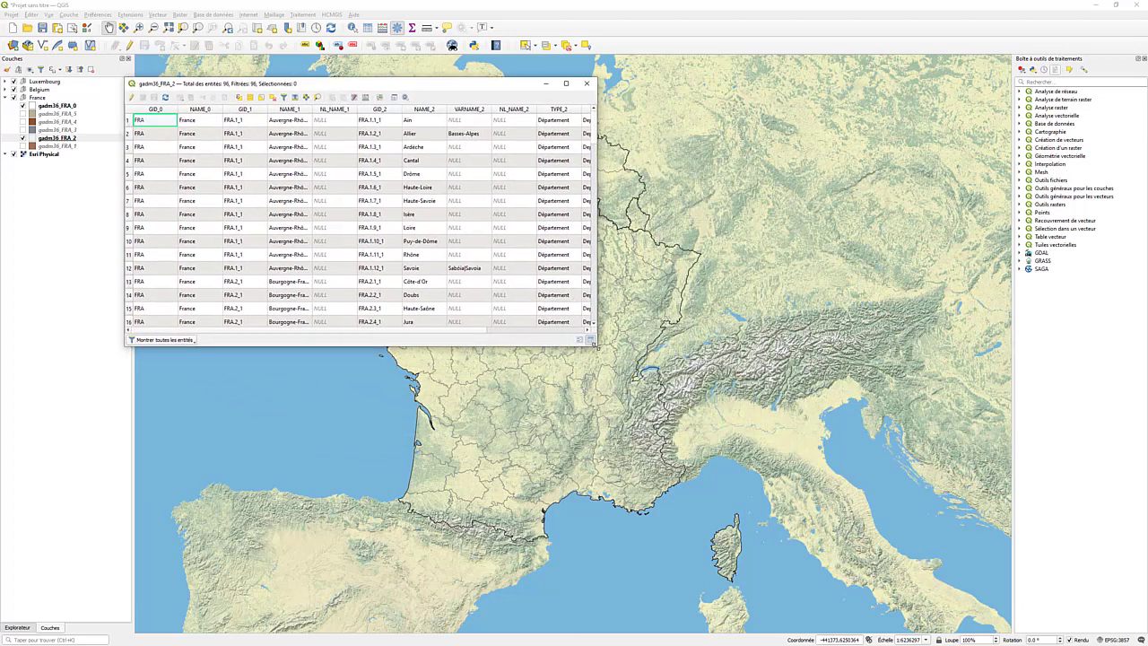
left_click_drag(594, 344, 820, 500)
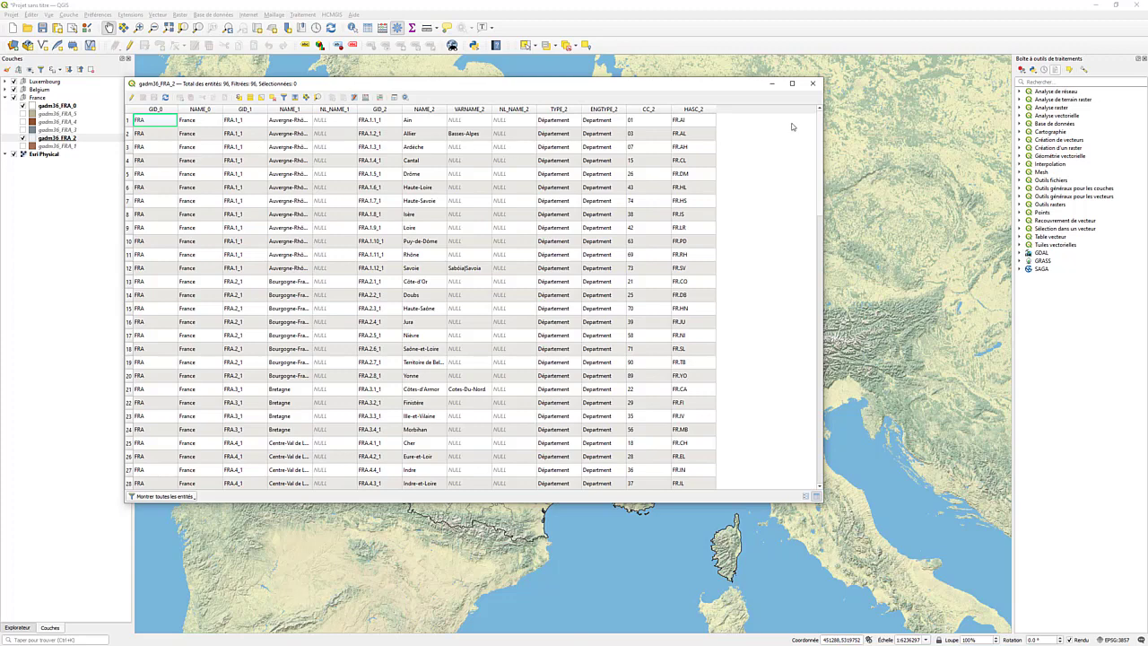
mouse_move(821, 144)
left_mouse_down()
mouse_move(819, 293)
mouse_move(820, 147)
left_mouse_up()
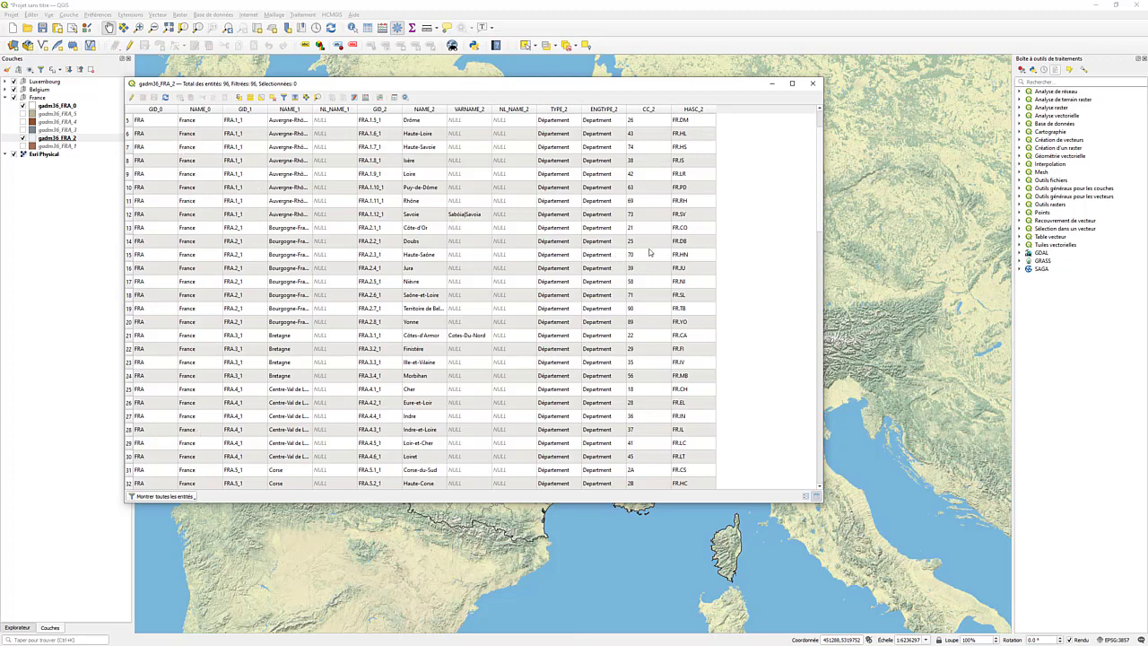
left_click(813, 84)
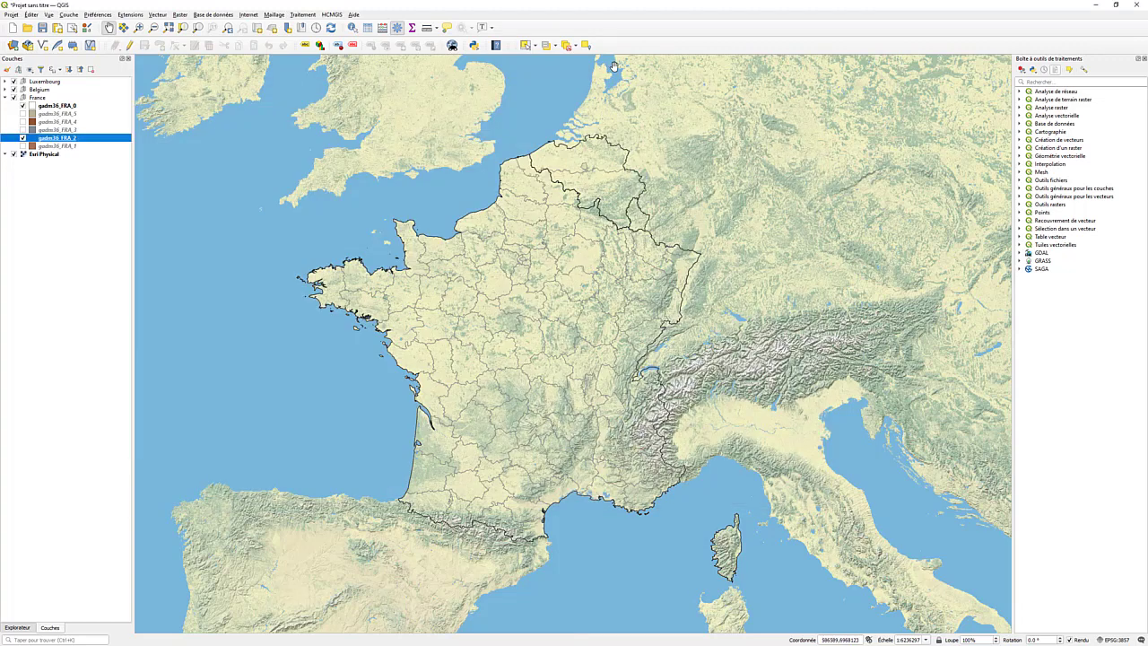
- Identify the departments Indre-et-Loire, Bouches-du-Rhône, Var and Alpes-Maritimes on the gadm36_FRA_2 layer, and clear the identification results
left_click(352, 28)
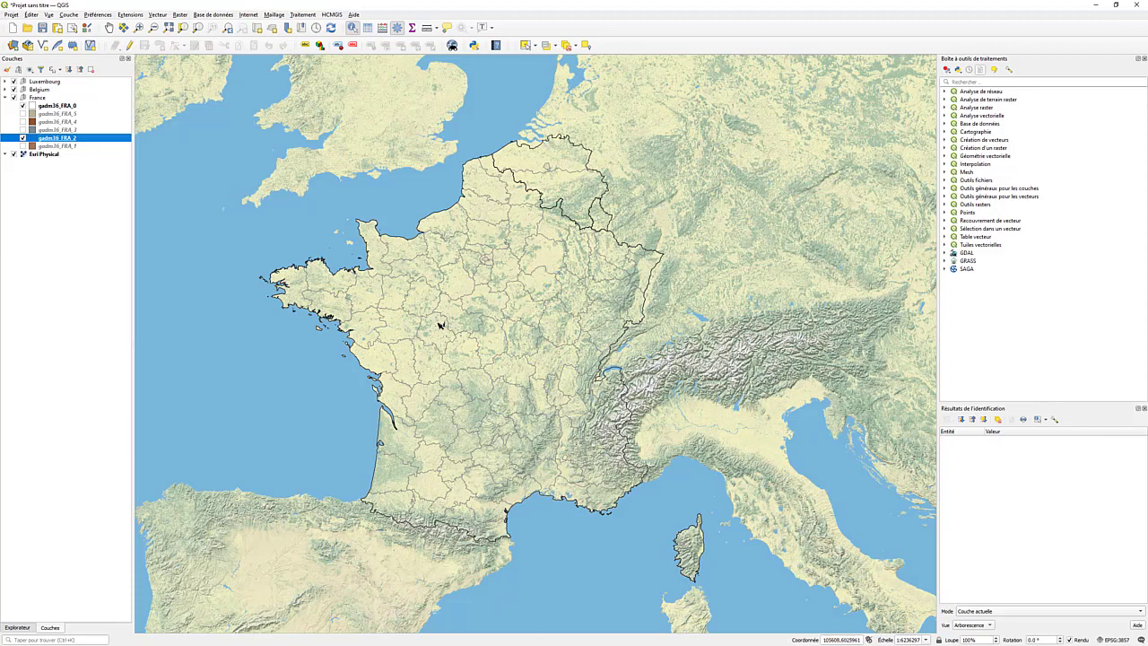
left_click(442, 330)
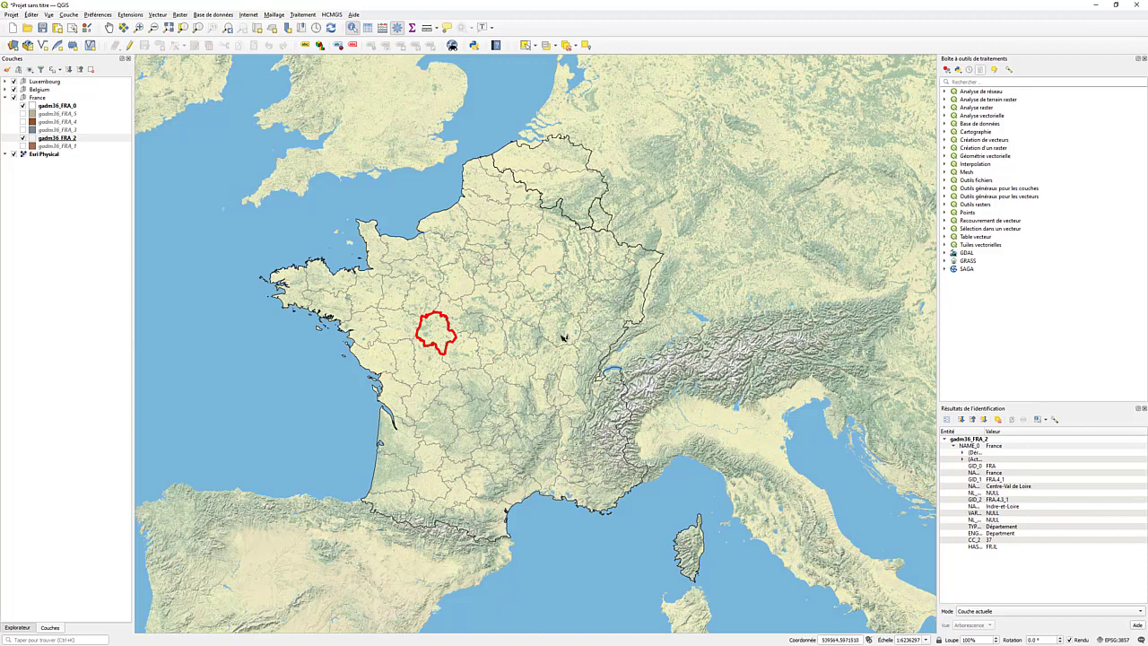
left_click(580, 492)
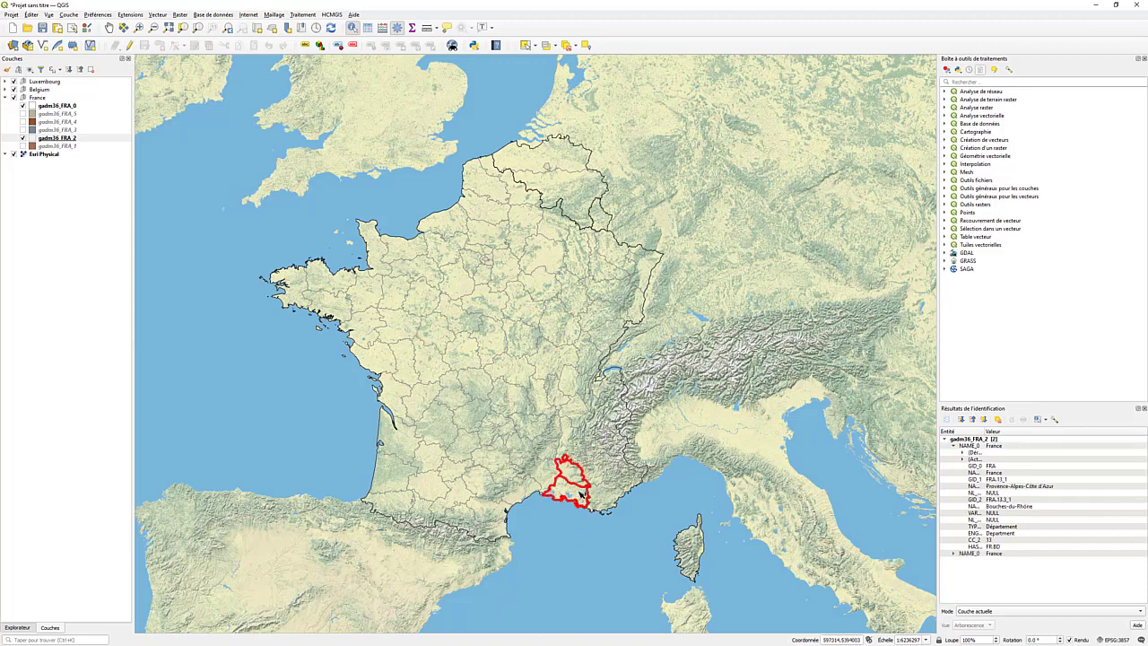
left_click(584, 496)
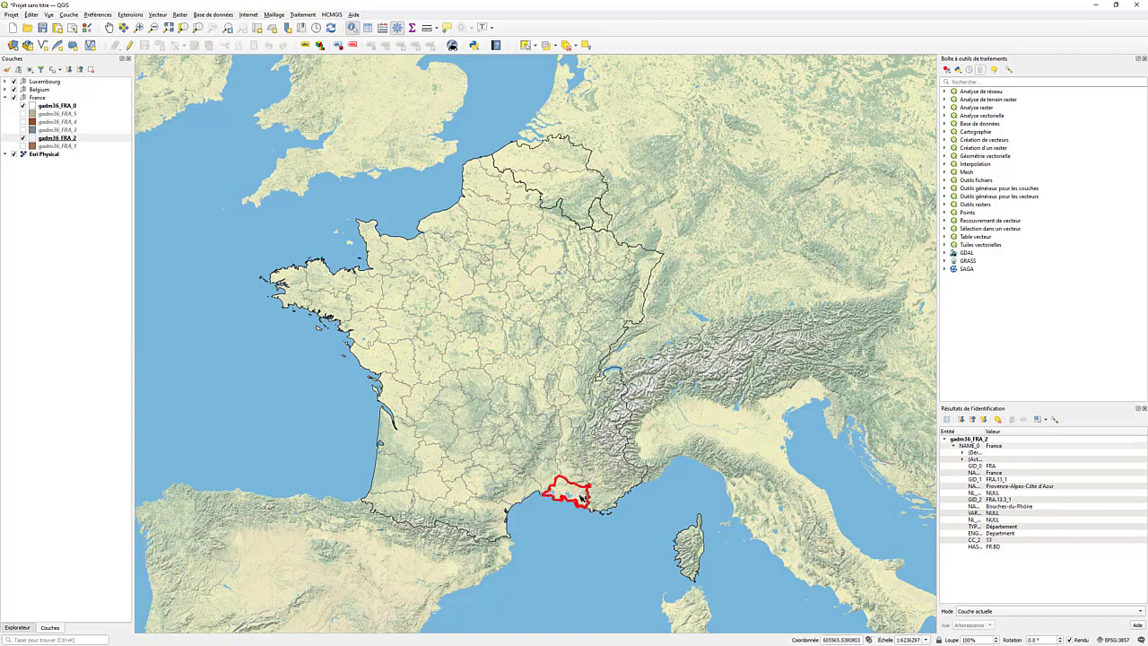
left_click(617, 499)
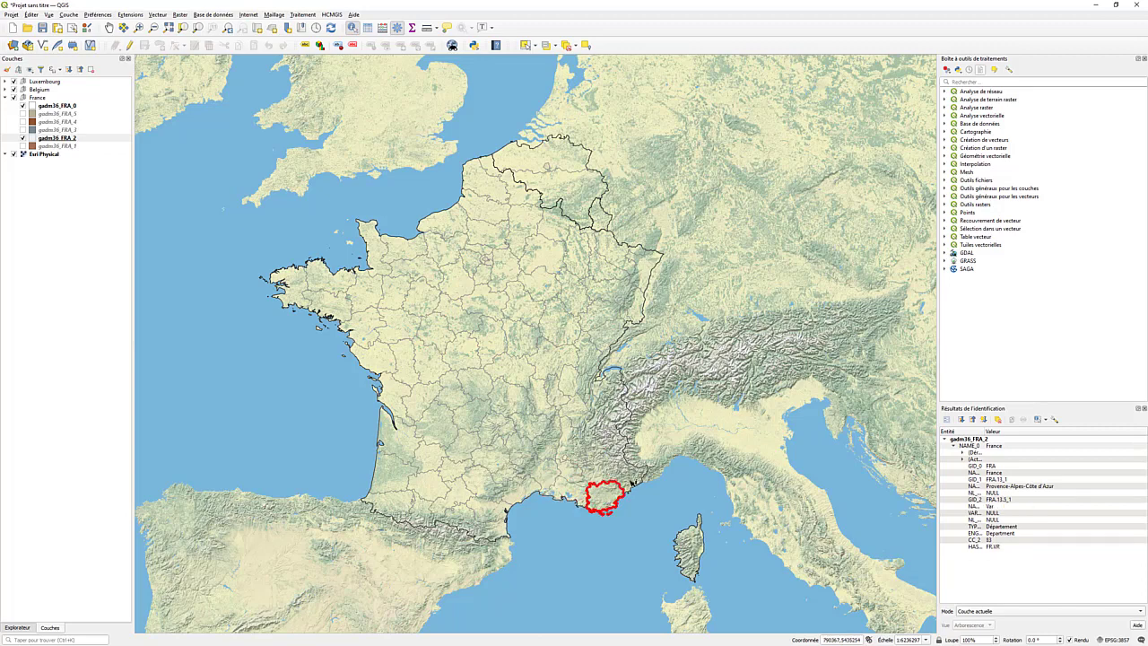
left_click(632, 481)
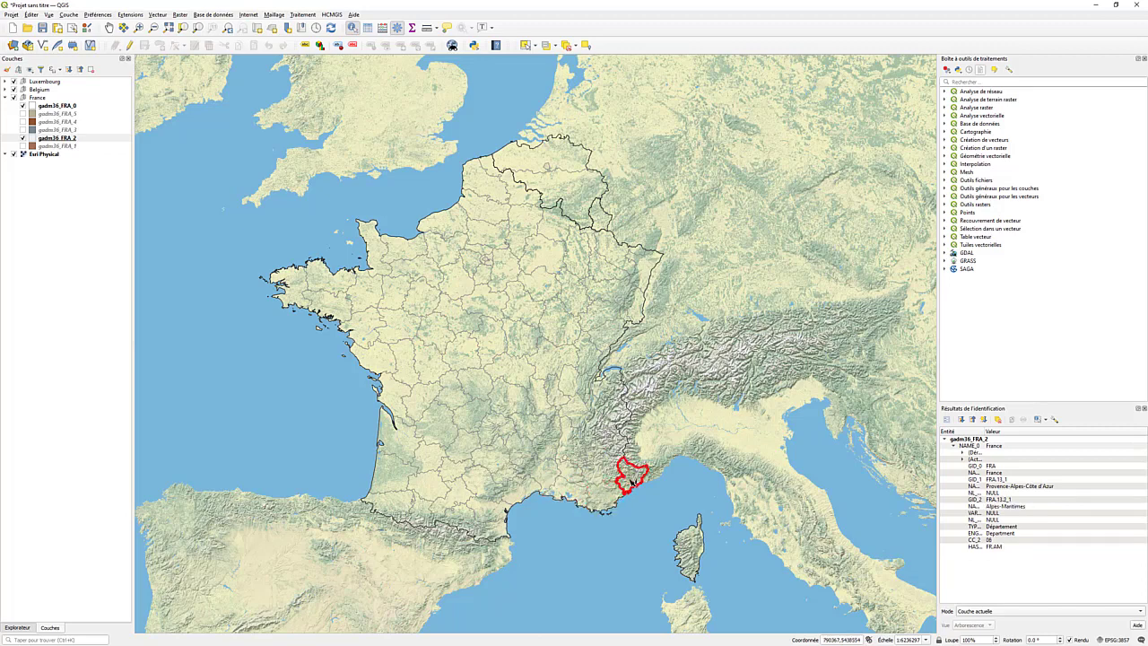
left_click(582, 601)
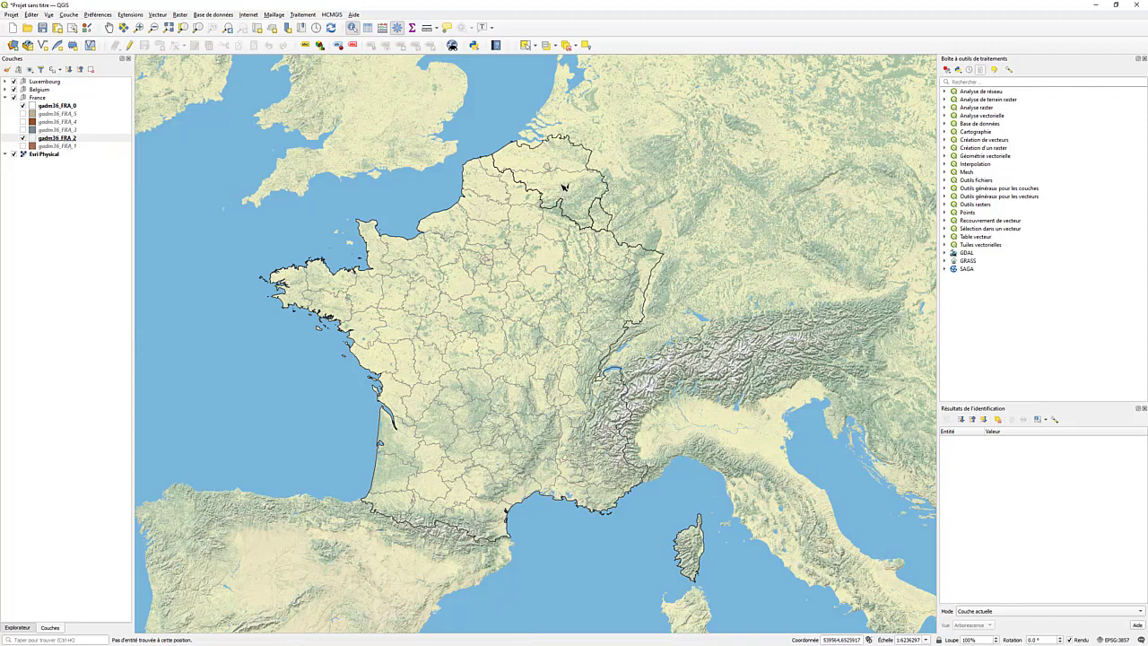
- Identify Belgium's southern region on the gadm36_BEL_1 layer, and collapse the France and Belgium layer groups
left_click(4, 90)
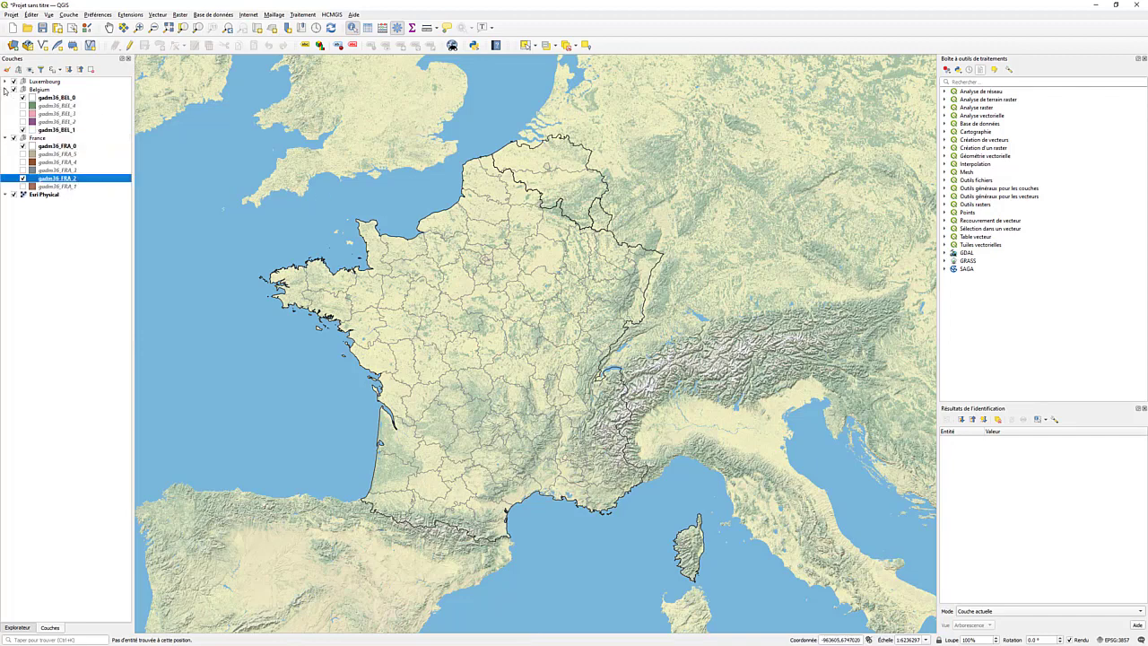
left_click(63, 130)
left_click(561, 186)
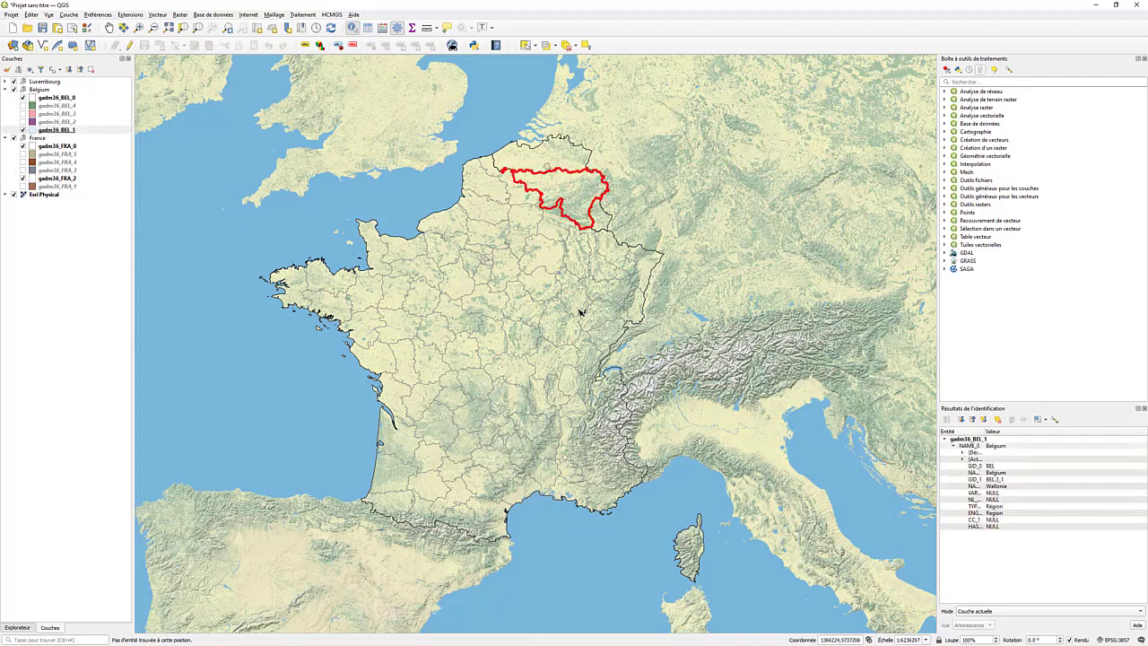
left_click(405, 223)
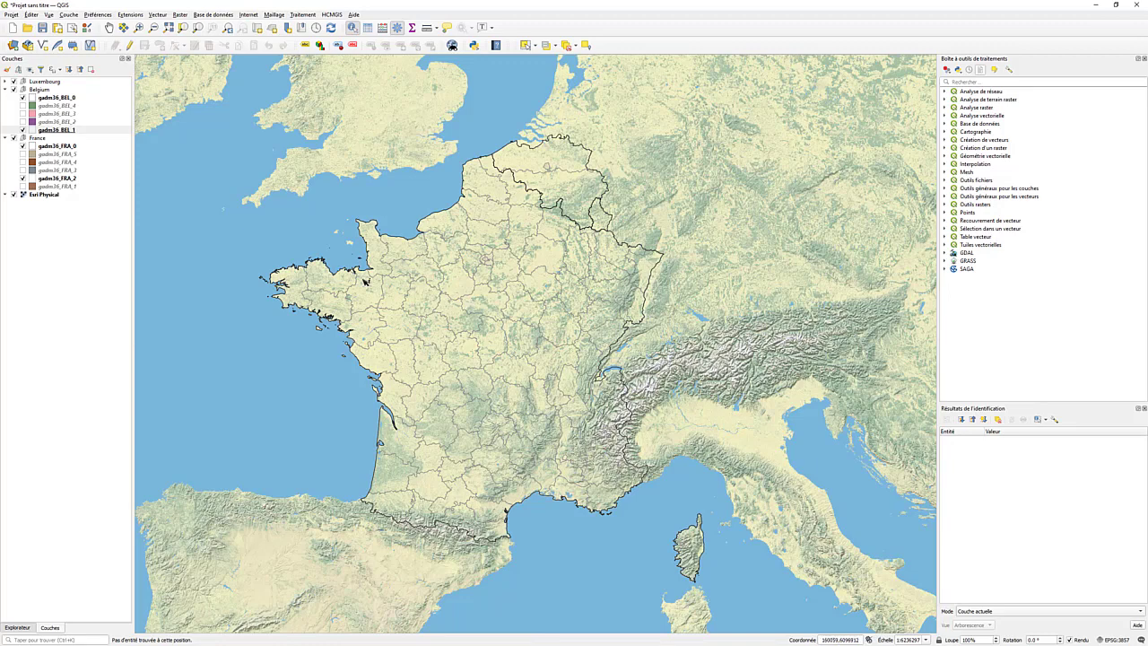
left_click(5, 137)
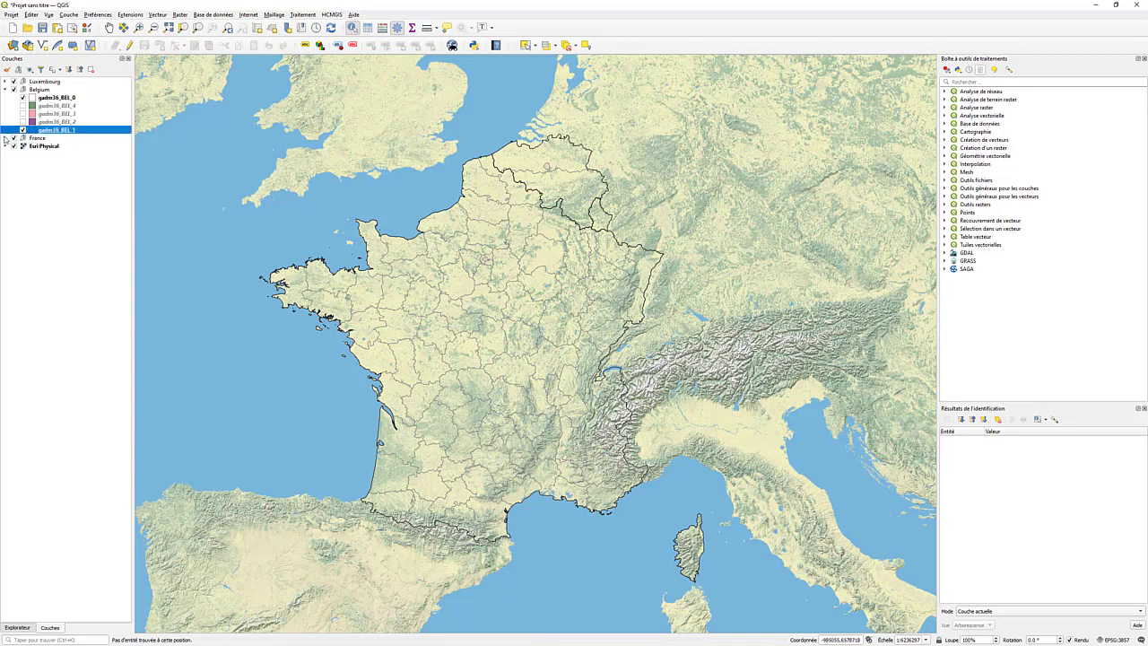
left_click(5, 89)
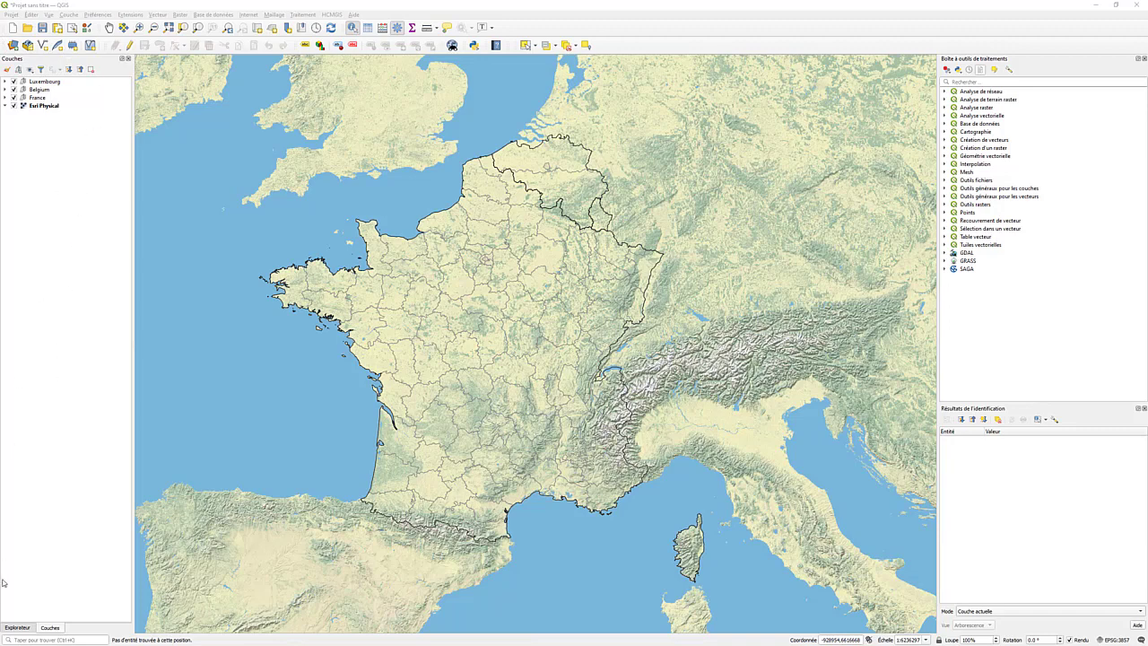
- Add mgrs_region.shp from the project folder to the map
left_click(11, 627)
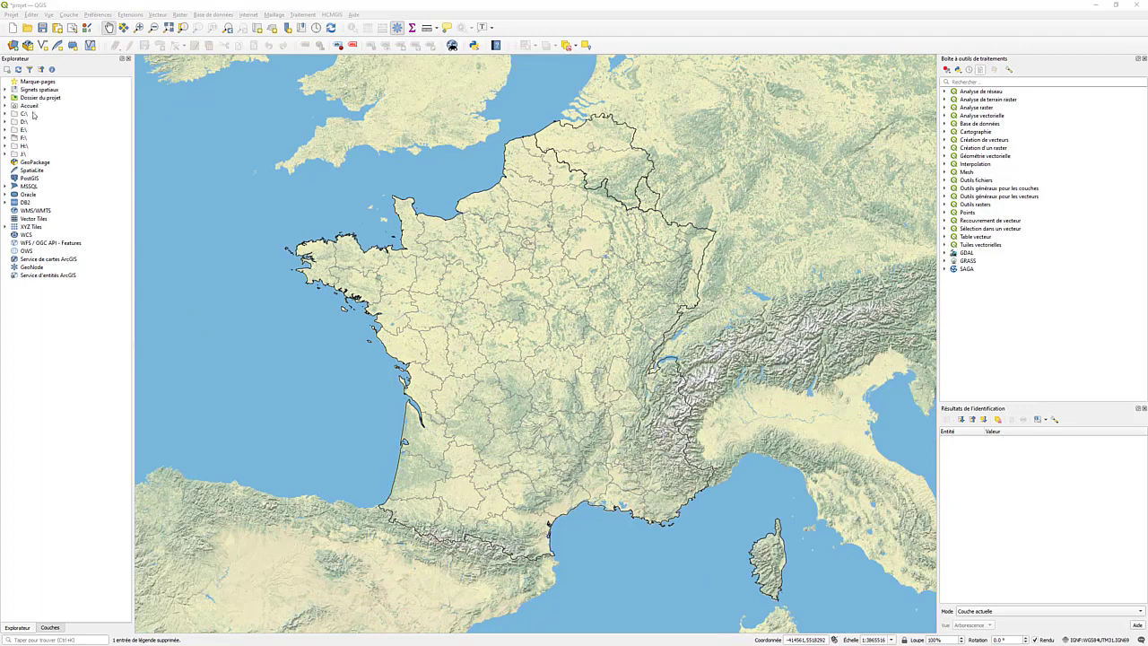
left_click(5, 97)
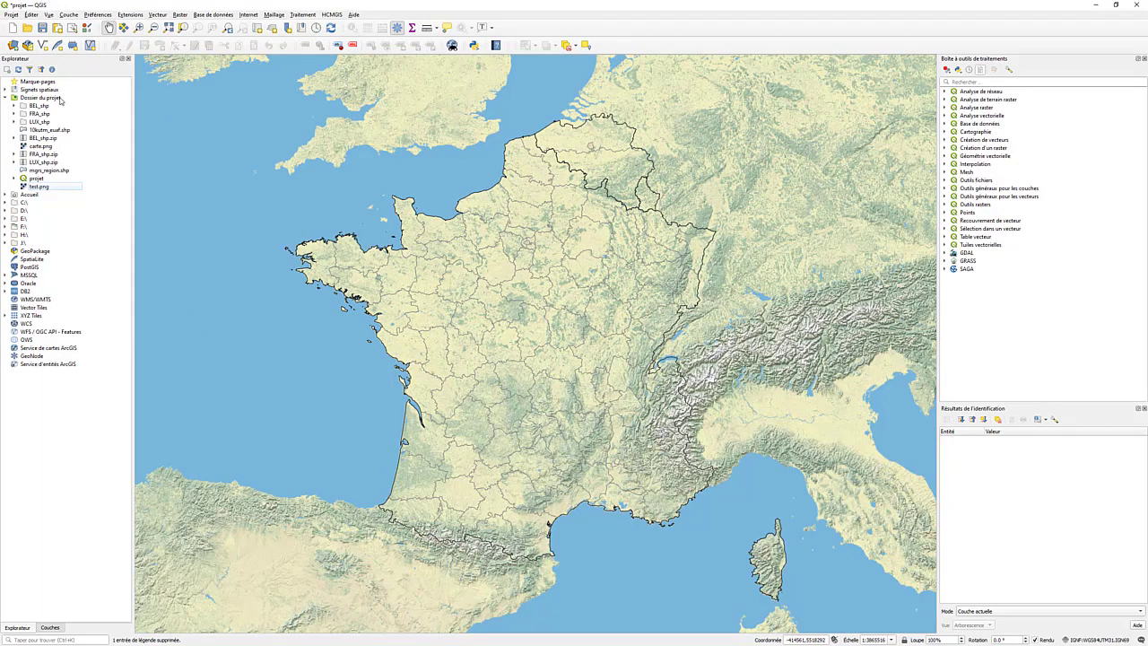
left_click(78, 219)
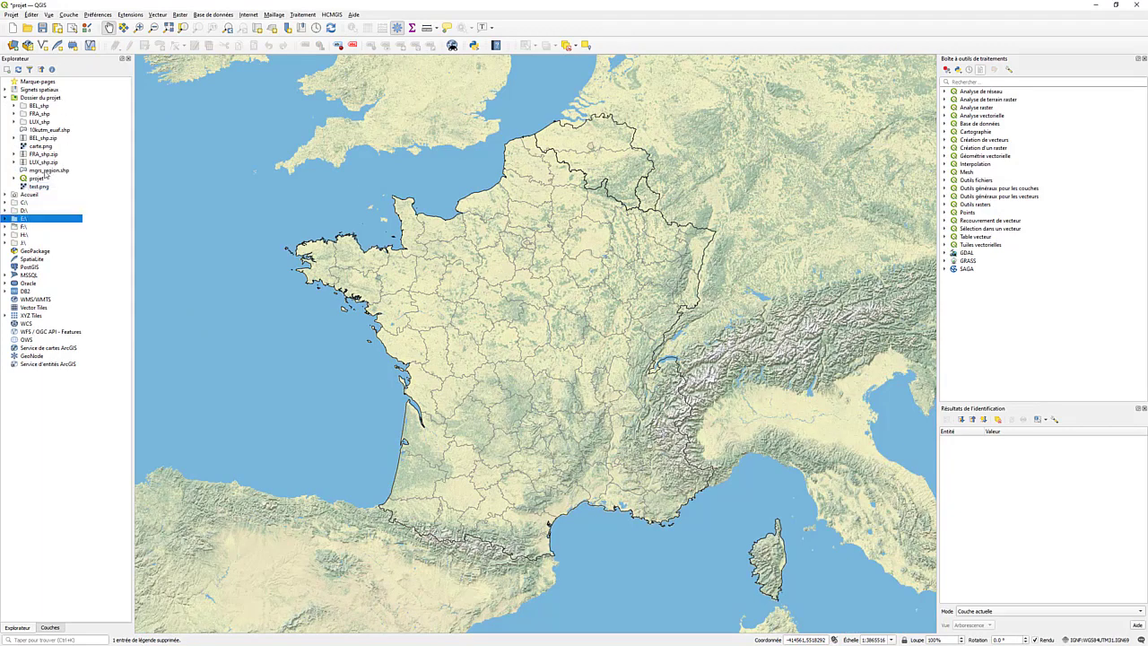
left_click(45, 170)
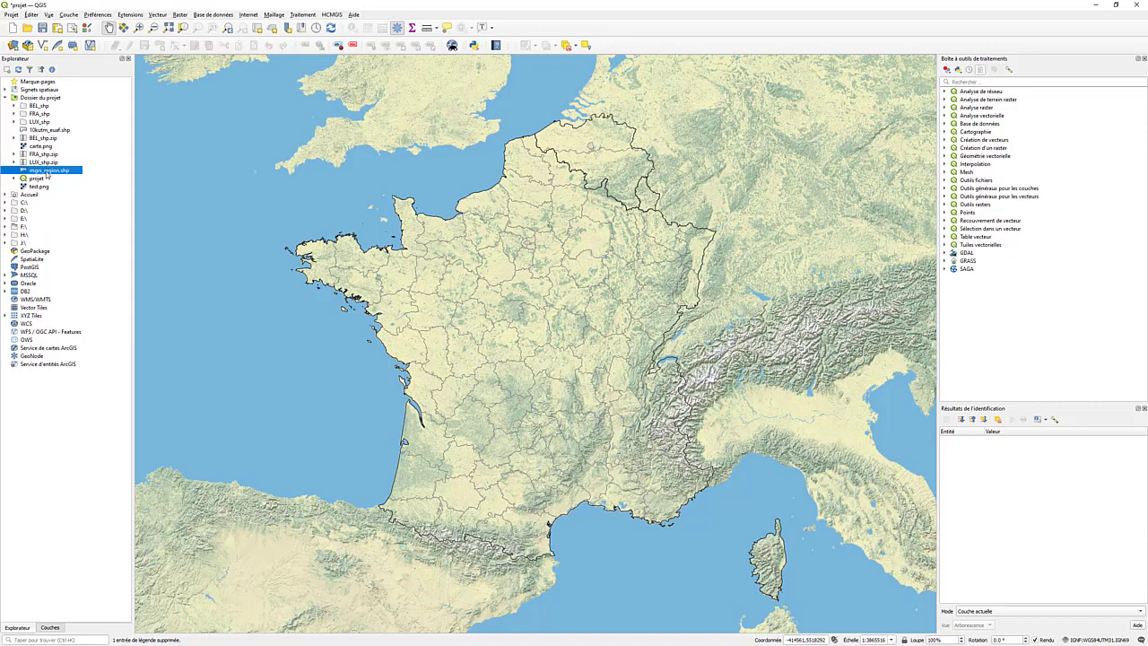
left_click_drag(47, 176, 576, 320)
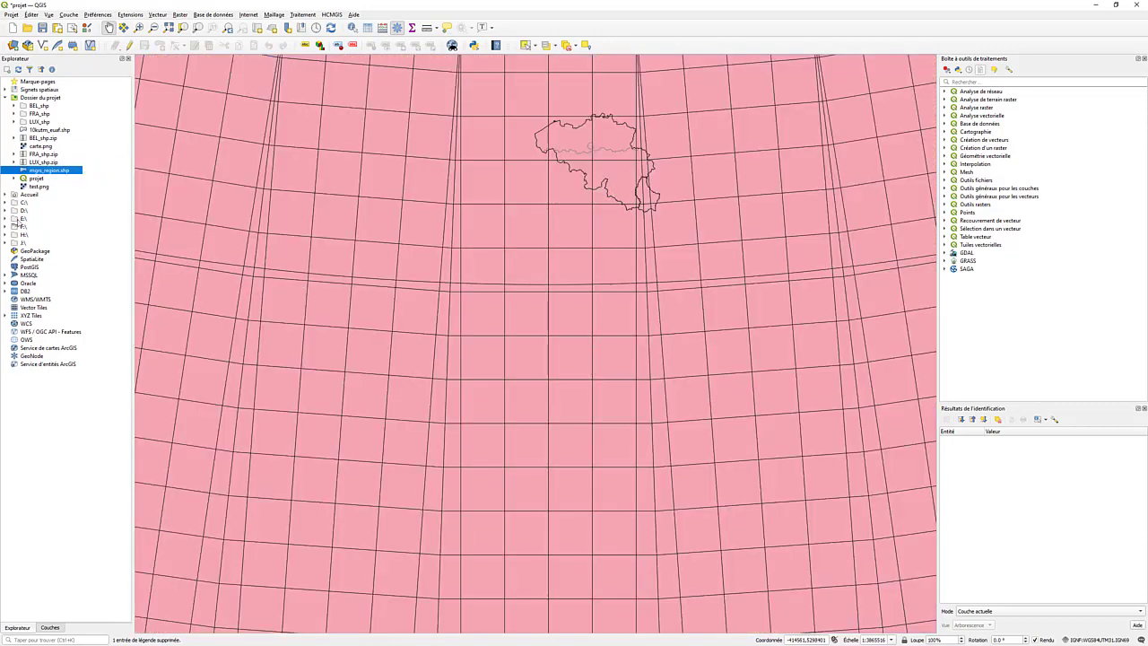
- Move the mgrs_region layer from the France group into Luxembourg and out of that group, above all other layers
left_click(50, 628)
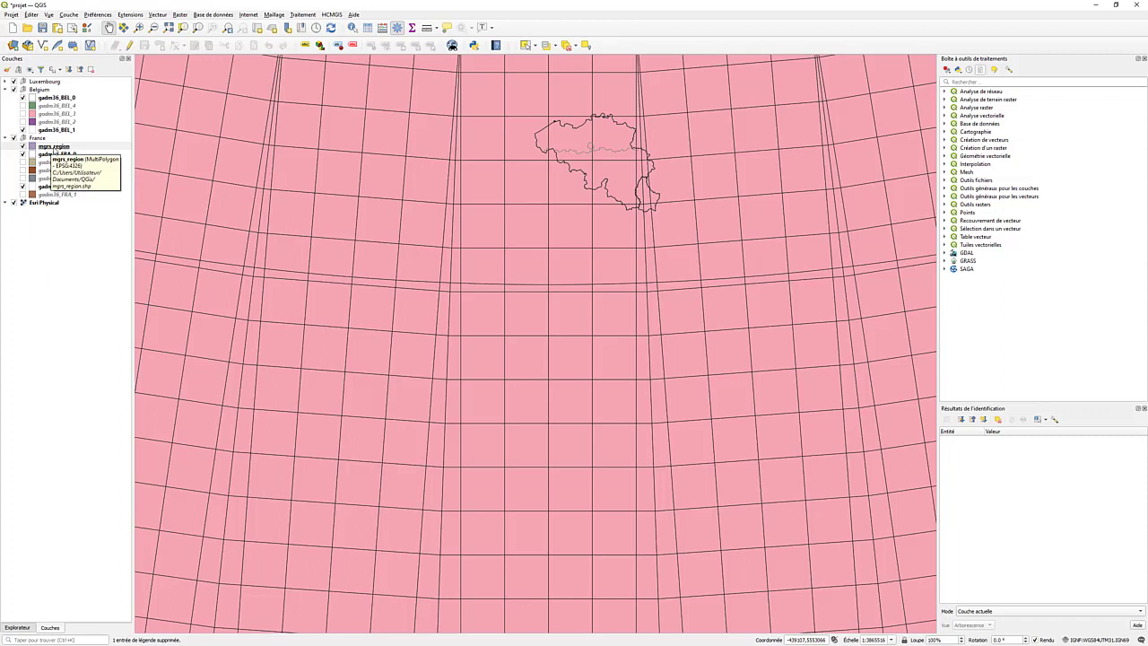
left_click(53, 146)
left_click_drag(53, 147, 80, 85)
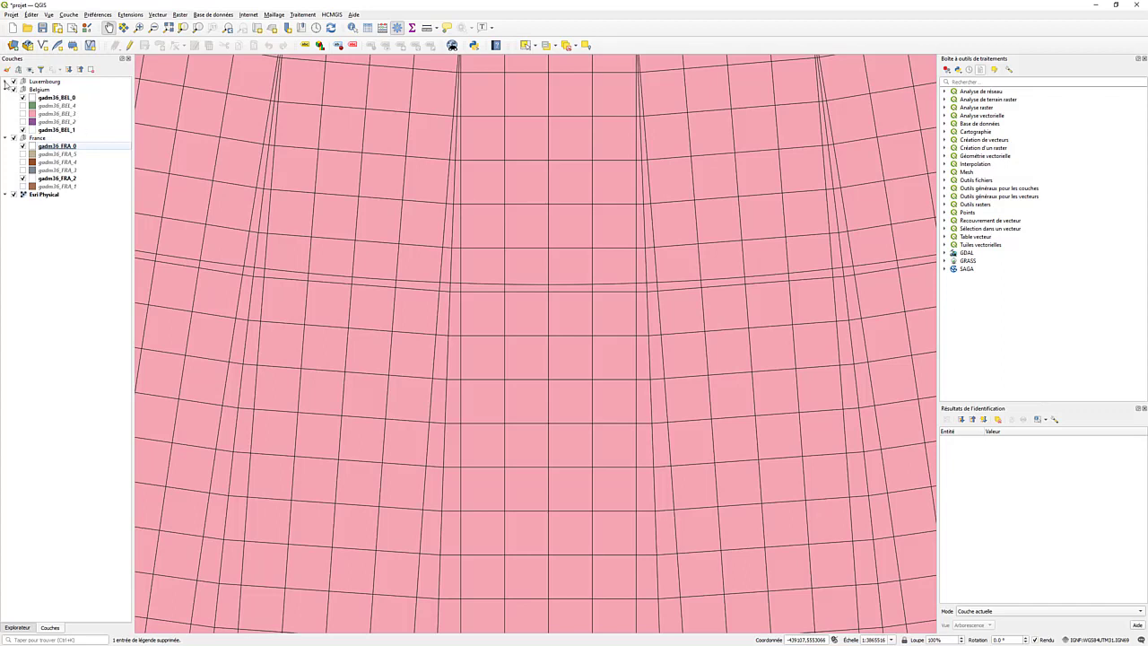
left_click(6, 81)
right_click(55, 91)
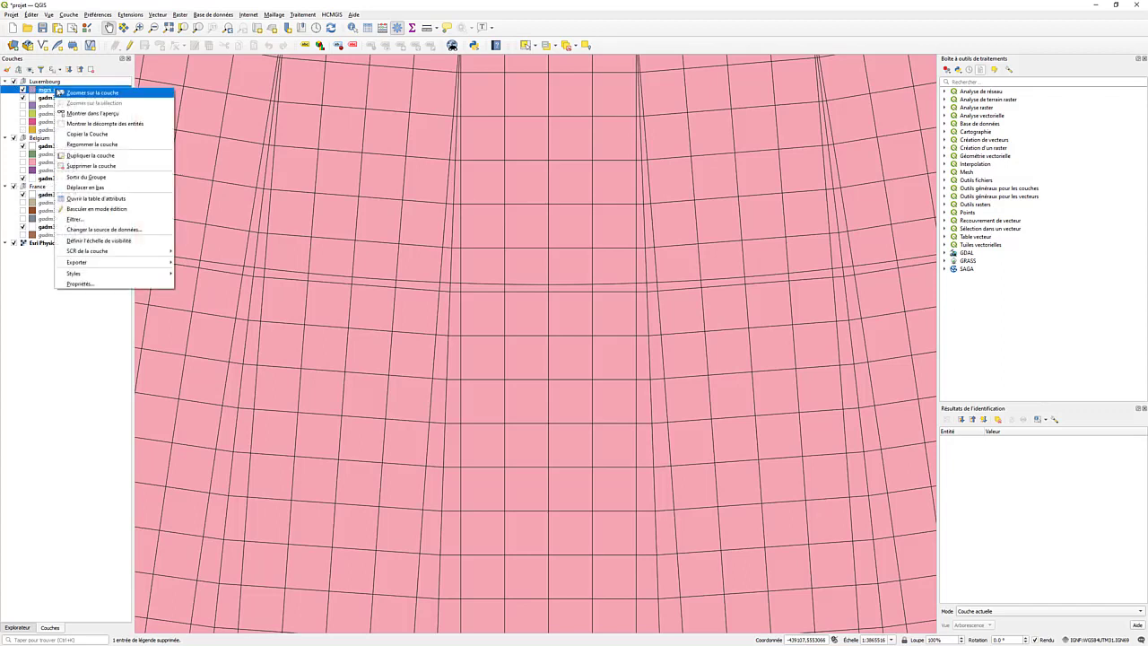
left_click(87, 177)
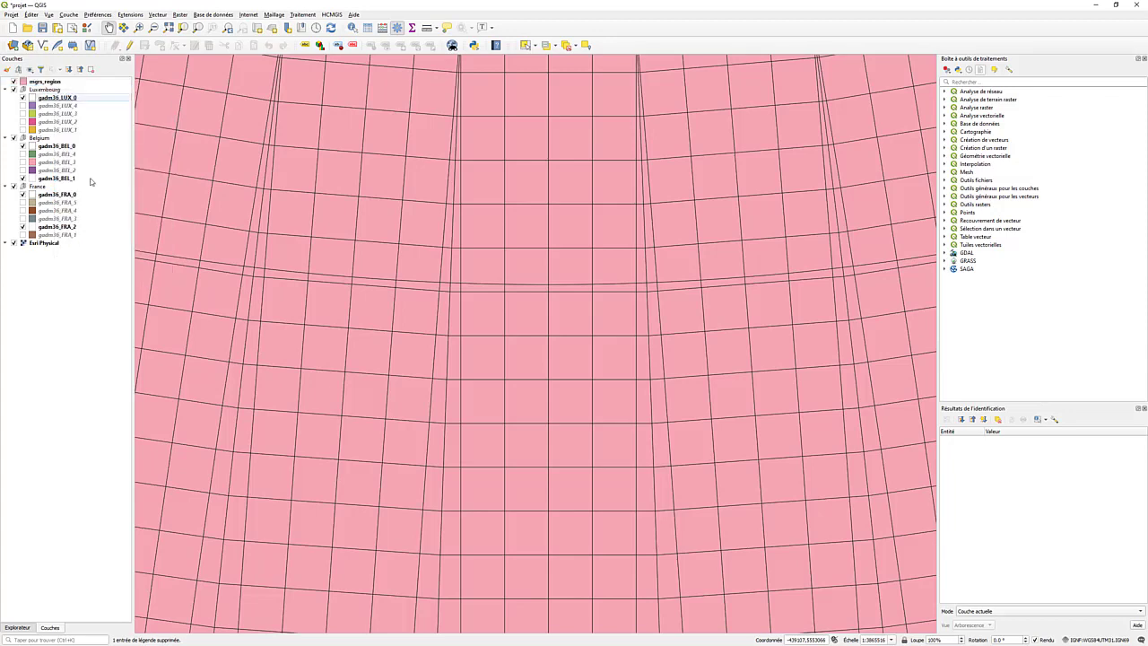
- Set the mgrs_region layer's simple fill style to no fill (Pas de remplissage), keeping only the grid outlines
double_click(44, 82)
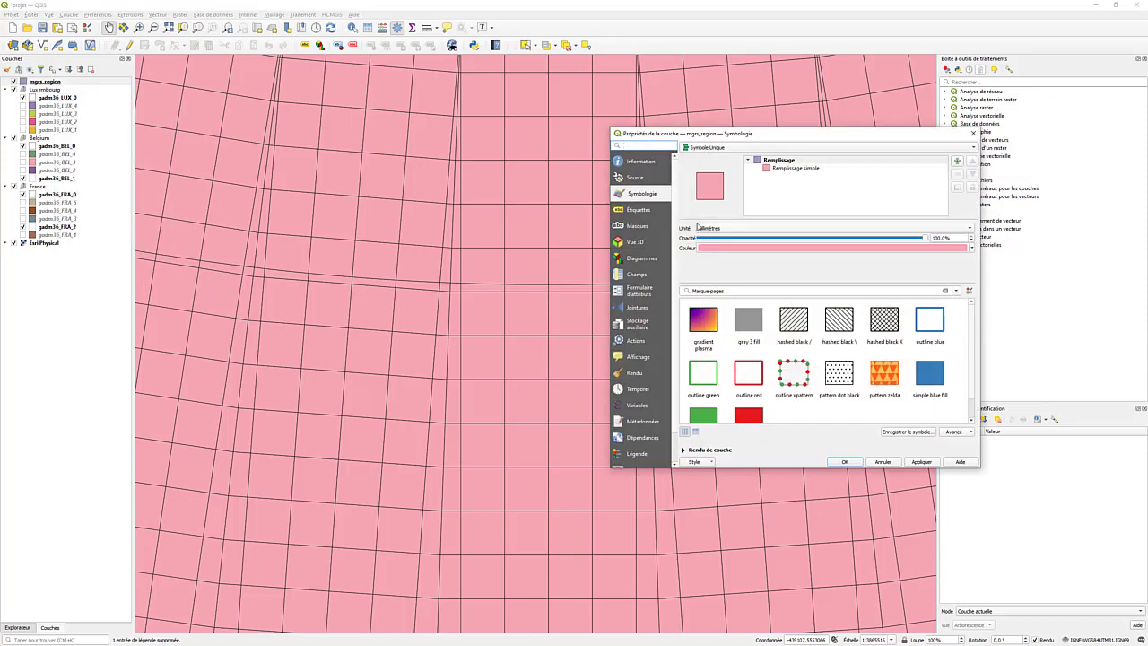
left_click(782, 170)
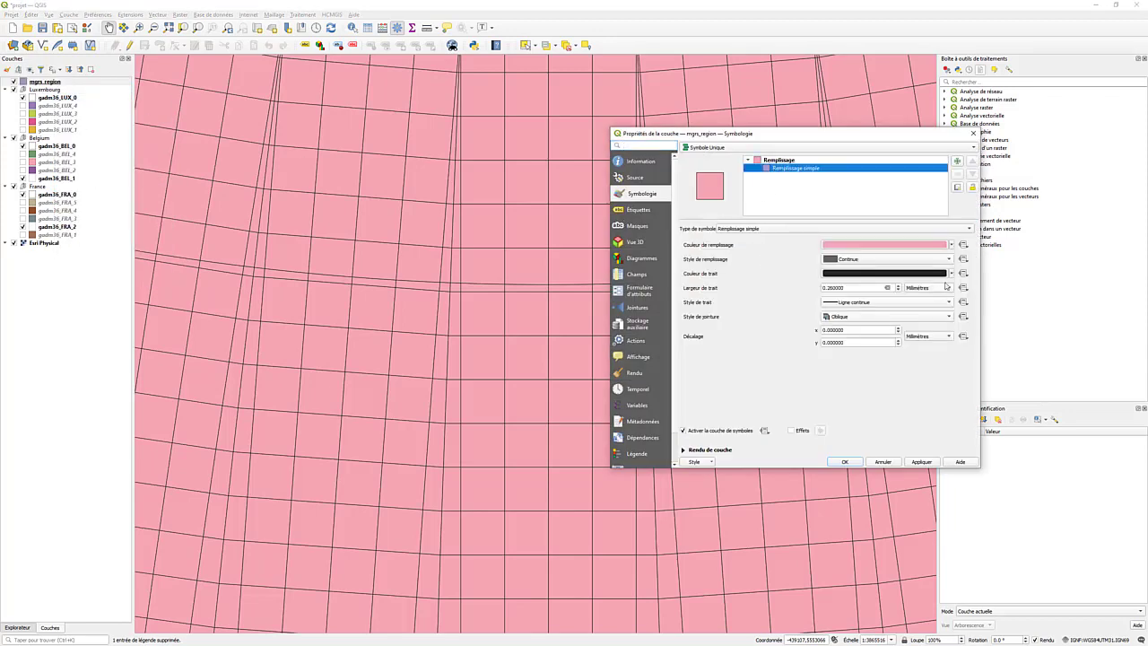
left_click(868, 261)
left_click(866, 268)
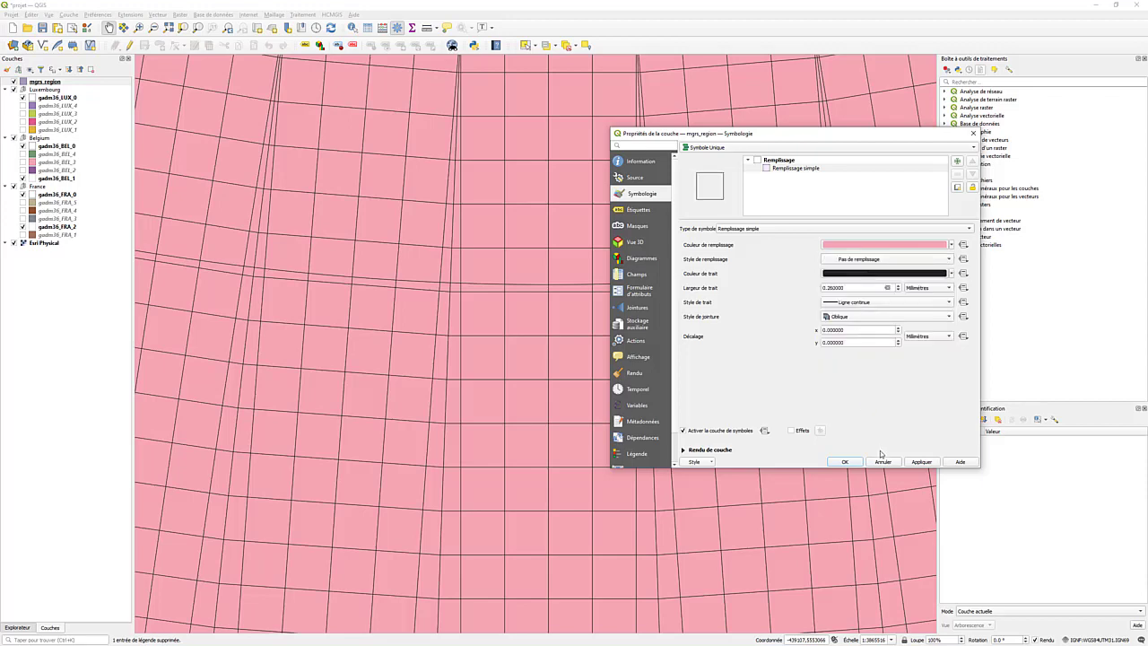
left_click(924, 463)
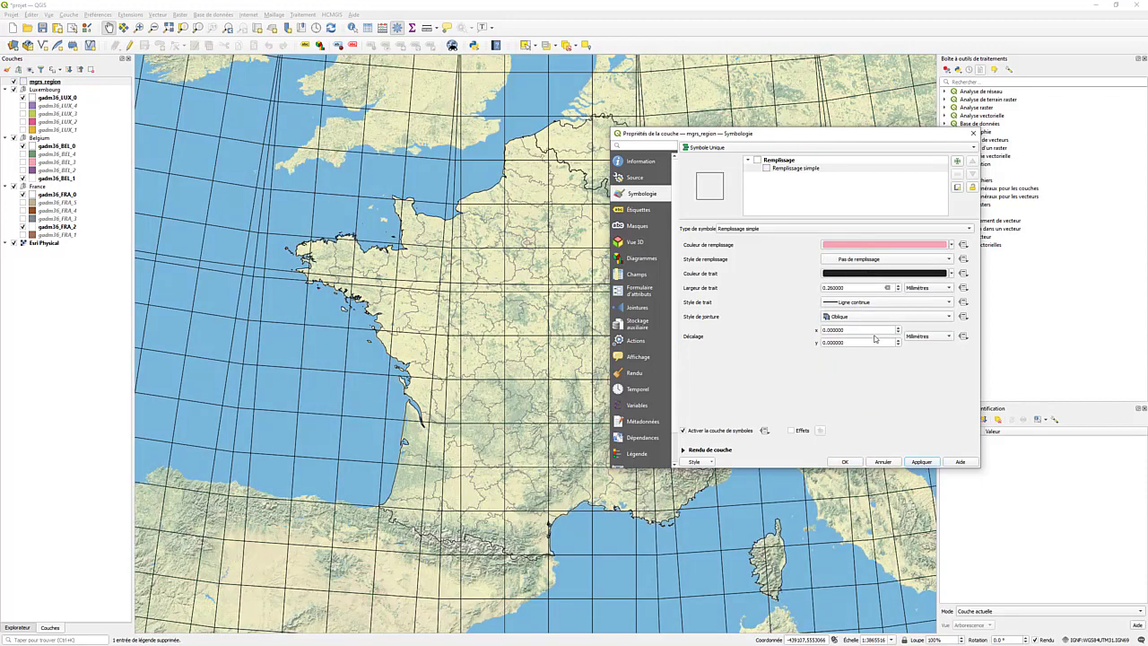
left_click(844, 462)
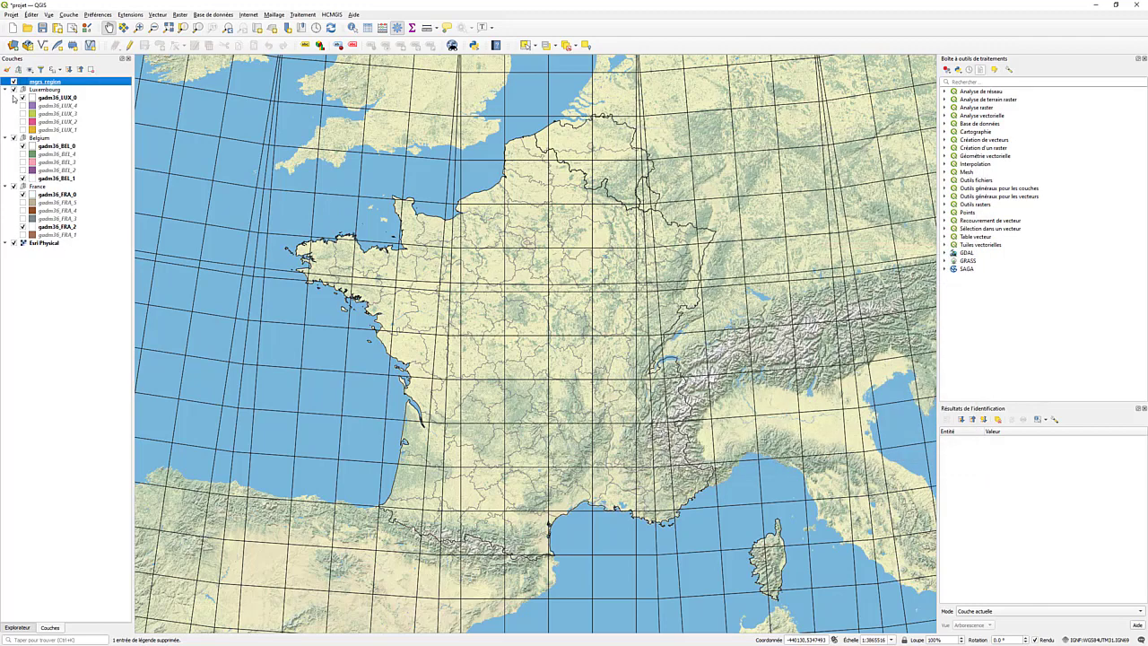
- Add 10kutm_euaf.shp from the project folder to the map and place it just below the mgrs_region layer
left_click(18, 628)
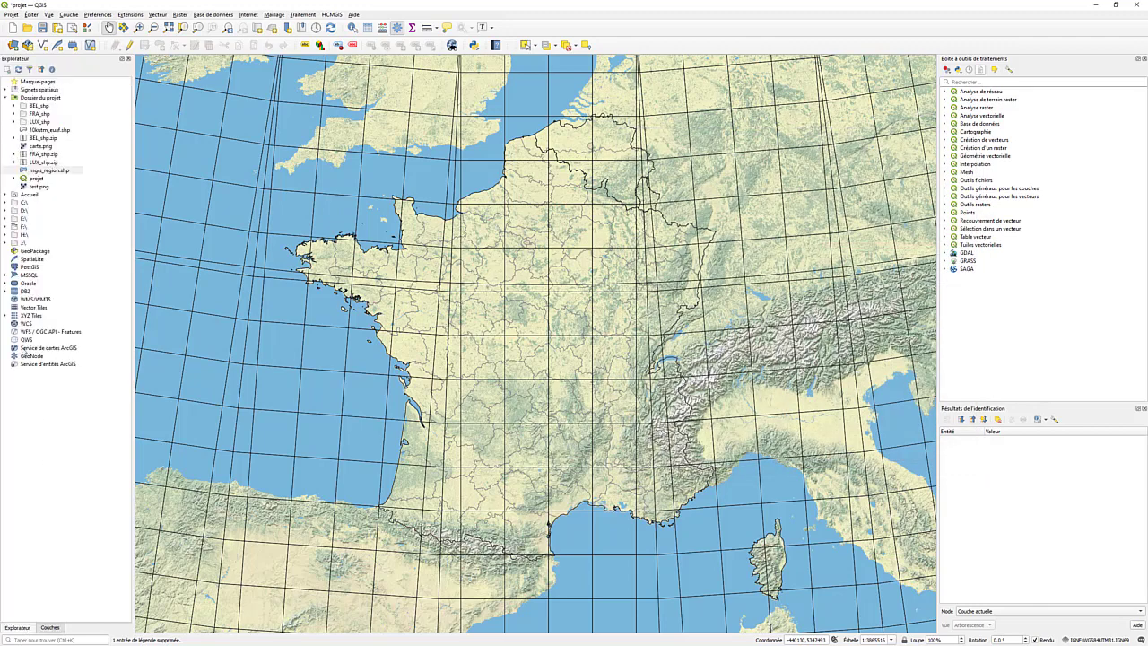
left_click(45, 132)
left_click_drag(40, 133, 555, 354)
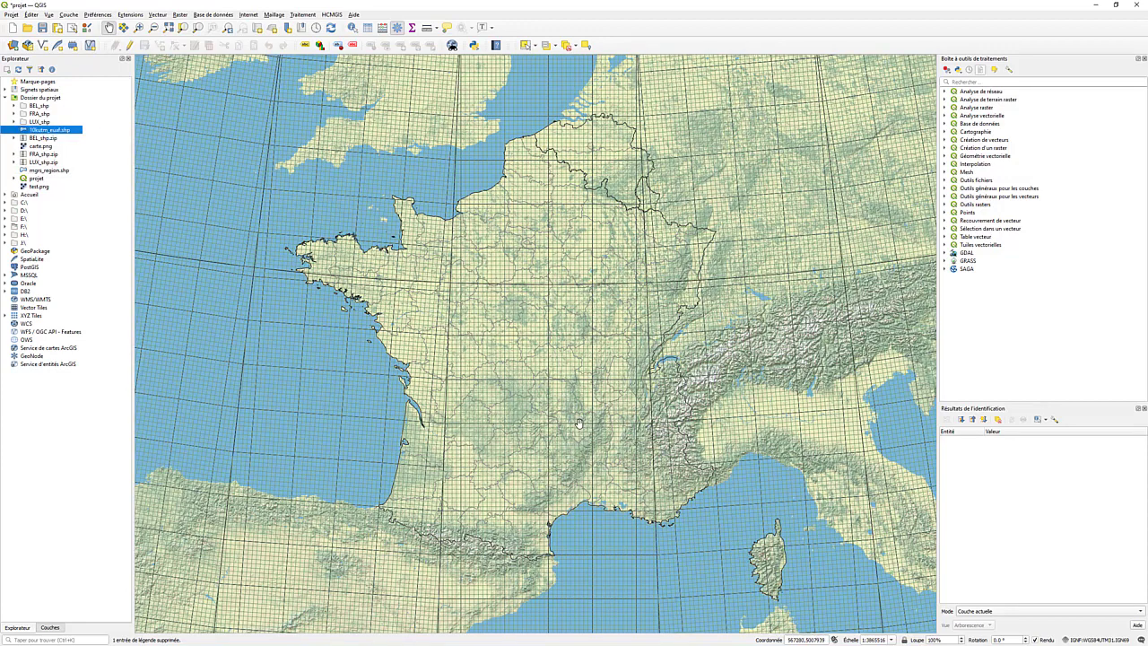
left_click(49, 627)
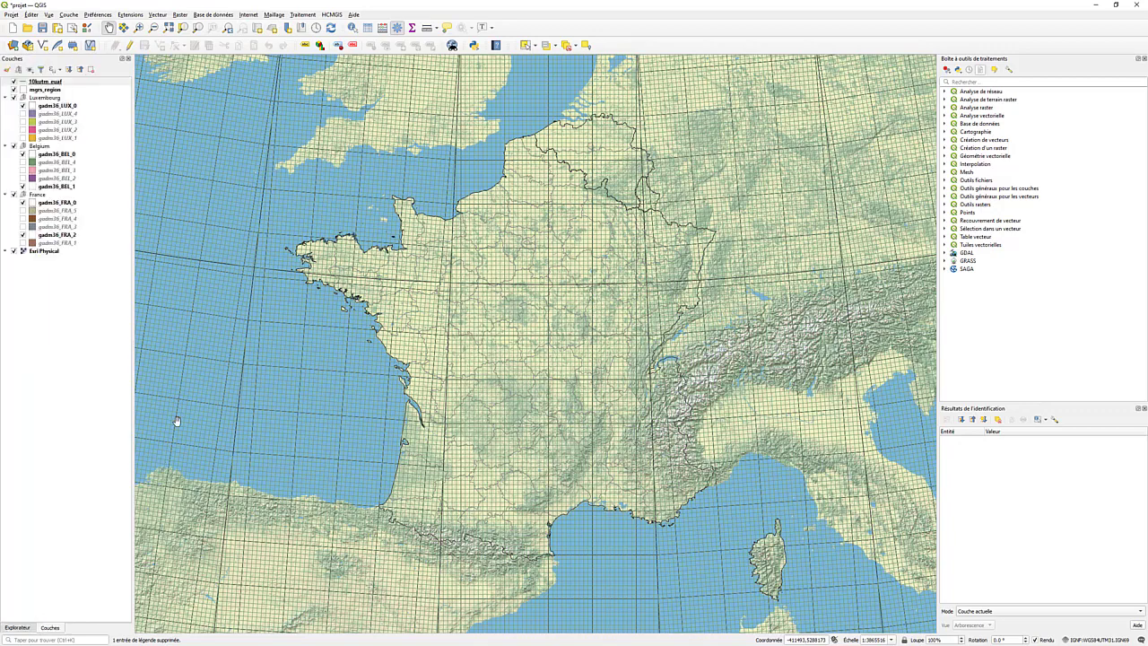
left_click_drag(64, 85, 43, 92)
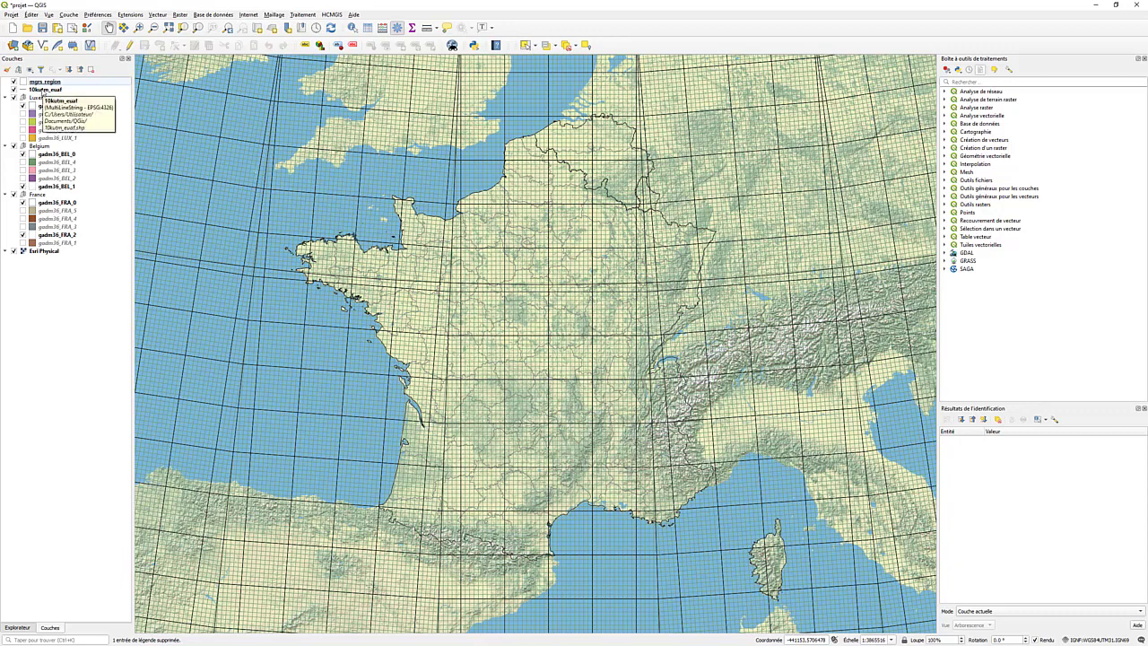
- Style the 10kutm_euaf layer's simple line in light grey #b1b1b1 with a stroke width of 0.06 mm
double_click(42, 91)
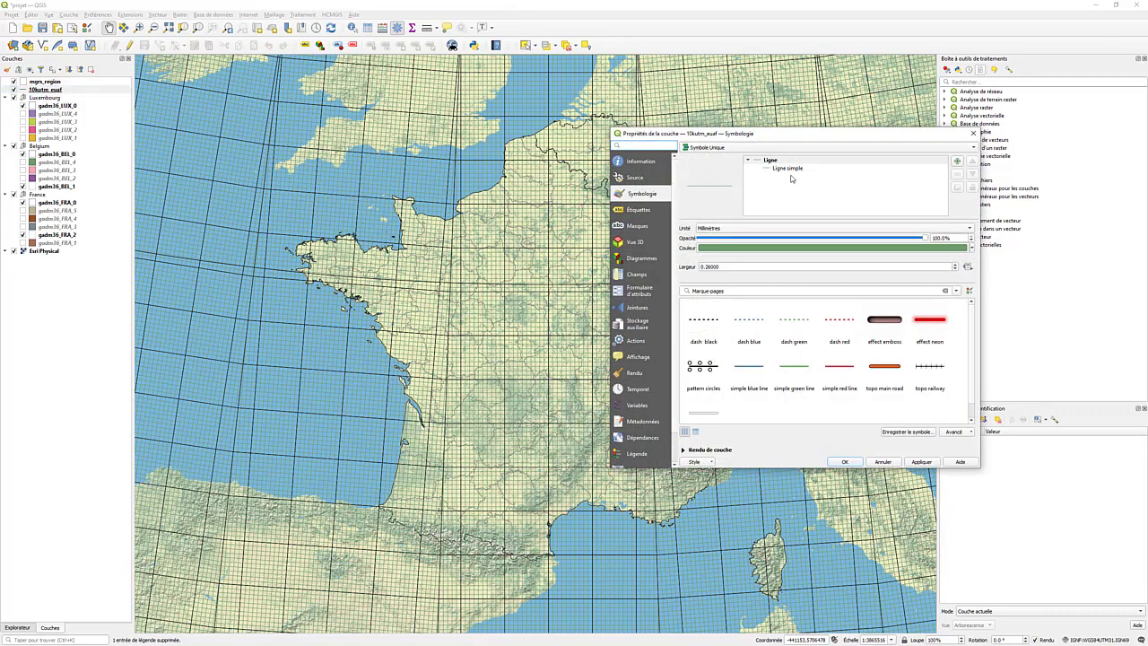
left_click(789, 168)
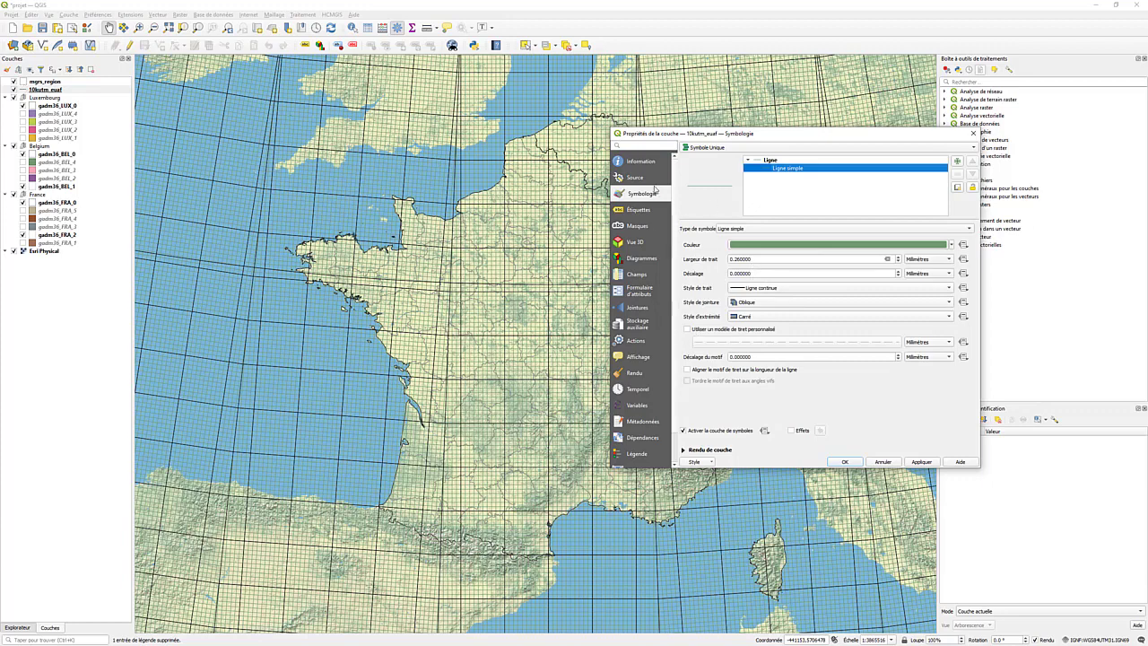
left_click(765, 245)
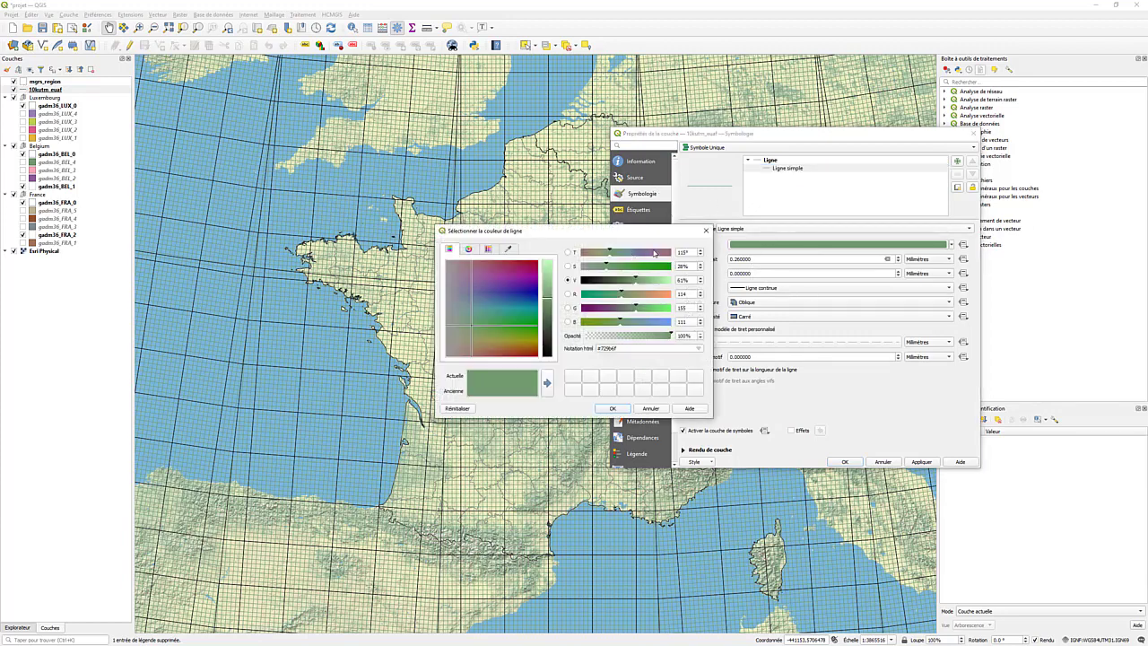
left_click_drag(477, 313, 447, 309)
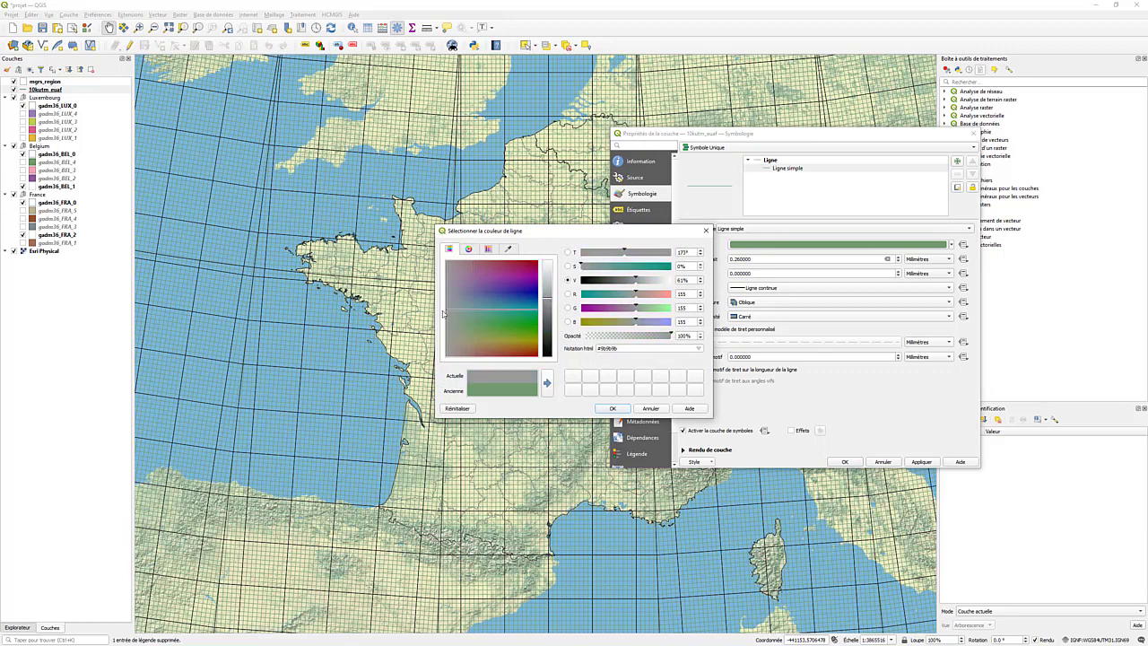
left_click_drag(636, 280, 644, 282)
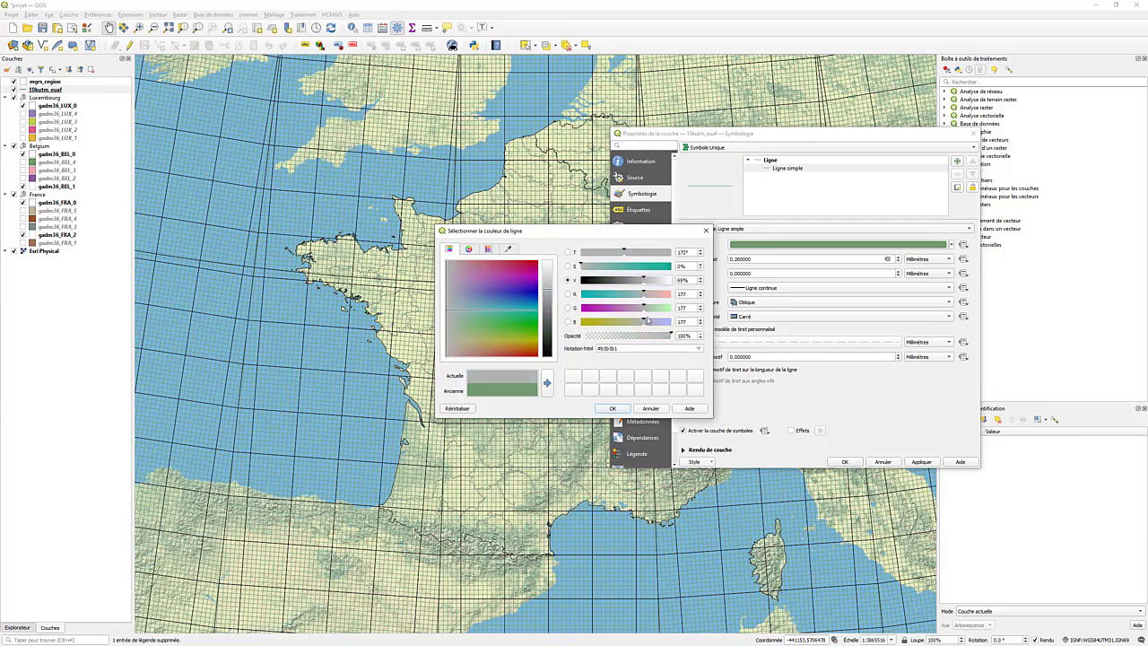
left_click(613, 409)
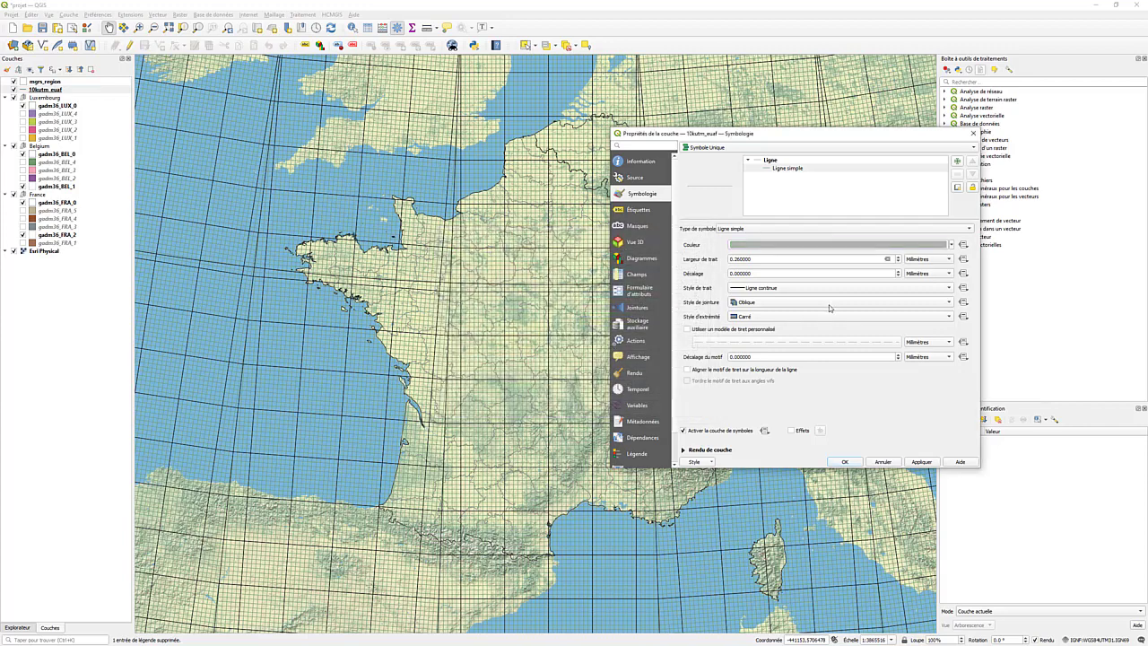
left_click(898, 262)
left_click(935, 464)
left_click(856, 463)
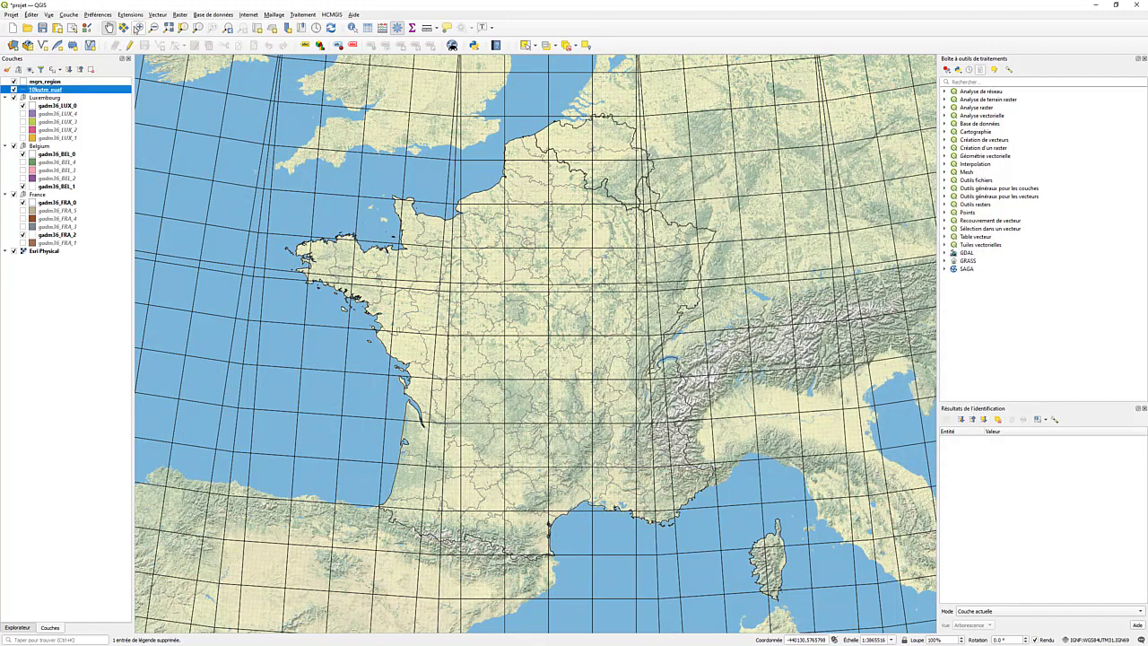
- Darken the grey line colour of the 10kutm_euaf grid, checking it against the area around Belgium
left_click(137, 28)
left_click_drag(511, 94, 667, 236)
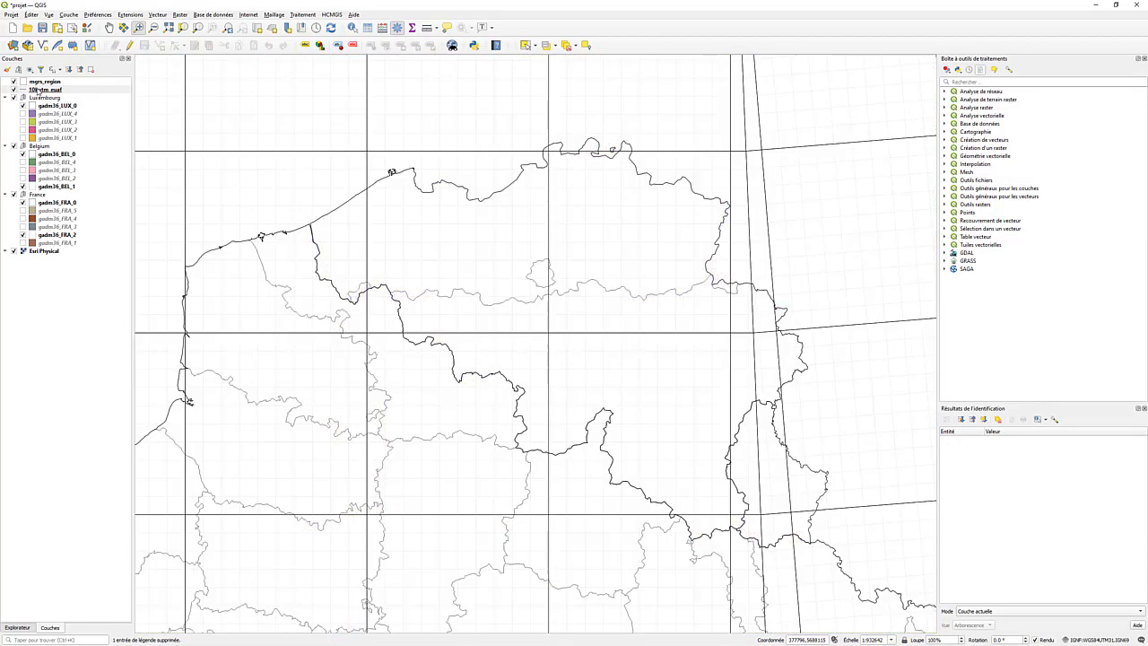
double_click(37, 91)
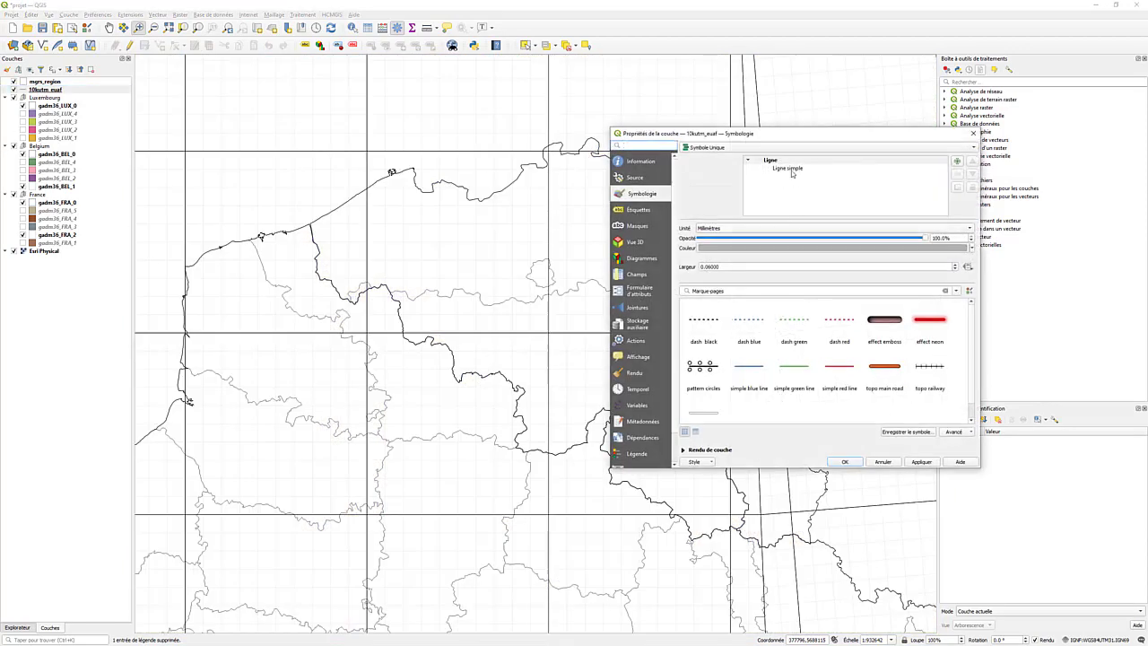
left_click(790, 169)
left_click(886, 245)
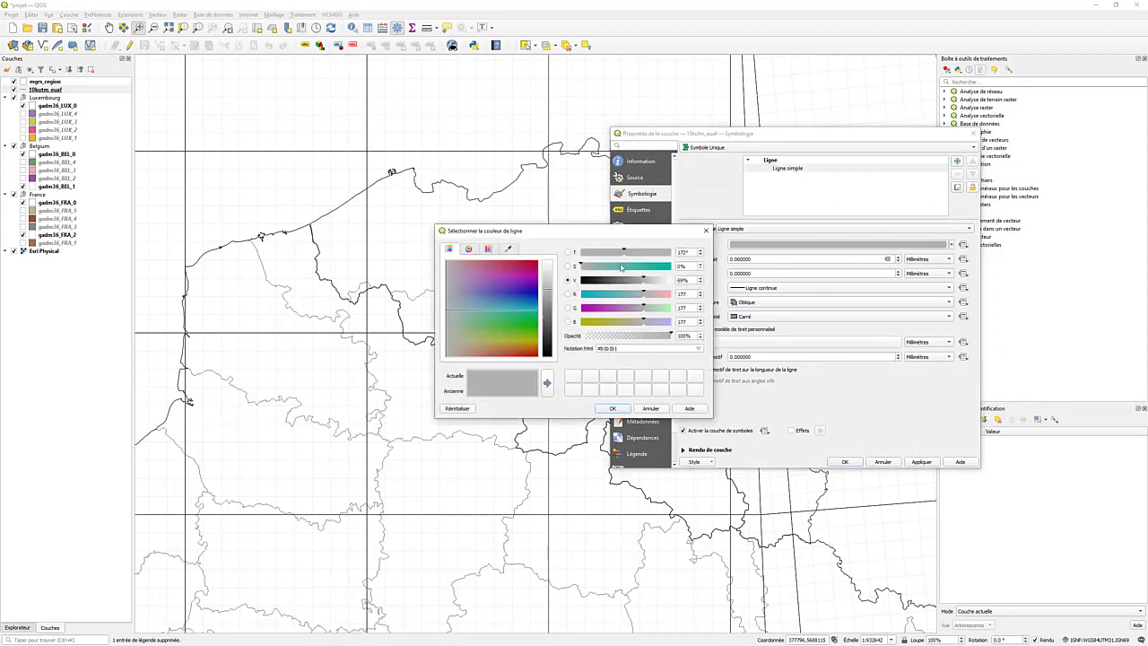
left_click(526, 333)
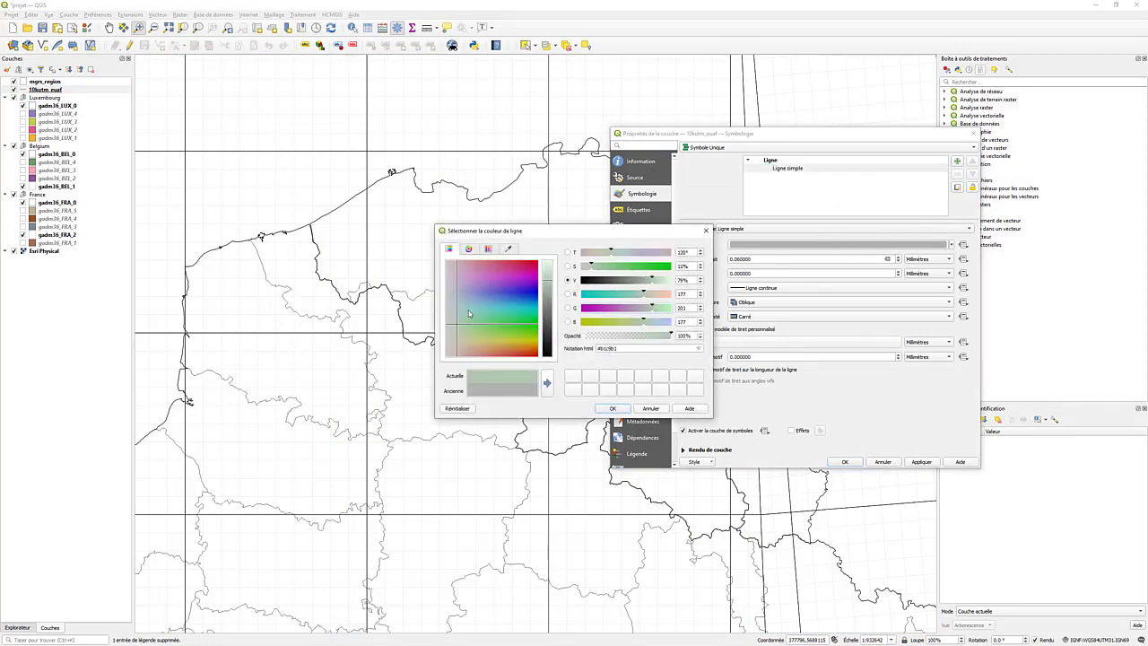
mouse_move(468, 313)
left_mouse_down()
mouse_move(549, 308)
mouse_move(549, 289)
mouse_move(549, 299)
left_mouse_up()
left_click(617, 409)
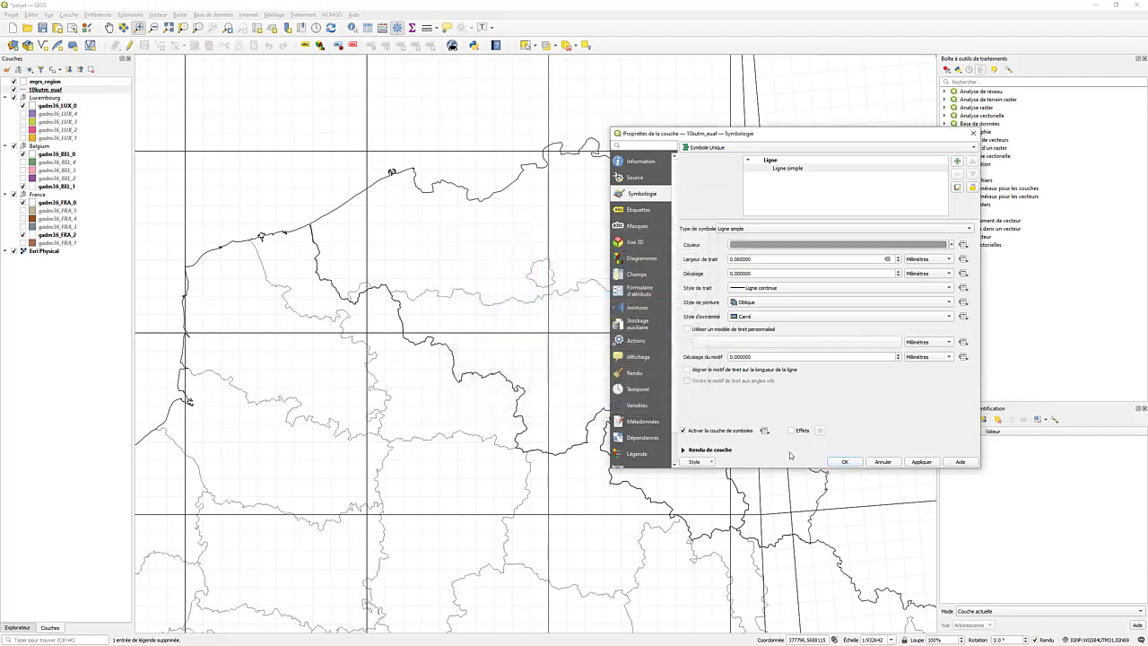
left_click(844, 461)
scroll(614, 408, "down", 1)
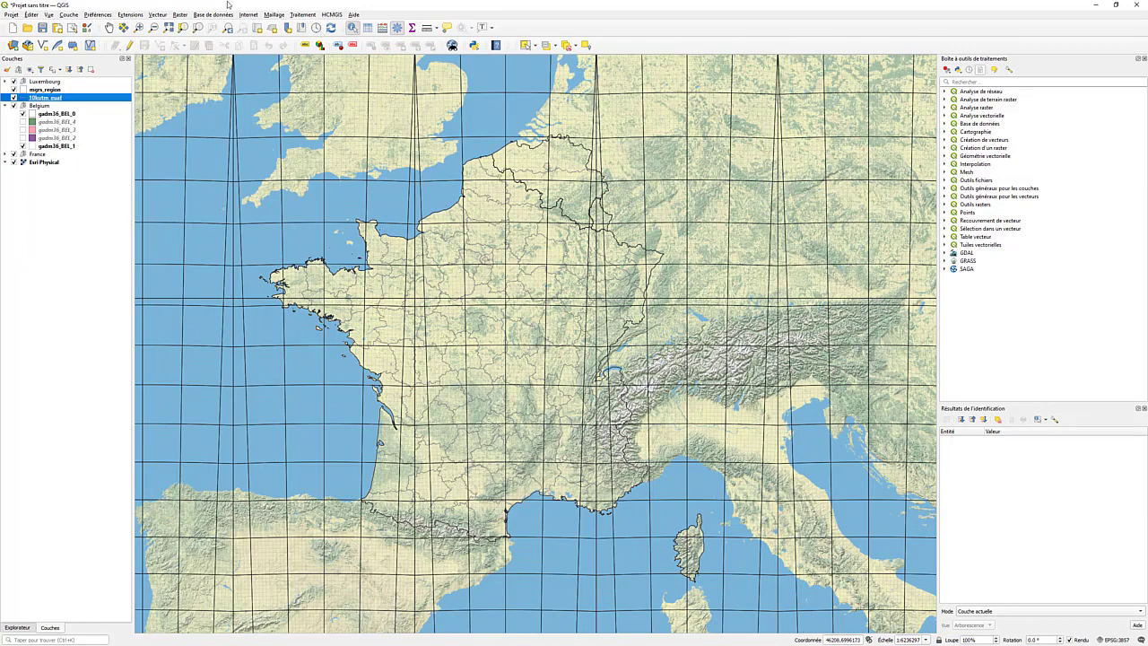
- Open the project's coordinate reference system properties and filter the available systems by utm31
left_click(138, 27)
left_click_drag(236, 111, 732, 587)
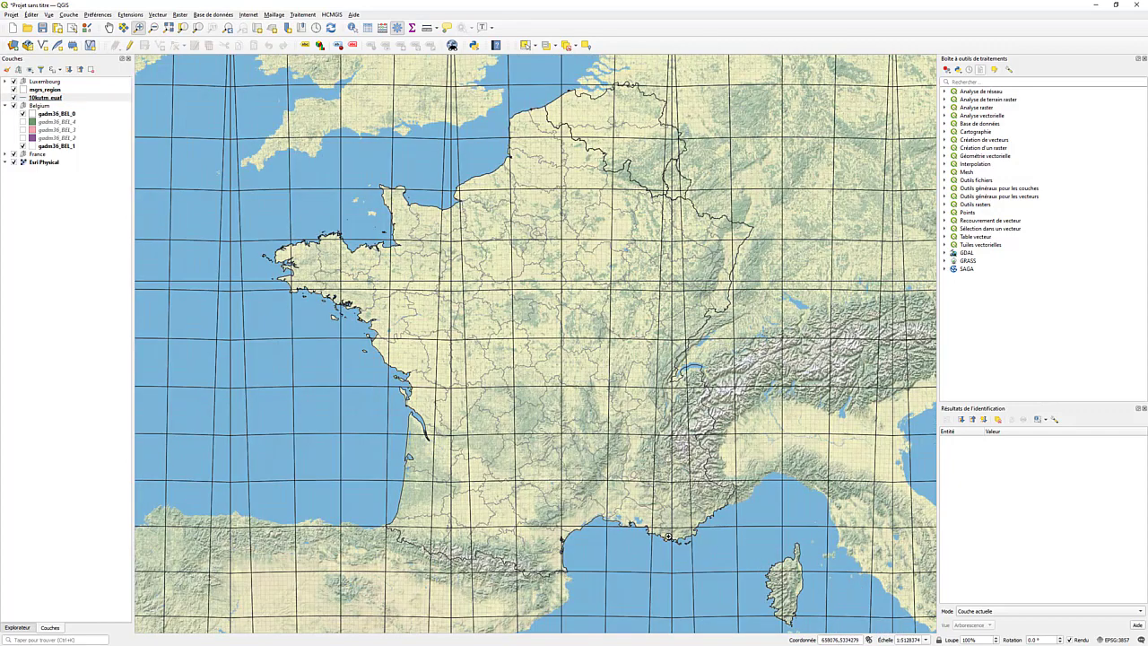
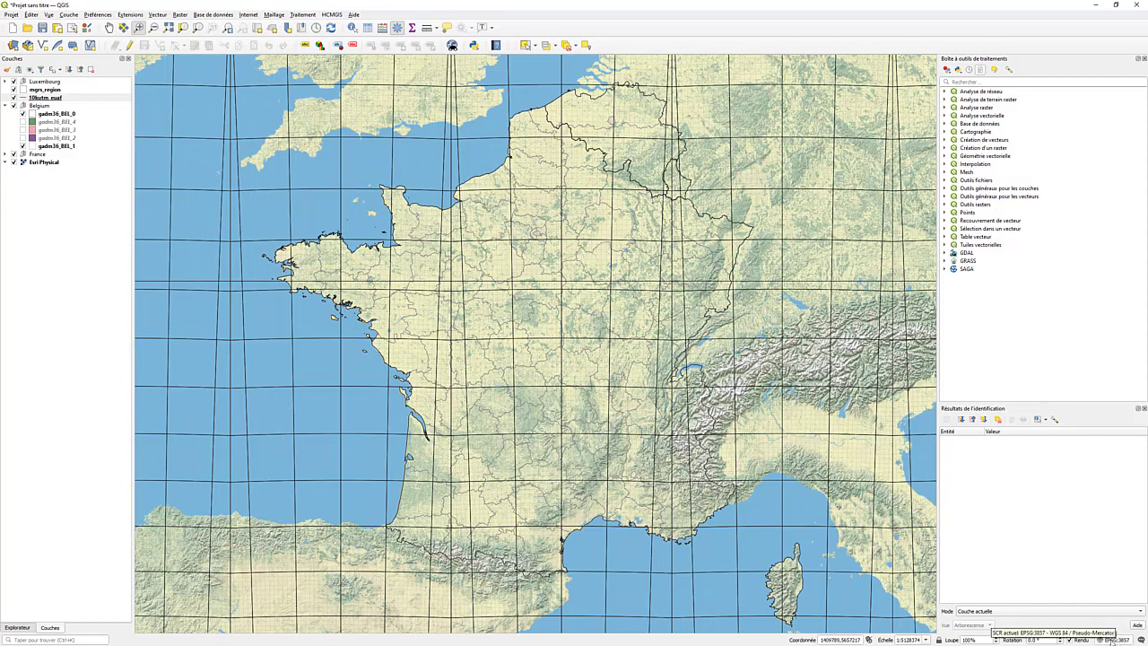
left_click(1111, 640)
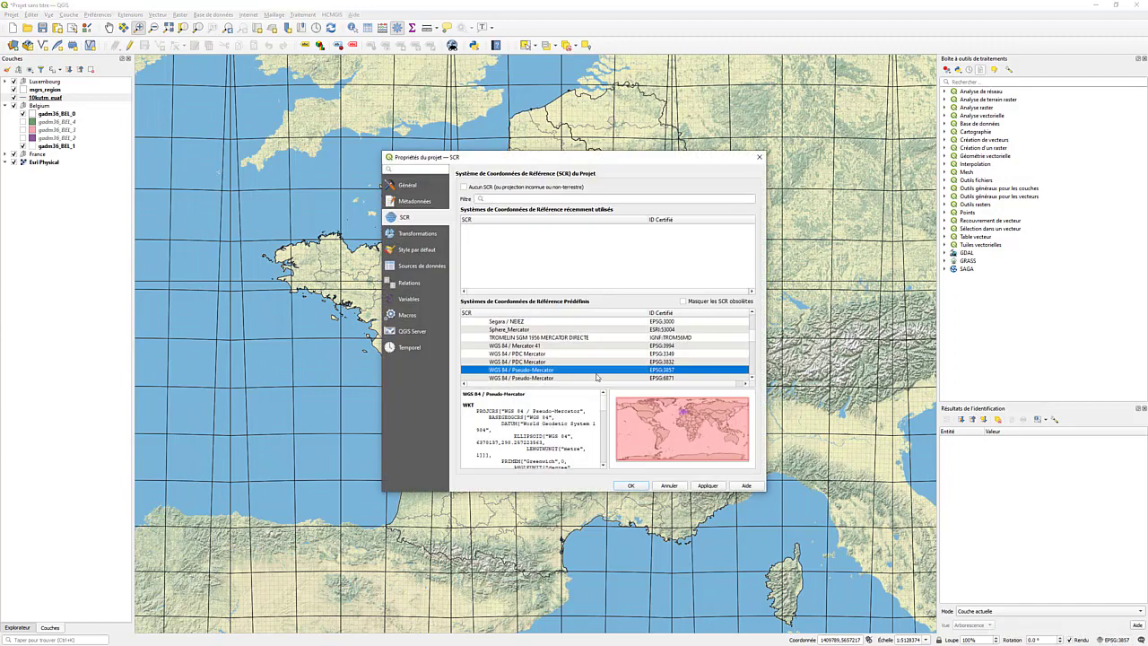
left_click_drag(597, 161, 515, 133)
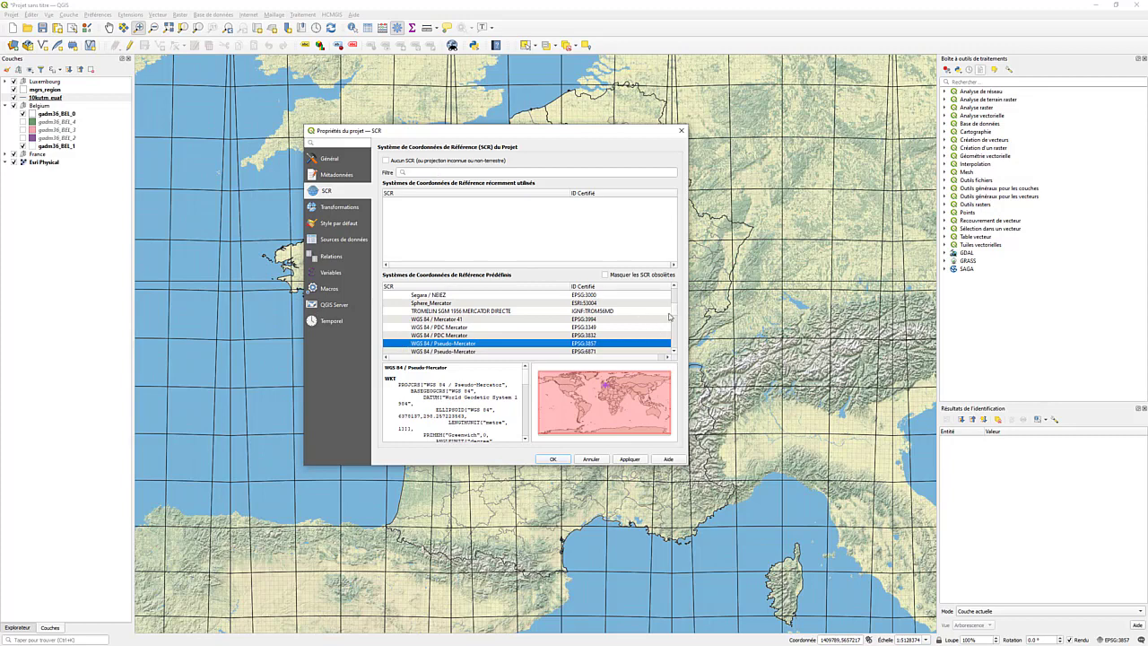
left_click(414, 170)
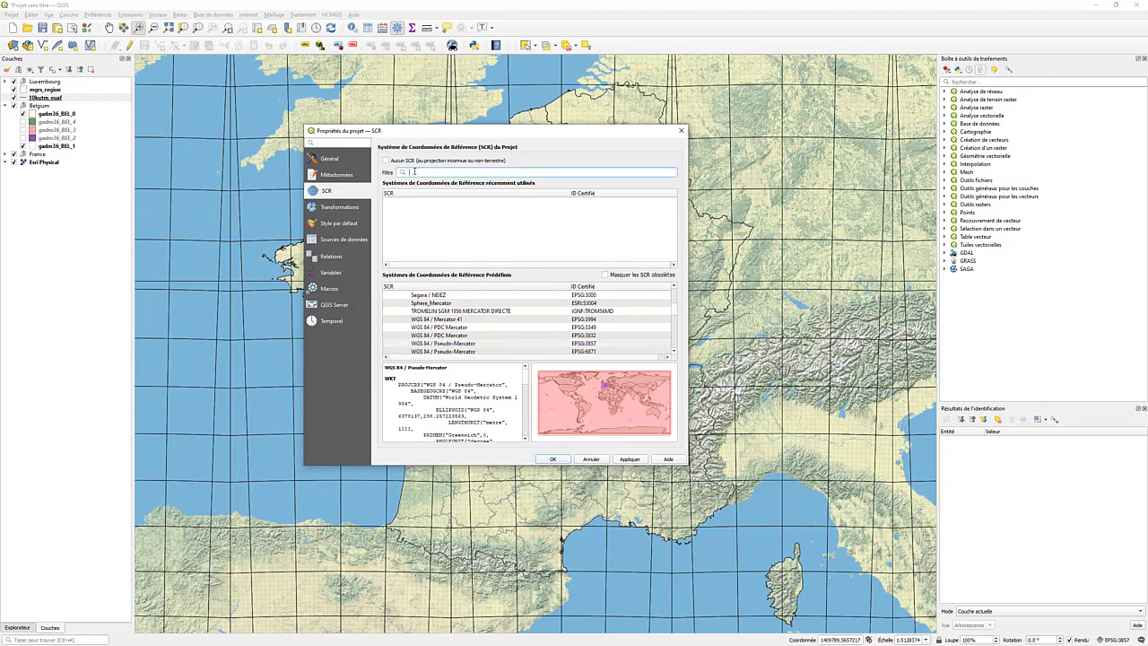
type("u")
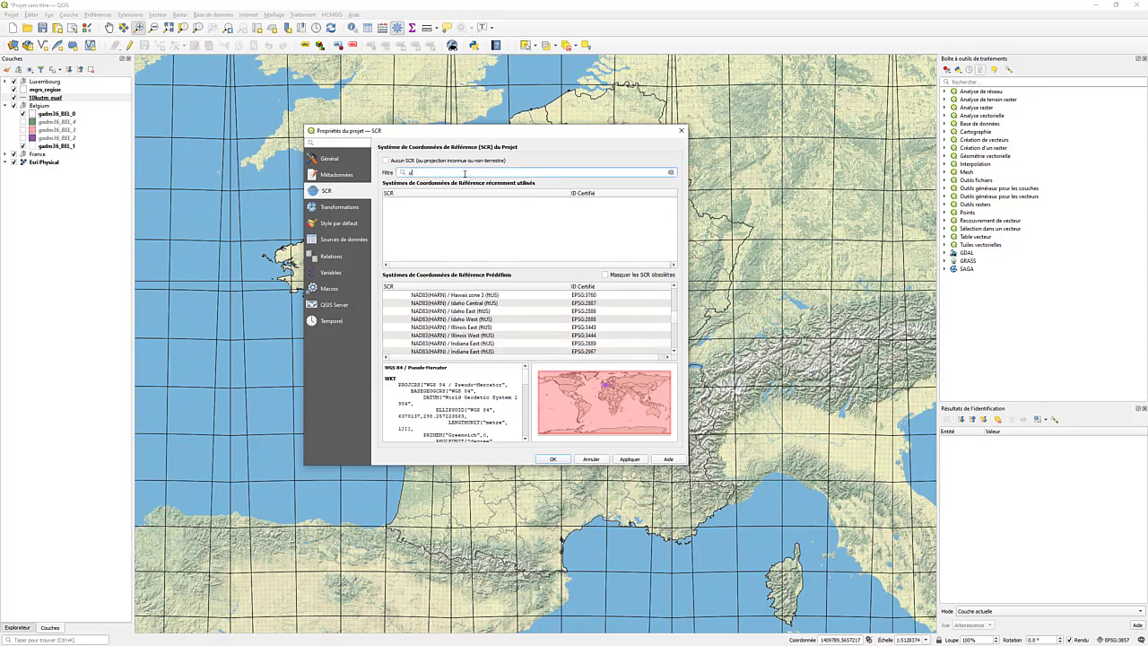
type("tm")
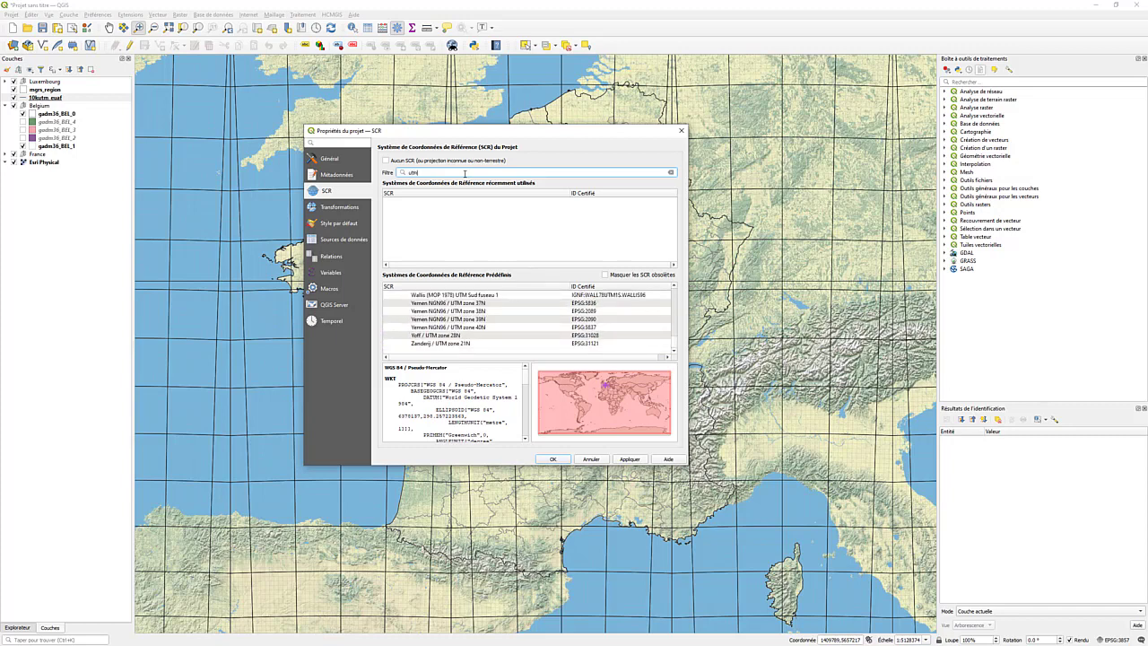
type("31")
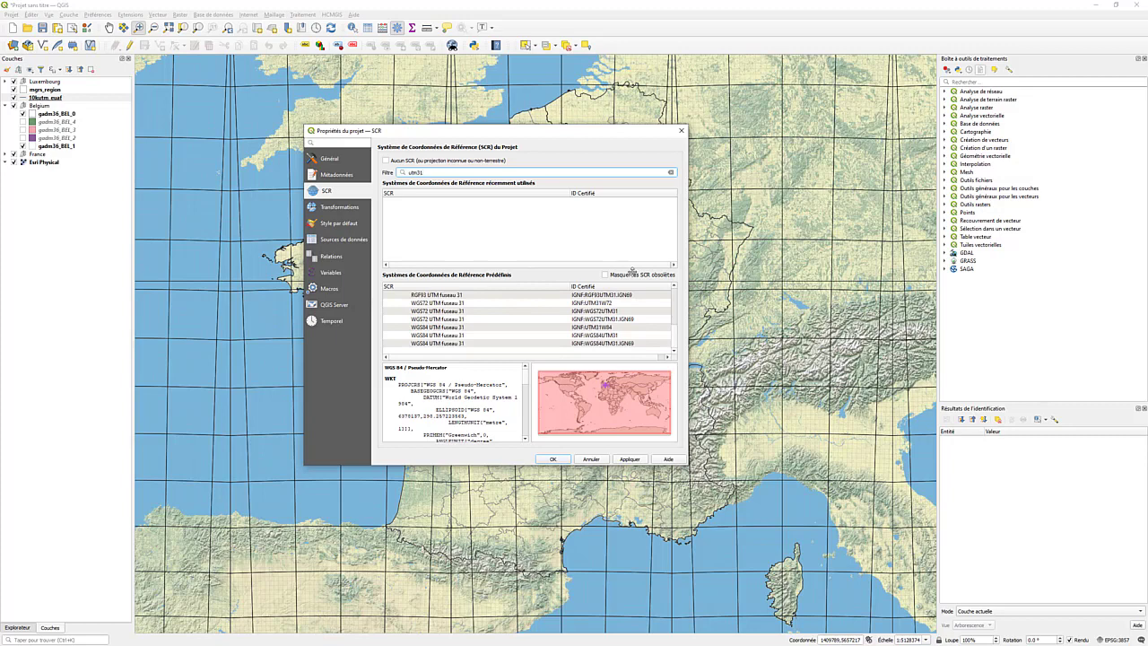
- Set the project's coordinate reference system to WGS84 UTM fuseau 31 (IGNF:WGS84UTM31.IGN69) and recentre the map on France
mouse_move(673, 341)
left_mouse_down()
mouse_move(677, 303)
mouse_move(678, 342)
left_mouse_up()
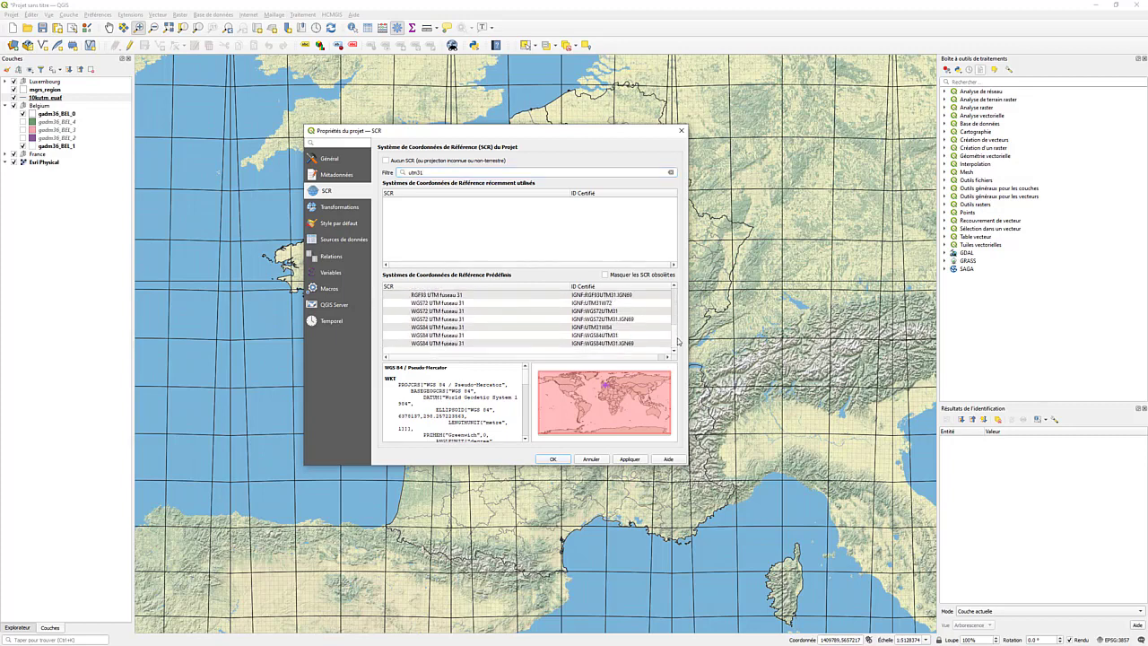
left_click(422, 344)
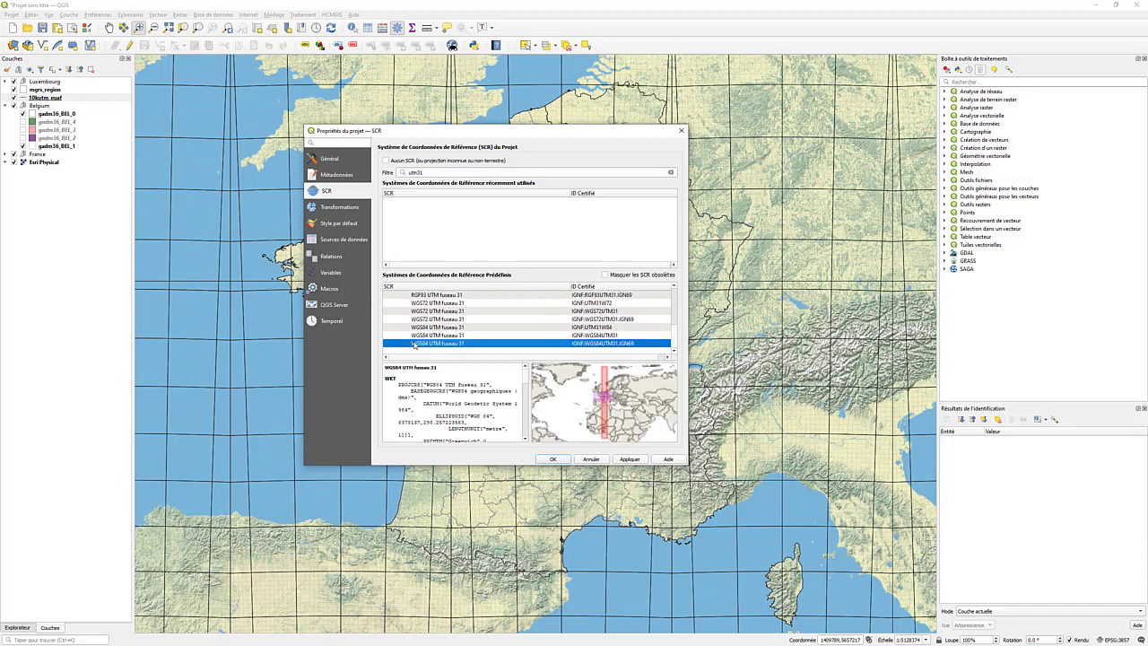
left_click(630, 459)
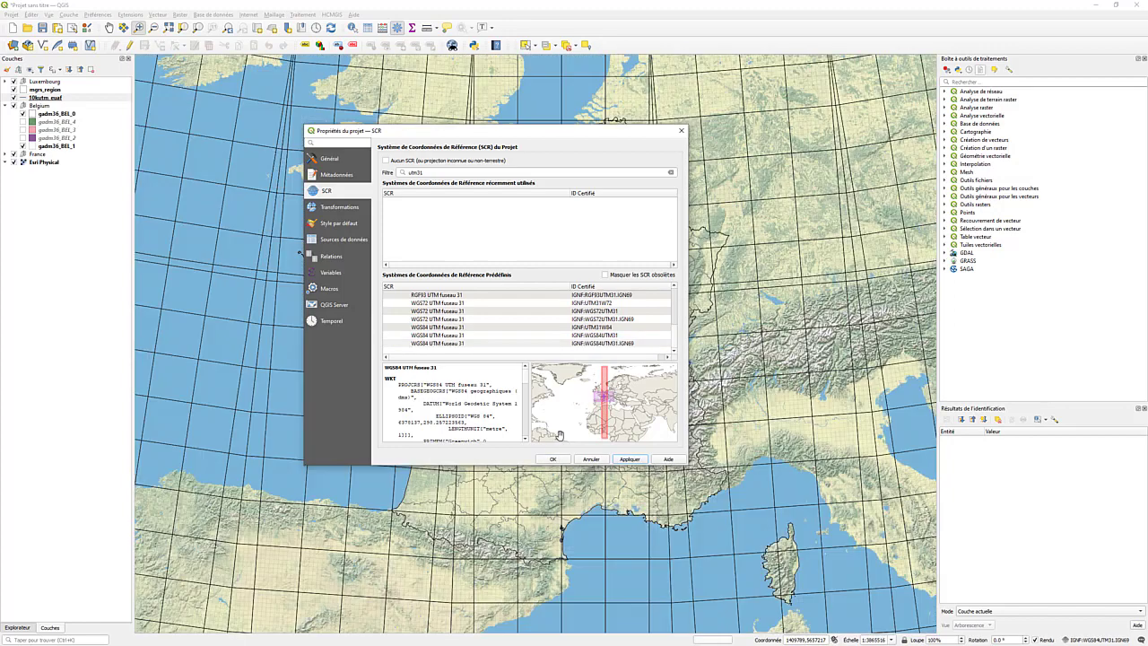
left_click(552, 459)
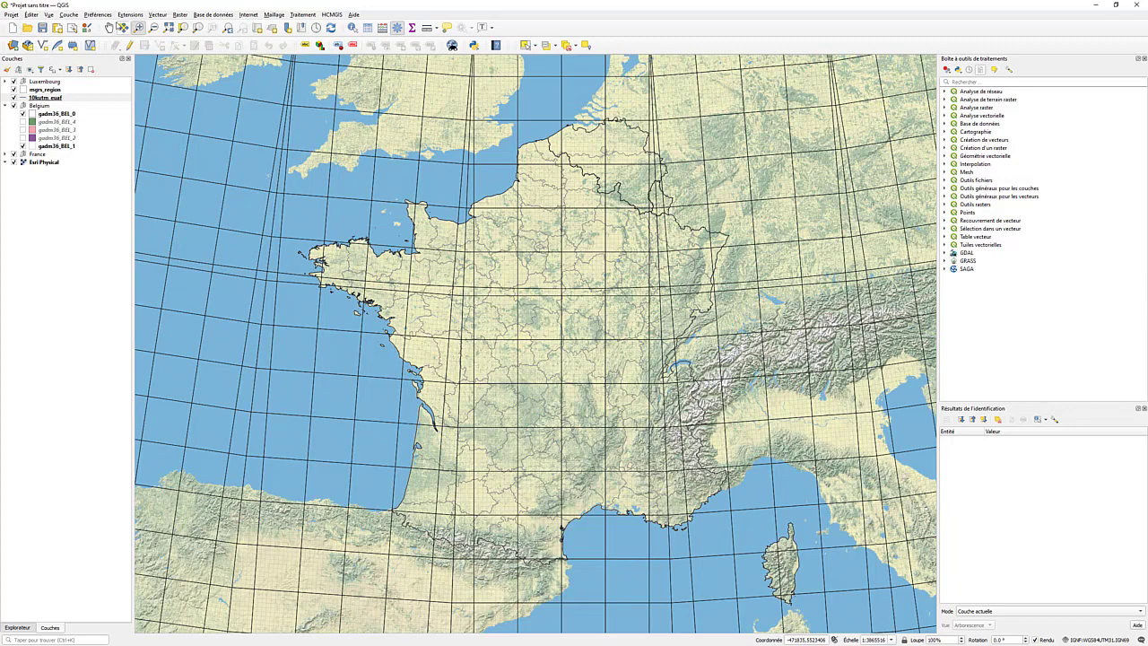
left_click(108, 27)
mouse_move(549, 359)
left_mouse_down()
mouse_move(533, 348)
mouse_move(538, 357)
left_mouse_up()
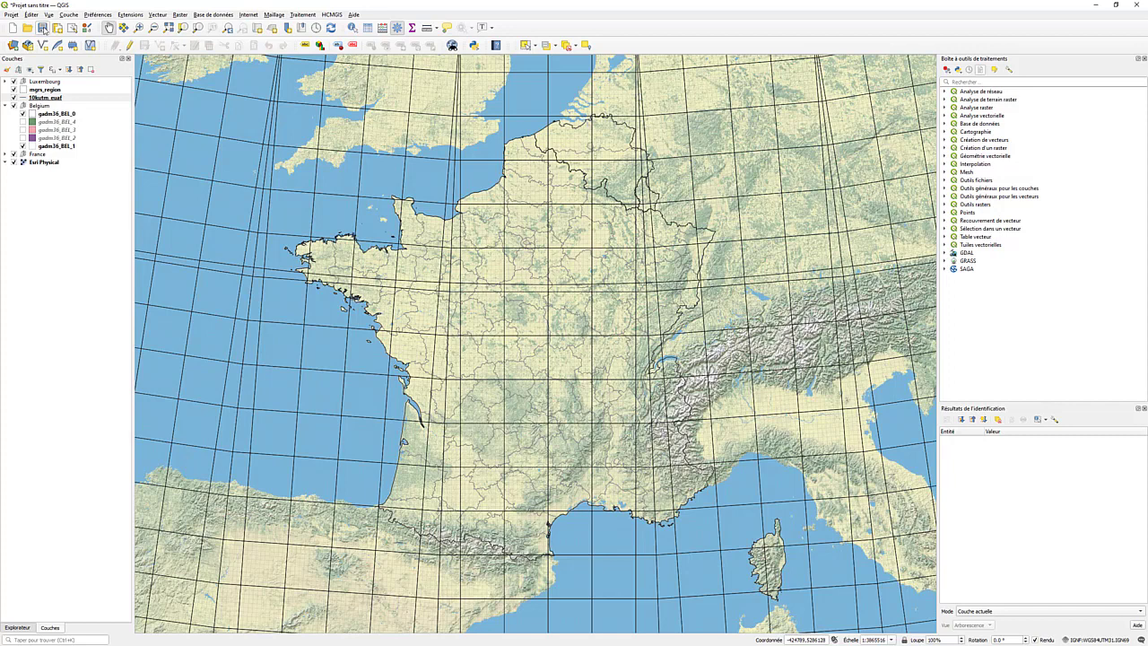
- Save the project under the file name projet in the QGis documents folder
left_click(43, 28)
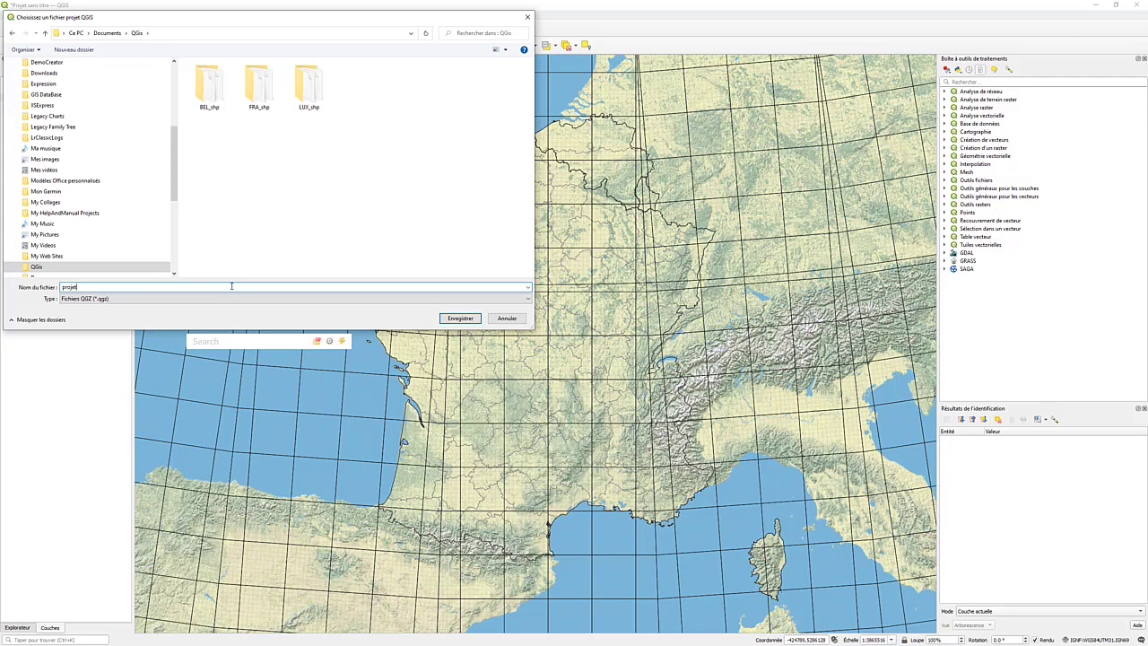
key("Return")
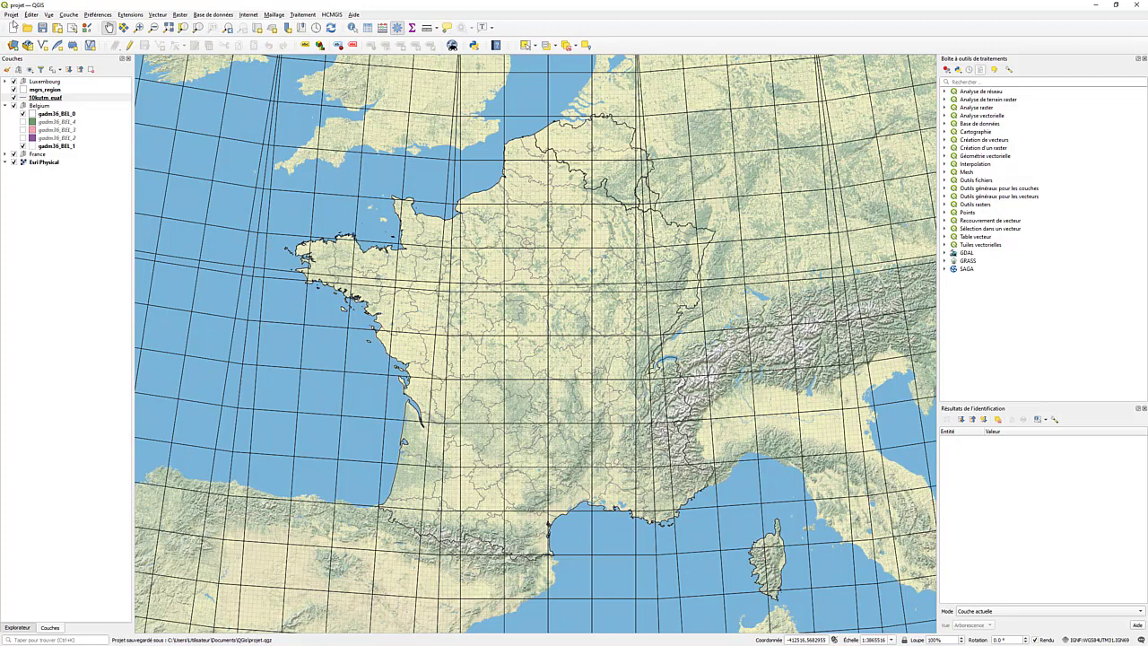
- Create an empty print layout titled test through the layout manager
left_click(11, 15)
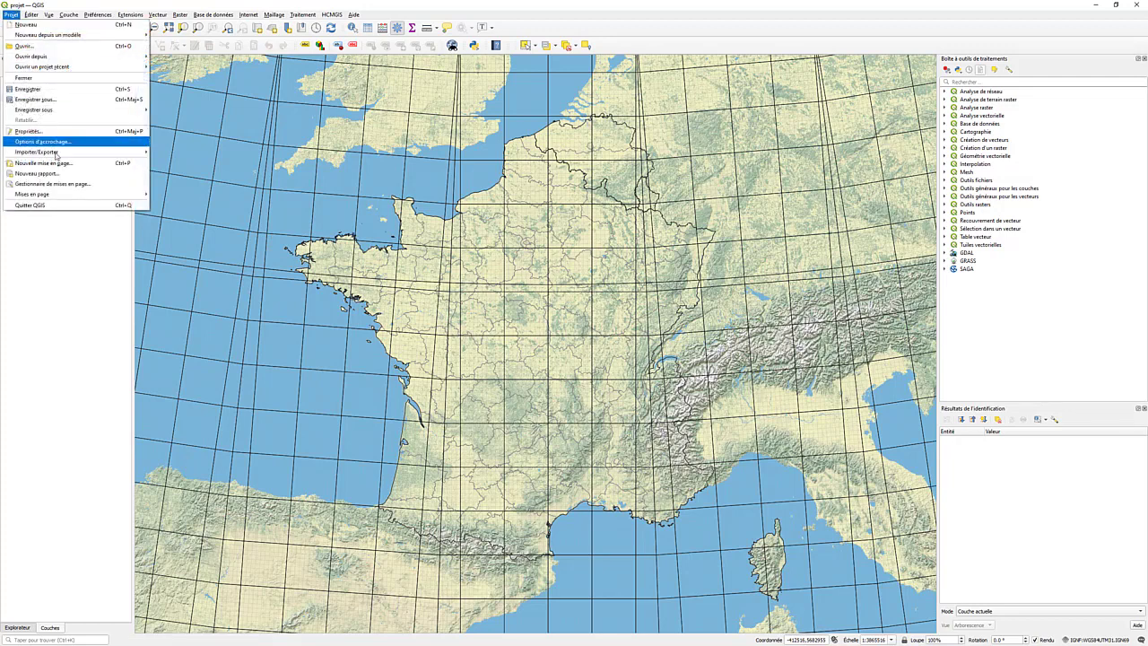
left_click(53, 184)
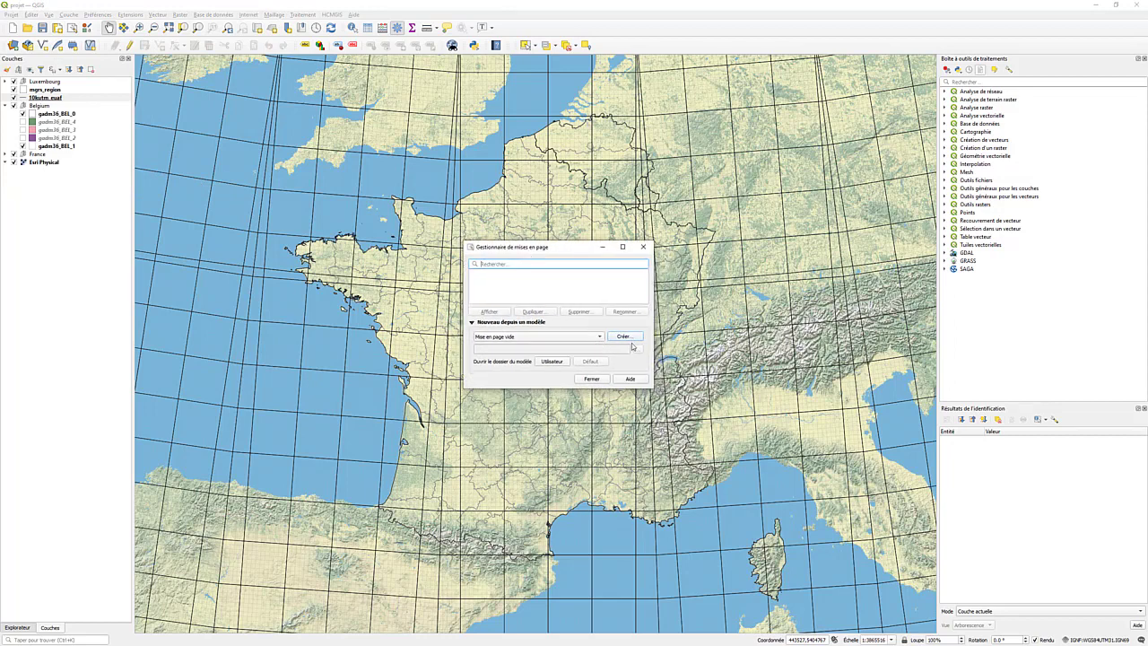
left_click(630, 339)
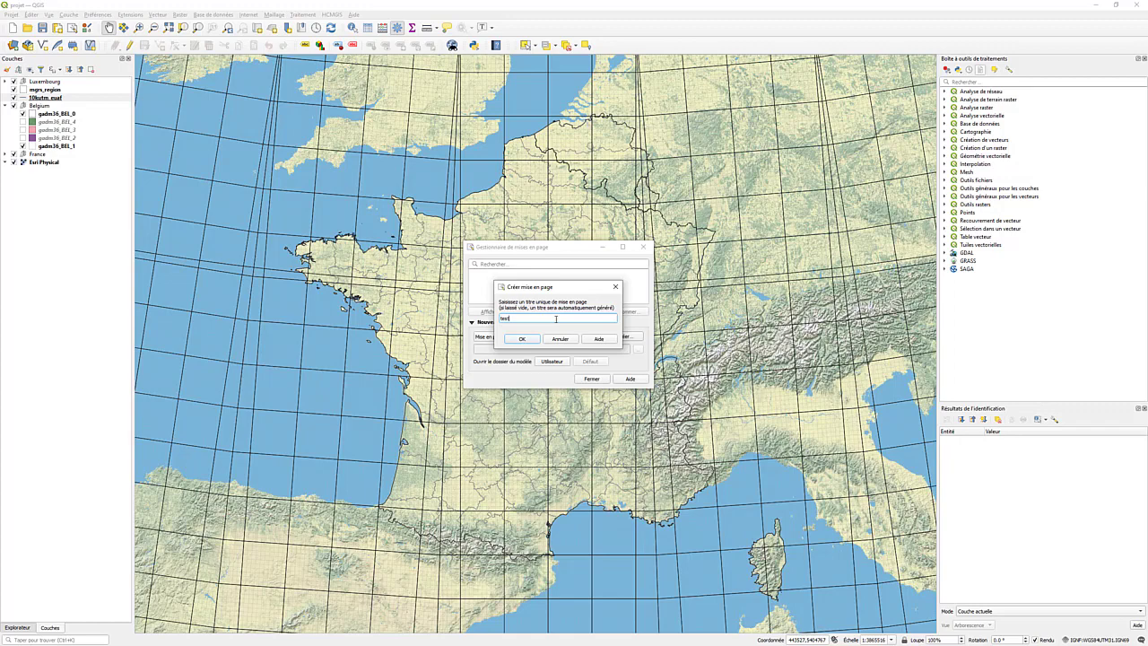
left_click(522, 338)
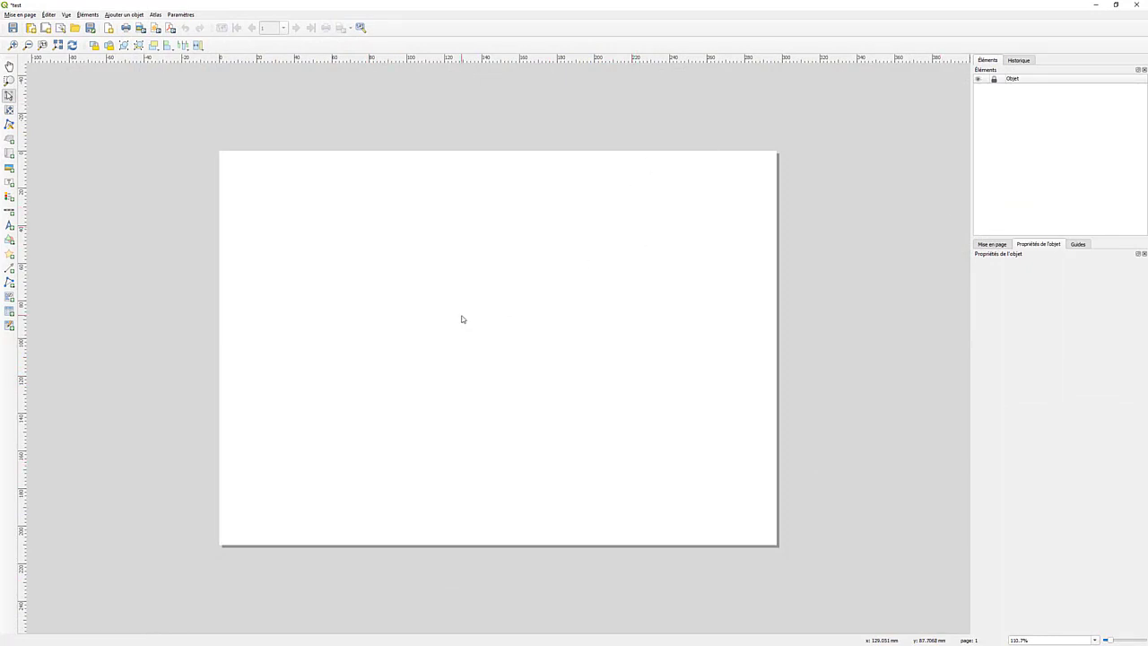
- Open the layout's page properties and set the page orientation to portrait (Portrait)
left_click(994, 244)
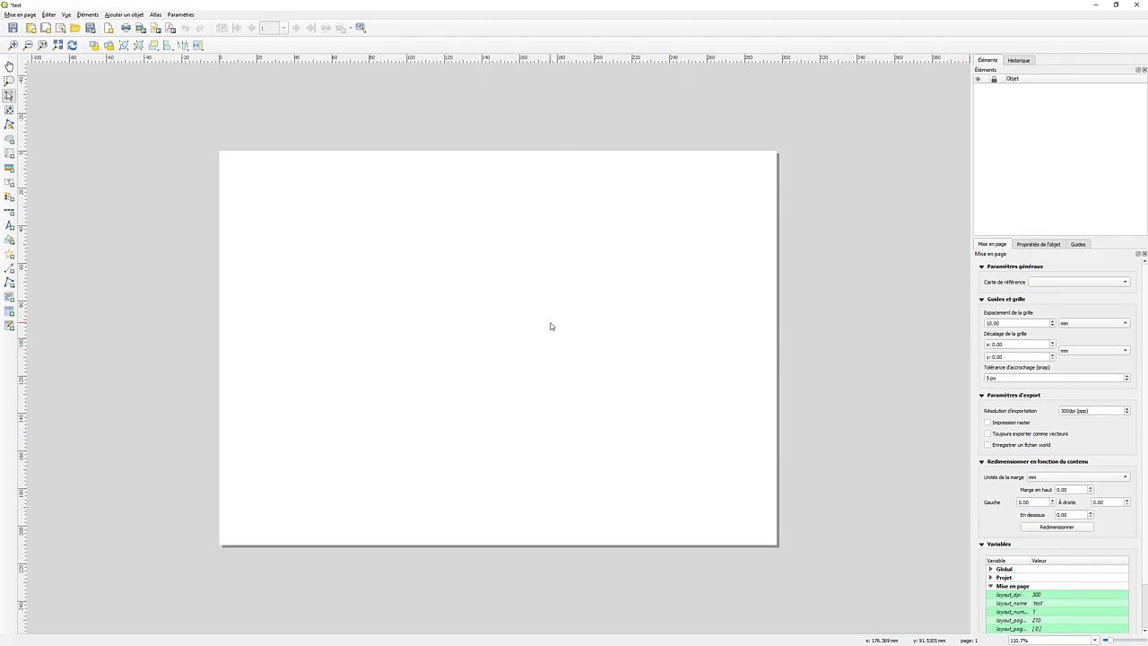
right_click(704, 278)
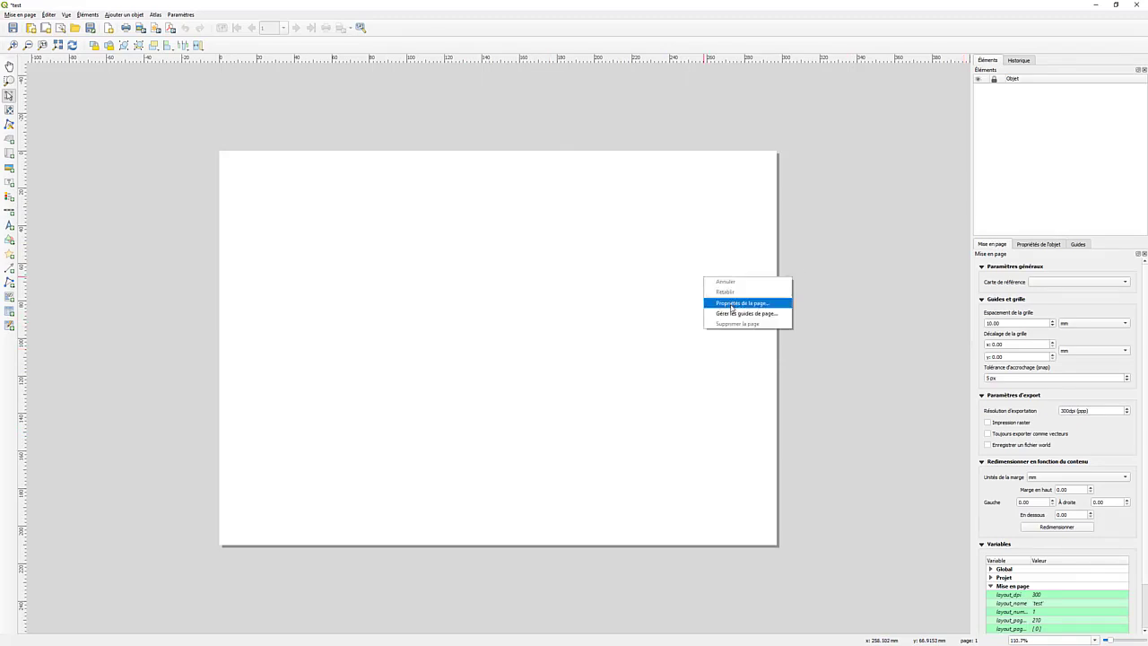
left_click(733, 307)
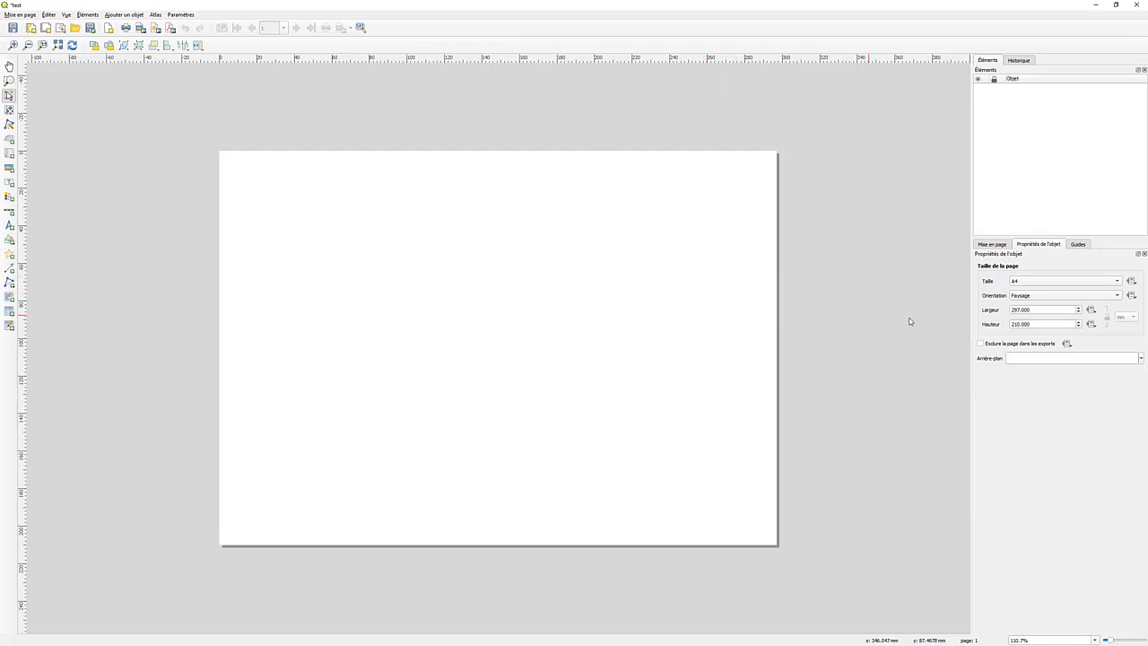
right_click(546, 232)
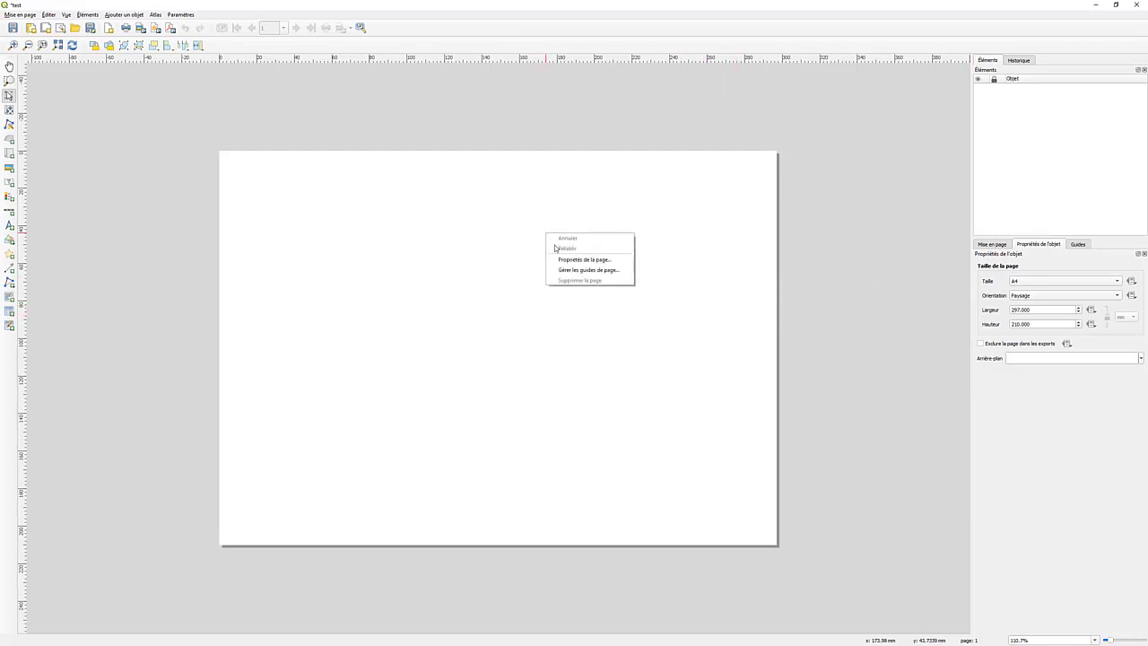
left_click(1032, 249)
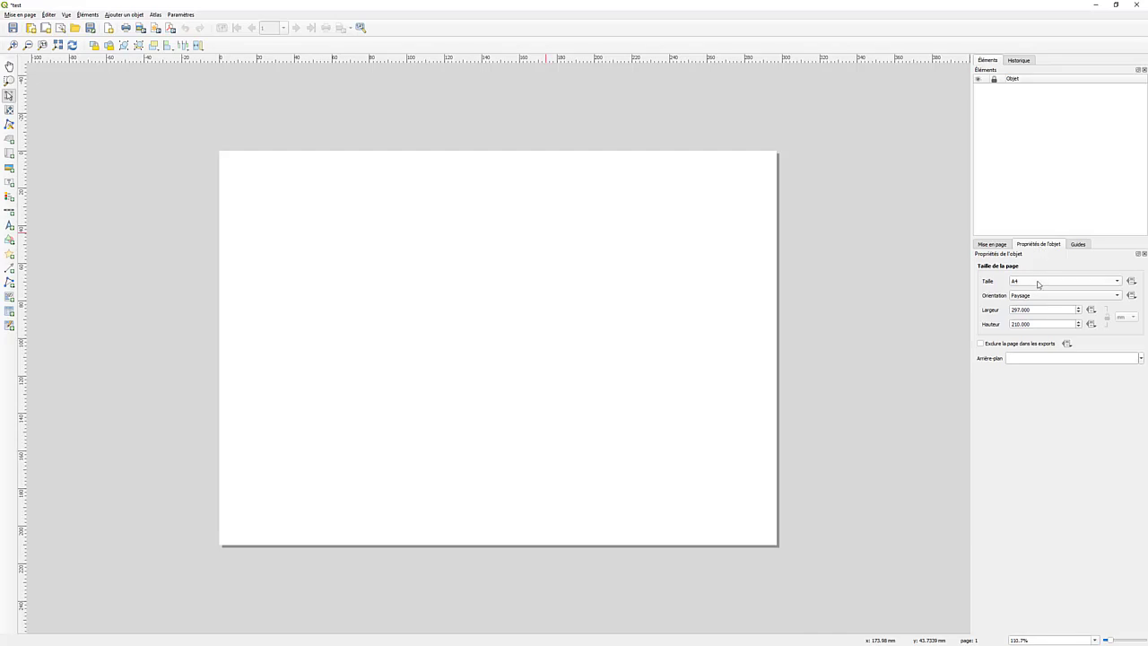
left_click(1043, 296)
left_click(1043, 287)
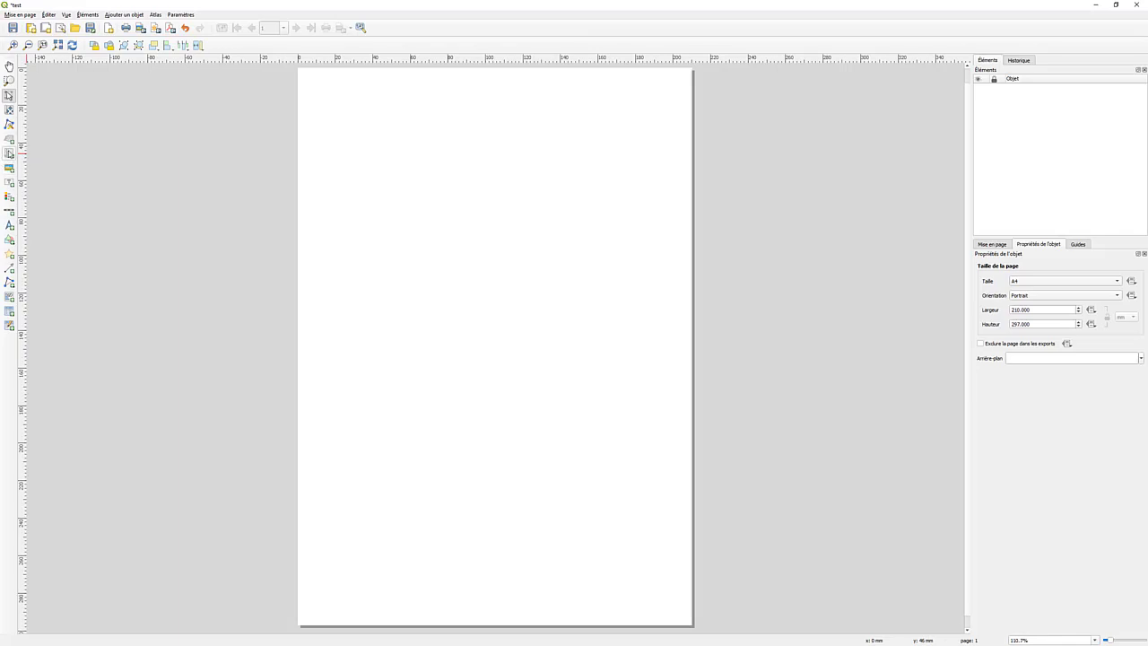
- Add a map about 186 mm wide and 190 mm high in the upper part of the page
left_click(9, 155)
left_click_drag(318, 92, 666, 448)
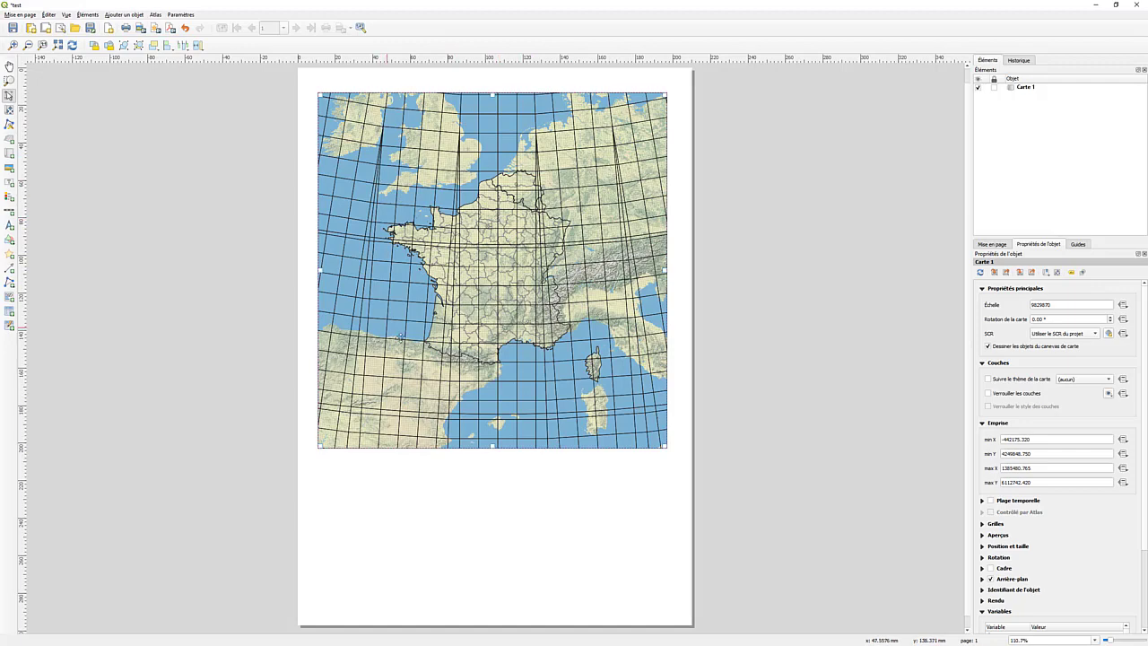
- Try zooming the content inside the map frame in and out around France
left_click(9, 109)
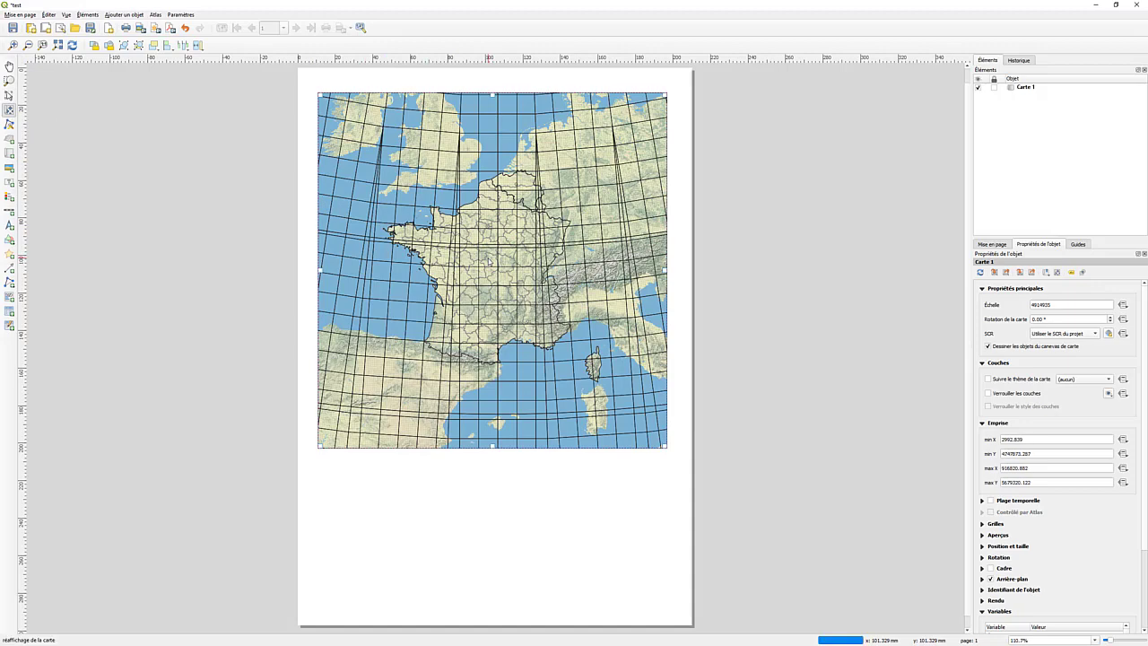
scroll(499, 265, "up", 1)
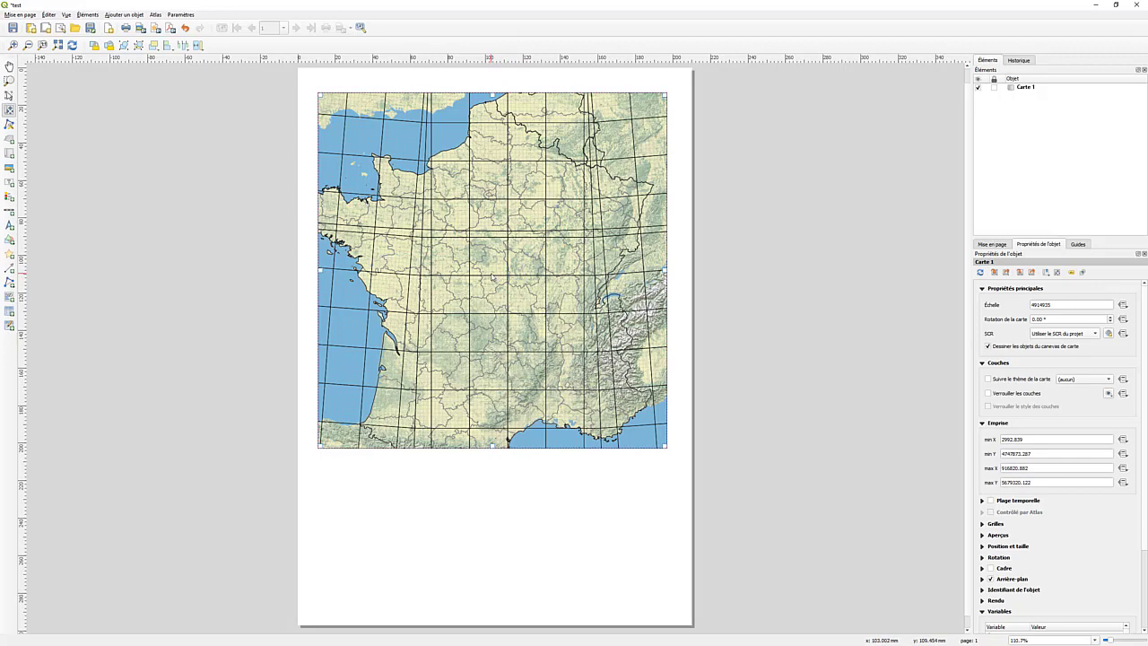
scroll(492, 280, "down", 1)
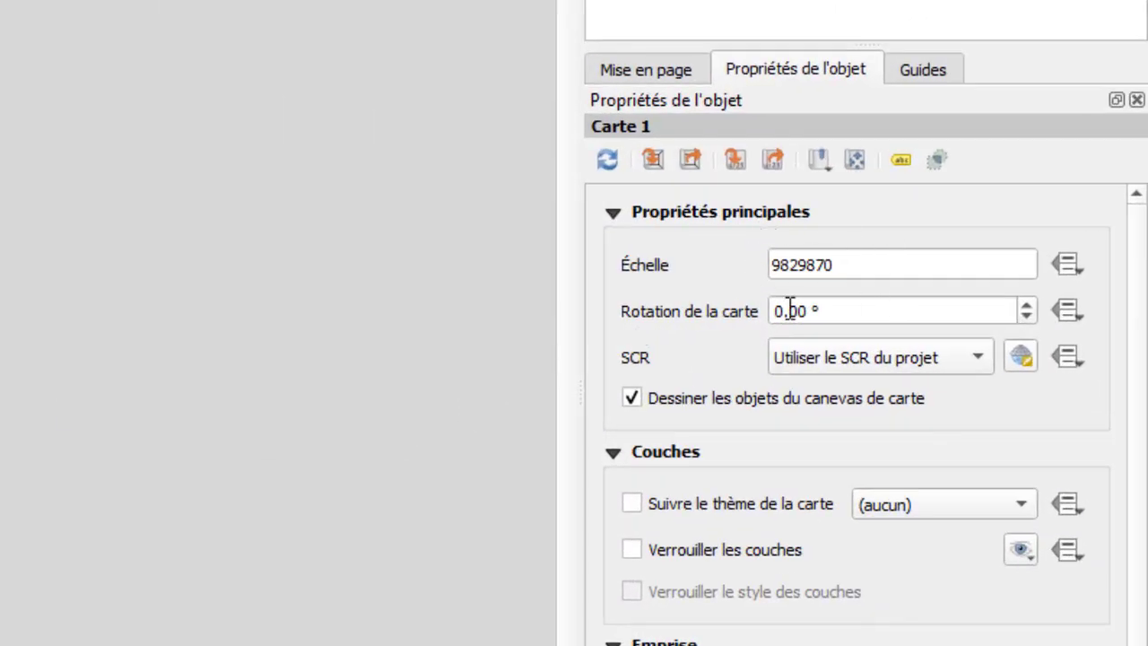
- Set the map's scale to 6000000 and shift its content so that Brittany sits fully inside the frame
left_click_drag(883, 261, 724, 277)
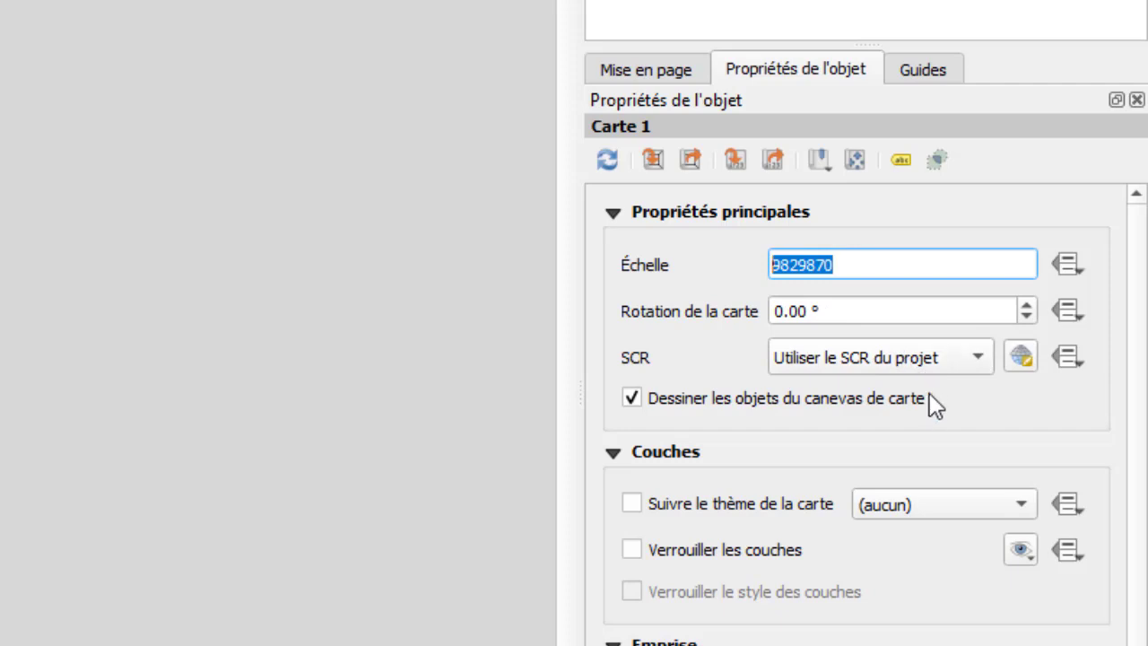
type("6000000")
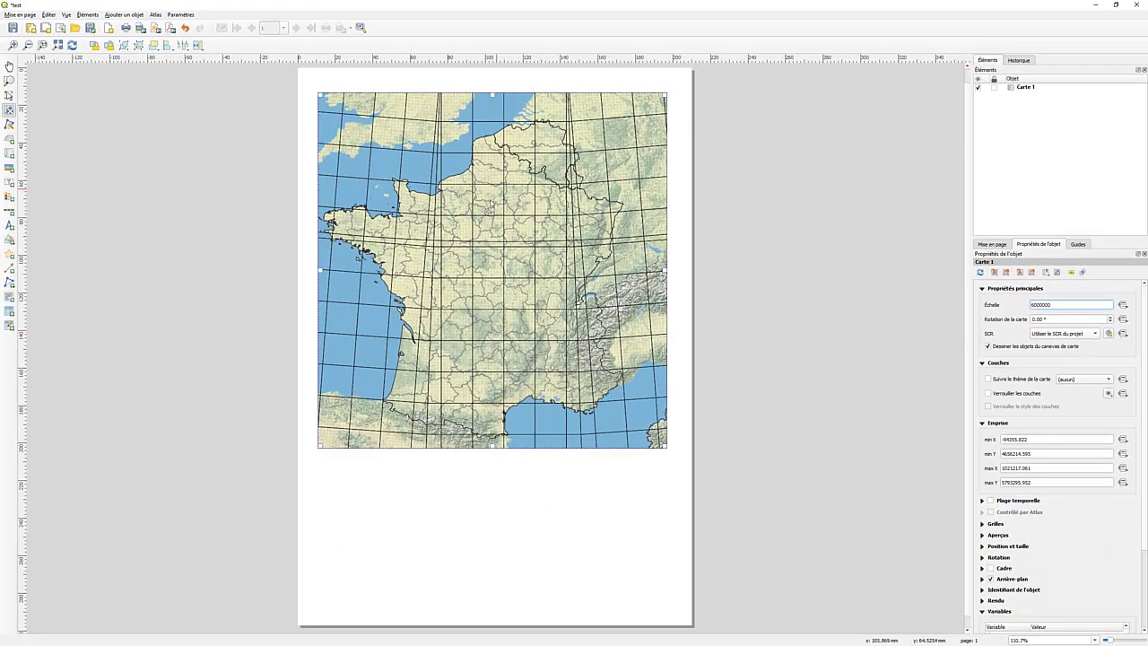
left_click(10, 109)
mouse_move(469, 248)
left_mouse_down()
mouse_move(481, 238)
mouse_move(489, 249)
left_mouse_up()
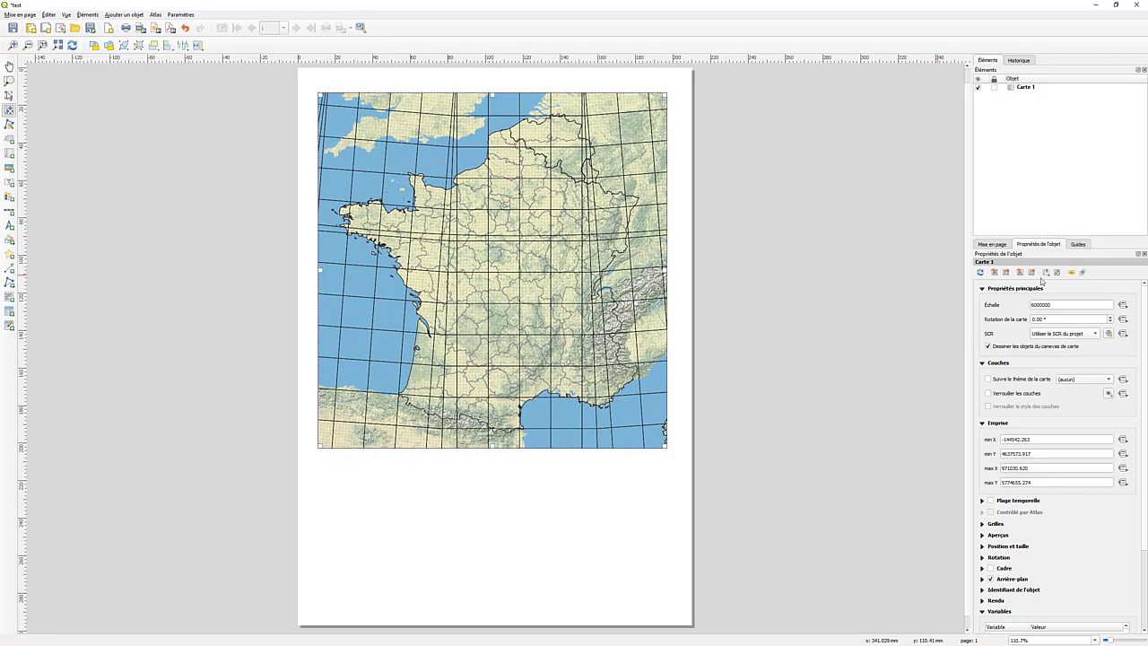
- Set the scale of the main France map to 5800000
double_click(1070, 304)
type("58")
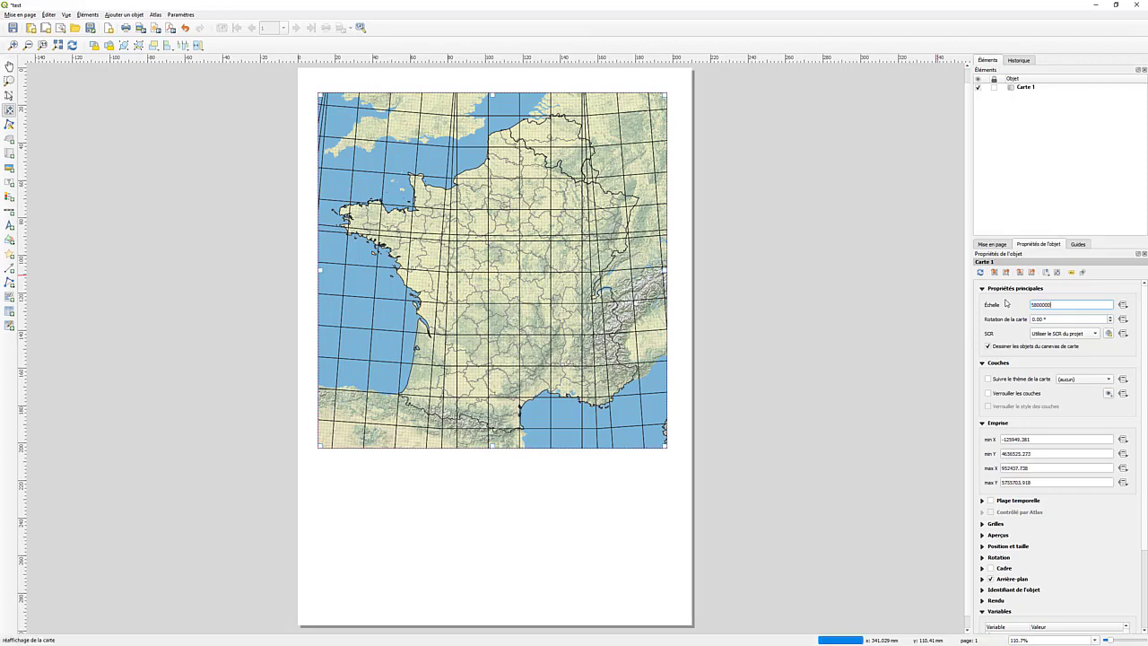
key("Return")
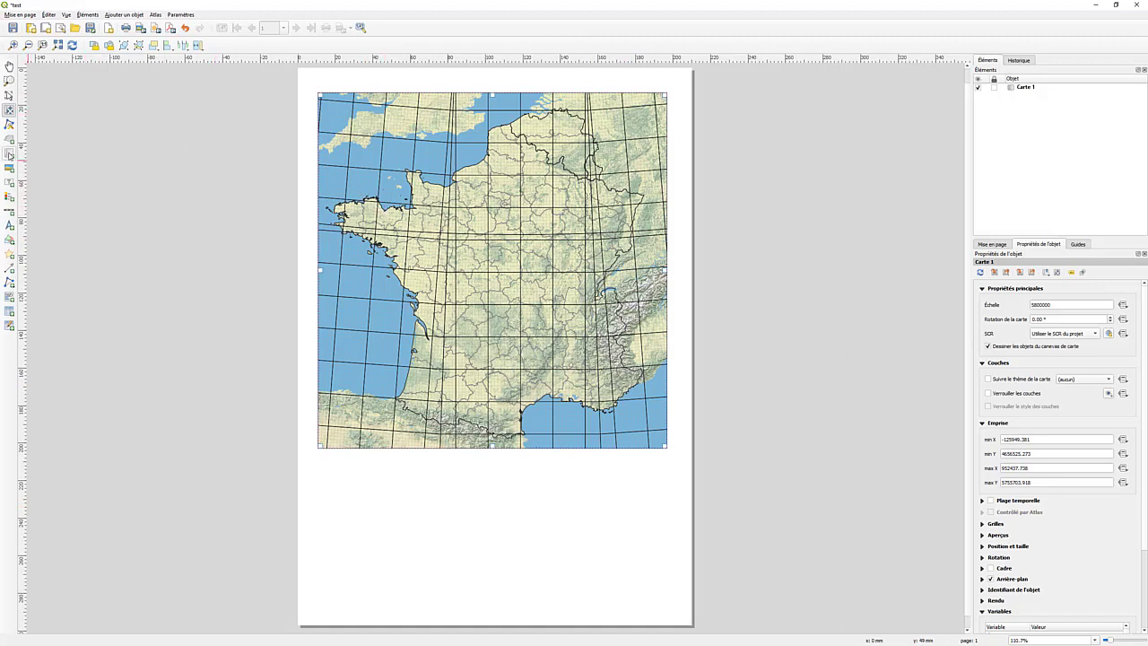
- Add a second map about 30 by 52 mm over the Atlantic, with its content zoomed and centred on Corsica
left_click(9, 154)
left_click_drag(330, 278, 387, 376)
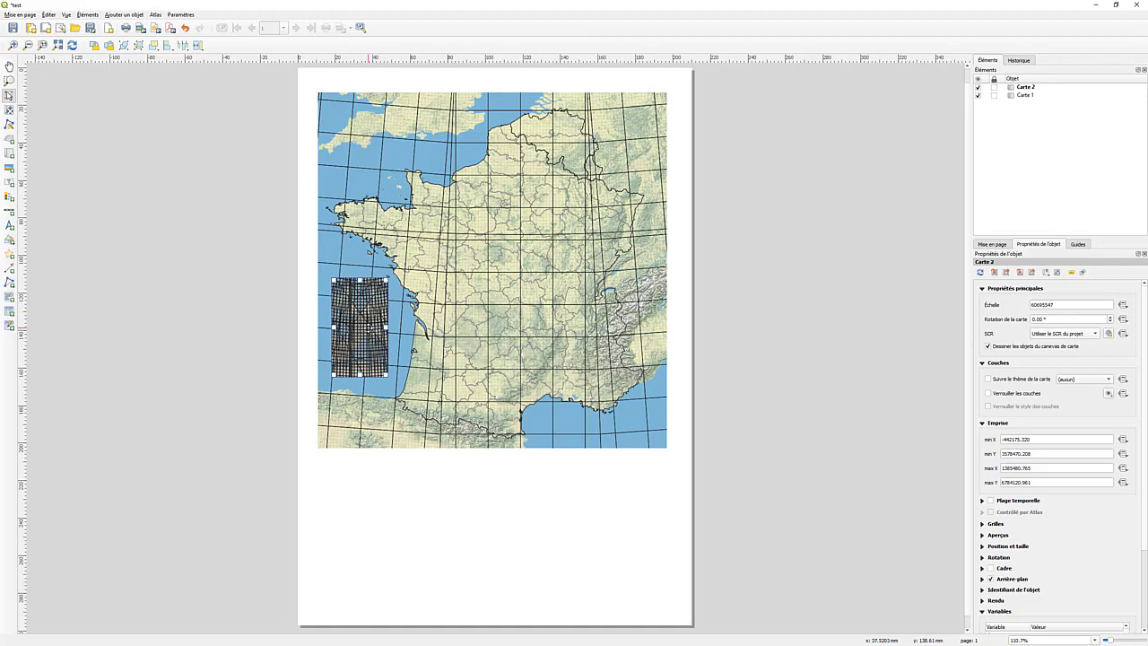
left_click(10, 111)
scroll(366, 323, "up", 2)
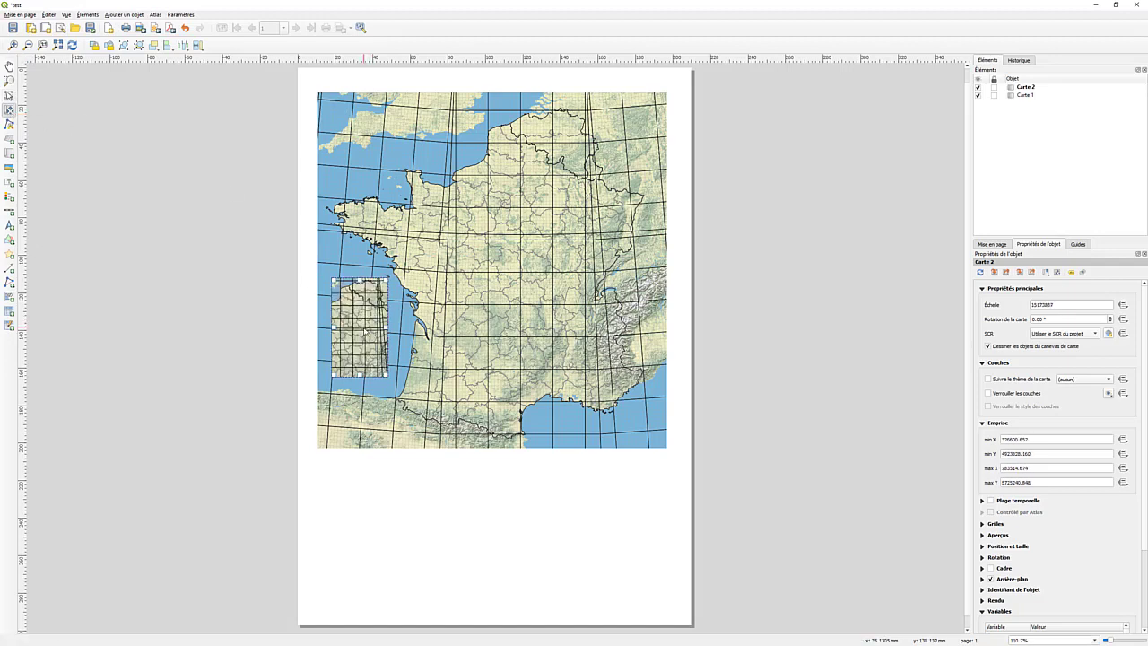
mouse_move(364, 333)
left_mouse_down()
mouse_move(347, 292)
mouse_move(380, 342)
mouse_move(361, 321)
left_mouse_up()
scroll(361, 321, "up", 1)
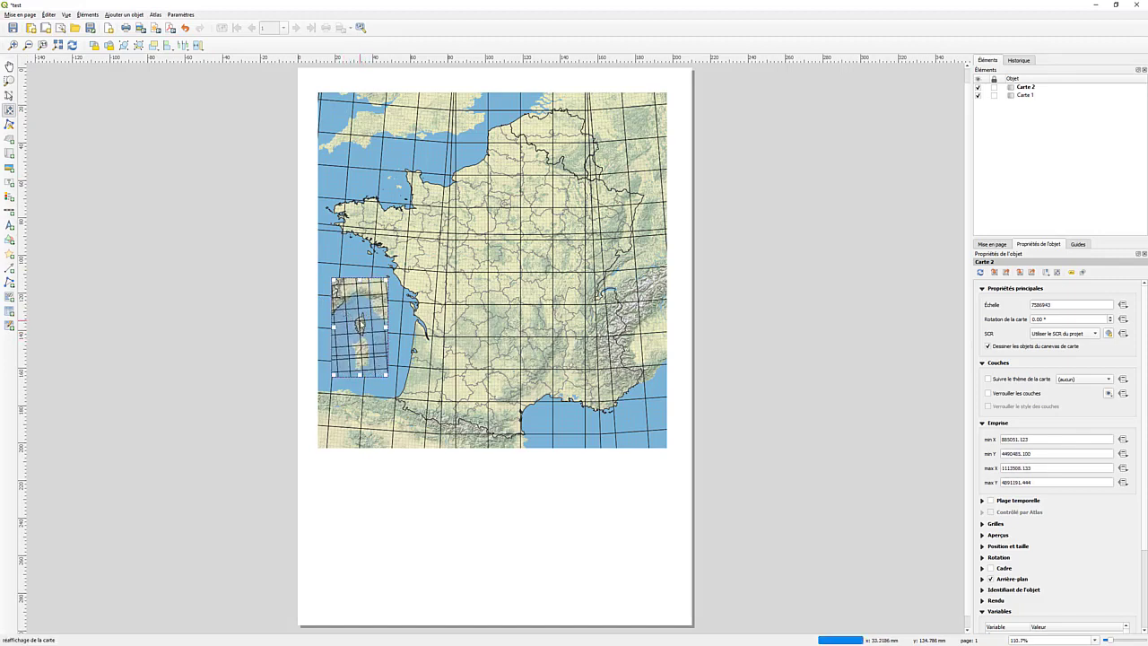
scroll(360, 322, "up", 1)
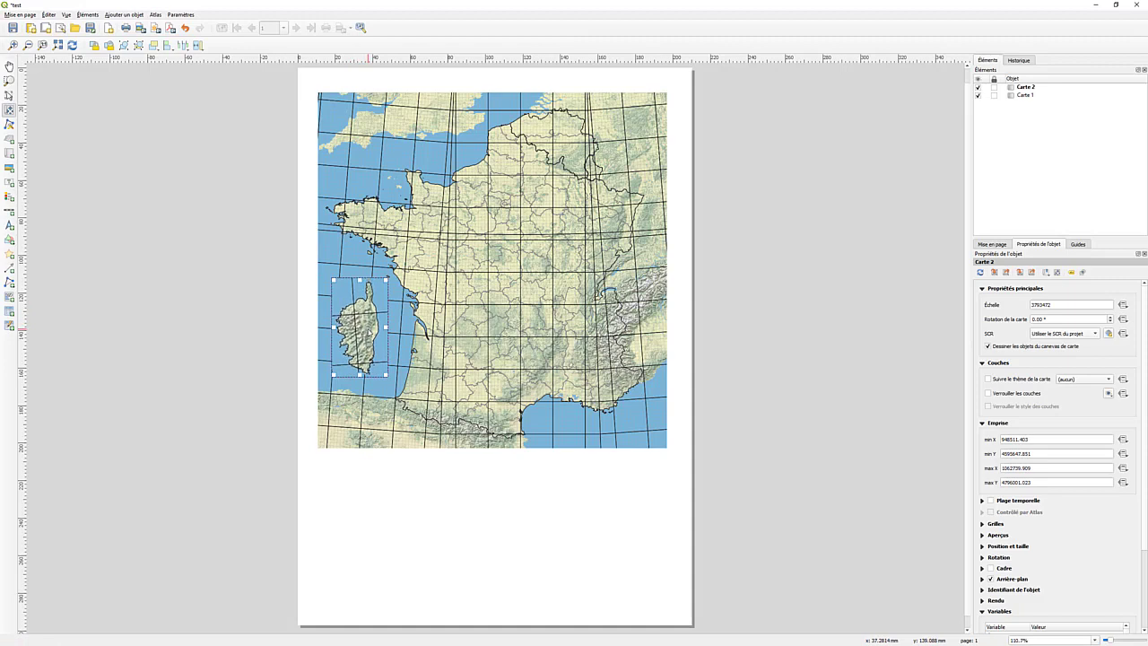
left_click_drag(362, 323, 366, 320)
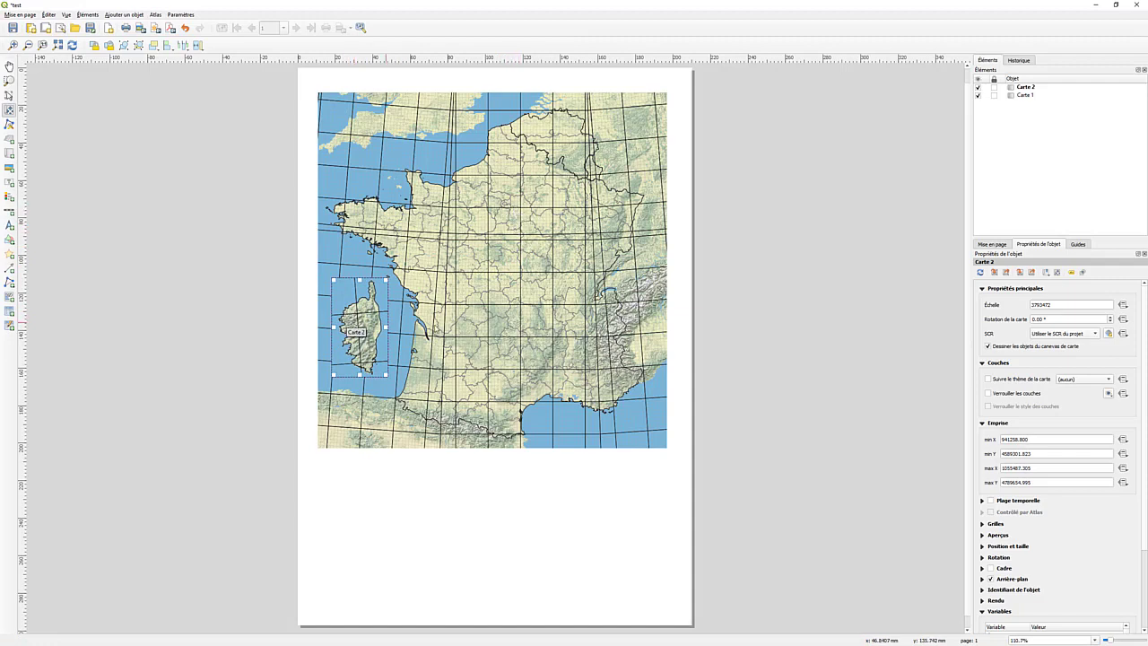
- Set the Corsica inset map's scale to 5800000, the same as the main map
left_click_drag(1060, 305, 994, 306)
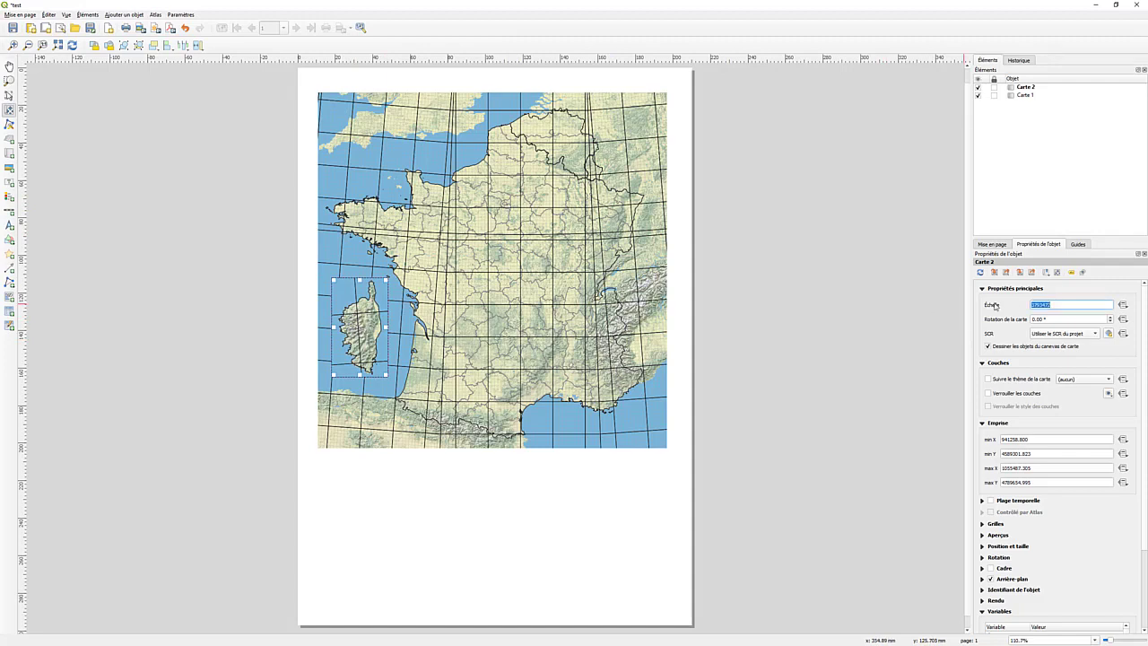
type("5000000")
key("Return")
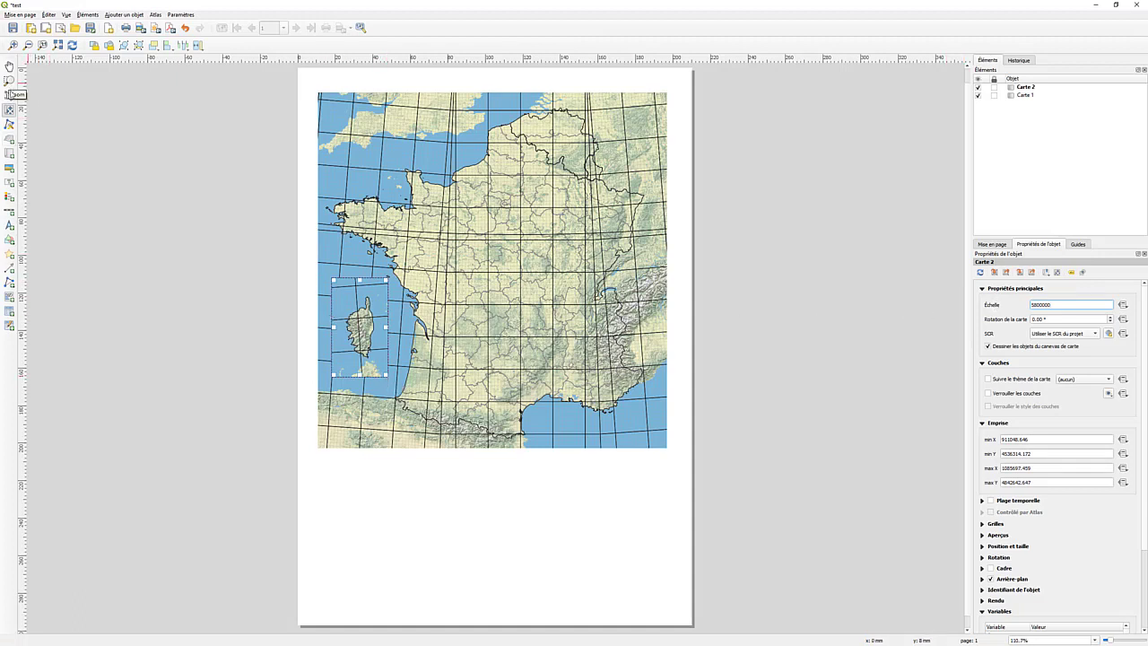
- Shrink the Corsica inset to about 27 by 42 mm and recentre the island inside it
left_click(8, 96)
left_click_drag(387, 374, 380, 354)
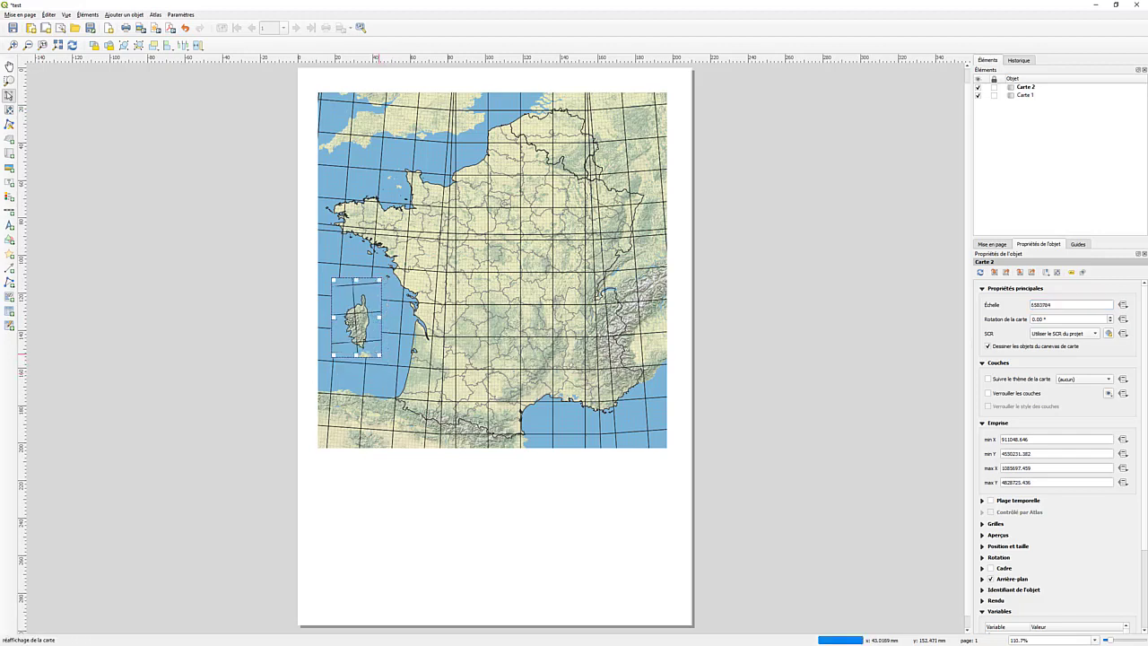
left_click(9, 109)
left_click_drag(352, 323, 352, 320)
- Restore the resized Corsica inset's scale to 5800000
double_click(1073, 304)
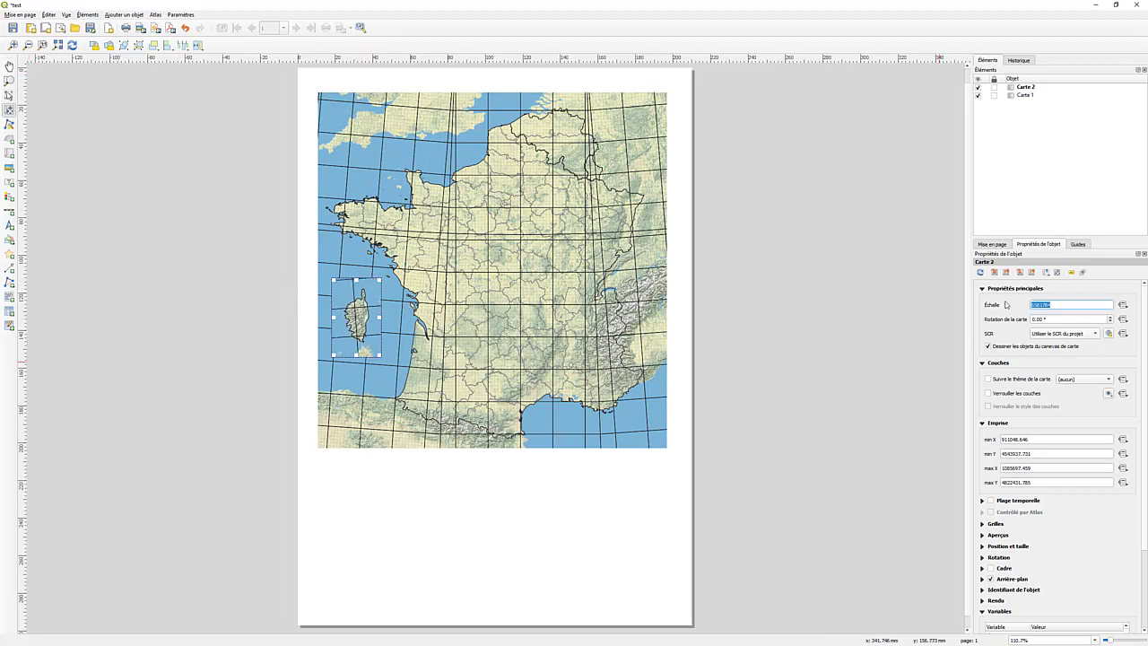
type("5800000")
key("Return")
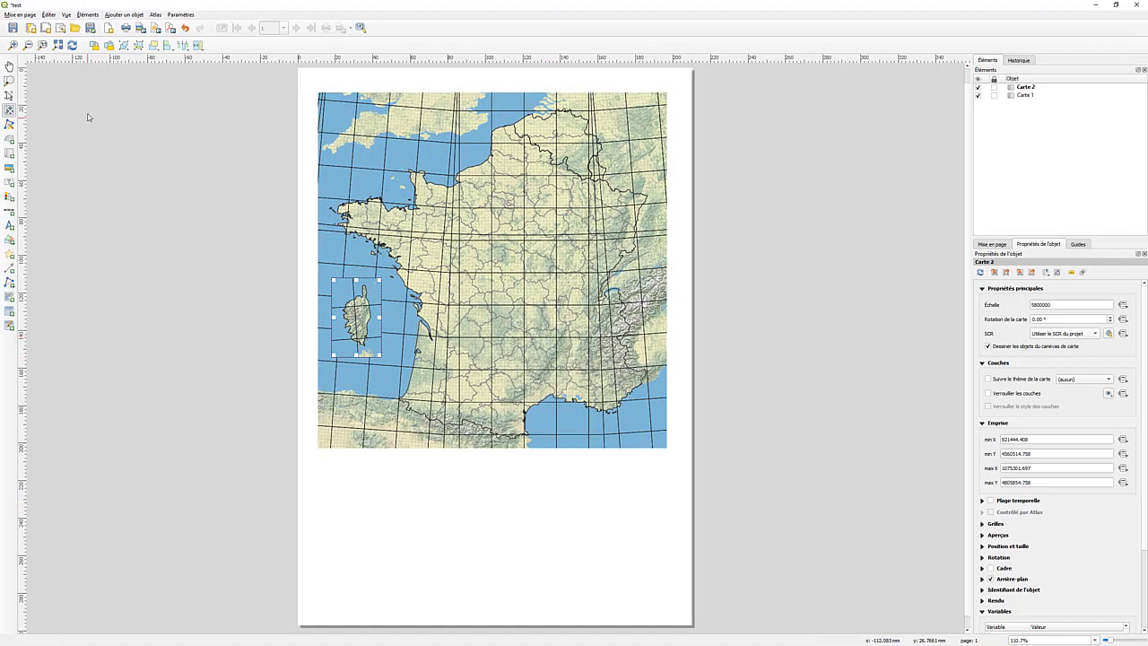
- Select the Corsica inset map and enable a frame (Cadre) around it
left_click(9, 66)
left_click(9, 95)
left_click(396, 248)
left_click(351, 297)
left_click(521, 248)
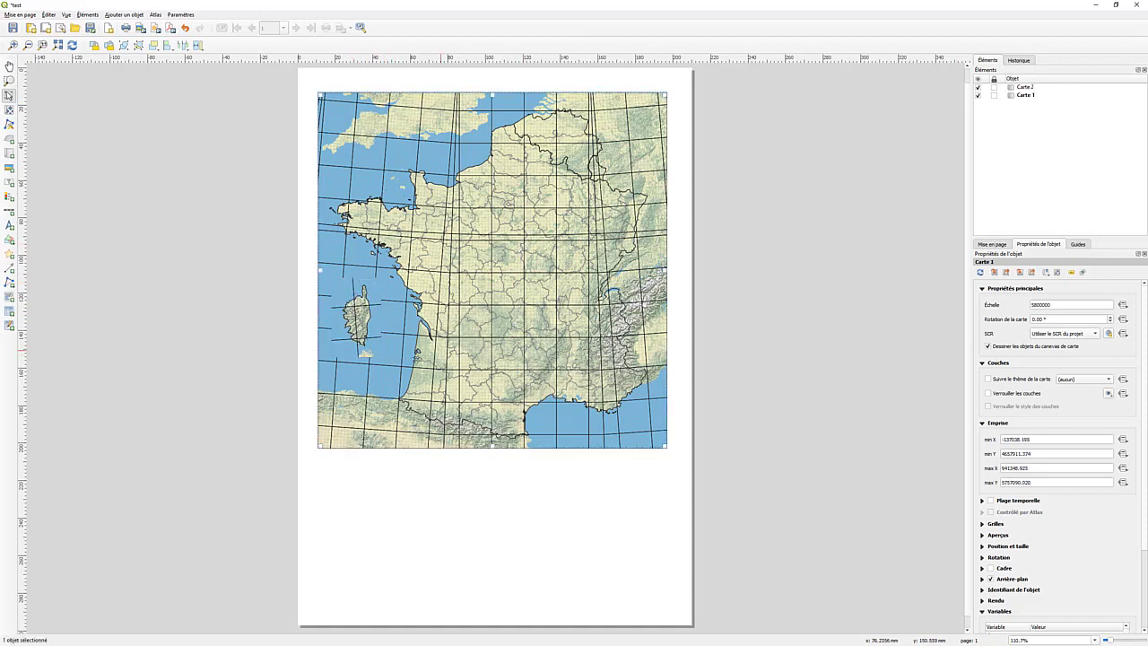
left_click(361, 321)
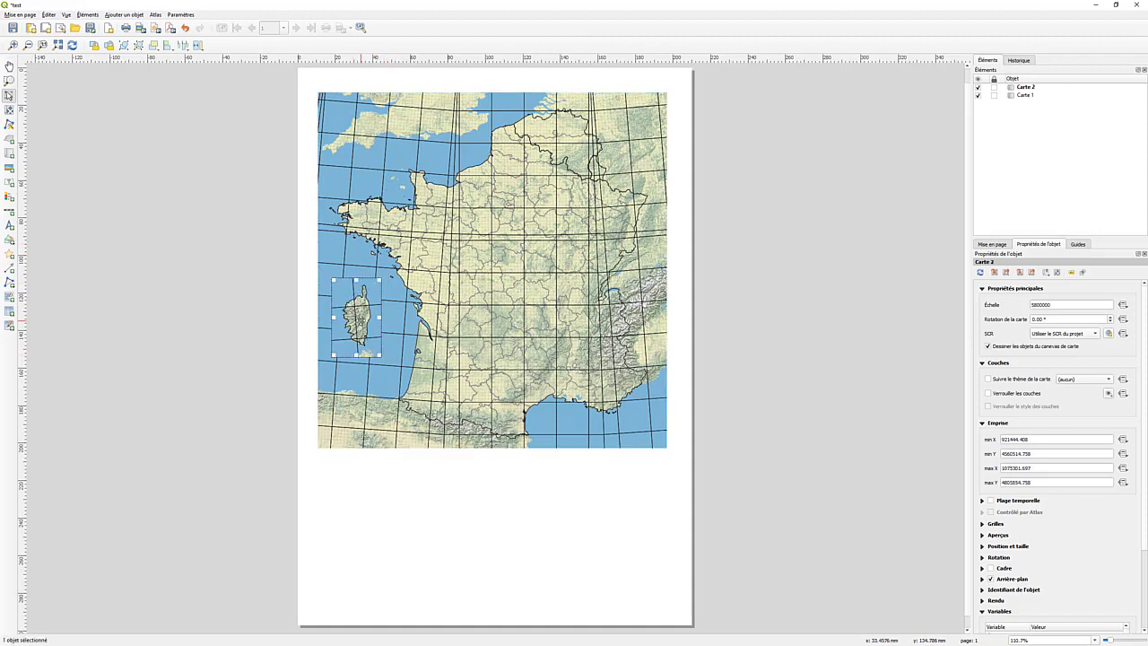
left_click(990, 569)
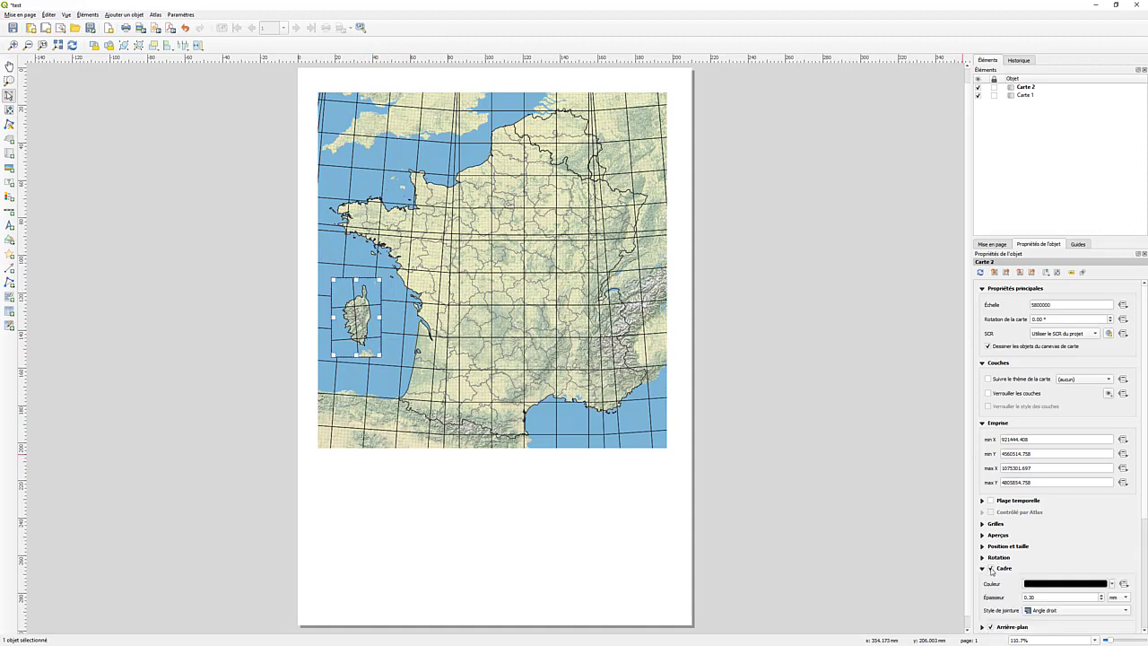
left_click(613, 528)
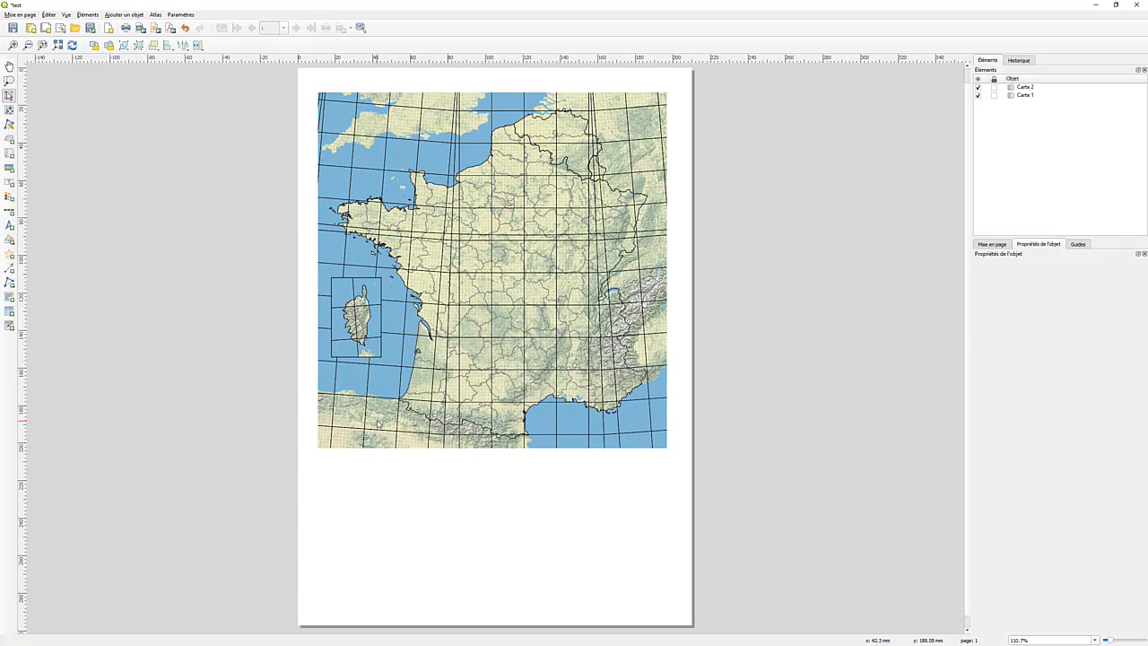
- Enable a frame (Cadre) around the main map of France
left_click(581, 222)
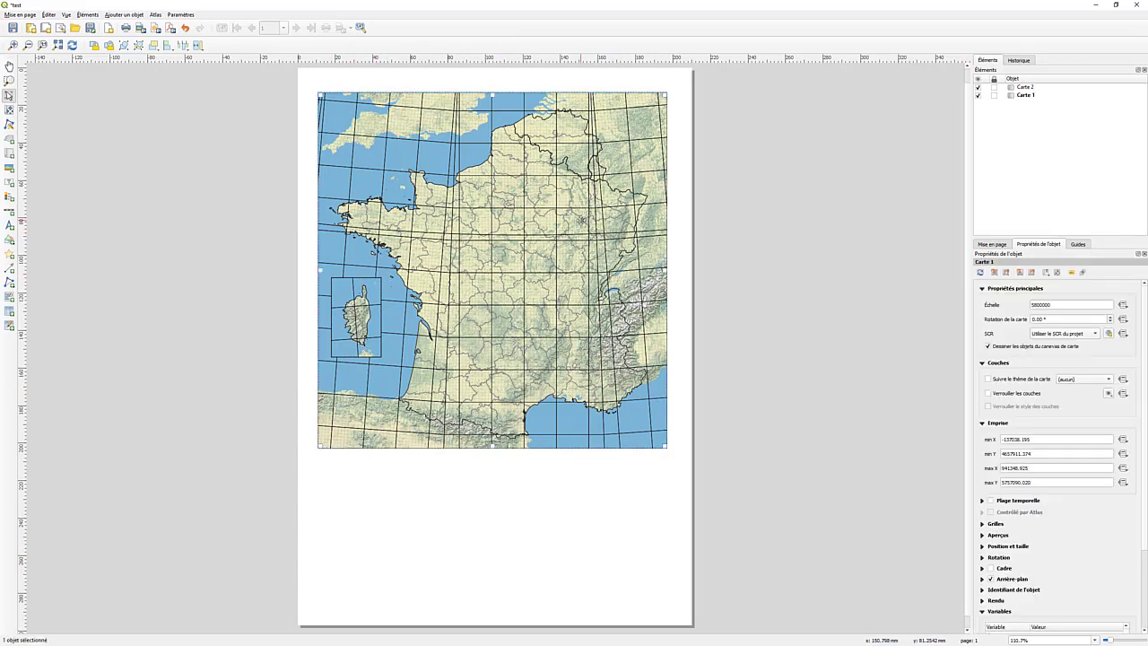
left_click(996, 569)
left_click(622, 502)
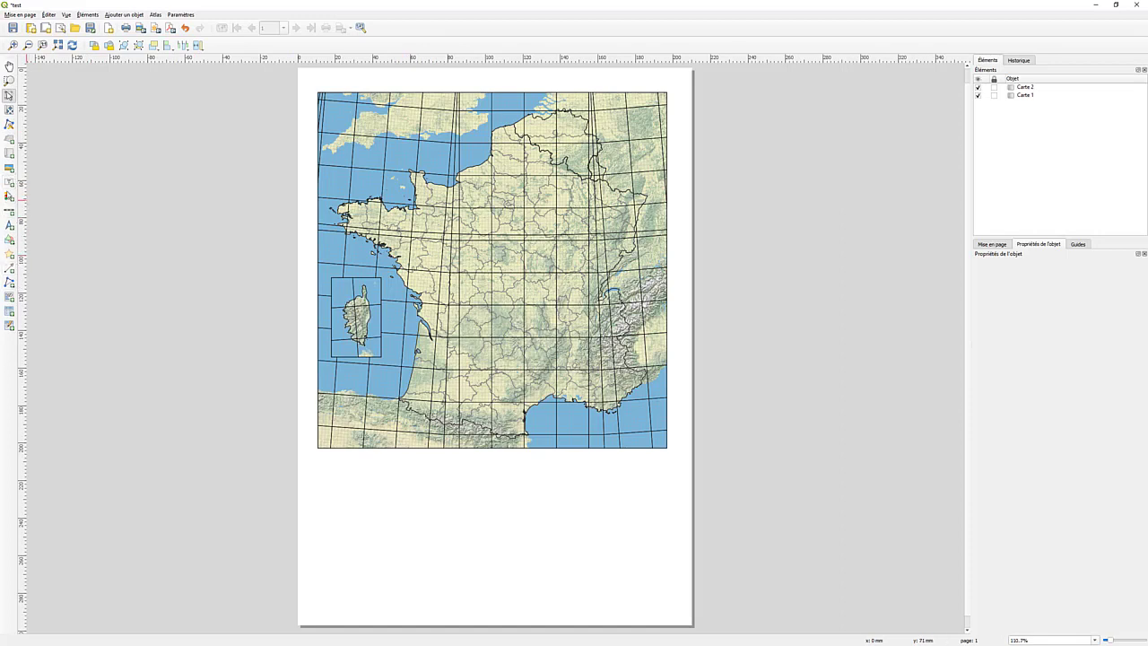
- Add a text label below the main map reading "Carte de France et régions limitrophes"
left_click(9, 184)
left_click_drag(366, 470, 637, 501)
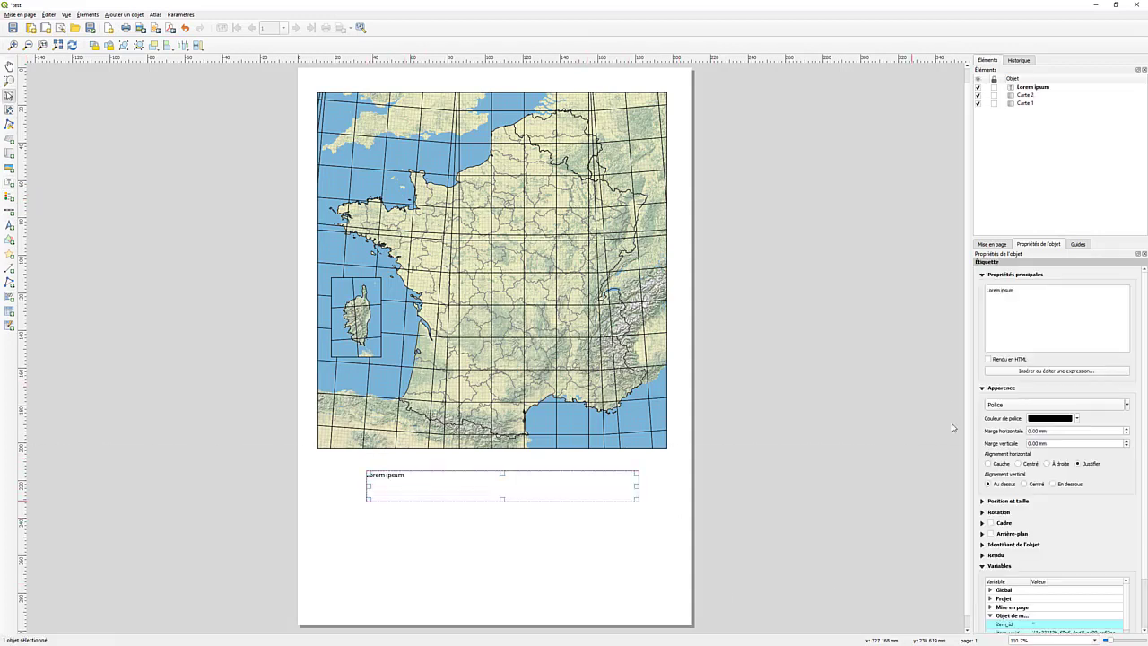
left_click_drag(1023, 289, 965, 291)
type("Carte de France et régions limitro")
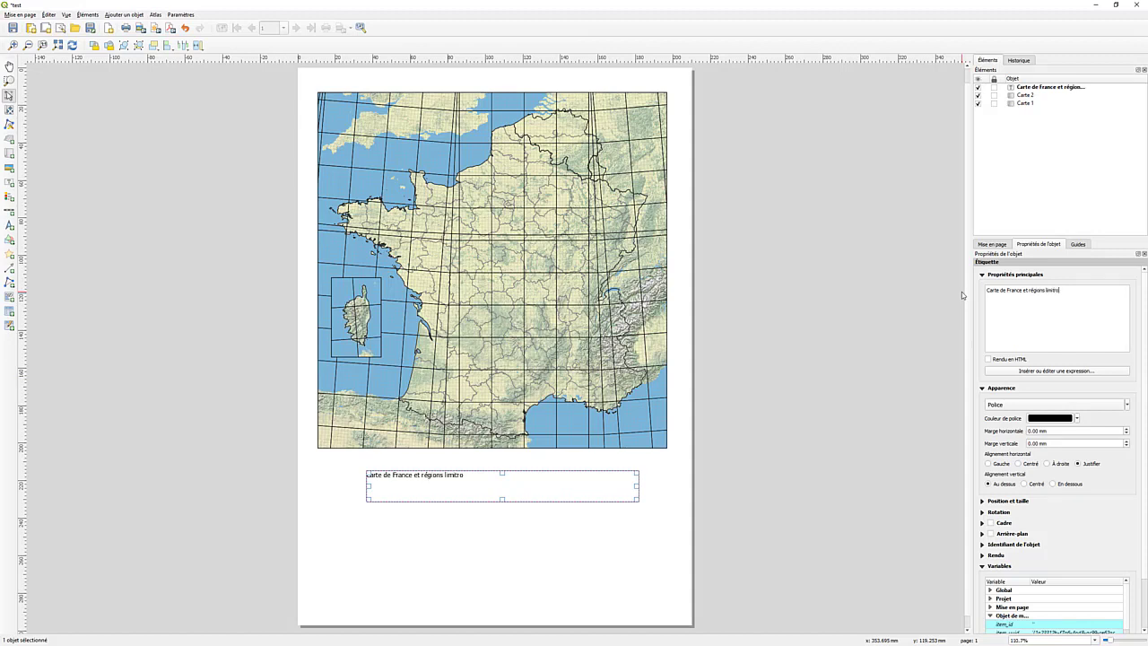
type("phes")
- Set the title label's font to Adobe Caslon Pro, Semibold, size 20
left_click(1023, 405)
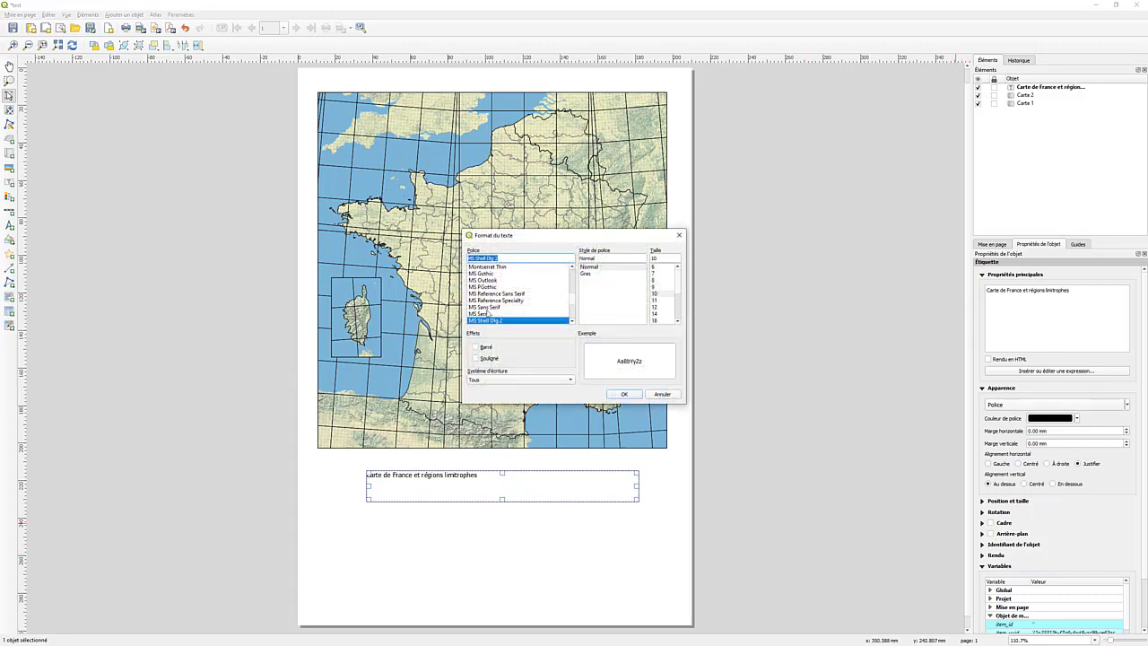
left_click(485, 313)
left_click(662, 313)
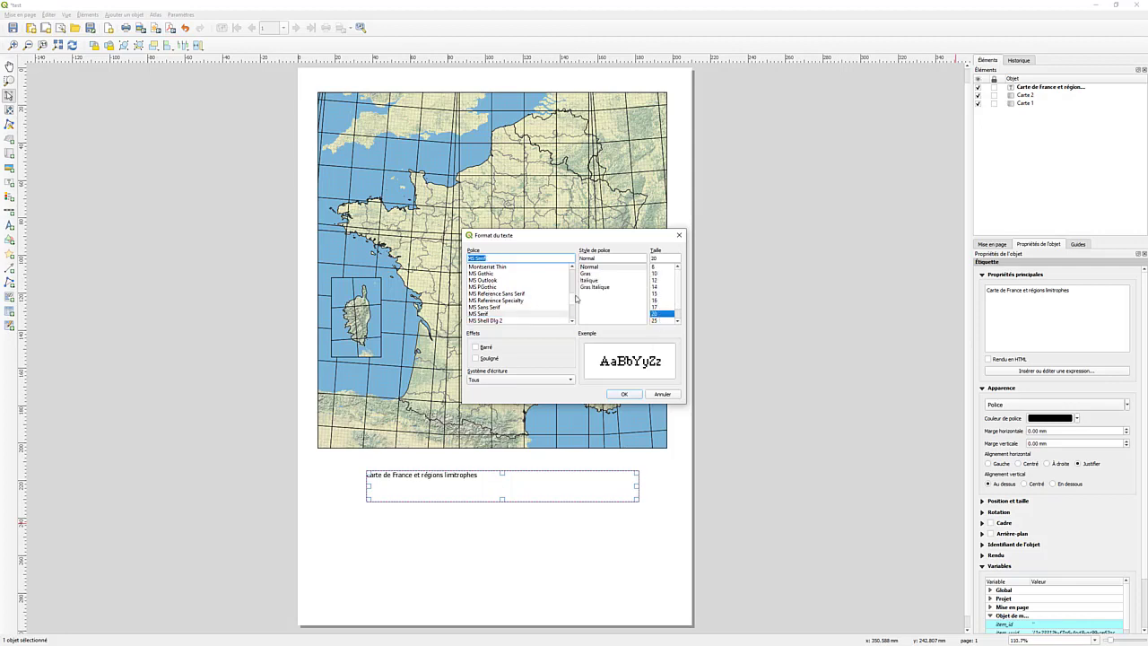
left_click_drag(569, 296, 574, 270)
left_click(491, 273)
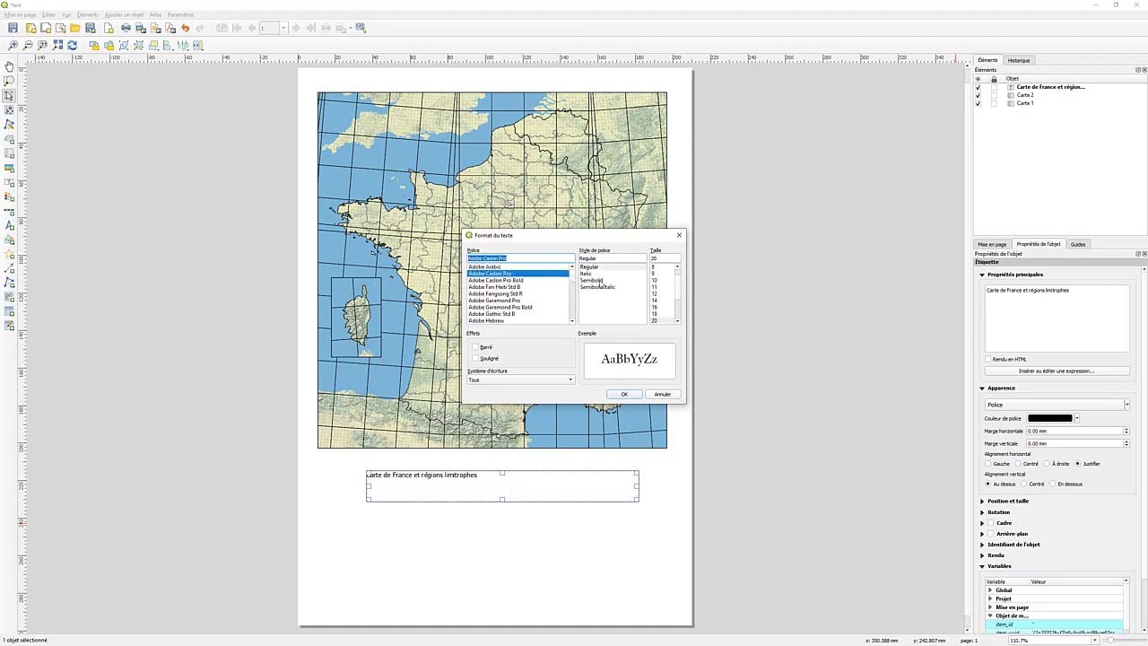
left_click(597, 280)
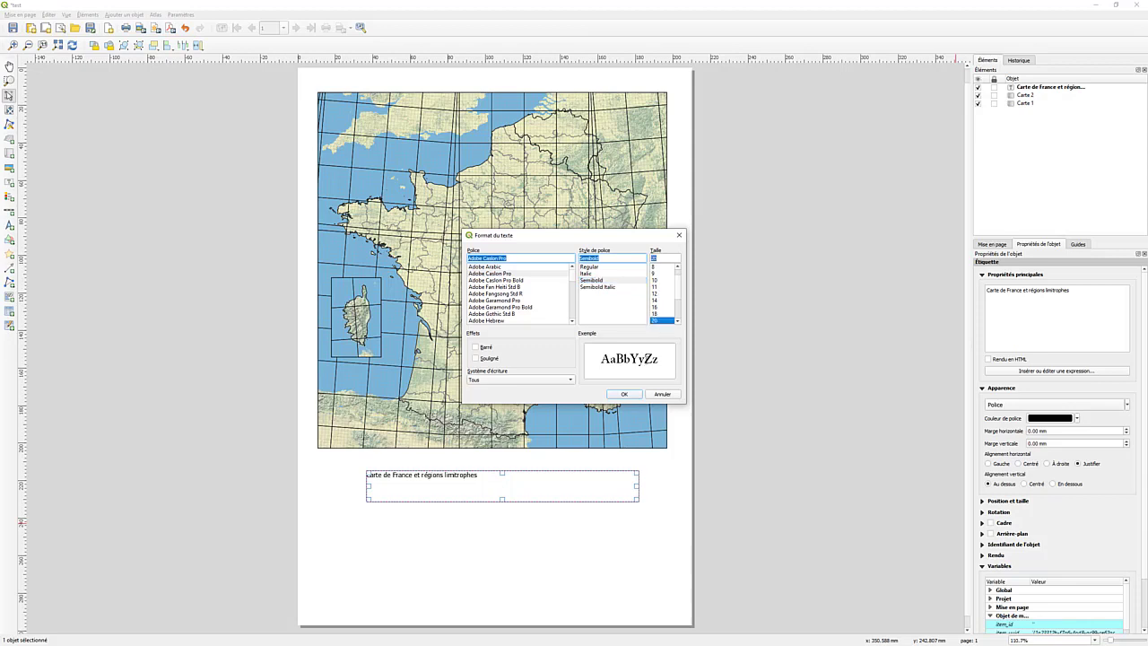
left_click(631, 396)
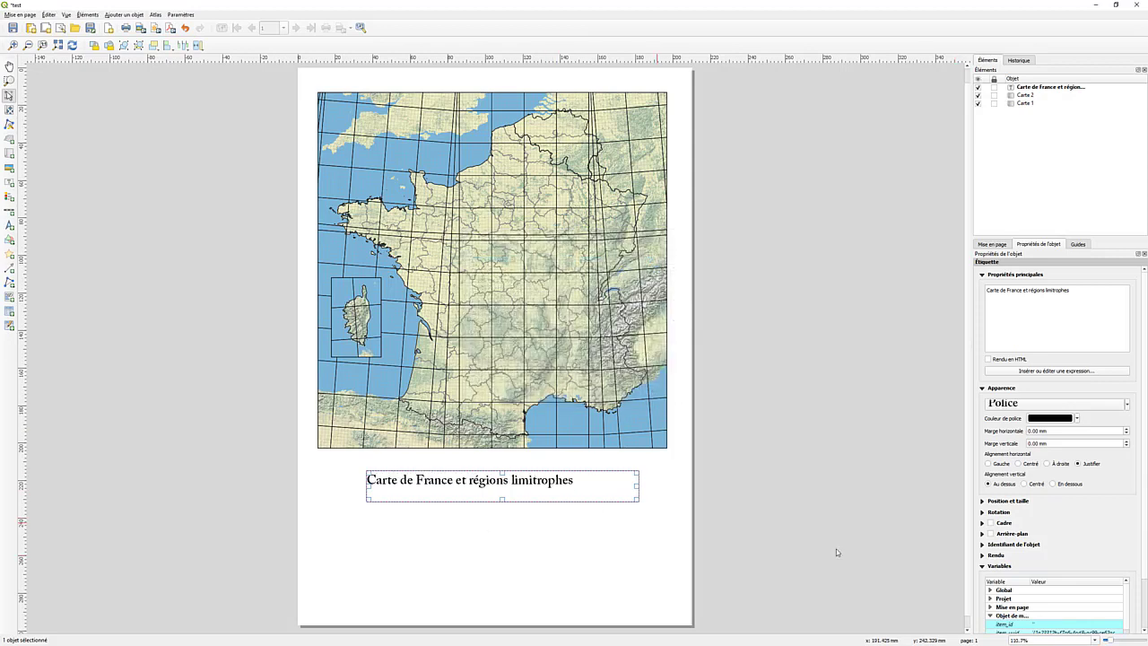
- Centre the title text horizontally within its label and move the label to the head of the page, above the map
left_click_drag(429, 479, 418, 475)
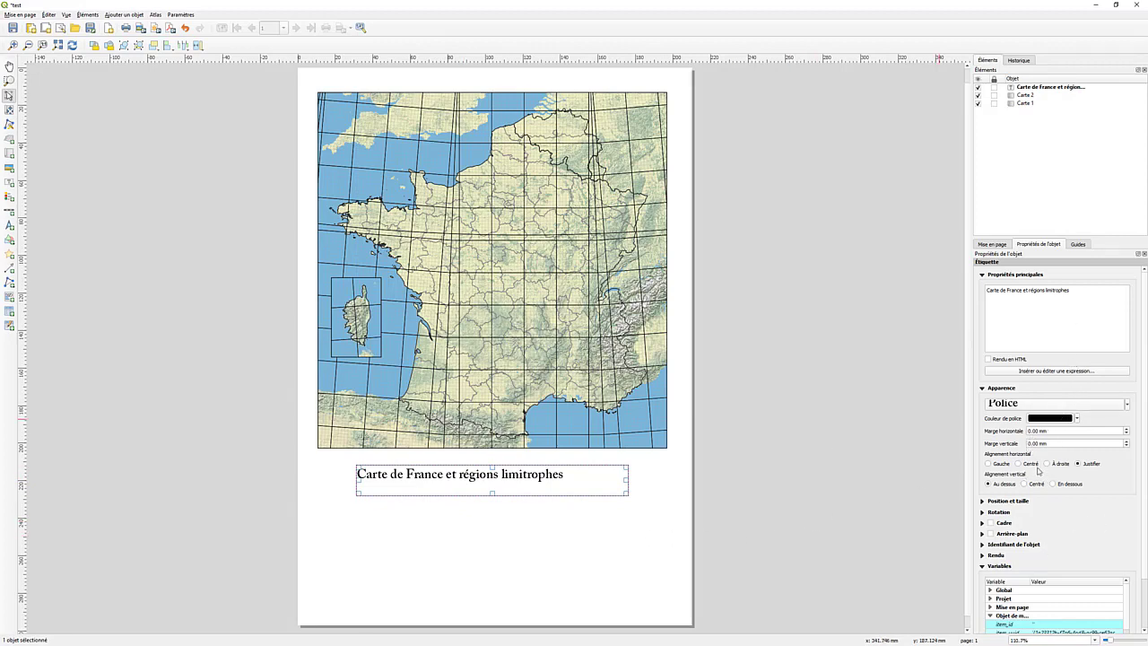
left_click(1025, 463)
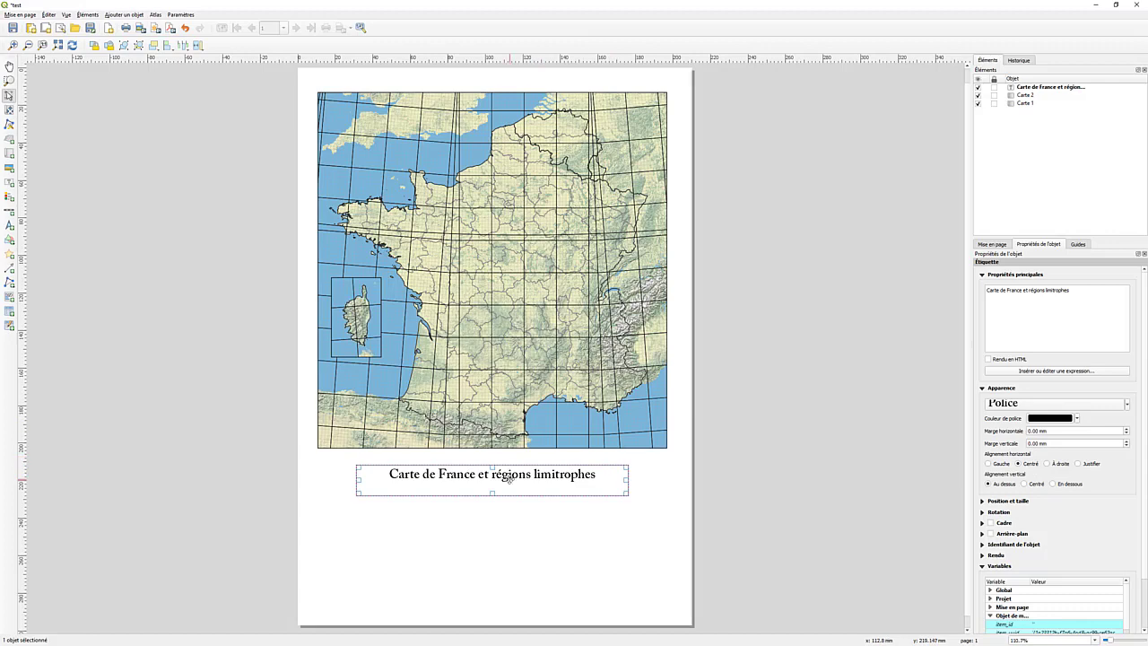
left_click_drag(508, 483, 509, 97)
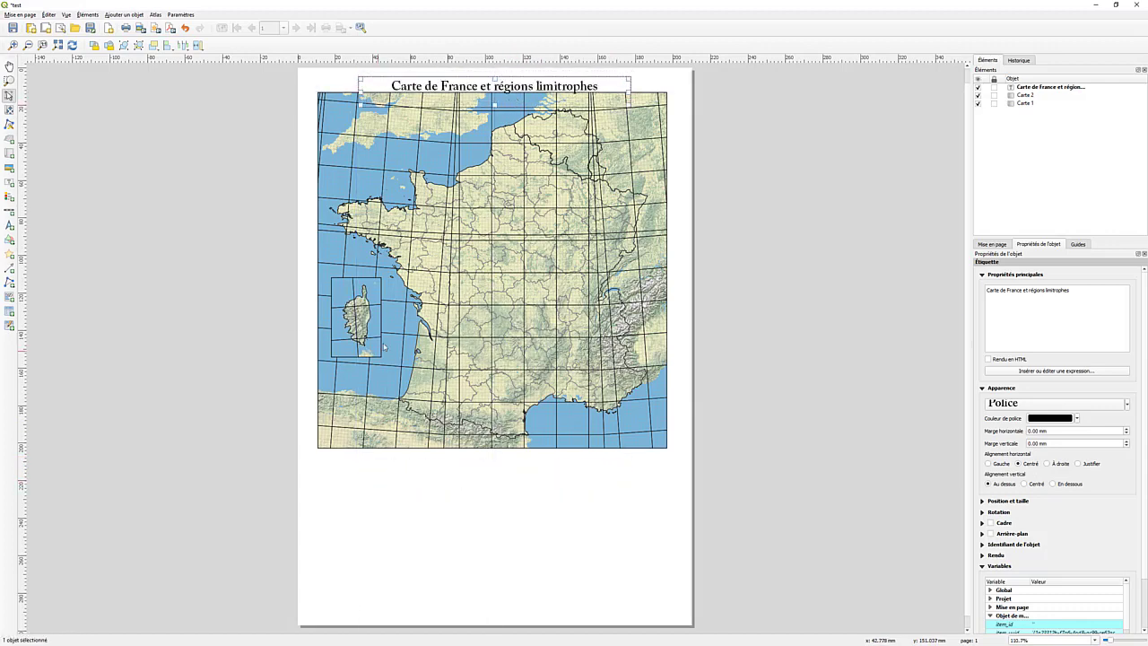
- Move the main map and Corsica inset down together to clear the title, and centre the title in the gap above them
left_click(601, 253)
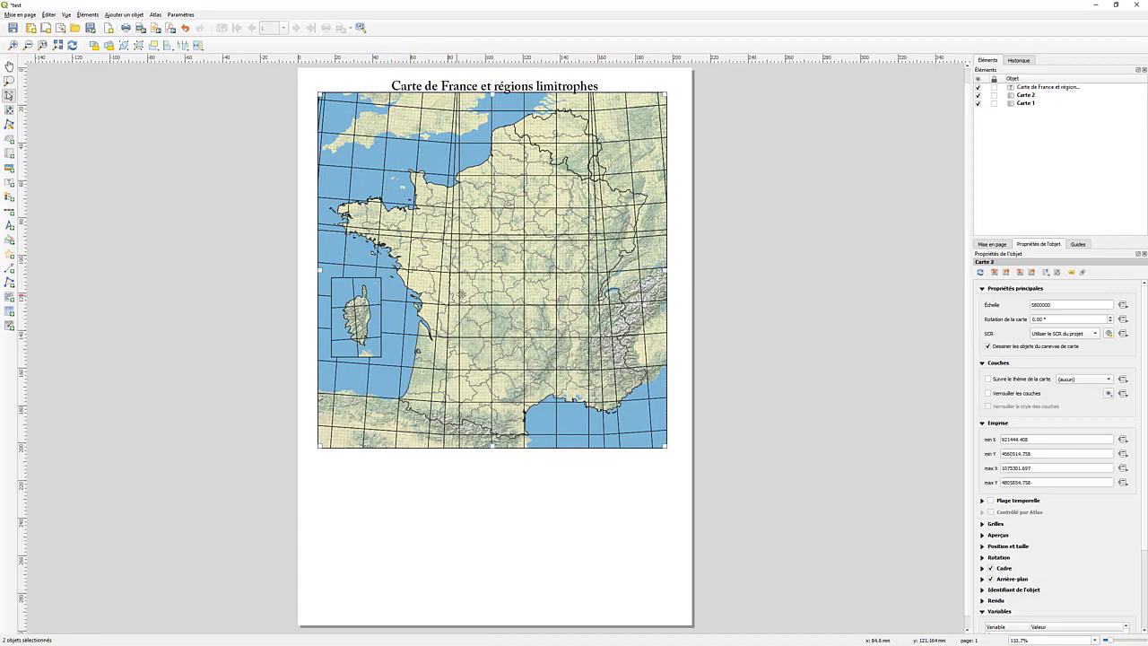
left_click_drag(462, 295, 482, 310)
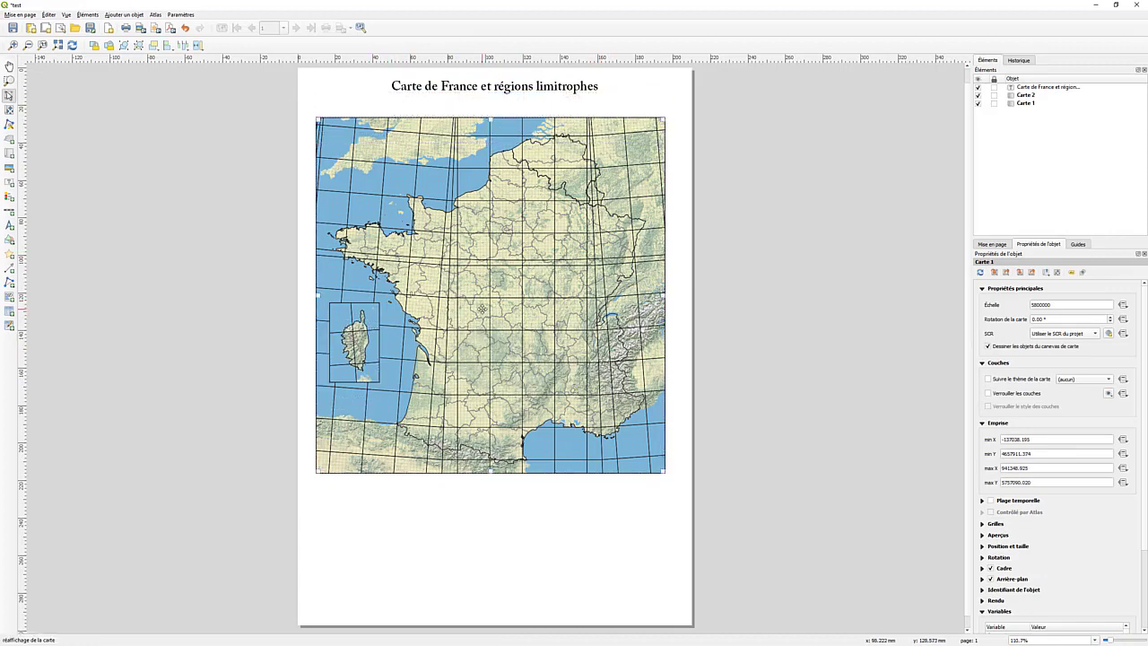
left_click(440, 535)
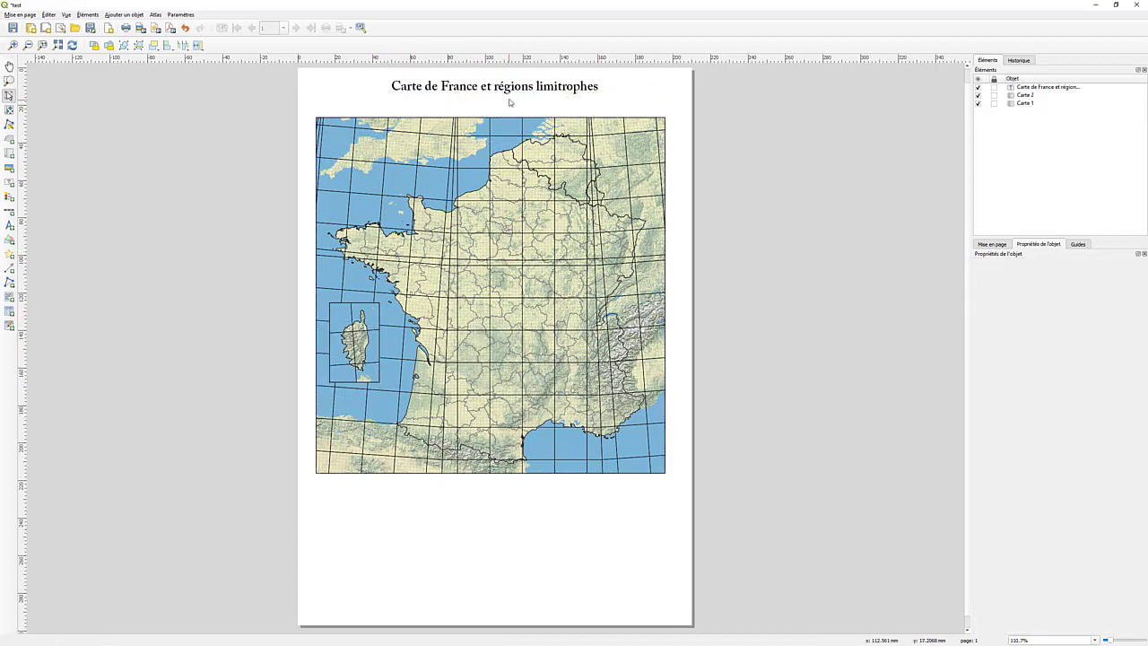
left_click_drag(508, 102, 523, 123)
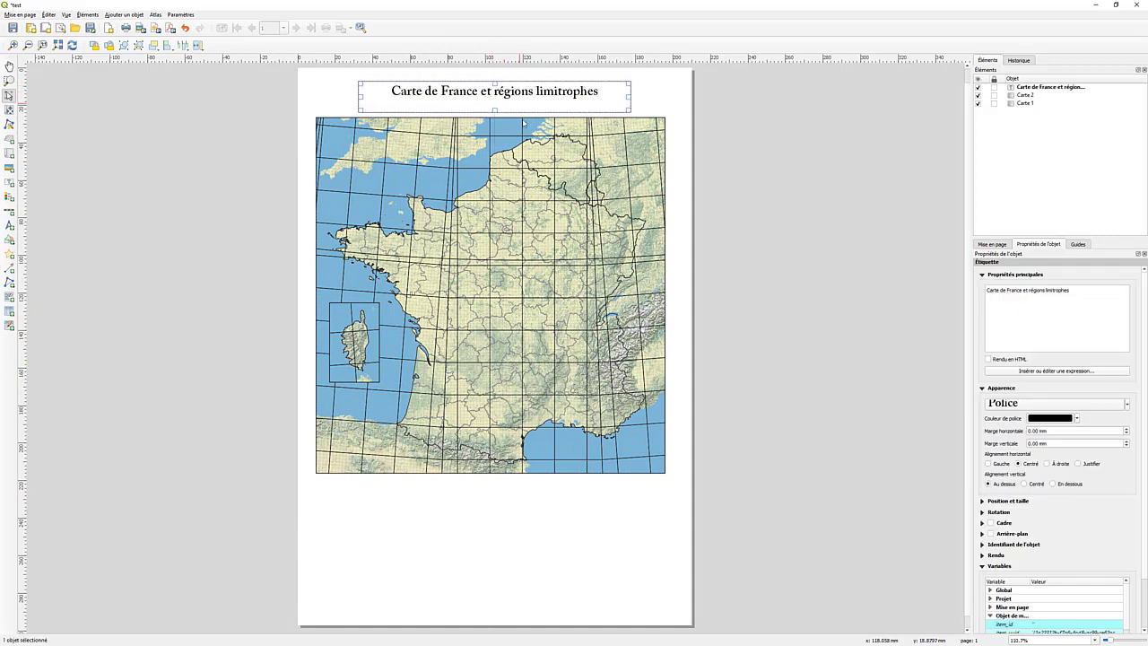
left_click(516, 603)
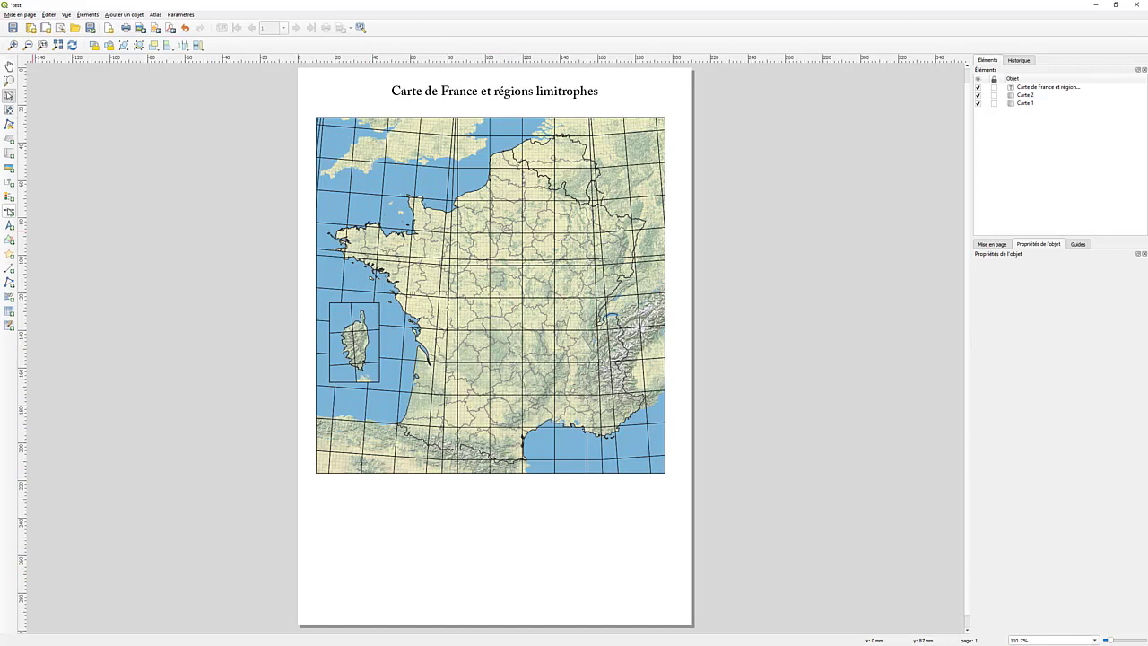
- Add a scale bar for Carte 1 just below the main map's lower-left corner, using the style Repères au milieu de la ligne
left_click(9, 212)
left_click_drag(316, 484, 466, 513)
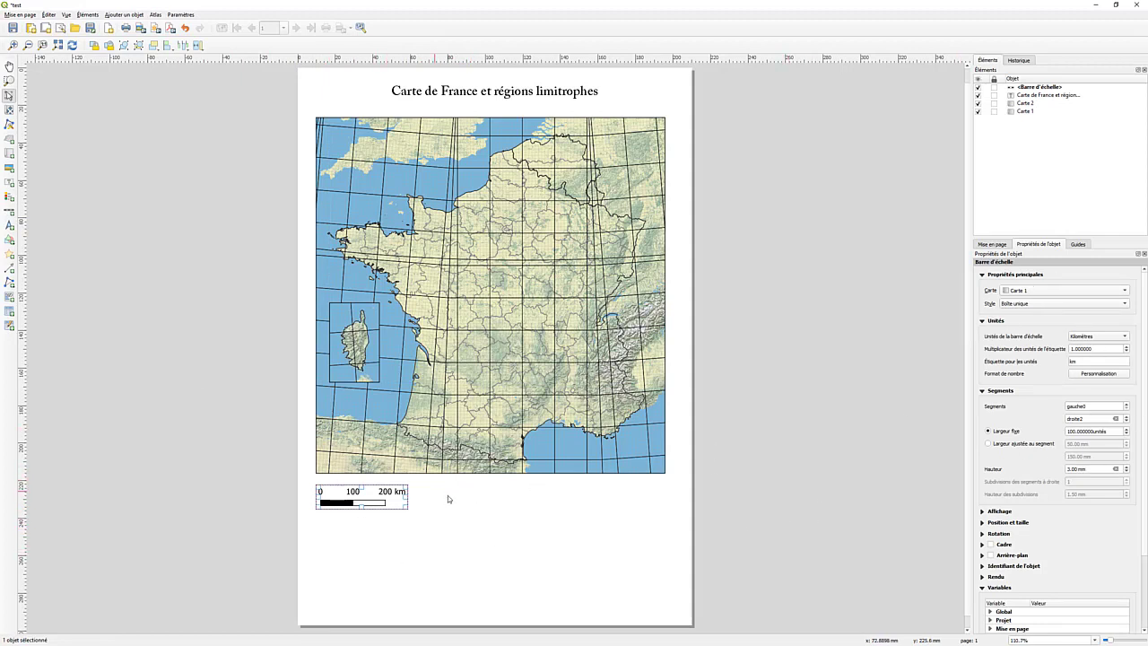
left_click(1032, 306)
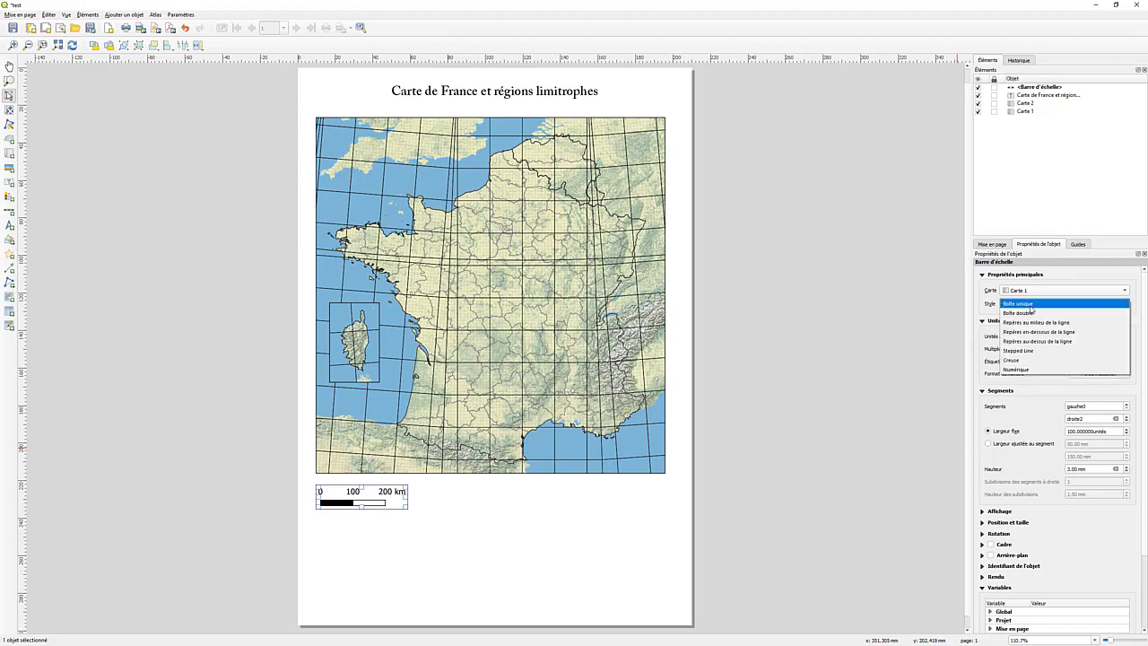
left_click(1034, 313)
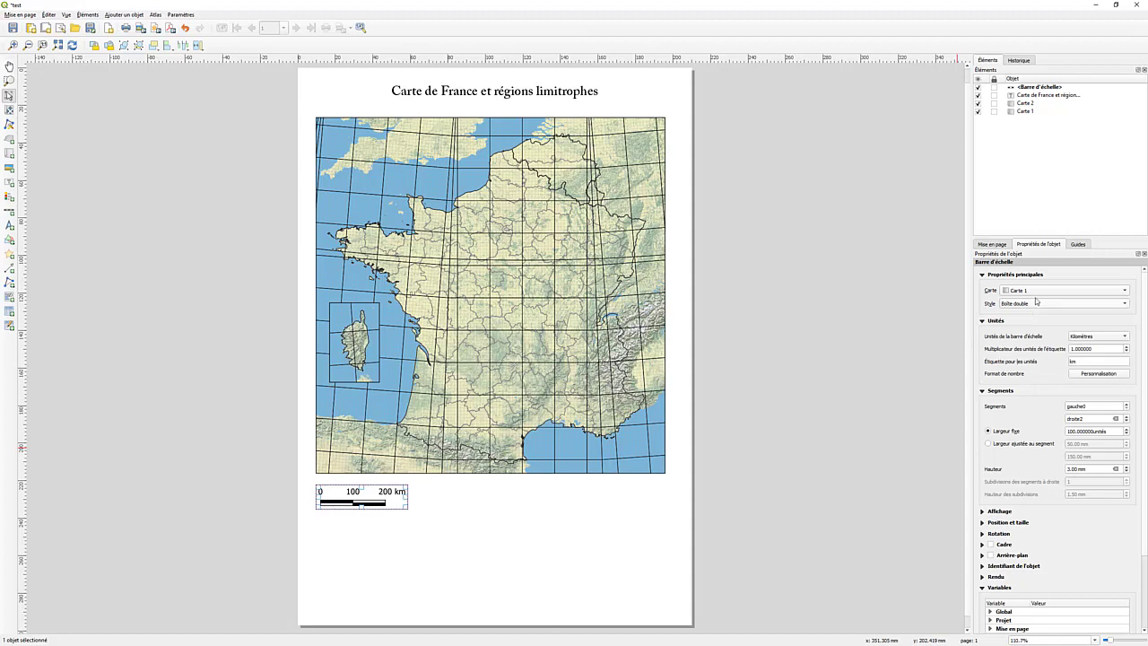
left_click(1035, 306)
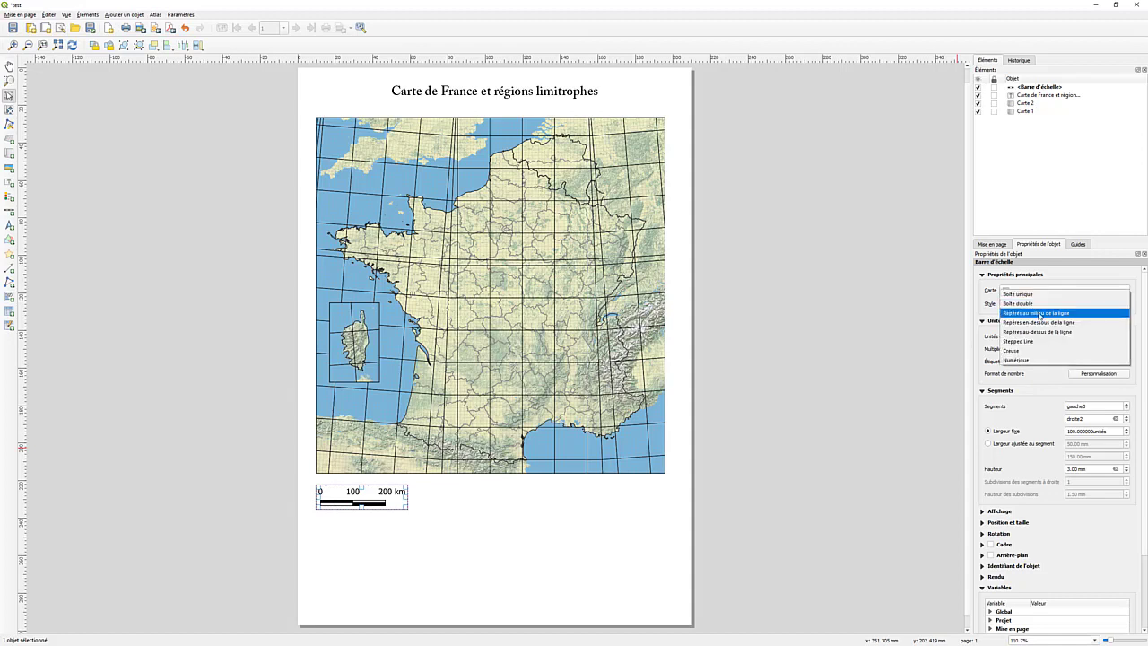
left_click(1039, 314)
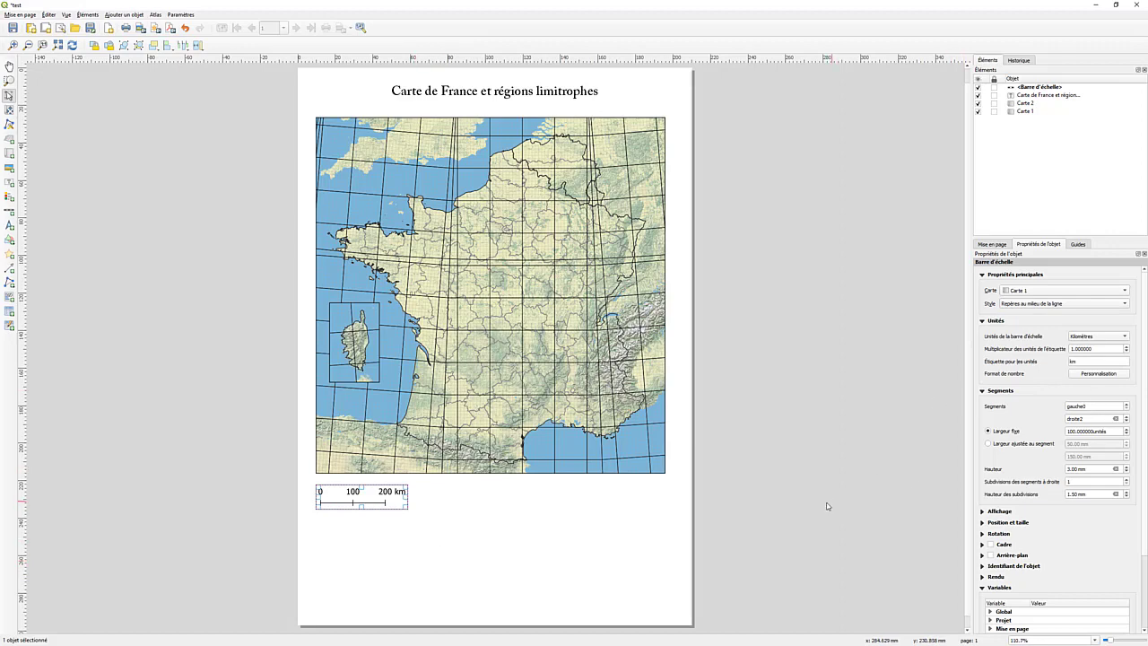
- Change the scale bar's font to Garamond and reduce its text size by a few points
left_click(982, 511)
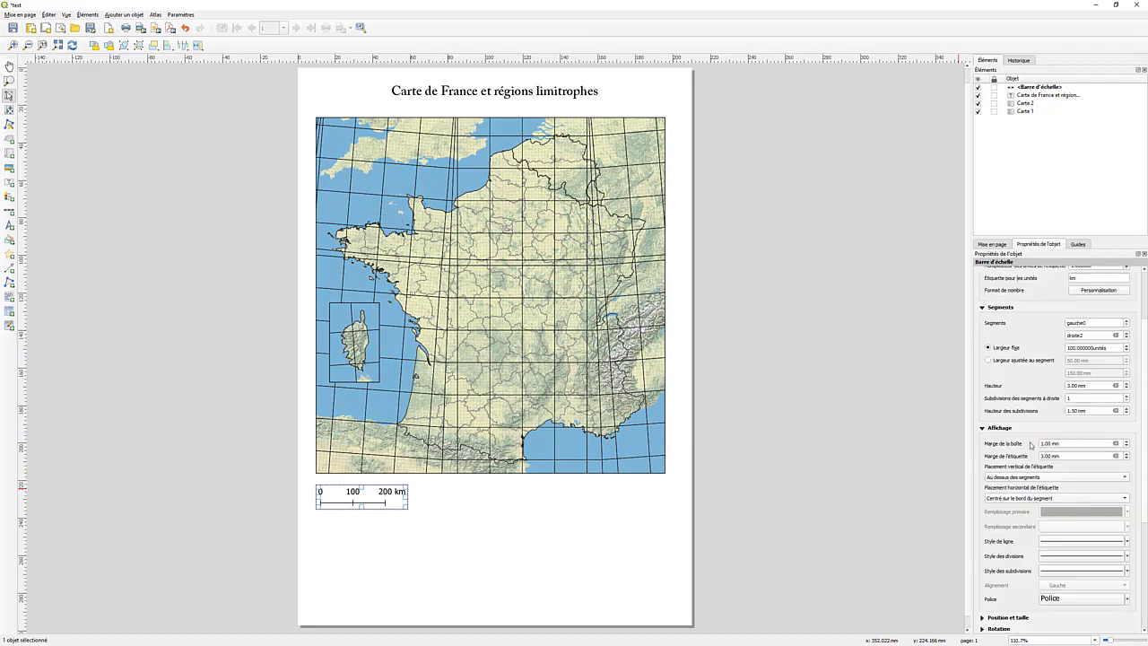
scroll(1017, 470, "down", 2)
scroll(1017, 470, "down", 2)
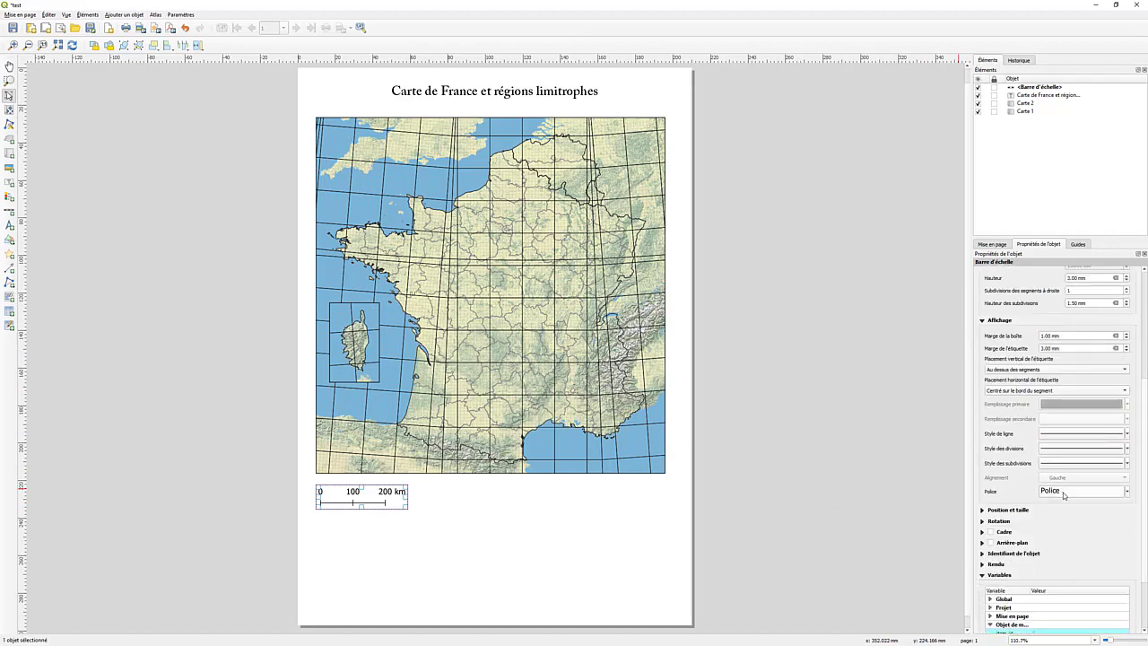
left_click(1064, 493)
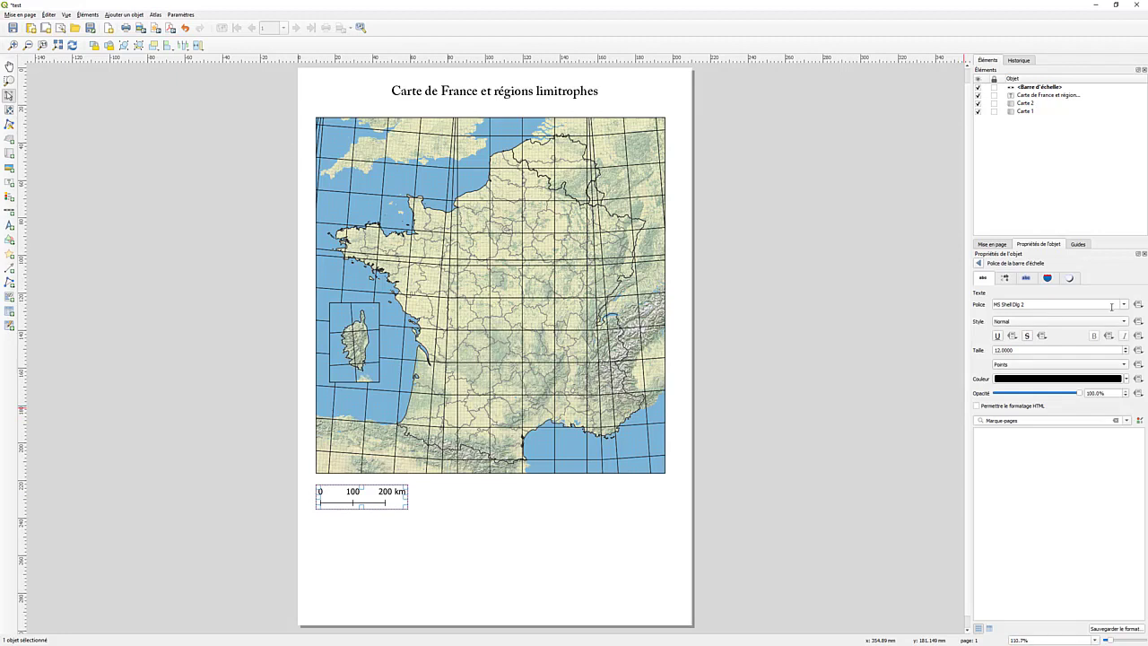
left_click(1124, 305)
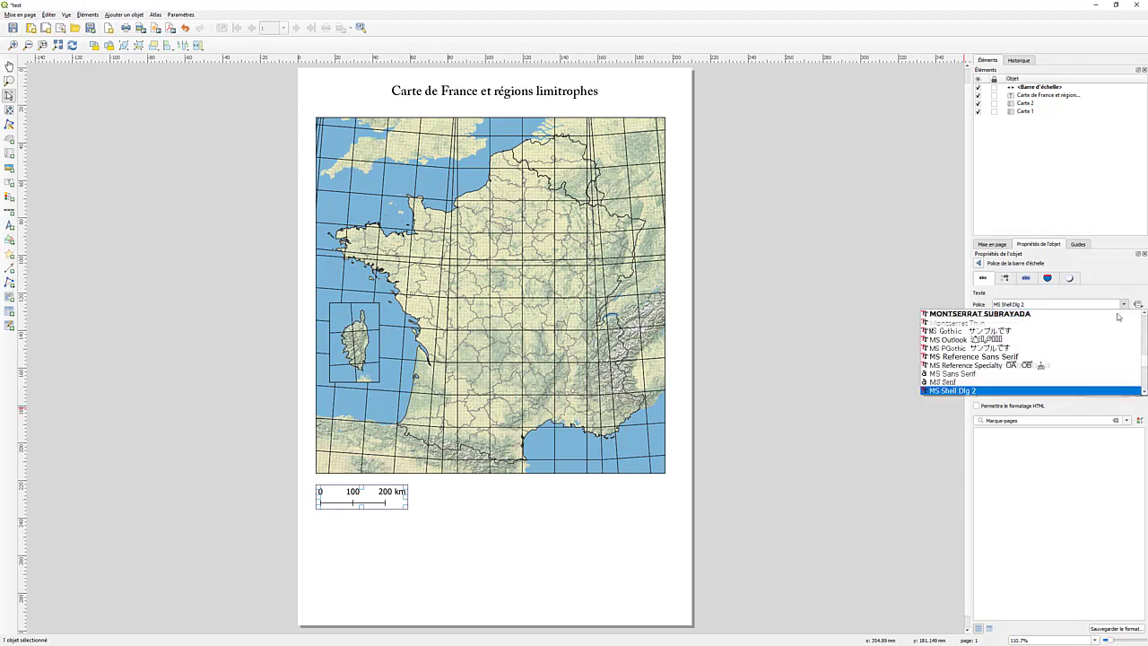
left_click_drag(1145, 365, 1145, 347)
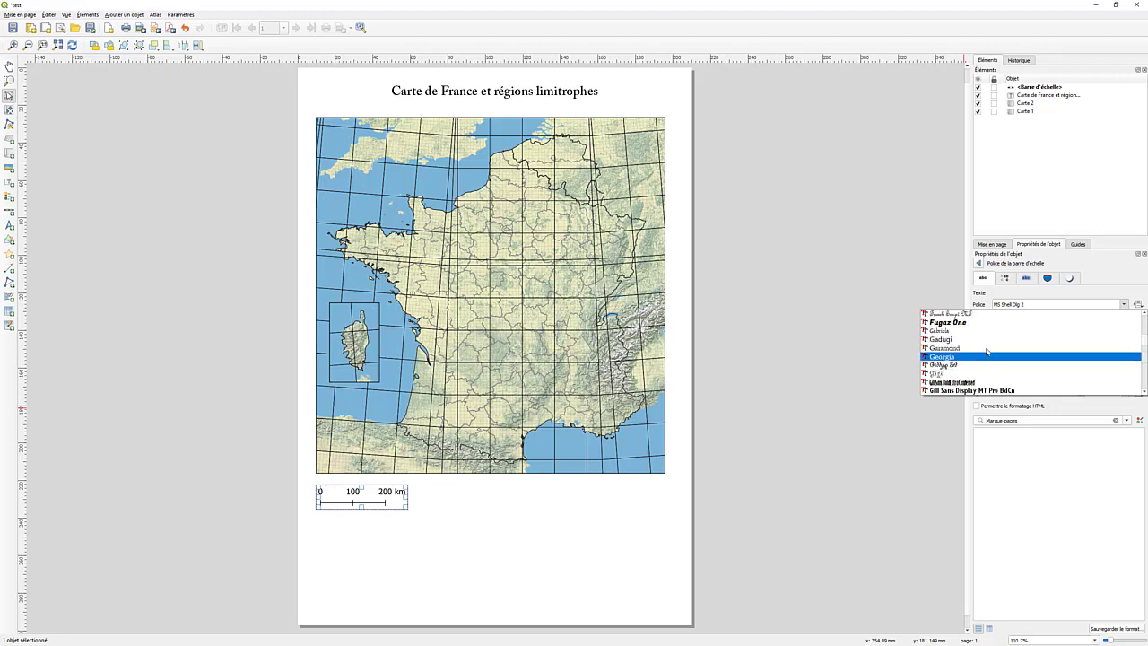
left_click(948, 355)
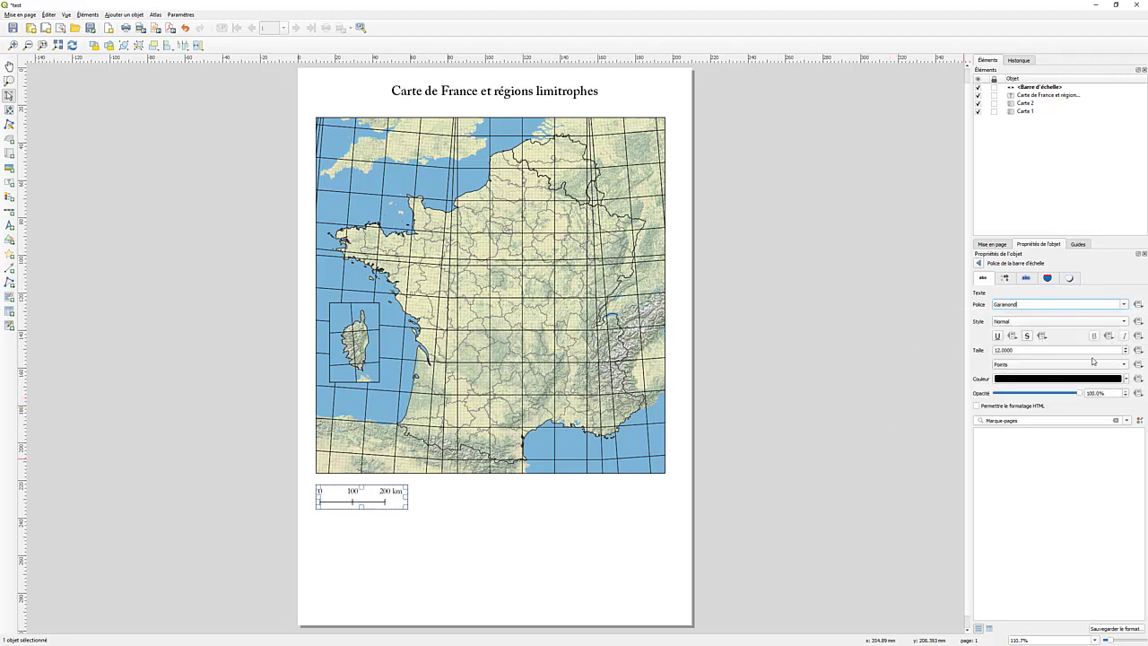
left_click(1124, 353)
left_click(1125, 353)
left_click(1125, 353)
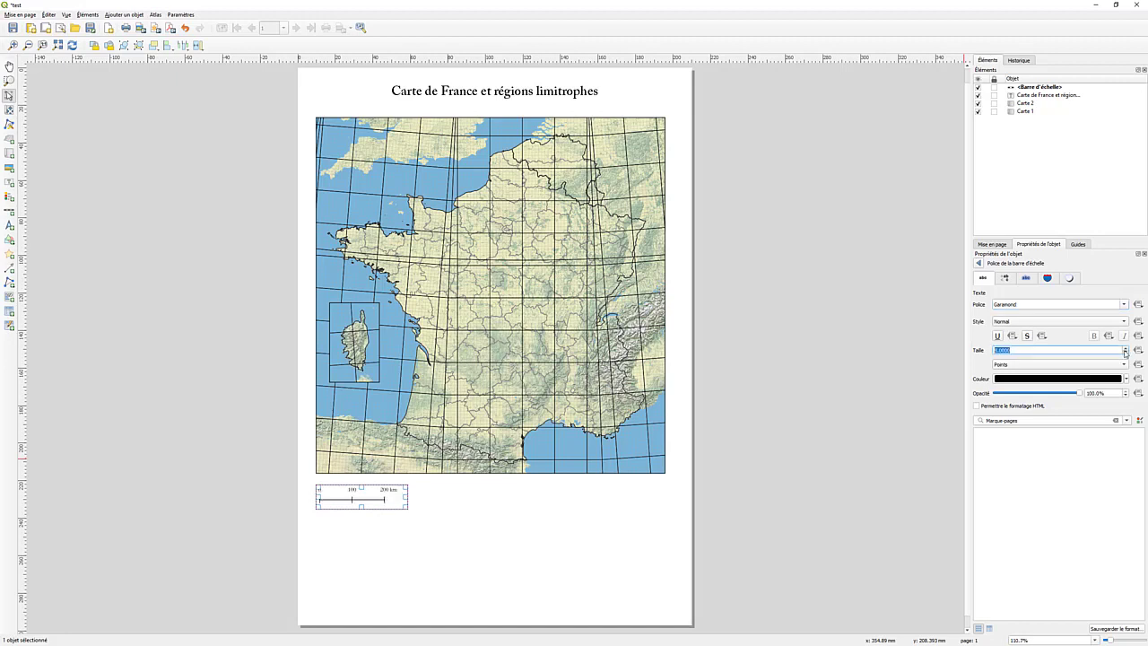
left_click(628, 533)
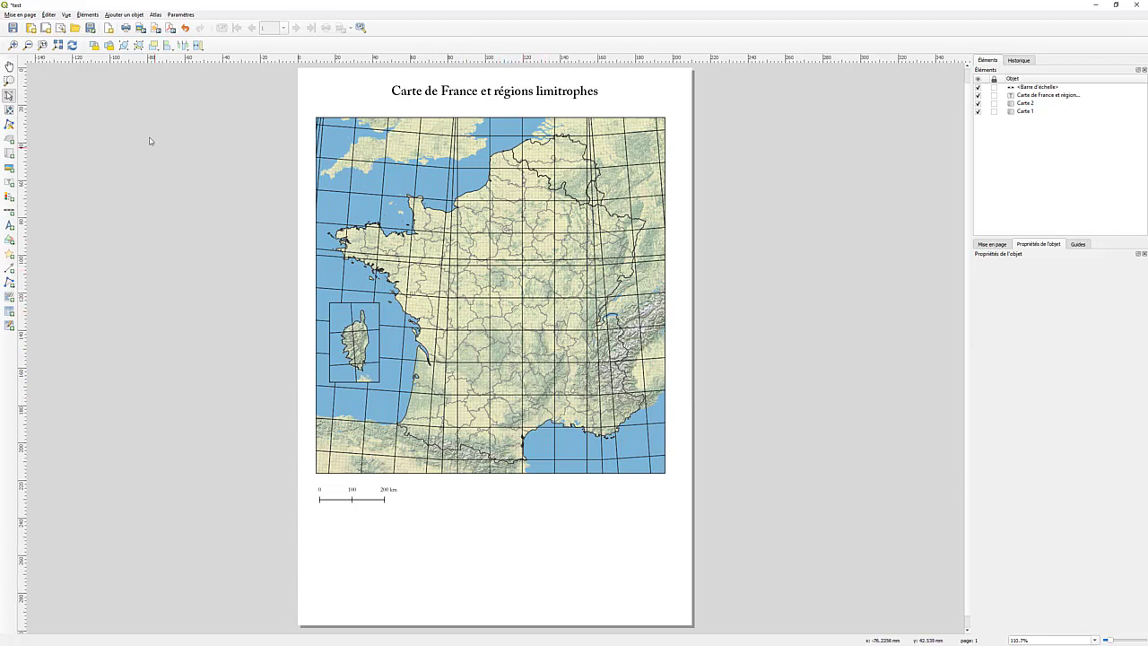
- Save the project from the layout, and close the layout window and the layout manager
left_click(12, 28)
left_click(1137, 4)
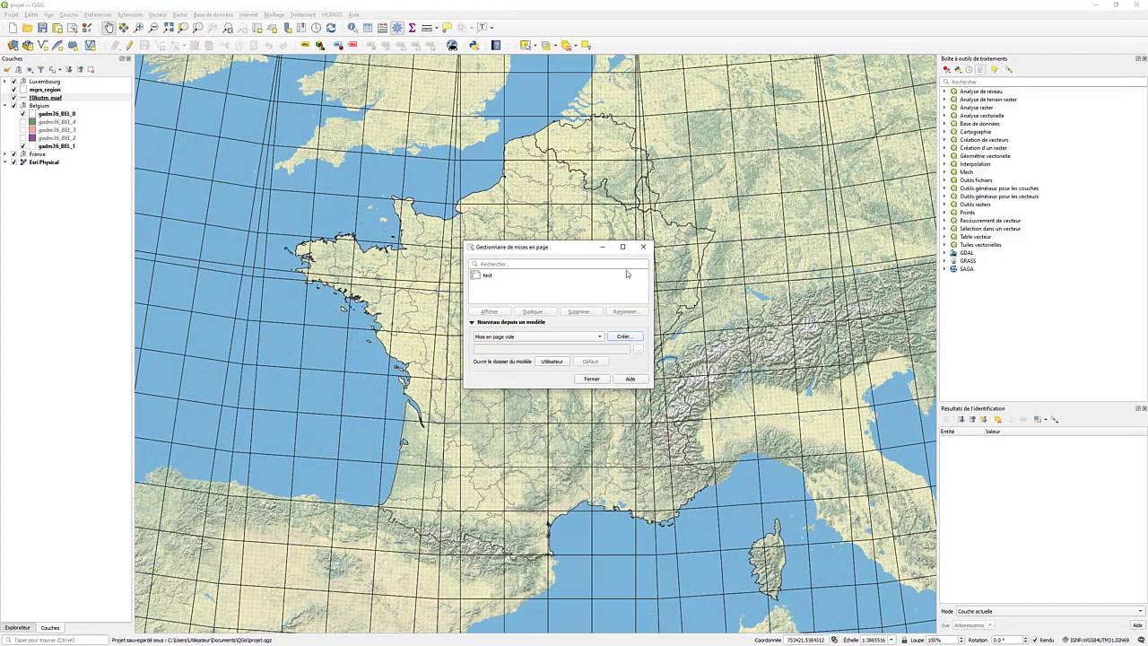
left_click(643, 246)
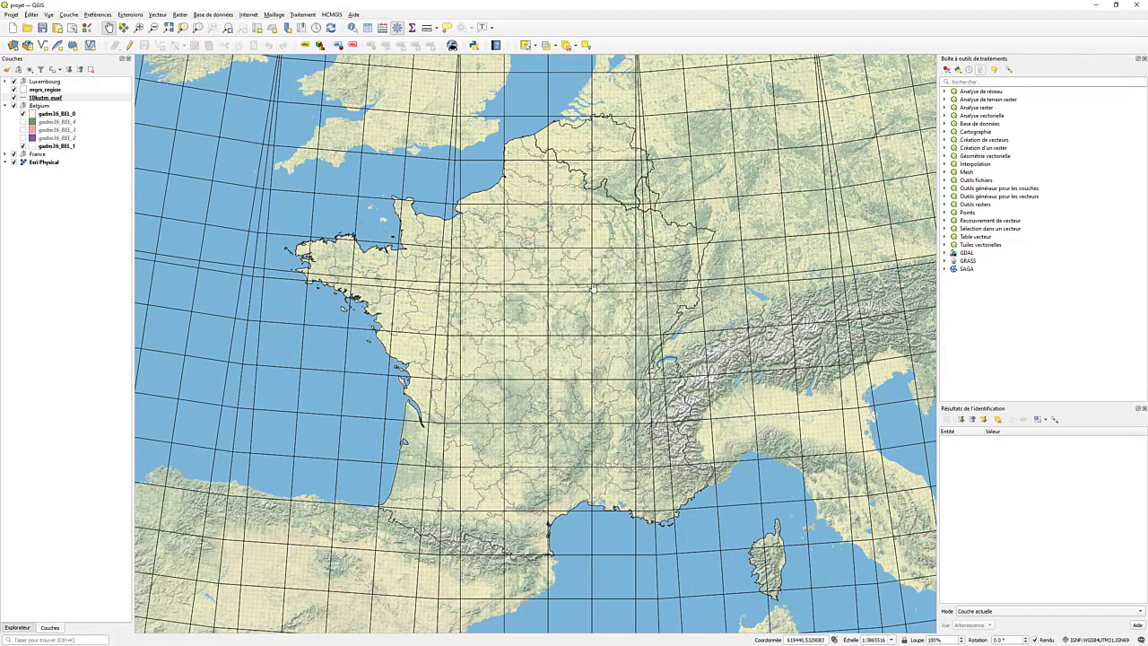
- Lower the Esri Physical basemap layer's global opacity to 60.2%
left_click(40, 163)
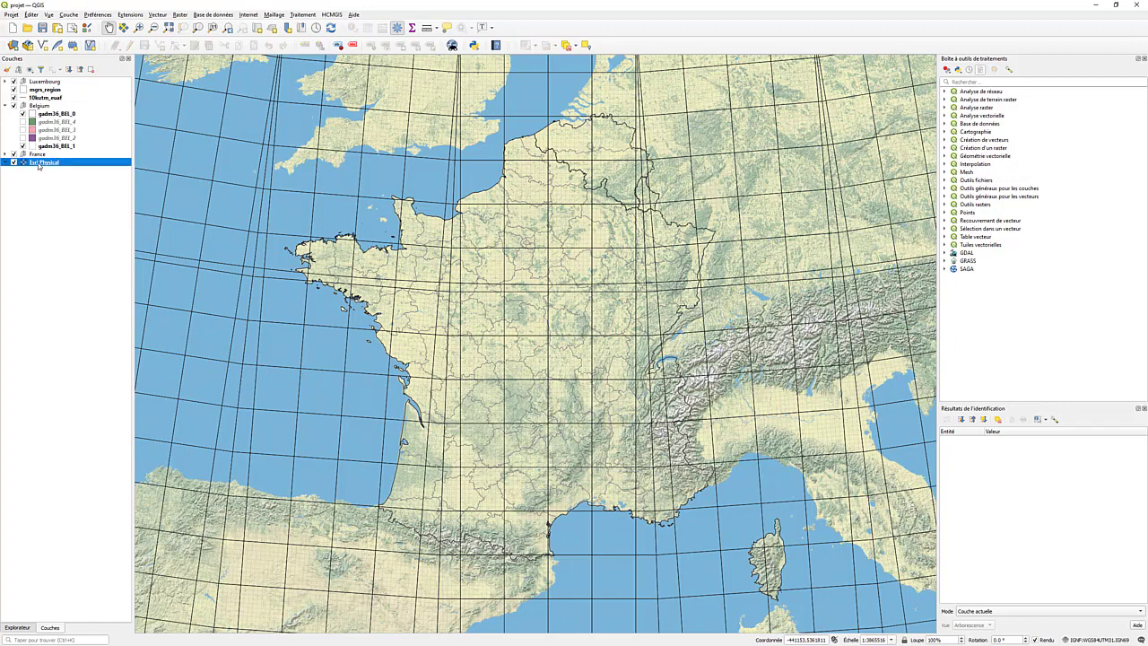
double_click(39, 165)
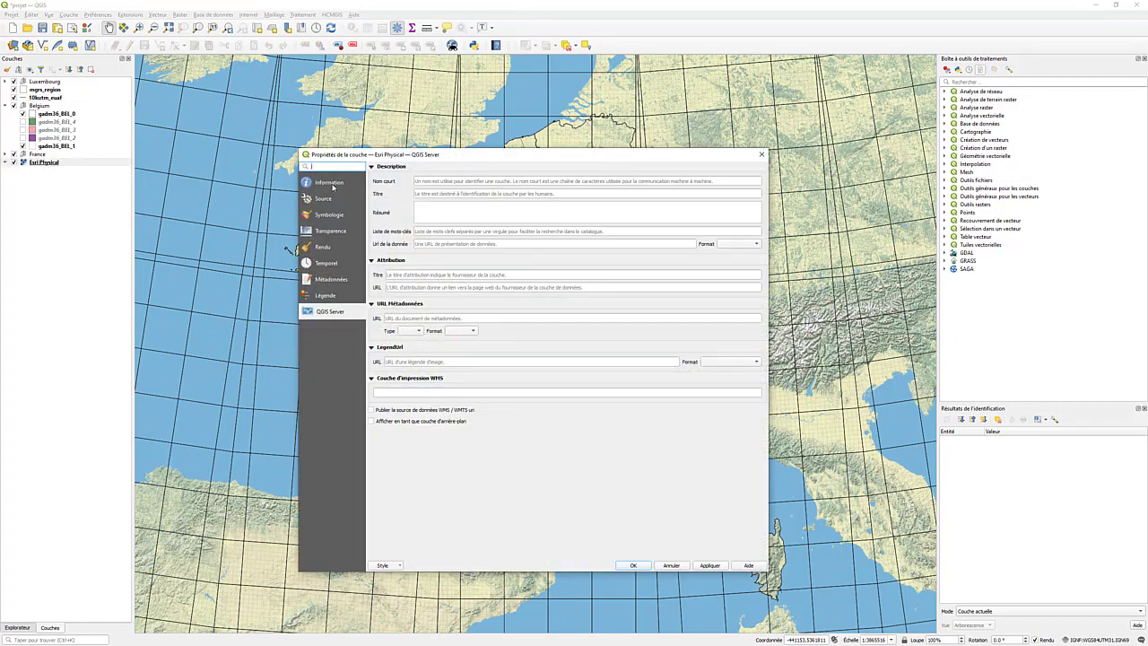
left_click(330, 216)
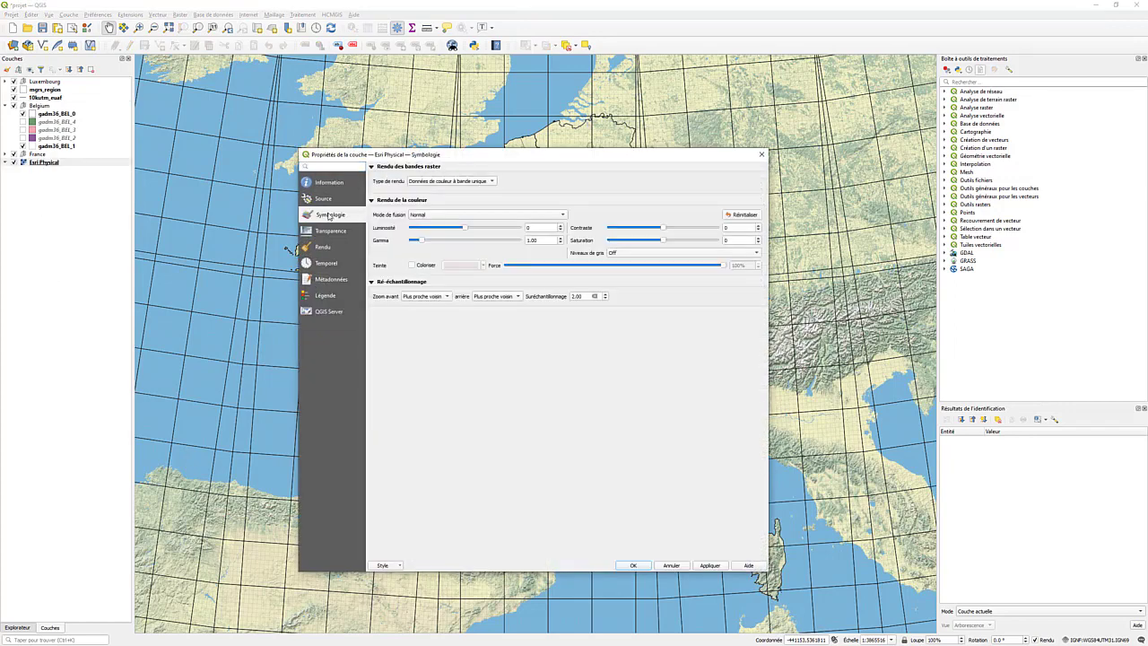
left_click(322, 231)
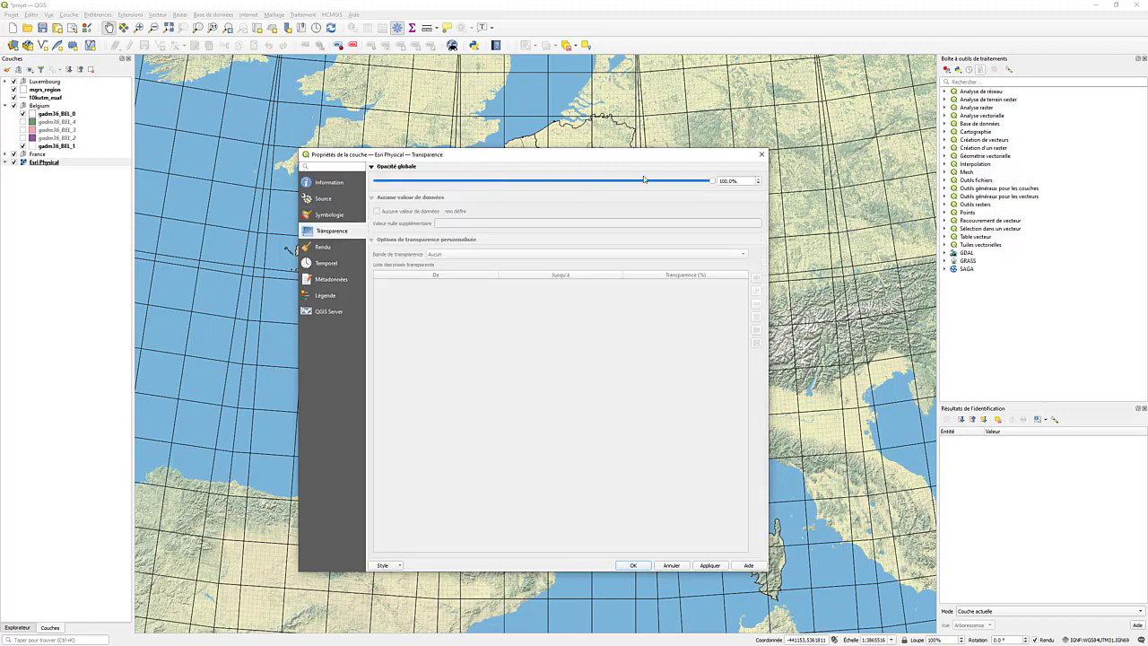
left_click_drag(710, 183, 580, 174)
left_click(710, 566)
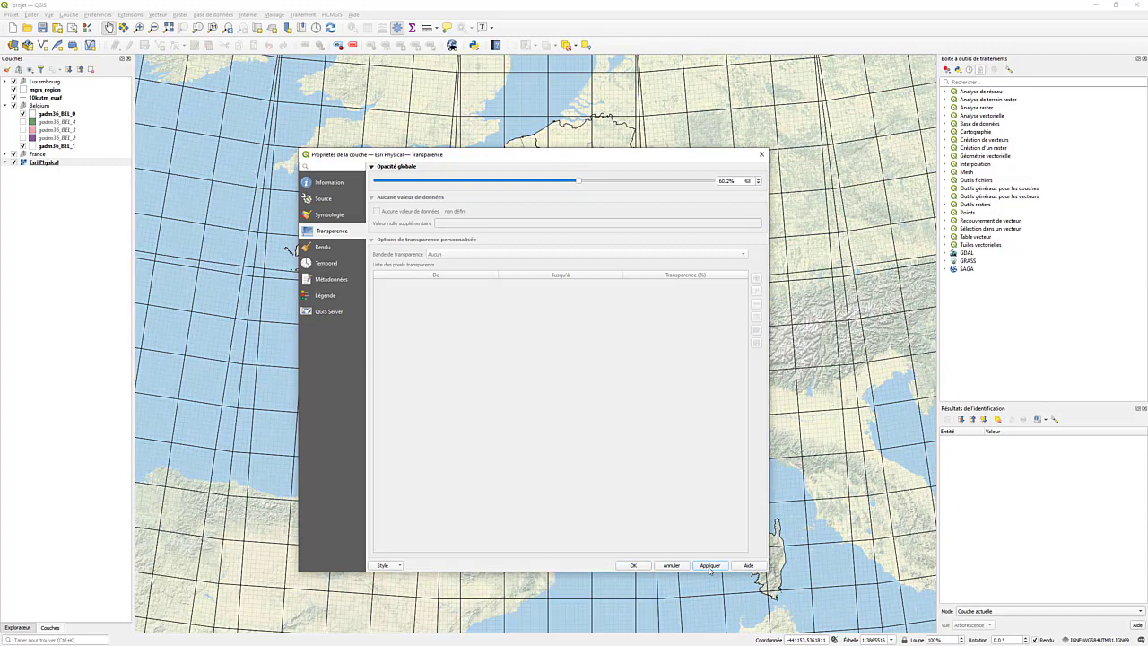
left_click_drag(210, 311, 329, 106)
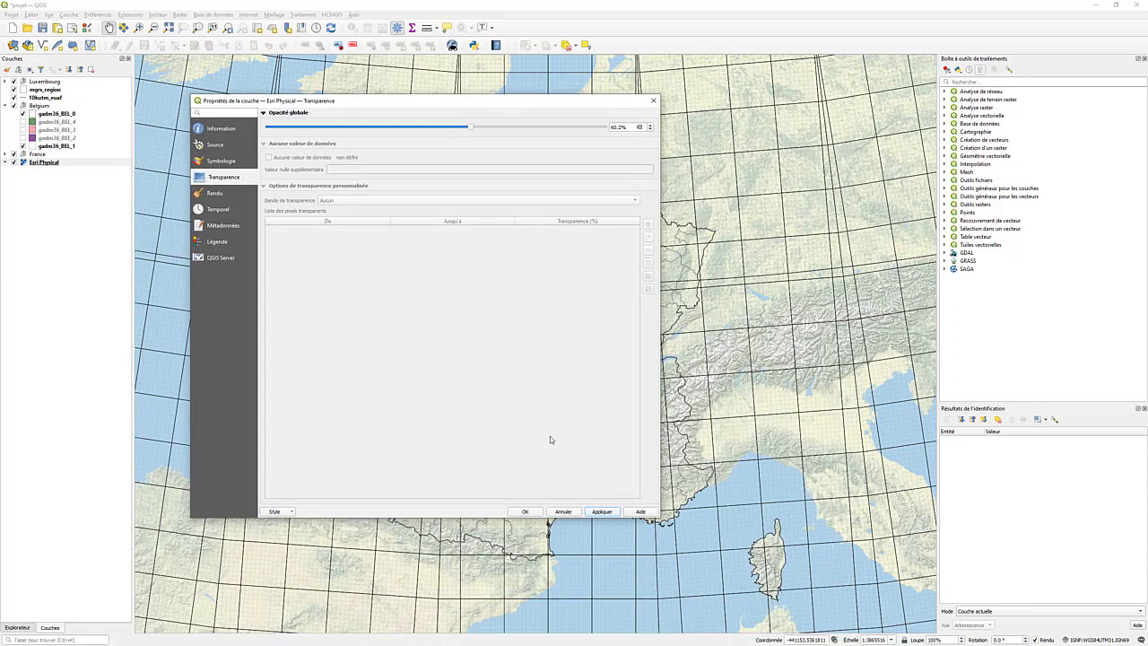
left_click(535, 515)
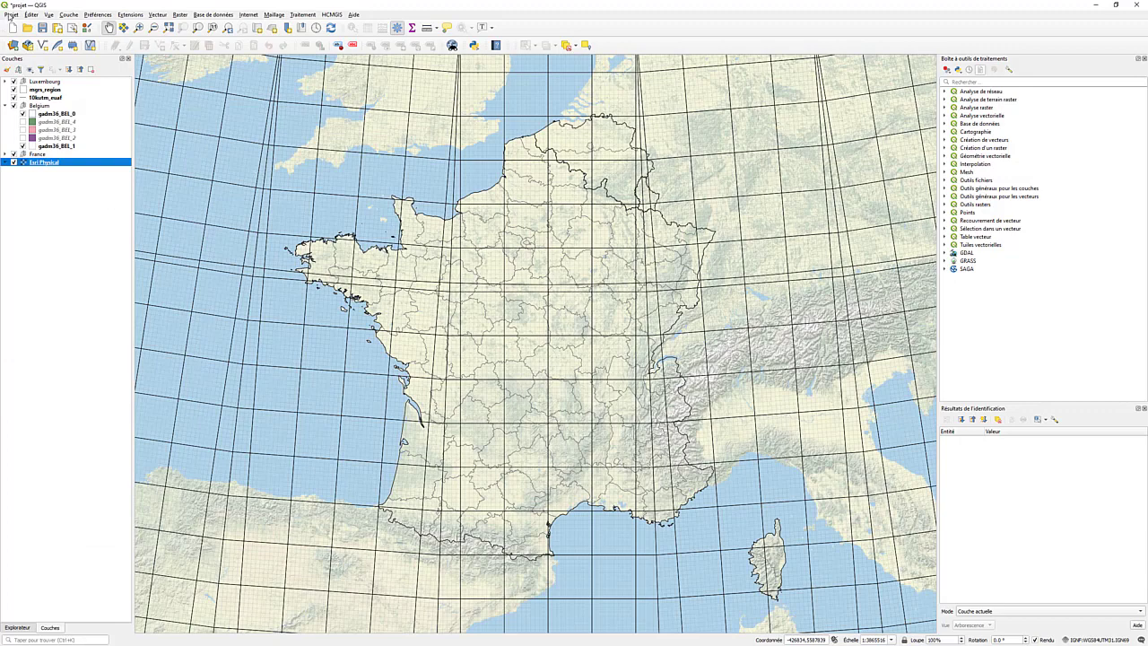
- Reopen the project's test print layout with the whole page in view
left_click(11, 15)
mouse_move(45, 195)
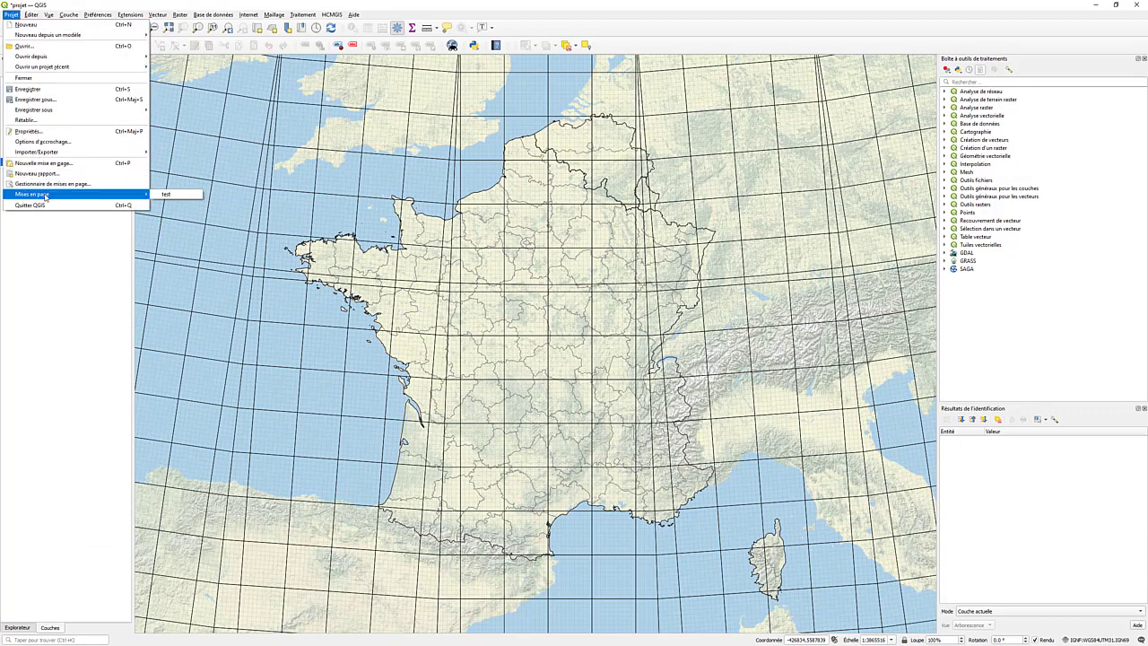
left_click(166, 195)
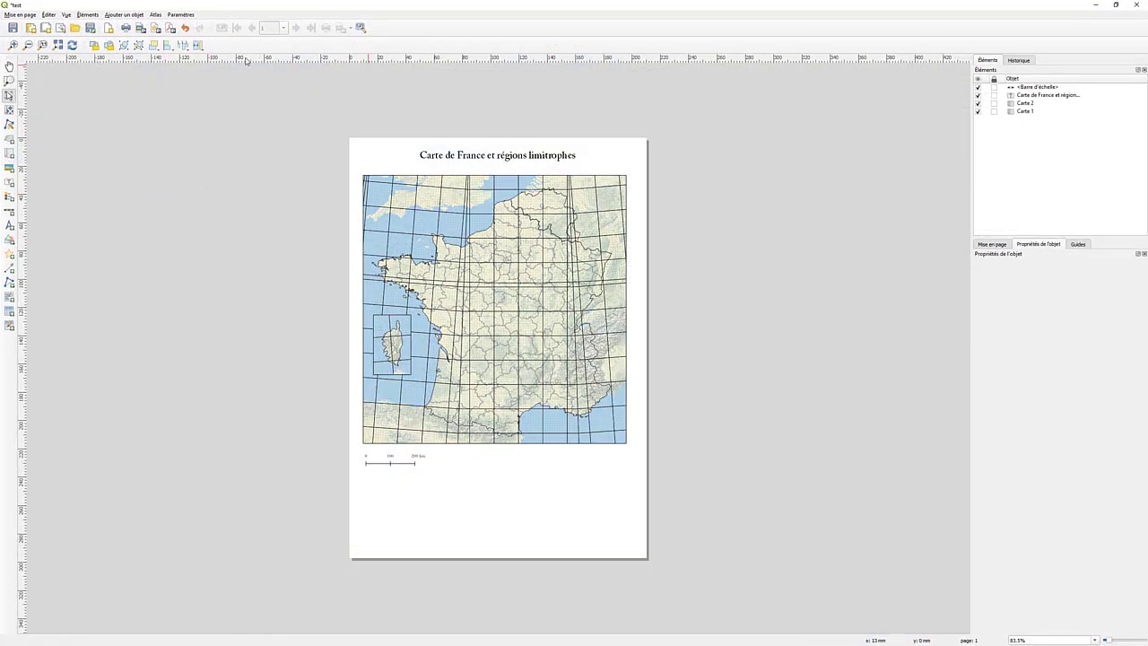
left_click(57, 45)
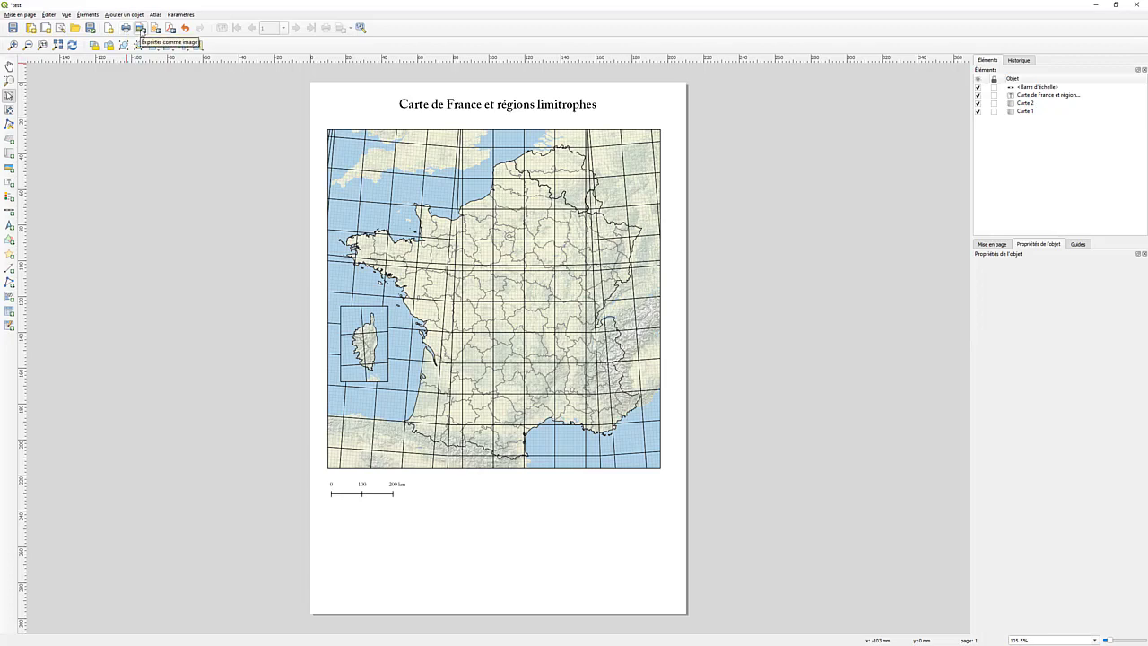
- Export the layout as the PNG image test.png in the QGis documents folder, at 2480 × 3507 px with antialiasing enabled
left_click(140, 30)
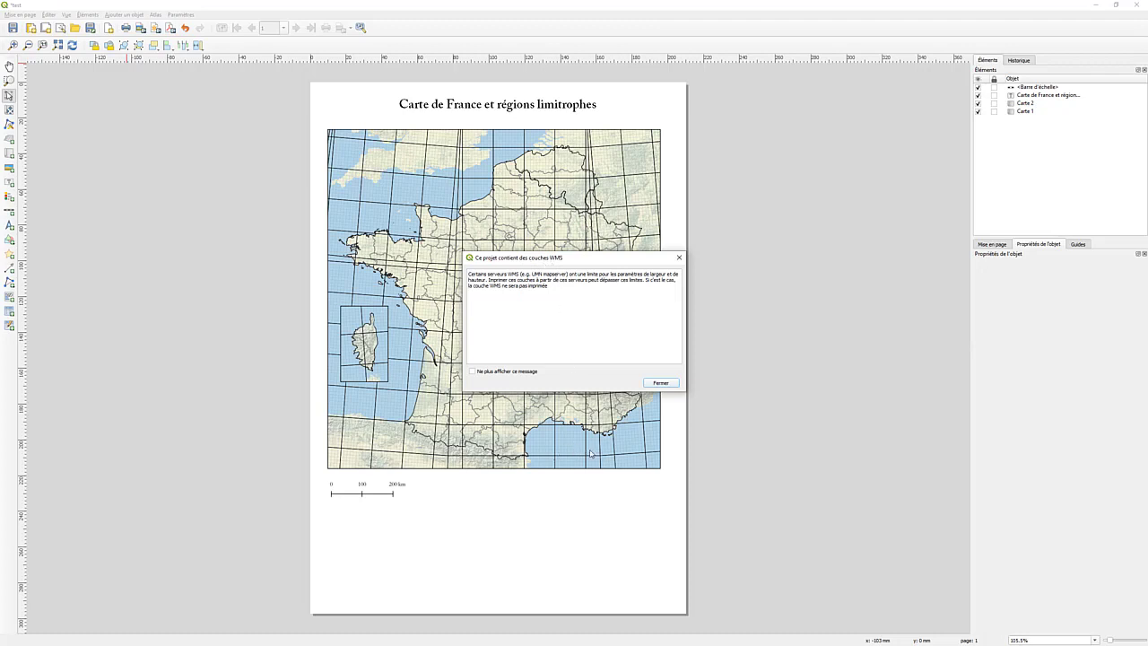
left_click_drag(548, 261, 466, 242)
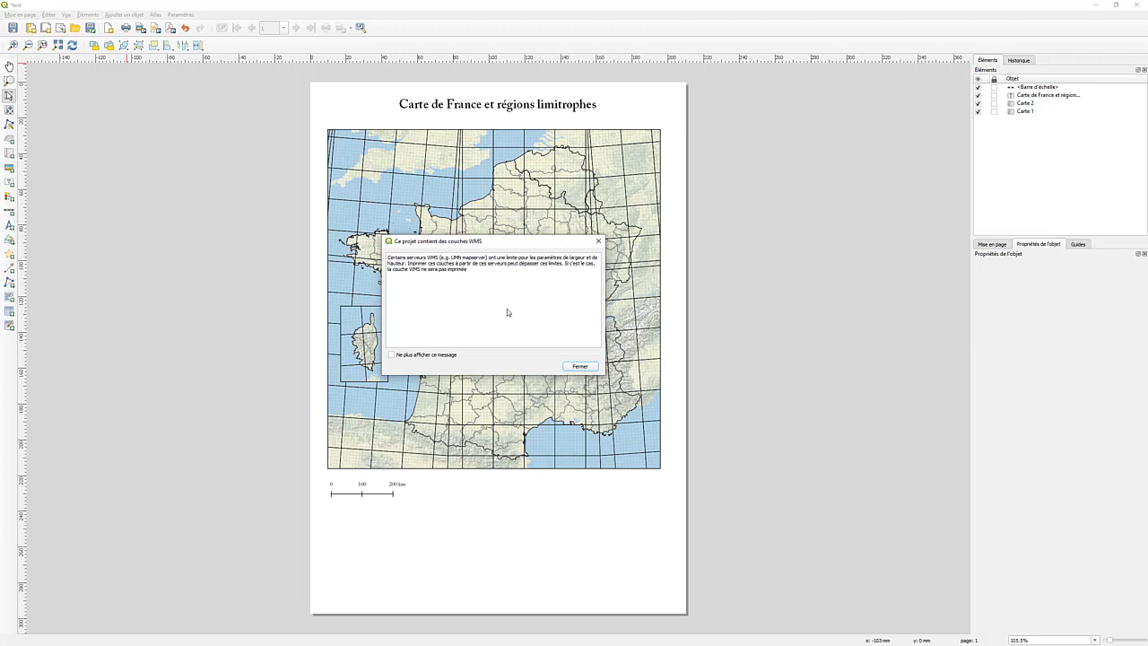
left_click(581, 367)
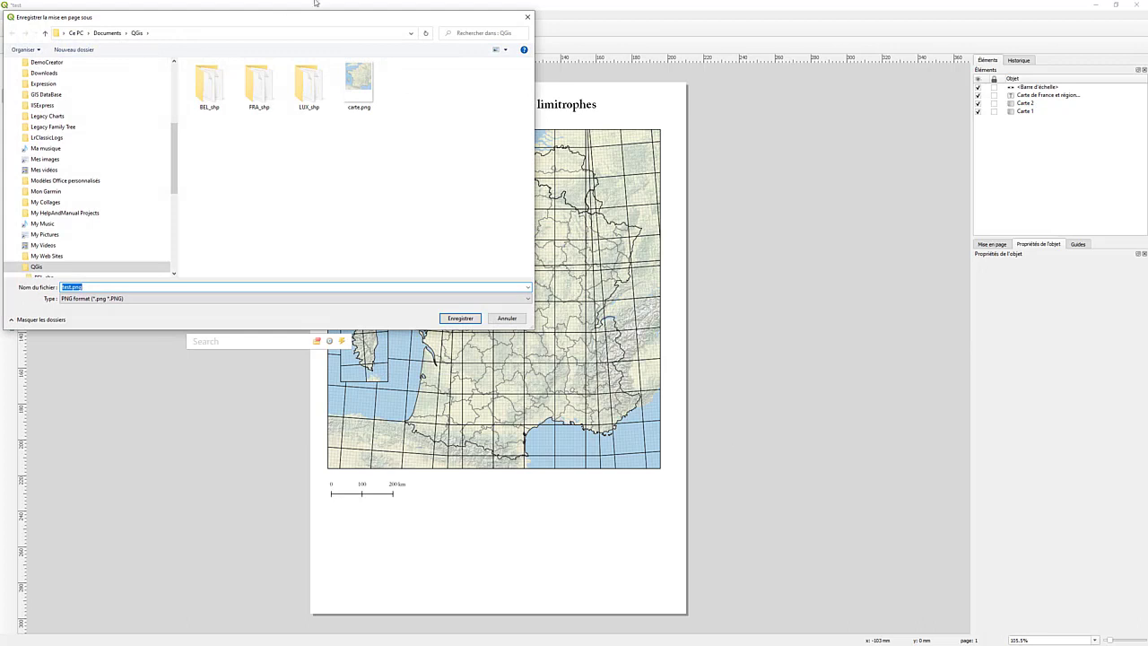
left_click_drag(194, 17, 316, 55)
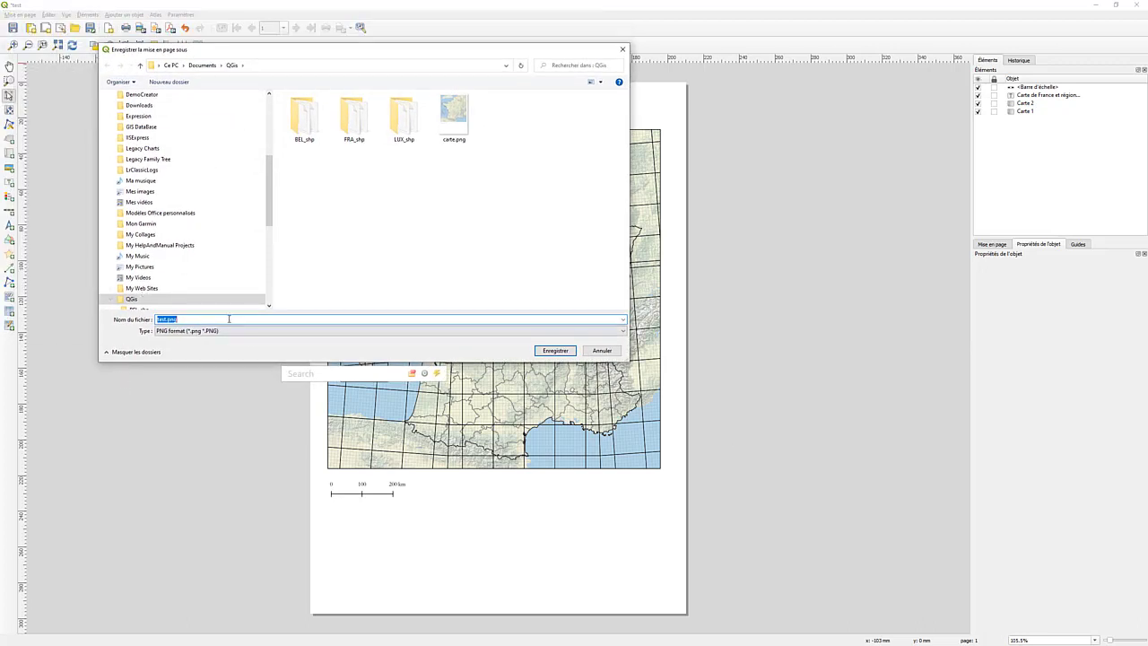
left_click(565, 354)
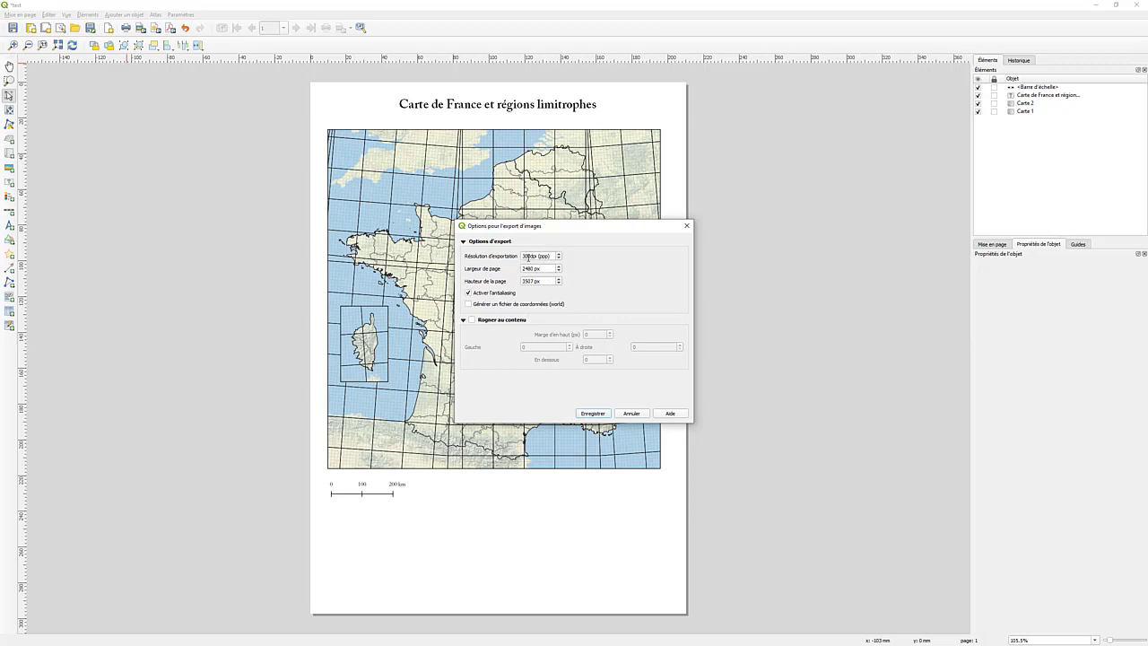
left_click(592, 412)
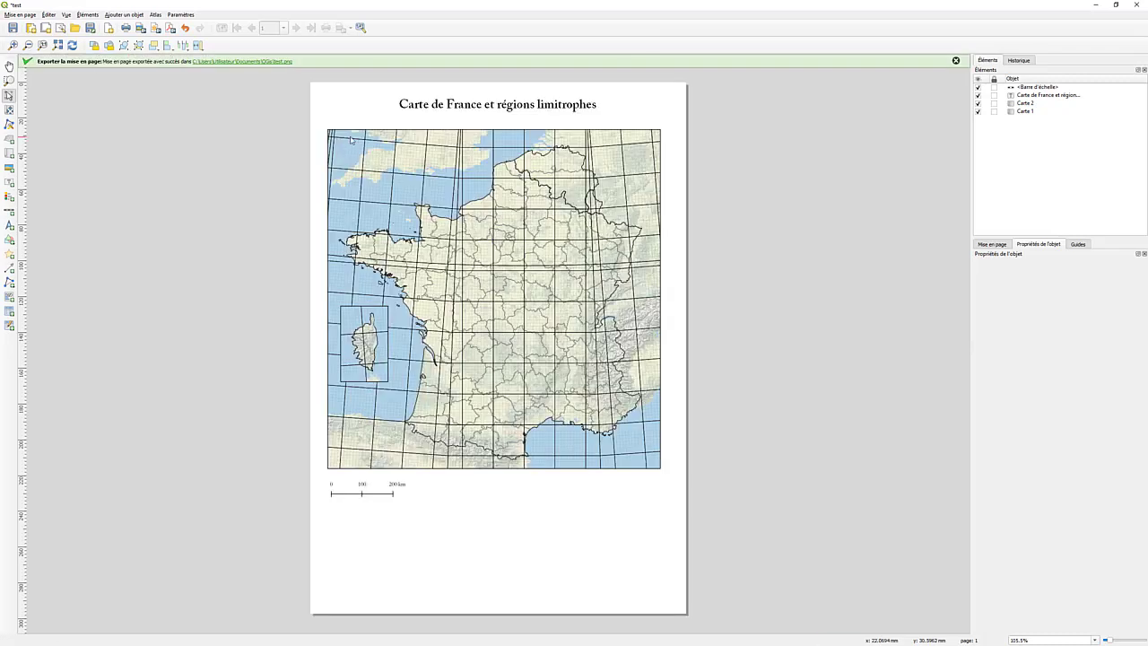
- Open the exported test.png in XnView, inspect the map and inset at full size, and return to the layout
left_click(223, 62)
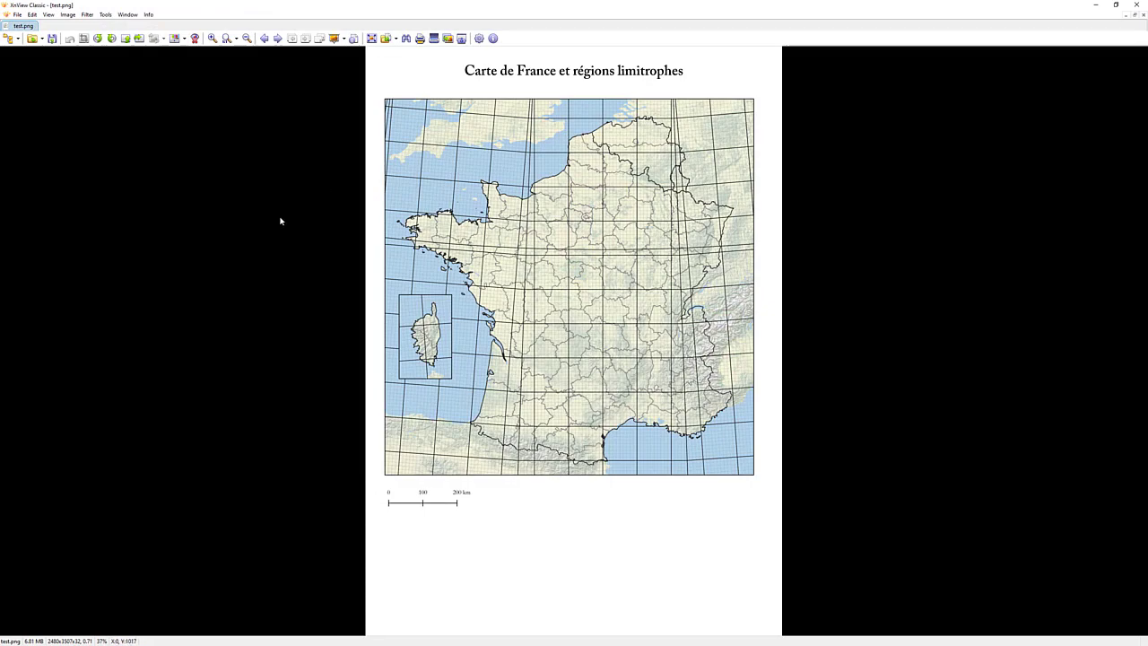
scroll(280, 220, "up", 3)
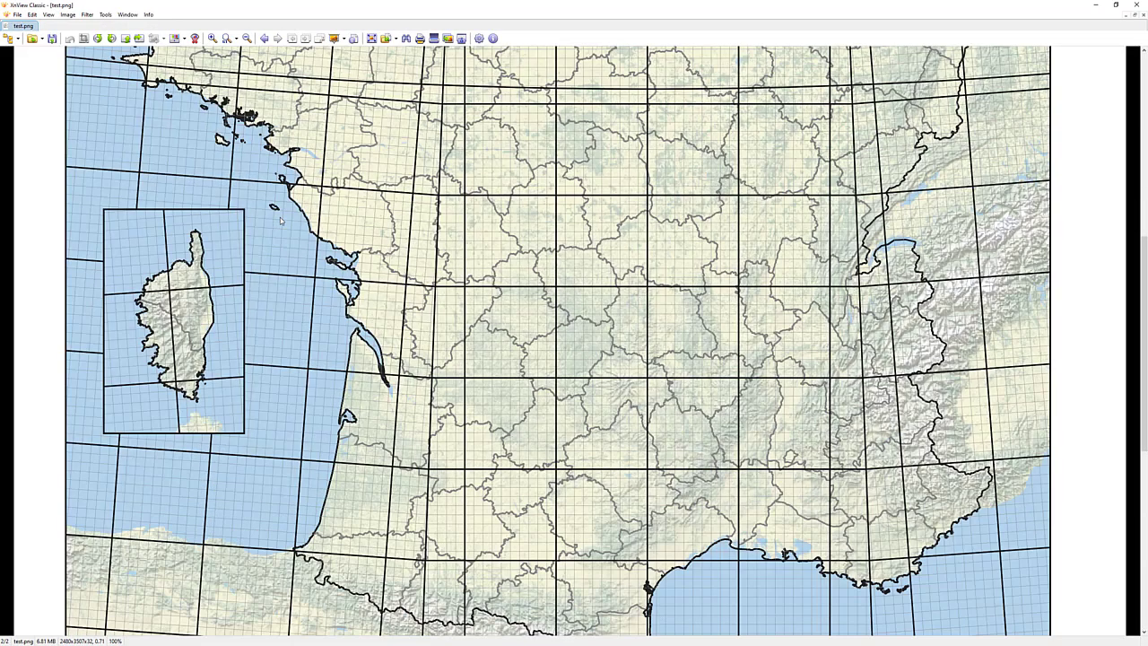
scroll(629, 168, "up", 3)
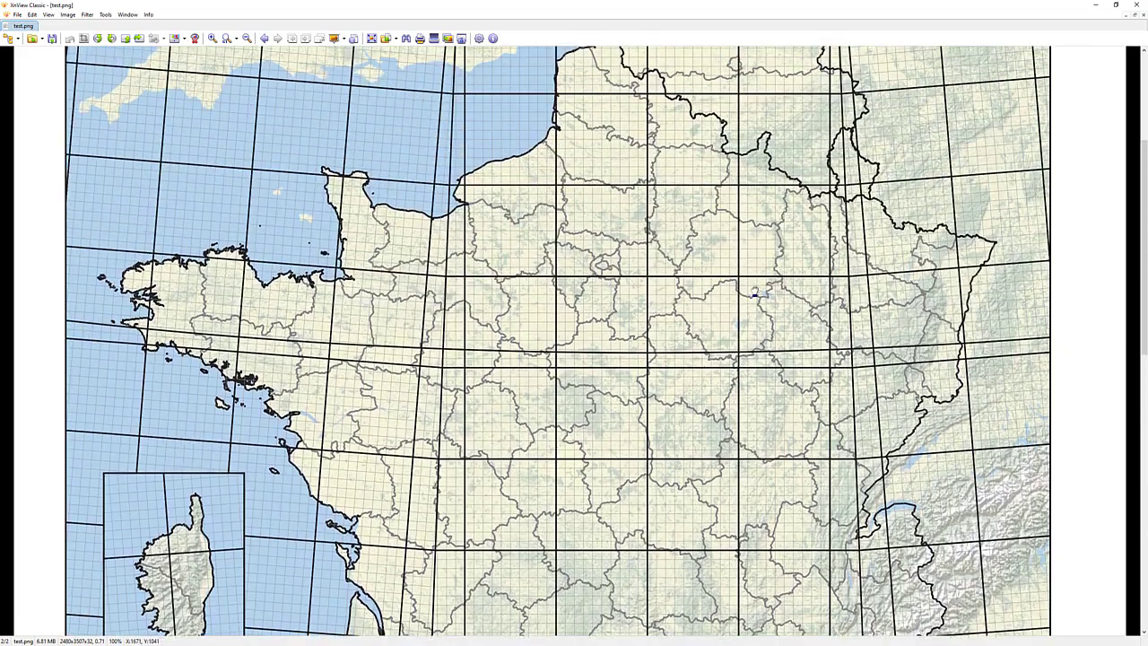
scroll(677, 149, "down", 5)
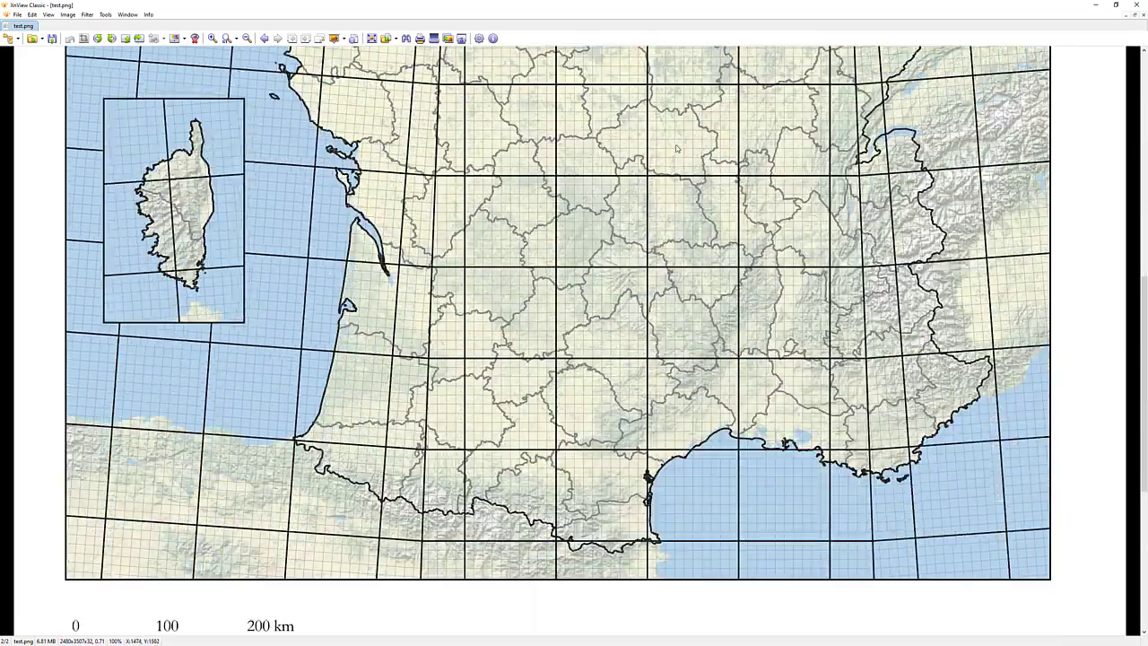
scroll(677, 149, "down", 2)
scroll(677, 149, "up", 5)
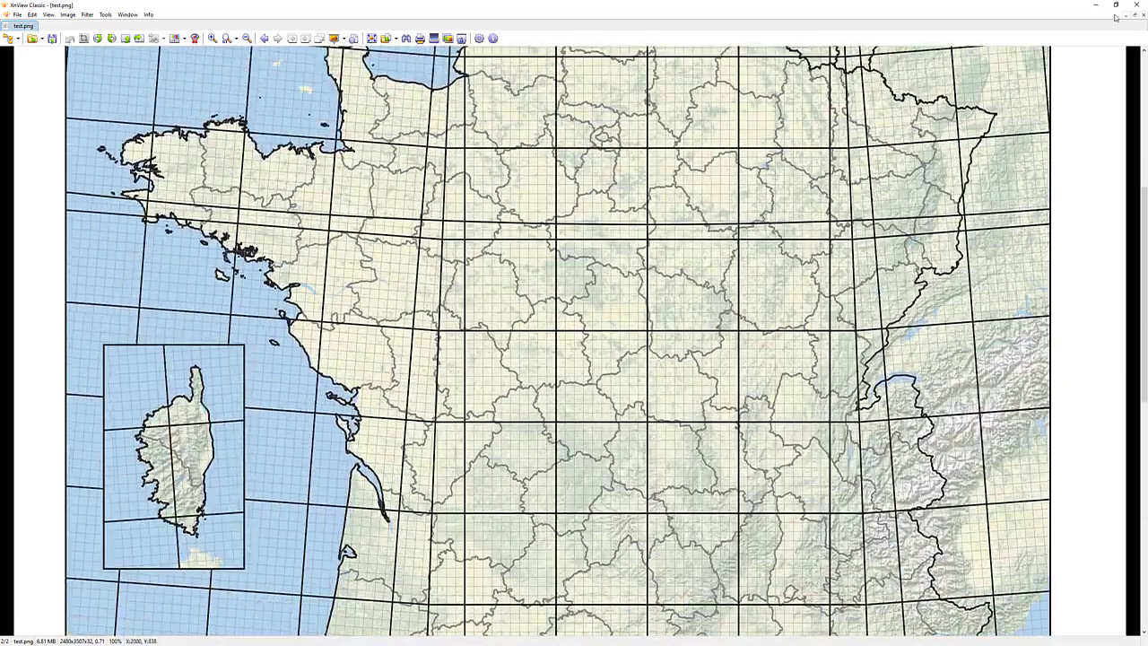
left_click(1136, 5)
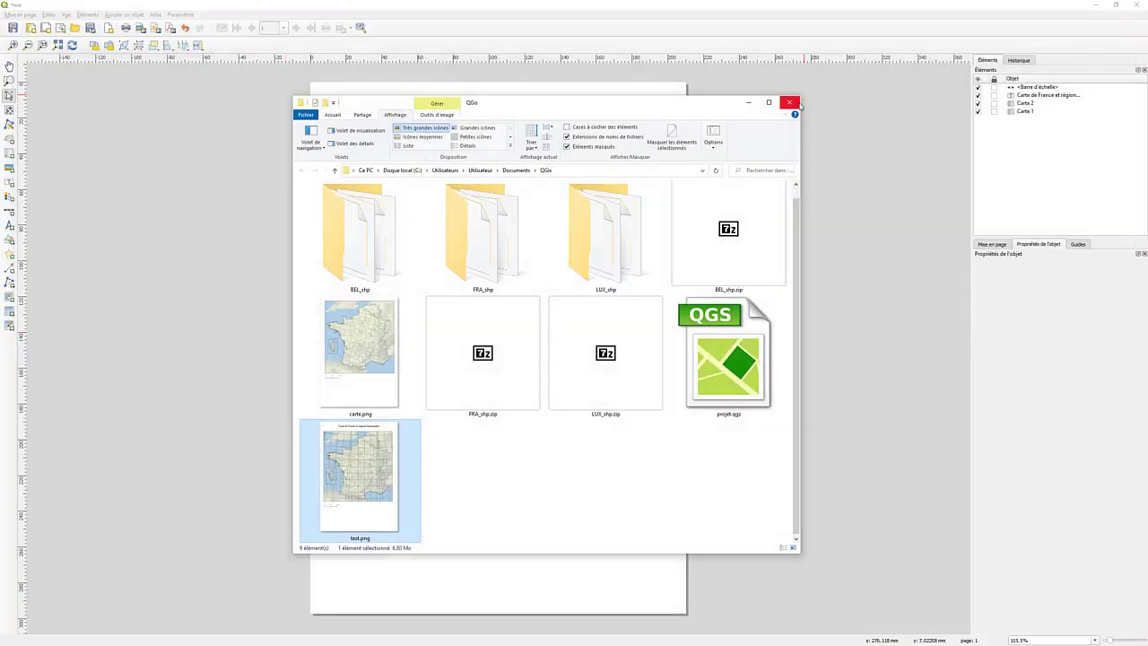
left_click(789, 102)
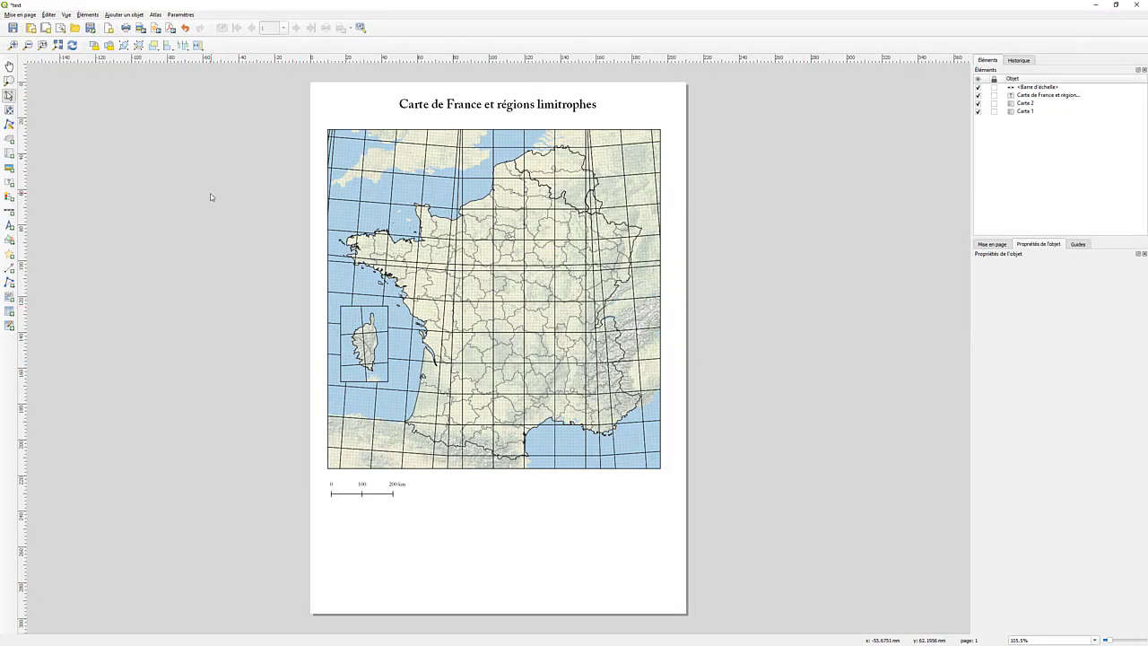